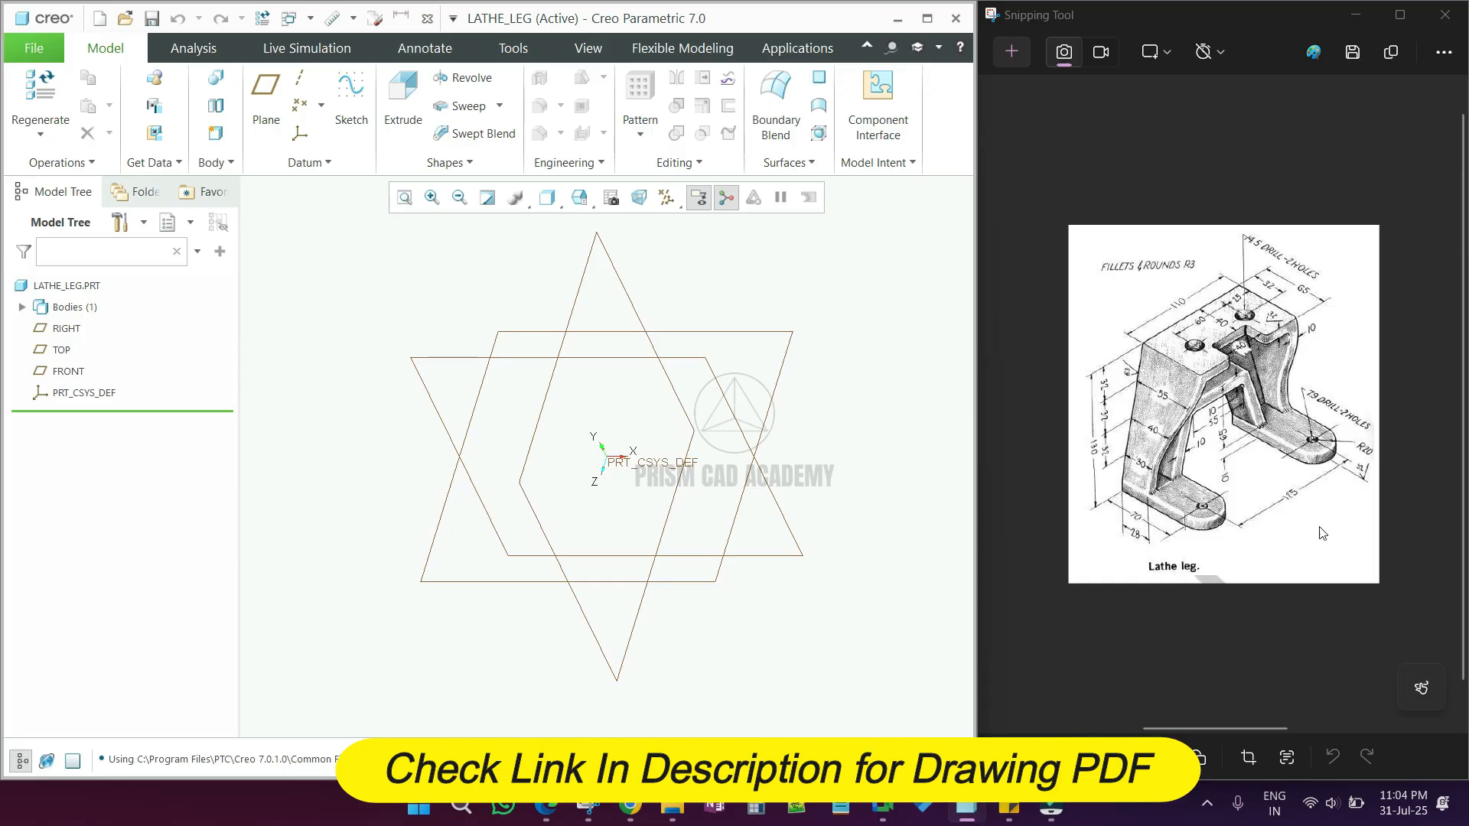
Step: Mark the front, right, left and top view directions on the lathe leg reference drawing with arrows and letters F, R, L and T
left_click(1298, 516)
mouse_move(1300, 511)
left_mouse_down()
mouse_move(1335, 539)
mouse_move(1293, 510)
mouse_move(1294, 527)
mouse_move(1347, 522)
mouse_move(1351, 506)
left_mouse_up()
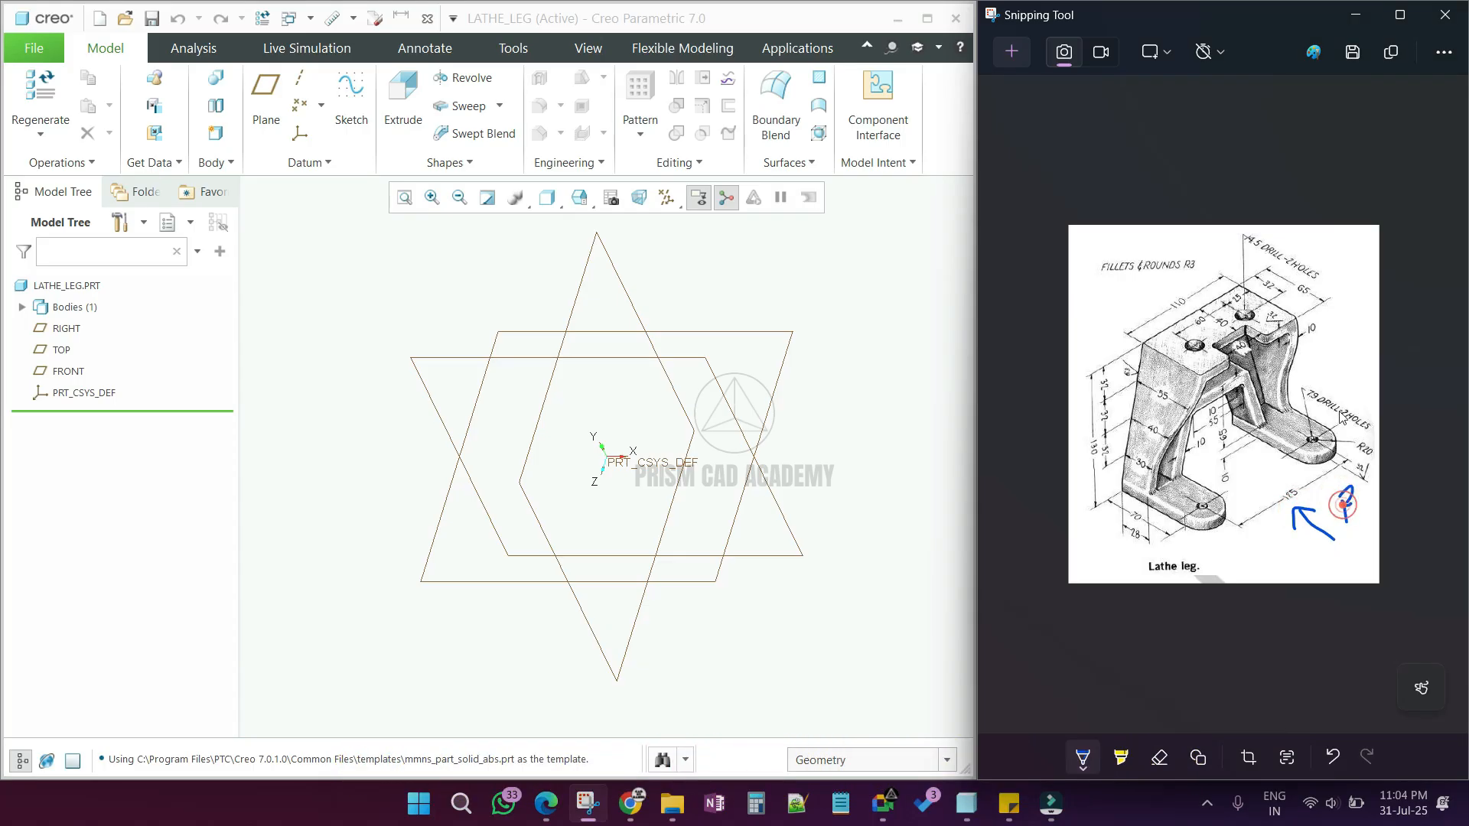
mouse_move(1345, 318)
left_mouse_down()
mouse_move(1315, 351)
mouse_move(1360, 285)
mouse_move(1372, 322)
left_mouse_up()
mouse_move(1117, 543)
left_mouse_down()
mouse_move(1127, 536)
mouse_move(1118, 549)
mouse_move(1141, 566)
left_mouse_up()
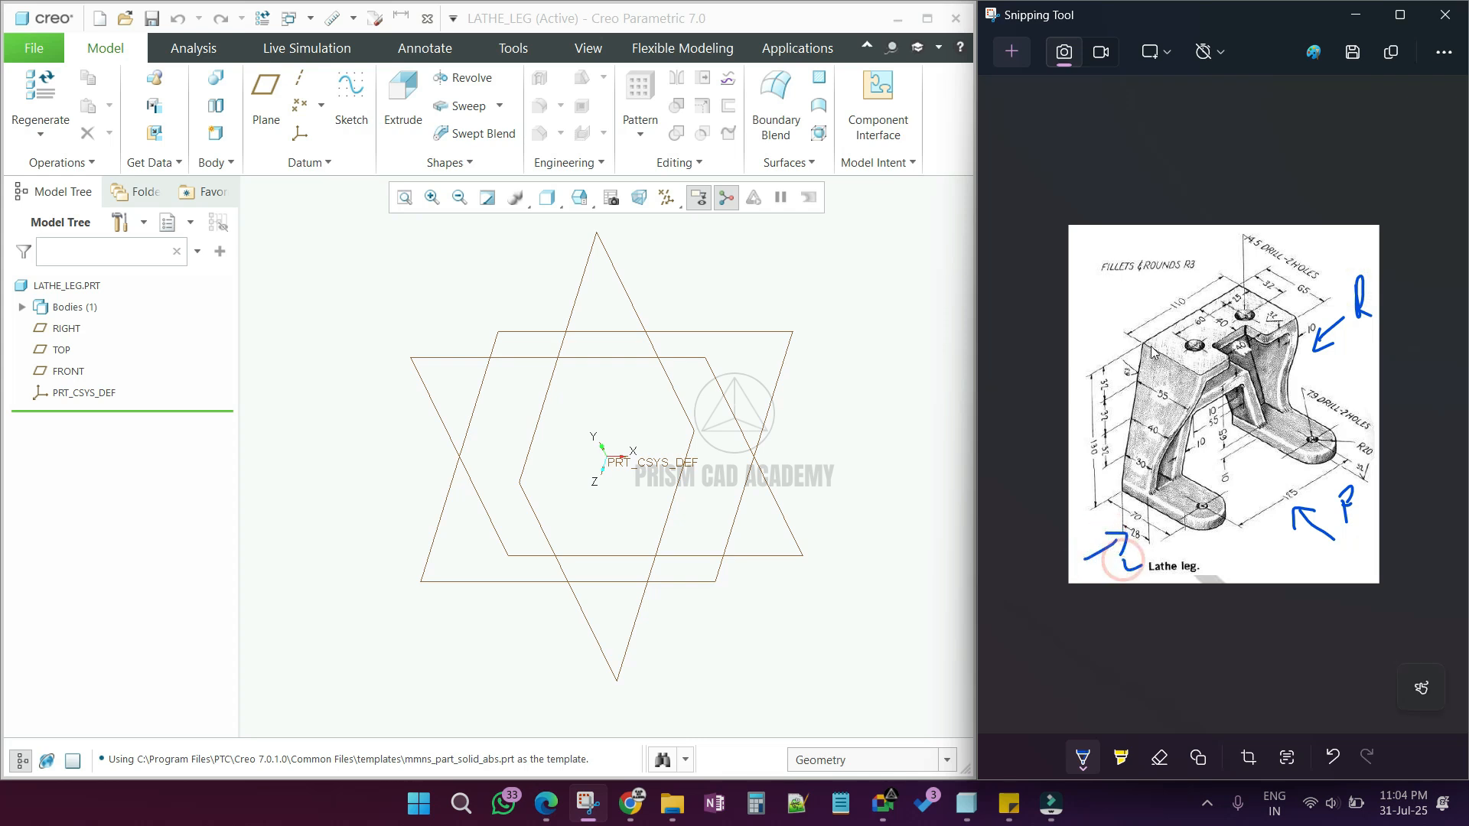
mouse_move(1166, 262)
left_mouse_down()
mouse_move(1171, 285)
mouse_move(1210, 227)
left_mouse_up()
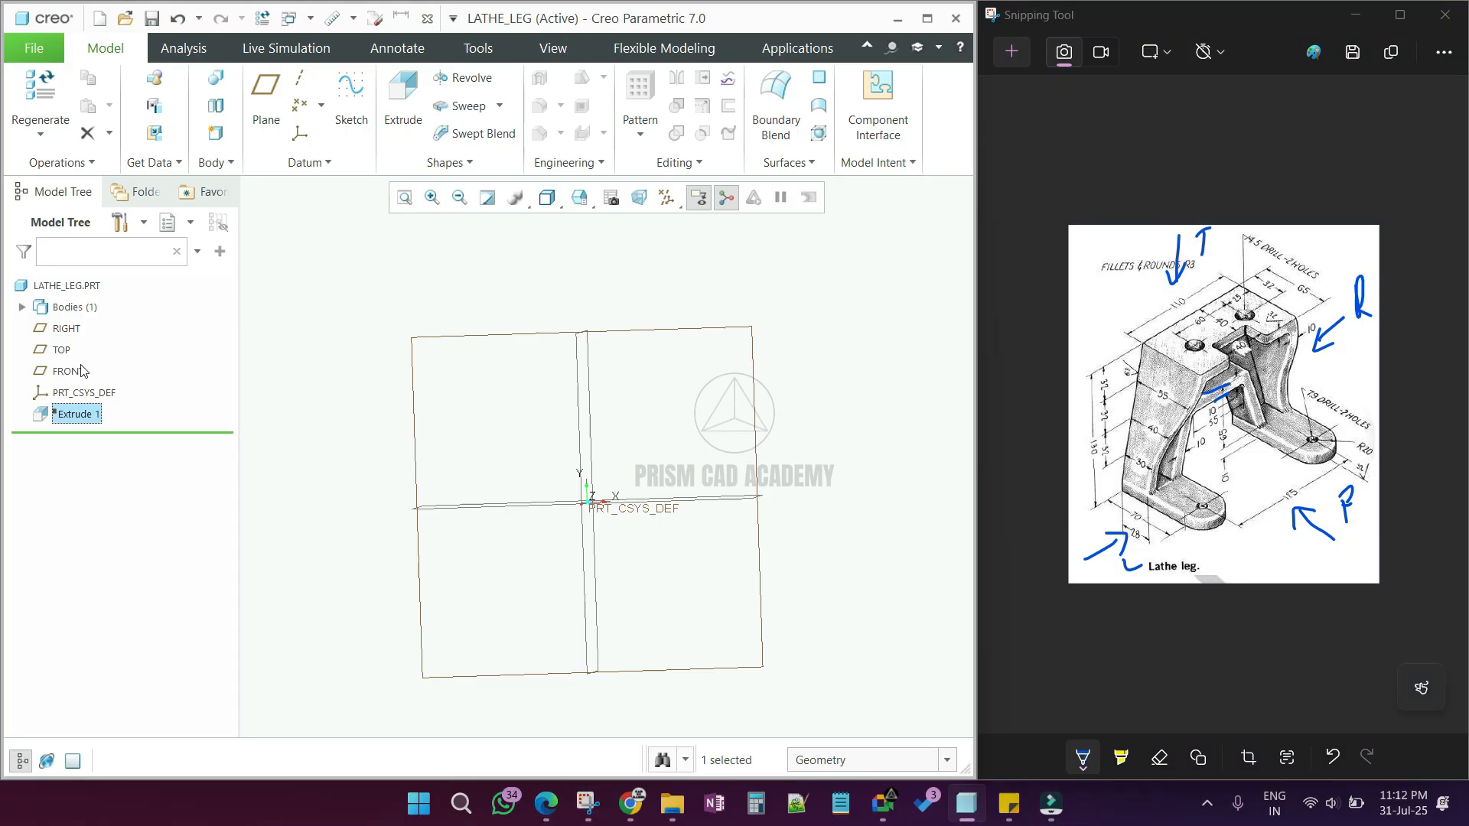
Step: Start an Extrude sketch on the TOP plane, face it straight on, and add a vertical centerline through the origin
left_click(61, 351)
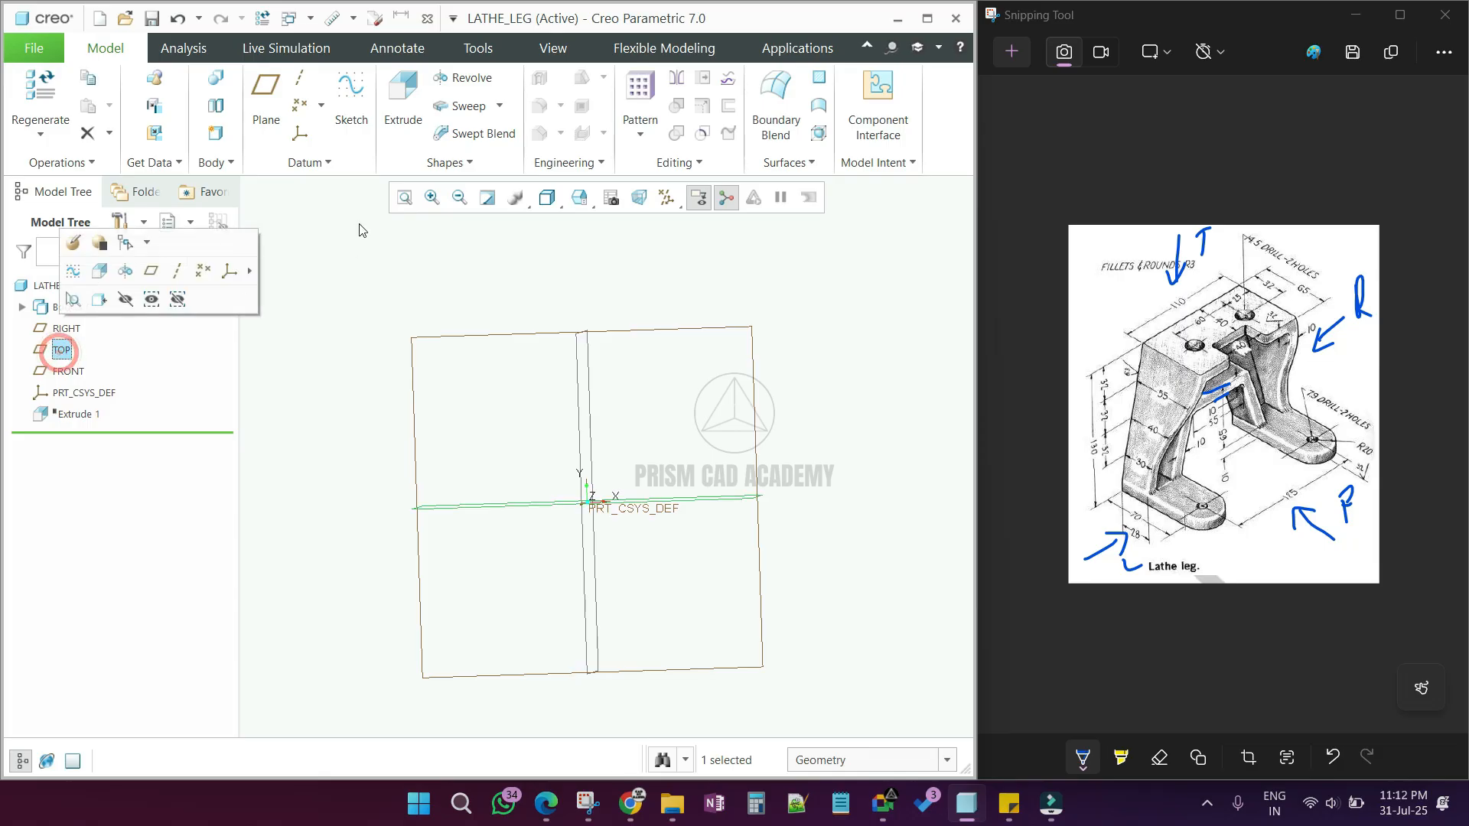
left_click(401, 107)
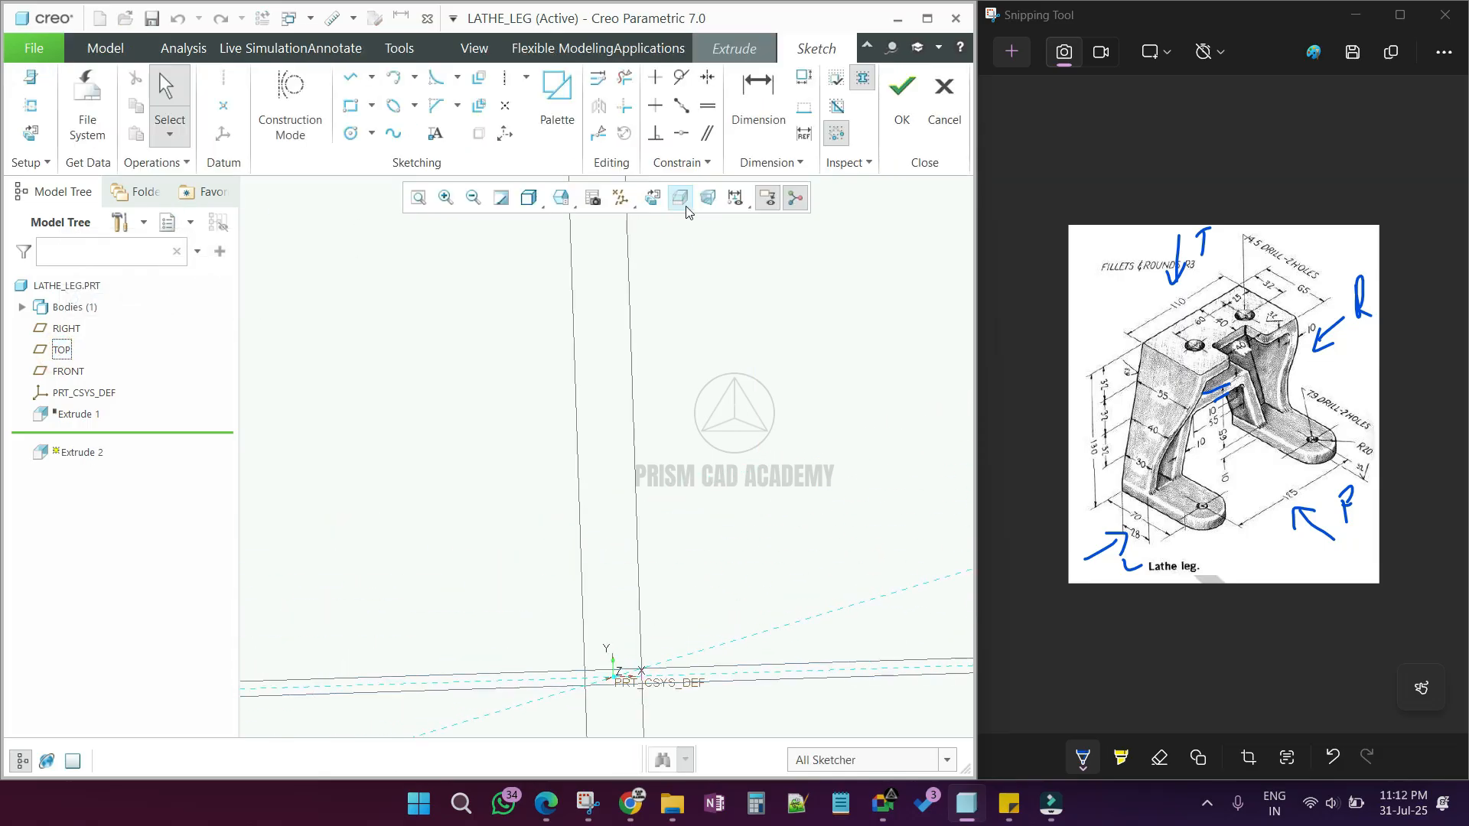
left_click(652, 201)
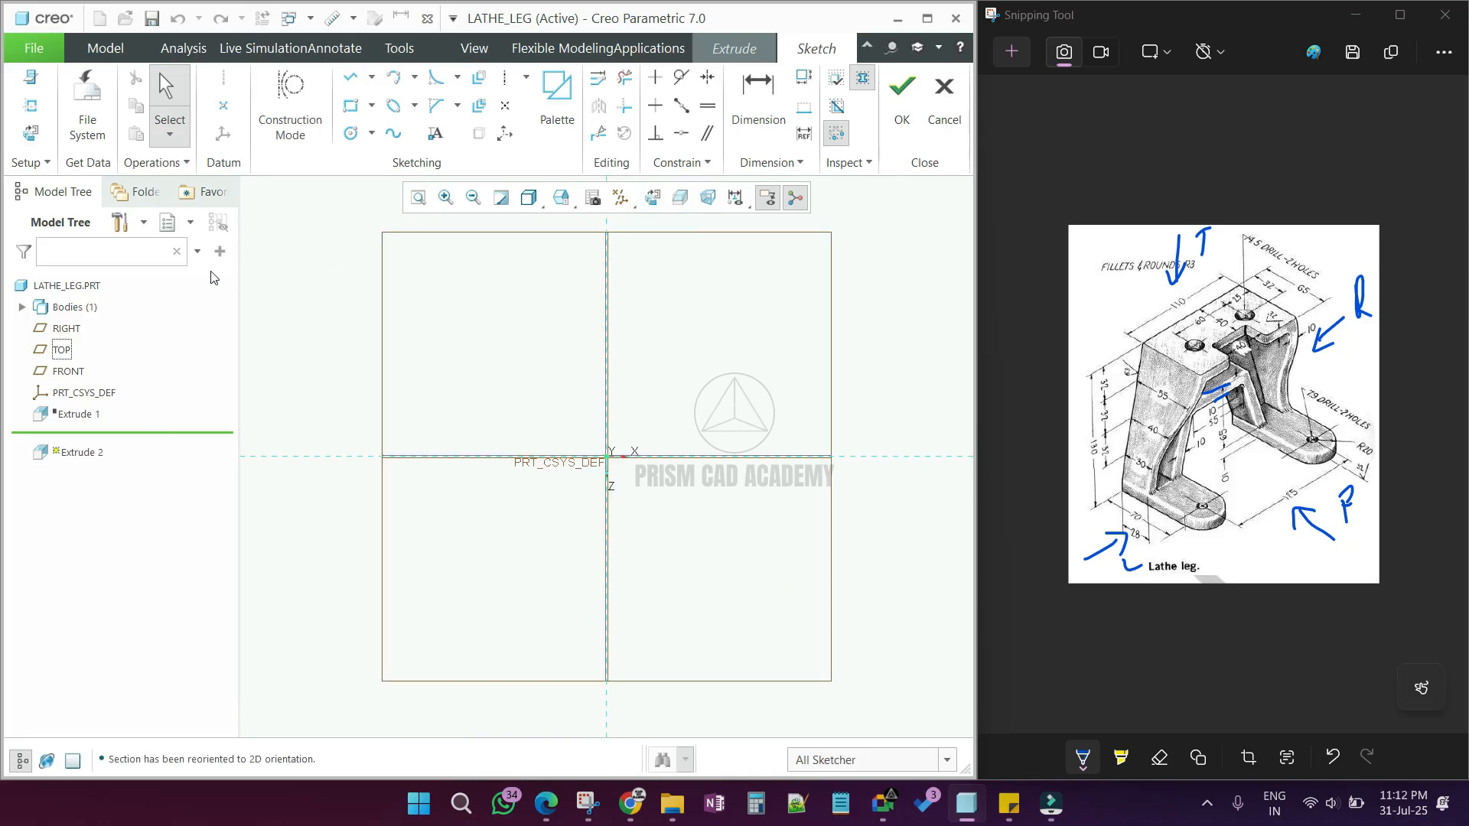
left_click(31, 77)
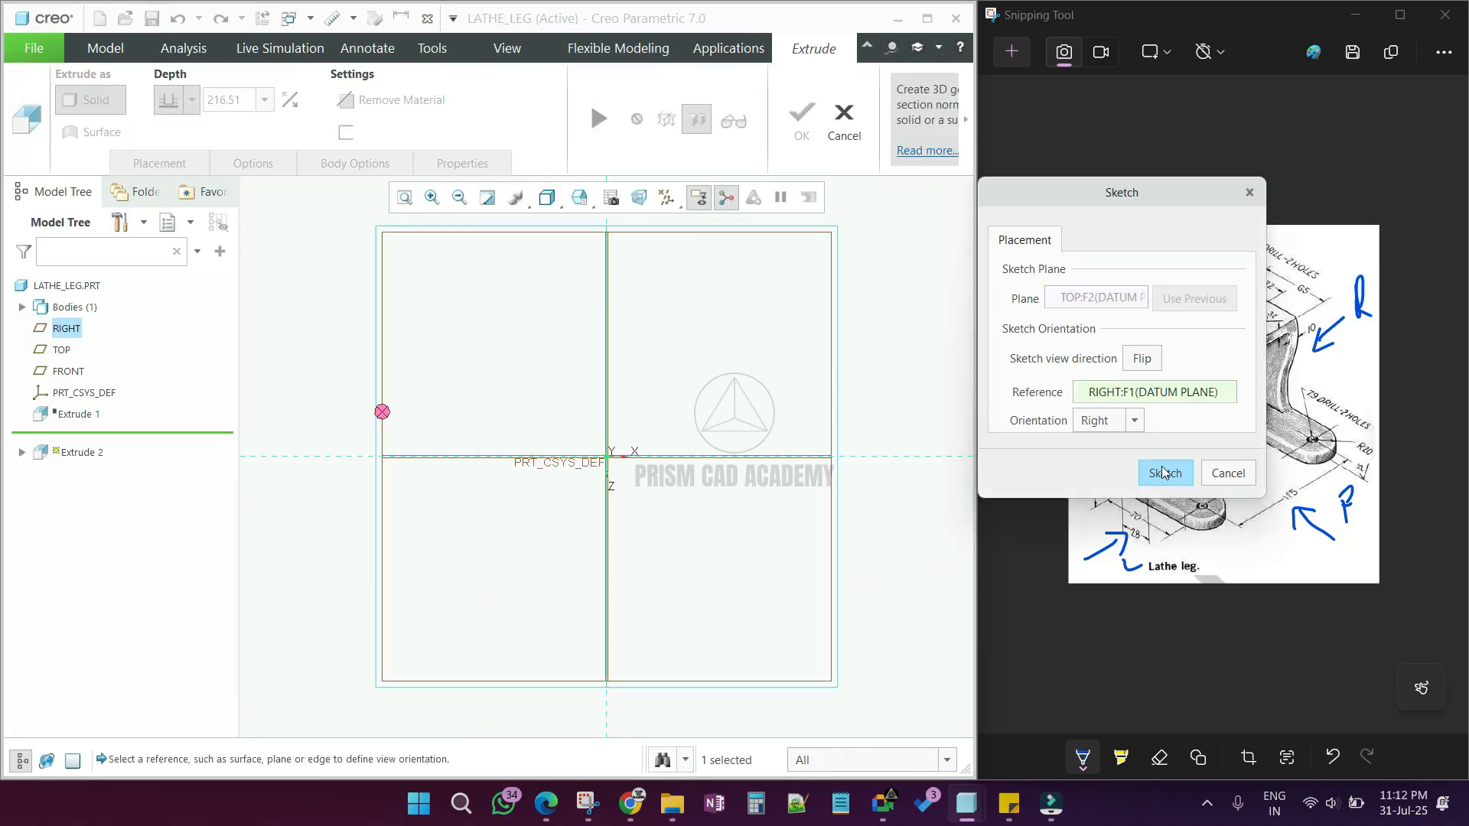
left_click(1226, 474)
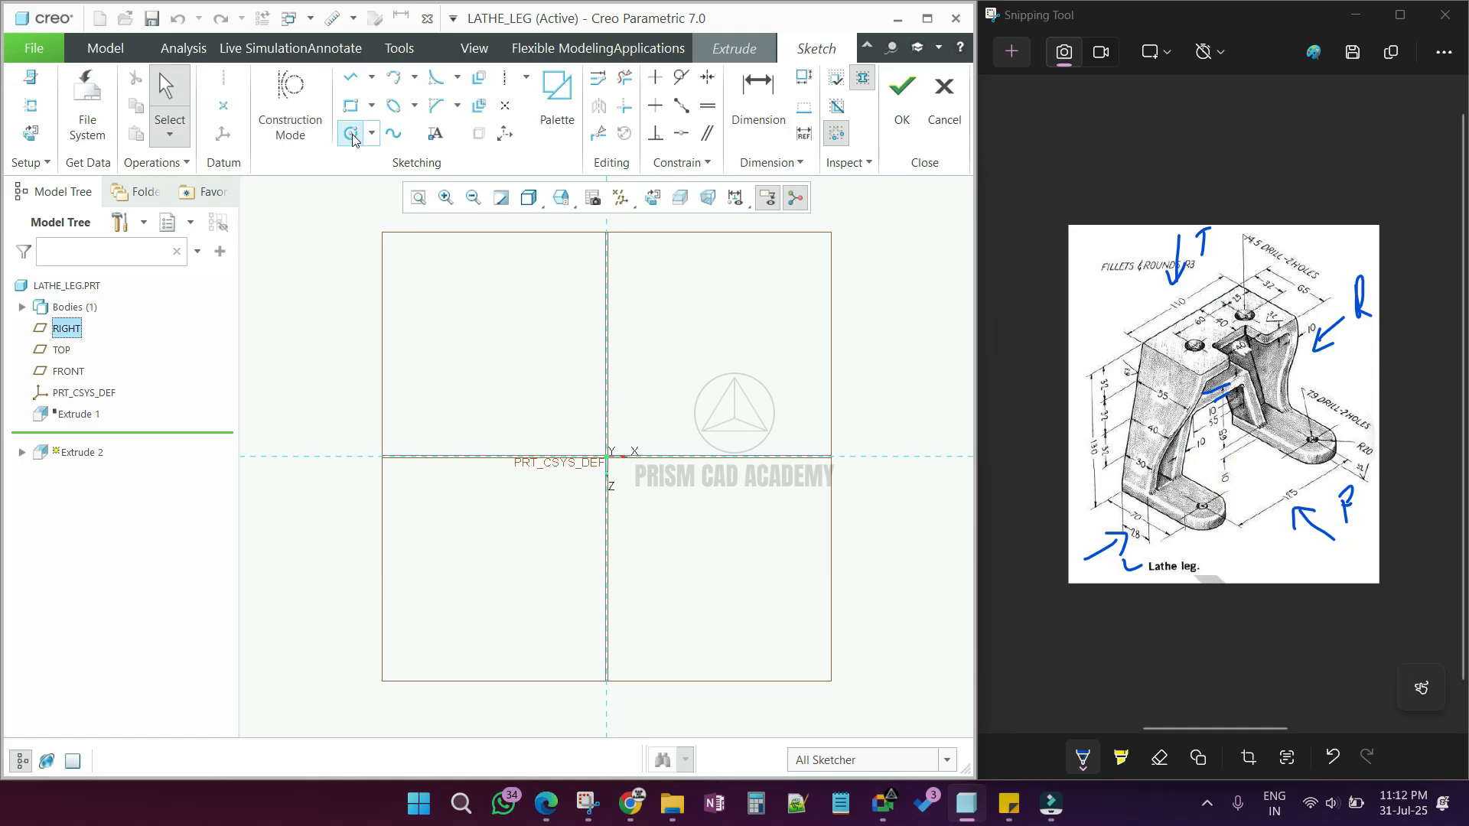
left_click(504, 77)
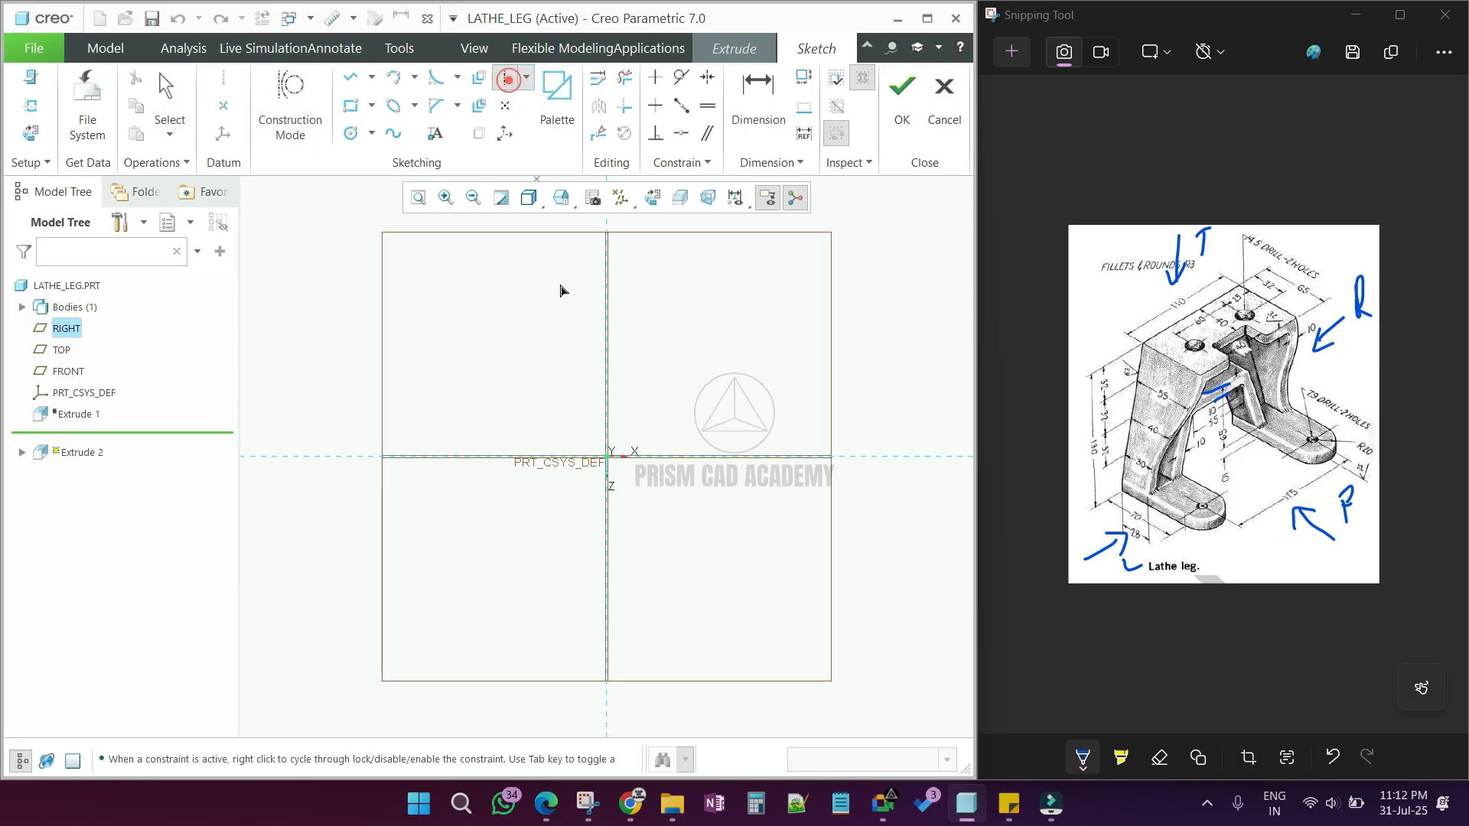
left_click(608, 456)
left_click(640, 383)
middle_click(639, 383)
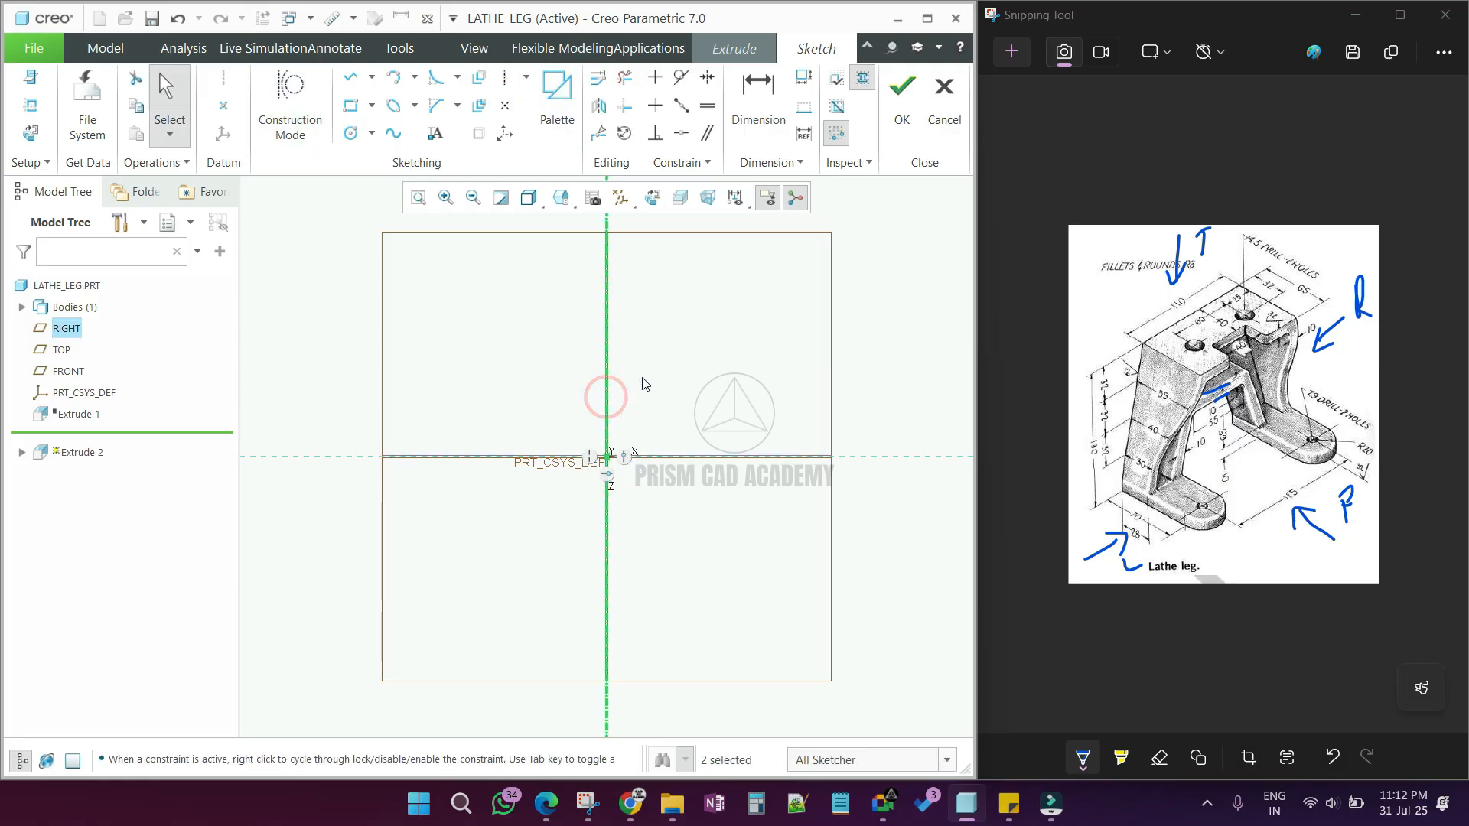
Step: Sketch a closed rectangle about 172 mm long with lines, left of the centerline and starting on the horizontal reference
left_click(346, 80)
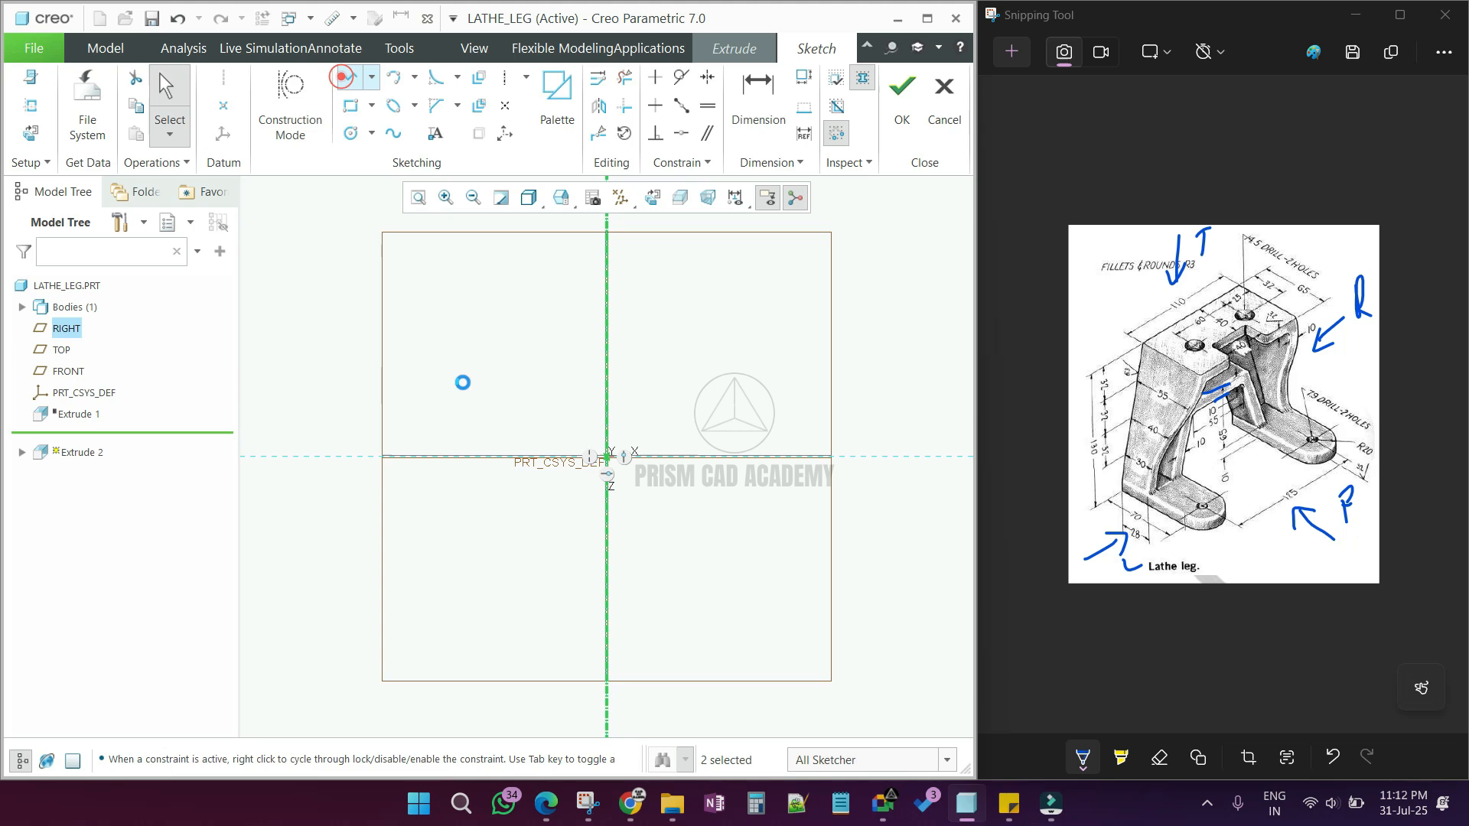
left_click(435, 459)
left_click(512, 457)
left_click(513, 609)
left_click(436, 609)
left_click(436, 457)
middle_click(469, 488)
Step: Set the rectangle's width to 40 mm and its length to 70 mm
double_click(471, 453)
type("40")
key("Return")
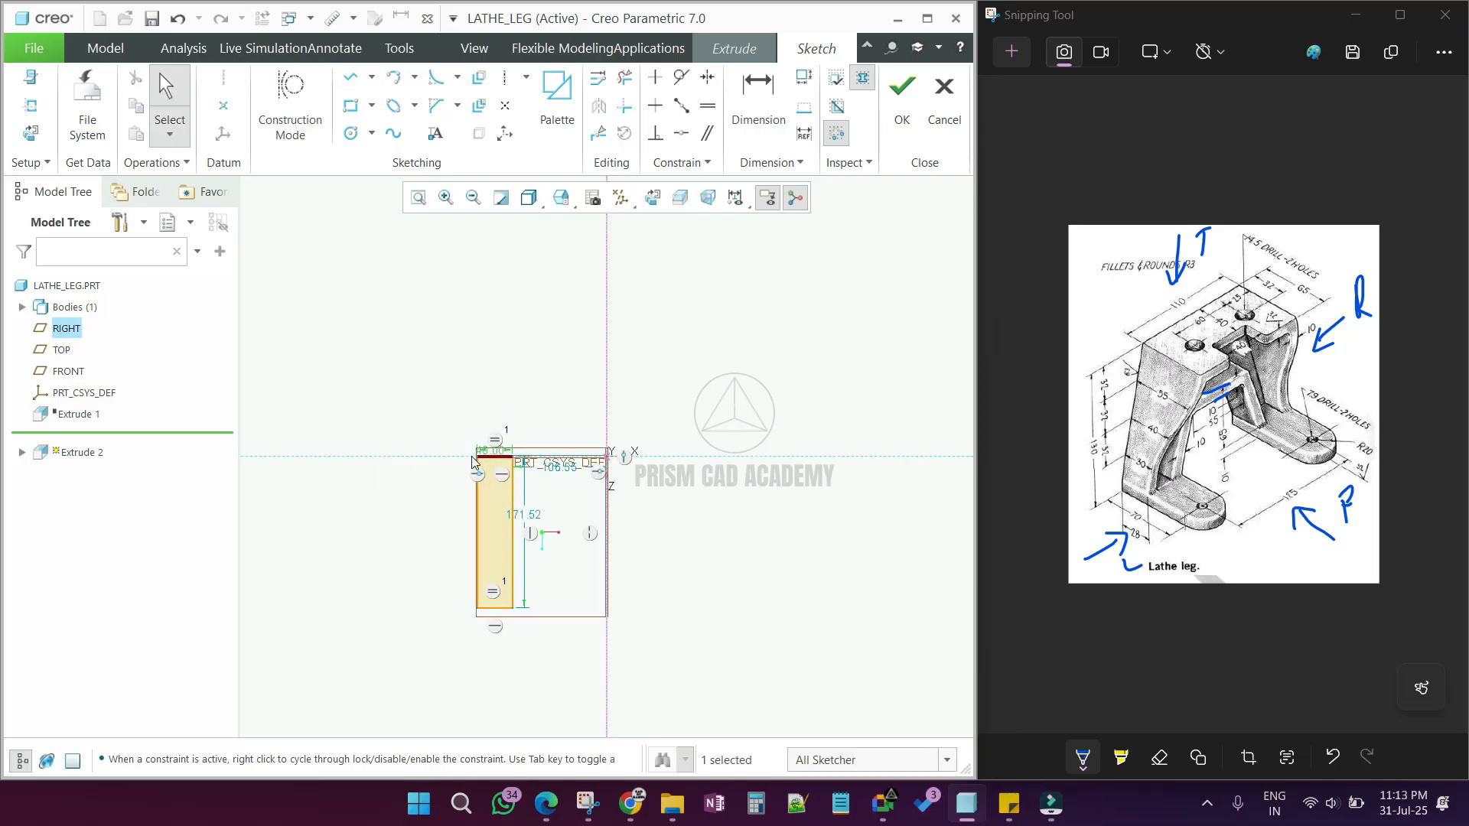
scroll(569, 525, "up", 2)
double_click(565, 514)
type("70")
key("Return")
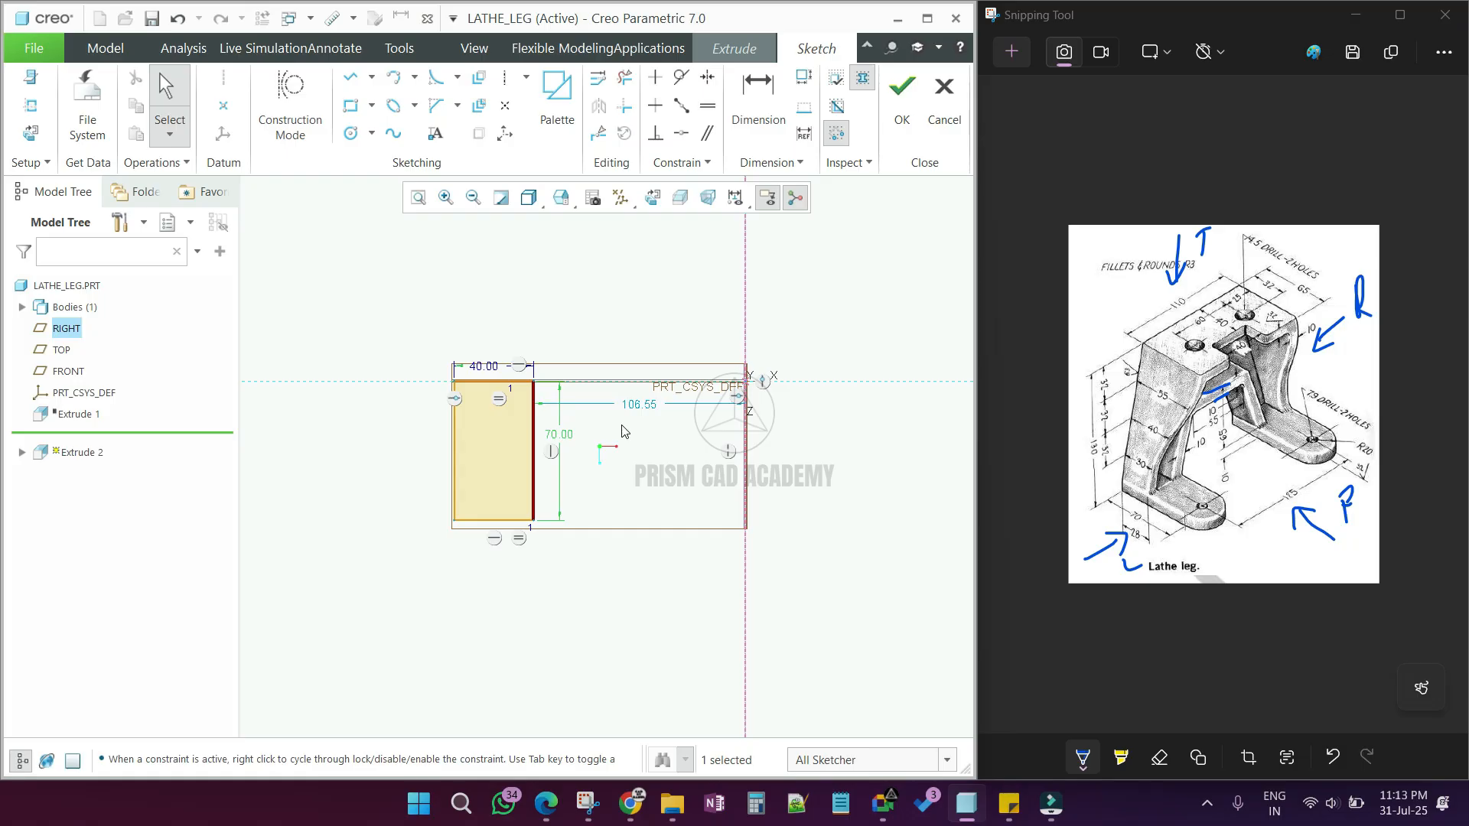
Step: Sketch a second rectangle of equal size on the horizontal reference, about 92 mm right of the centerline
scroll(534, 402, "down", 2)
scroll(884, 448, "up", 2)
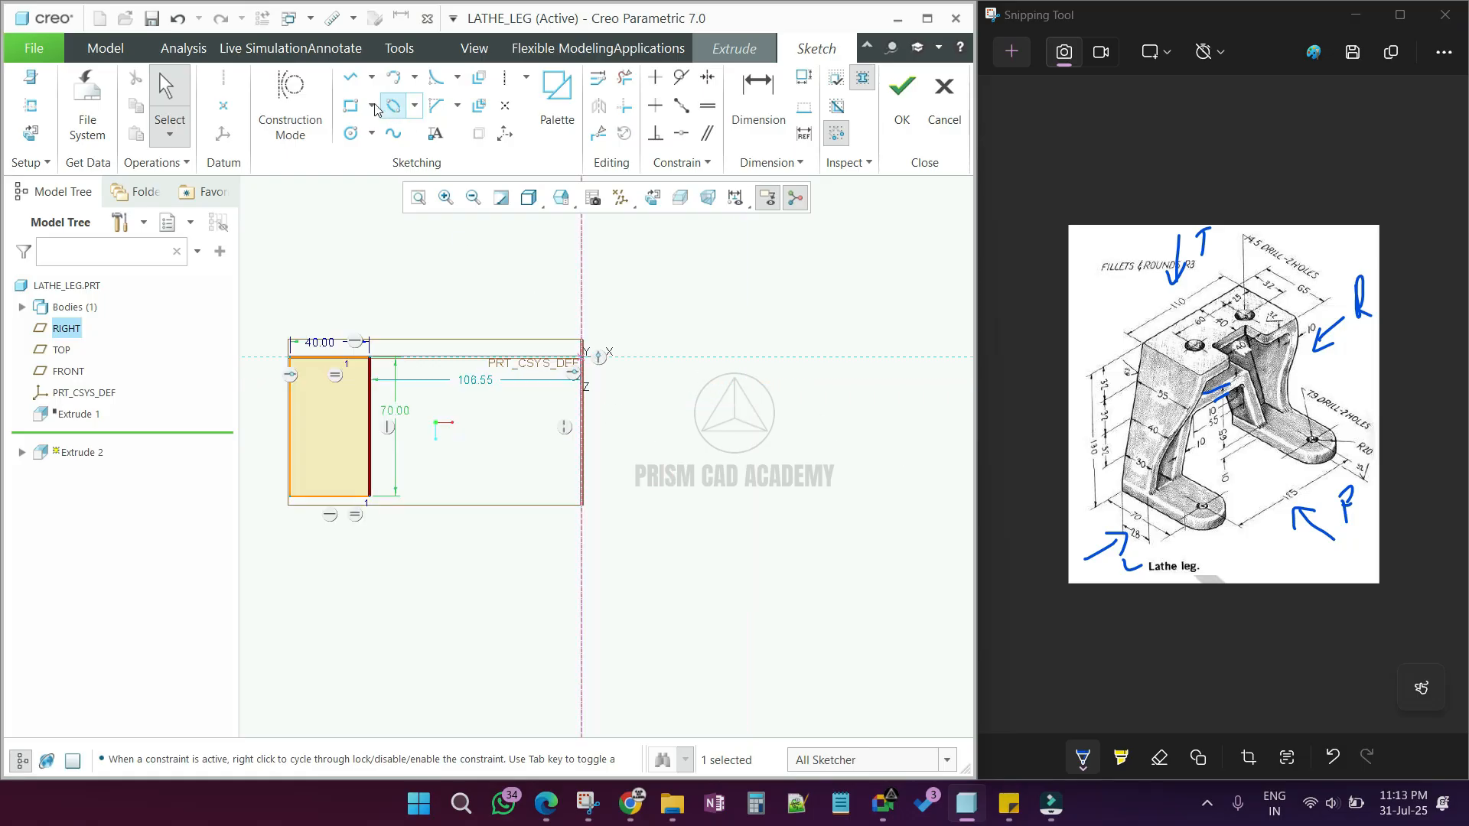
left_click(351, 105)
left_click(764, 356)
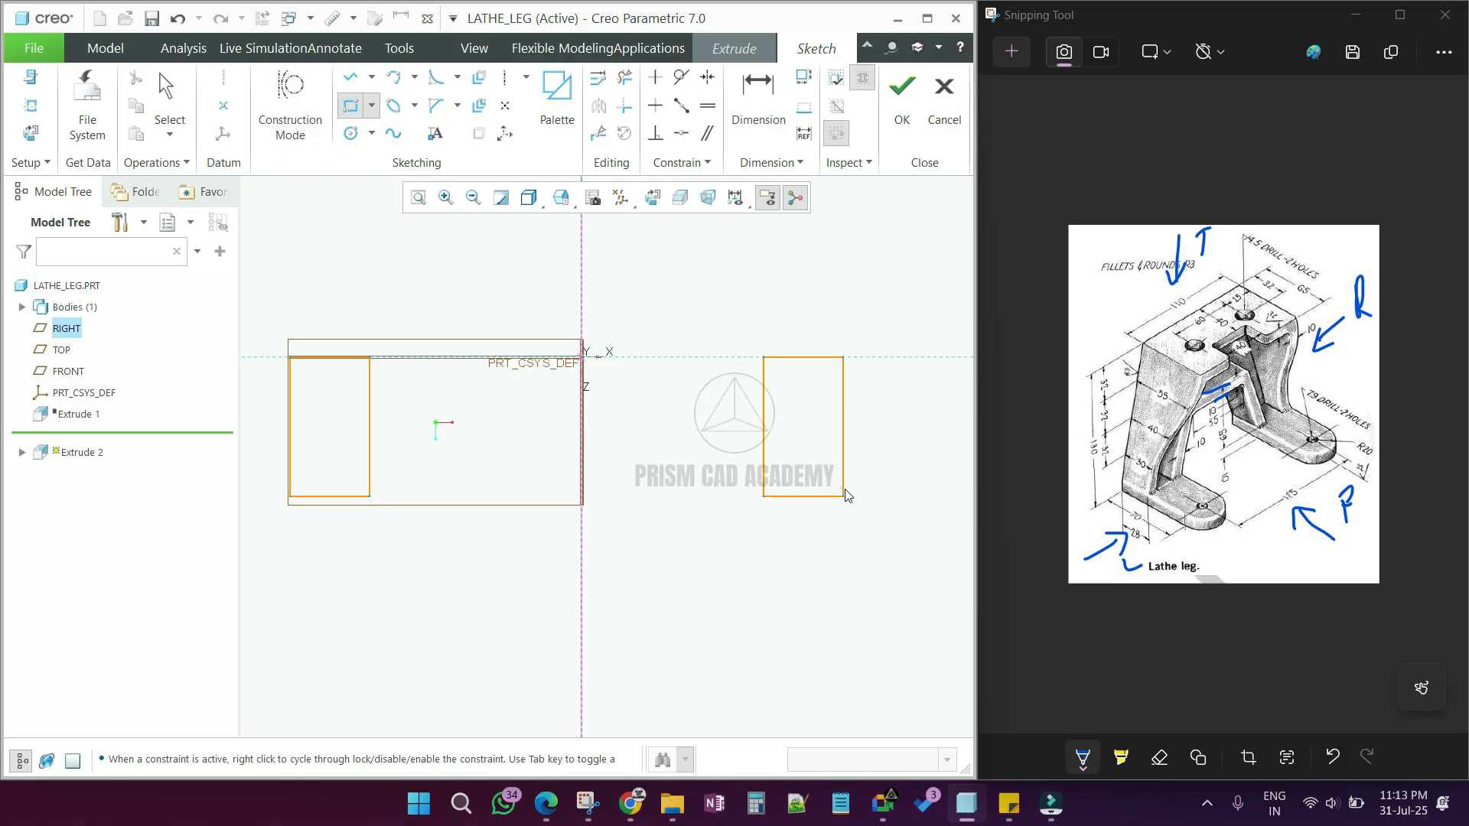
left_click(841, 490)
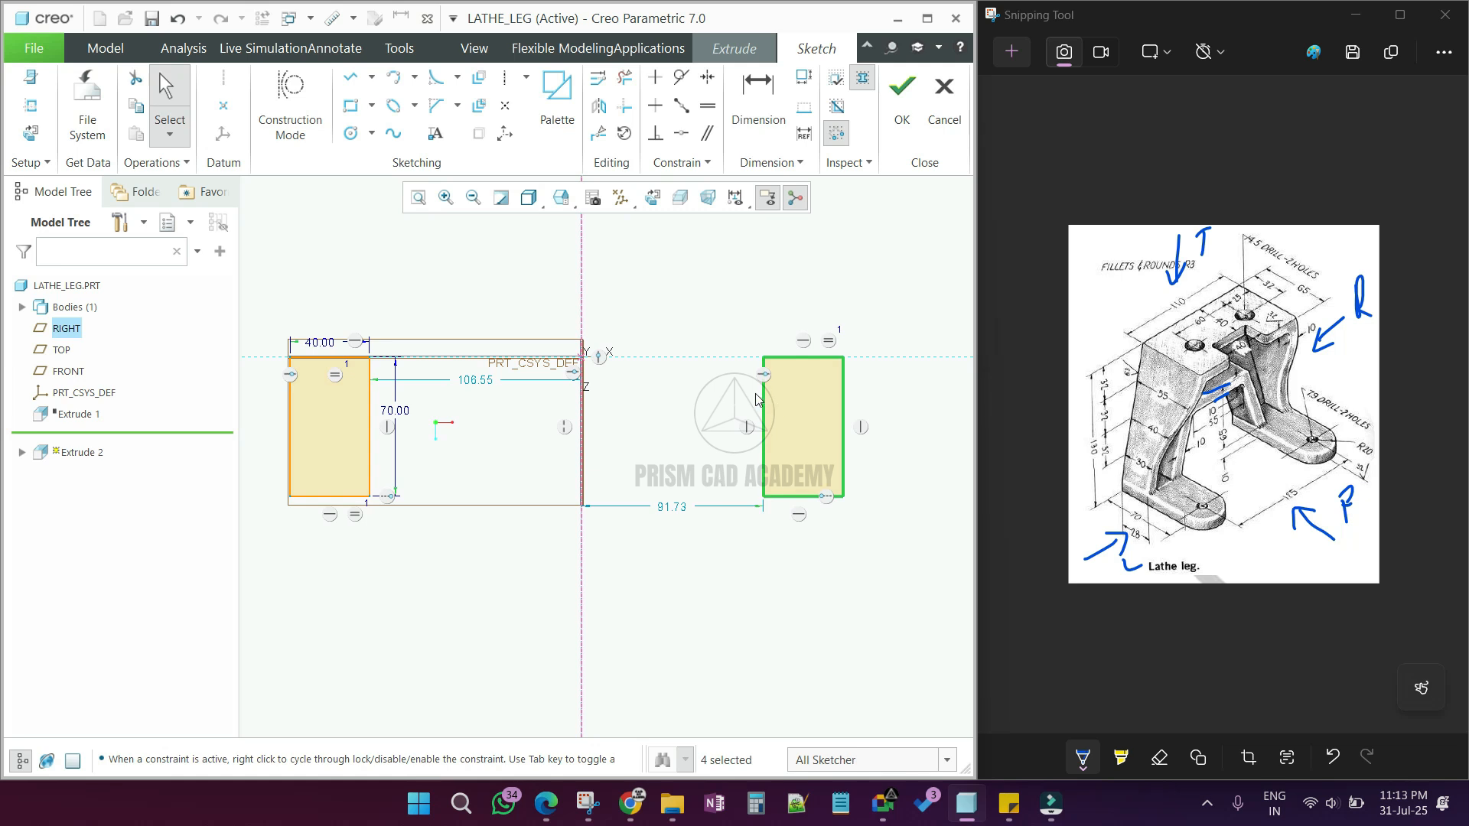
Step: Make the upper inner corners of the two rectangles symmetric about the vertical centerline
left_click(707, 77)
left_click(371, 360)
left_click(581, 346)
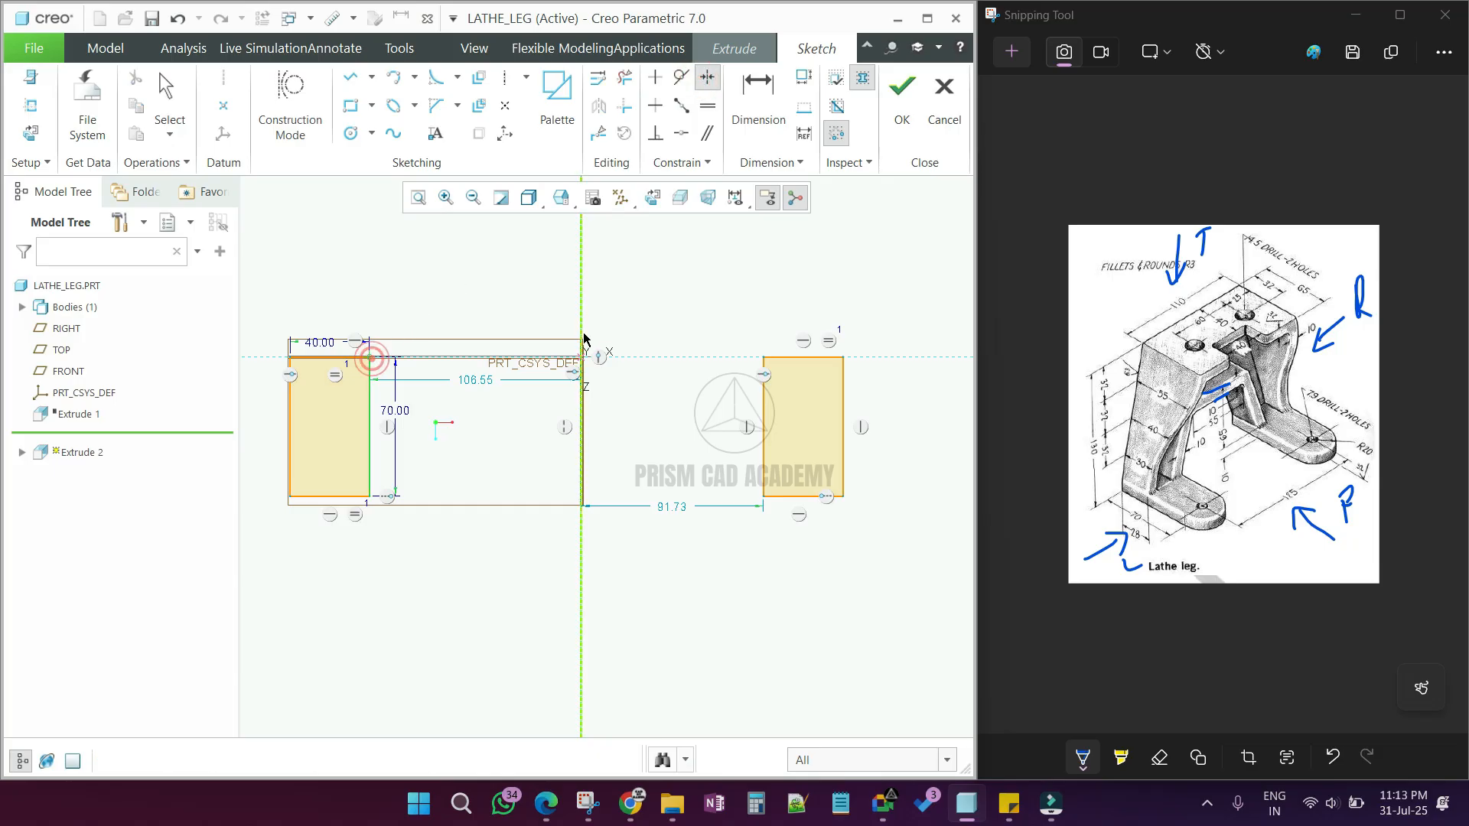
left_click(764, 357)
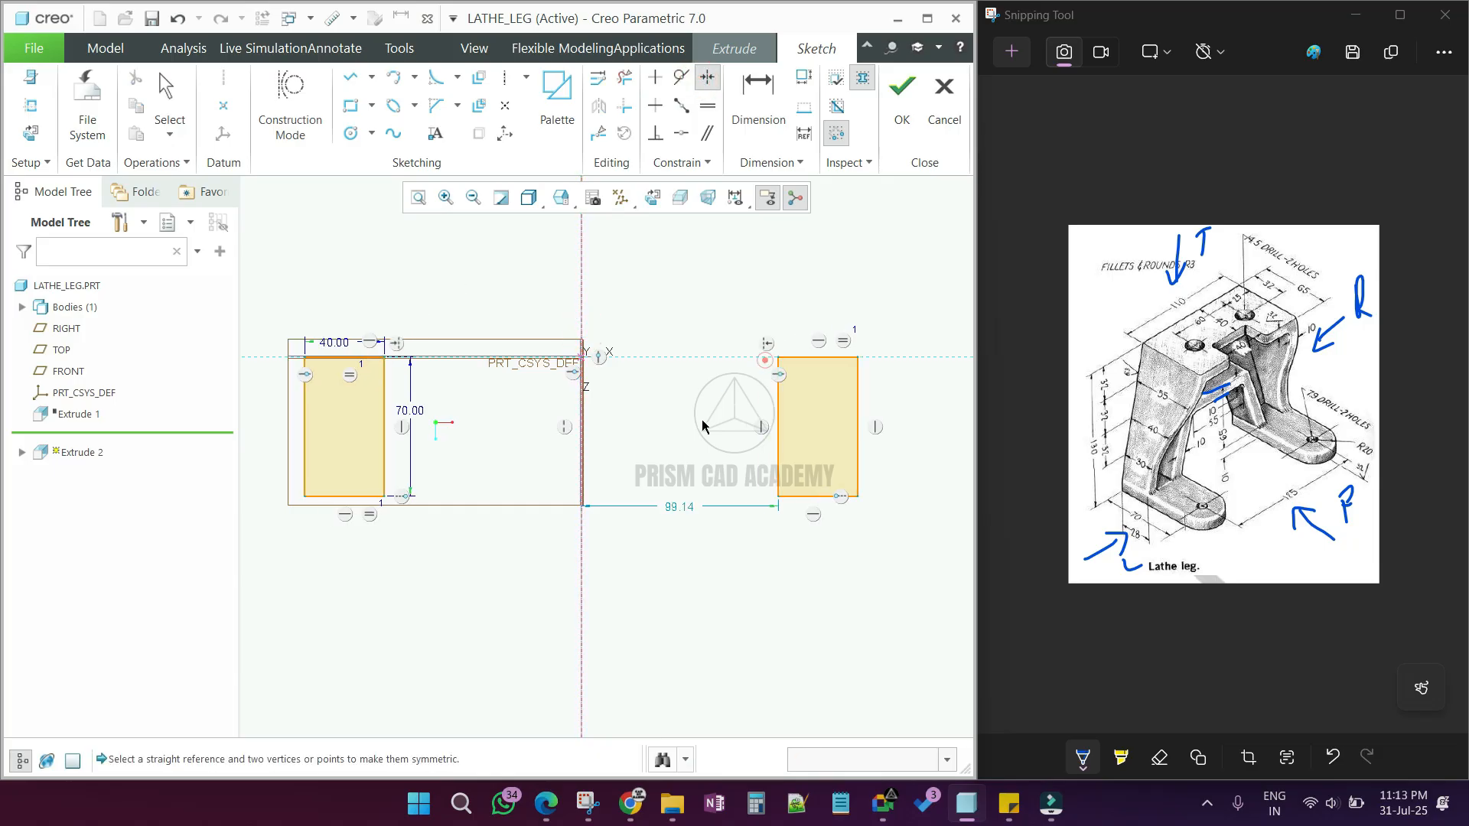
middle_click(676, 468)
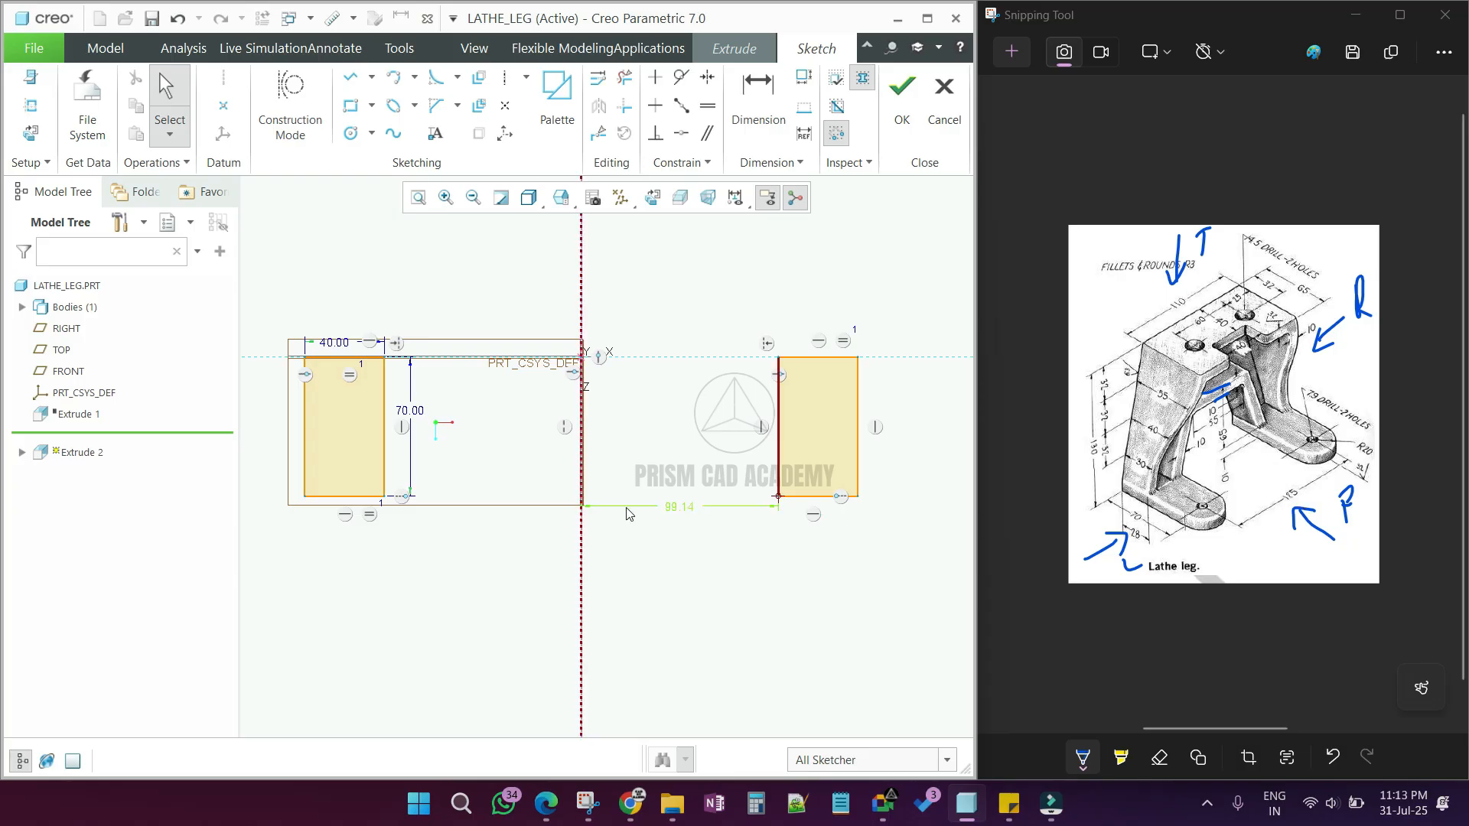
Step: Dimension the distance between the rectangles' inner edges as 115-40, giving 75 mm
left_click(760, 103)
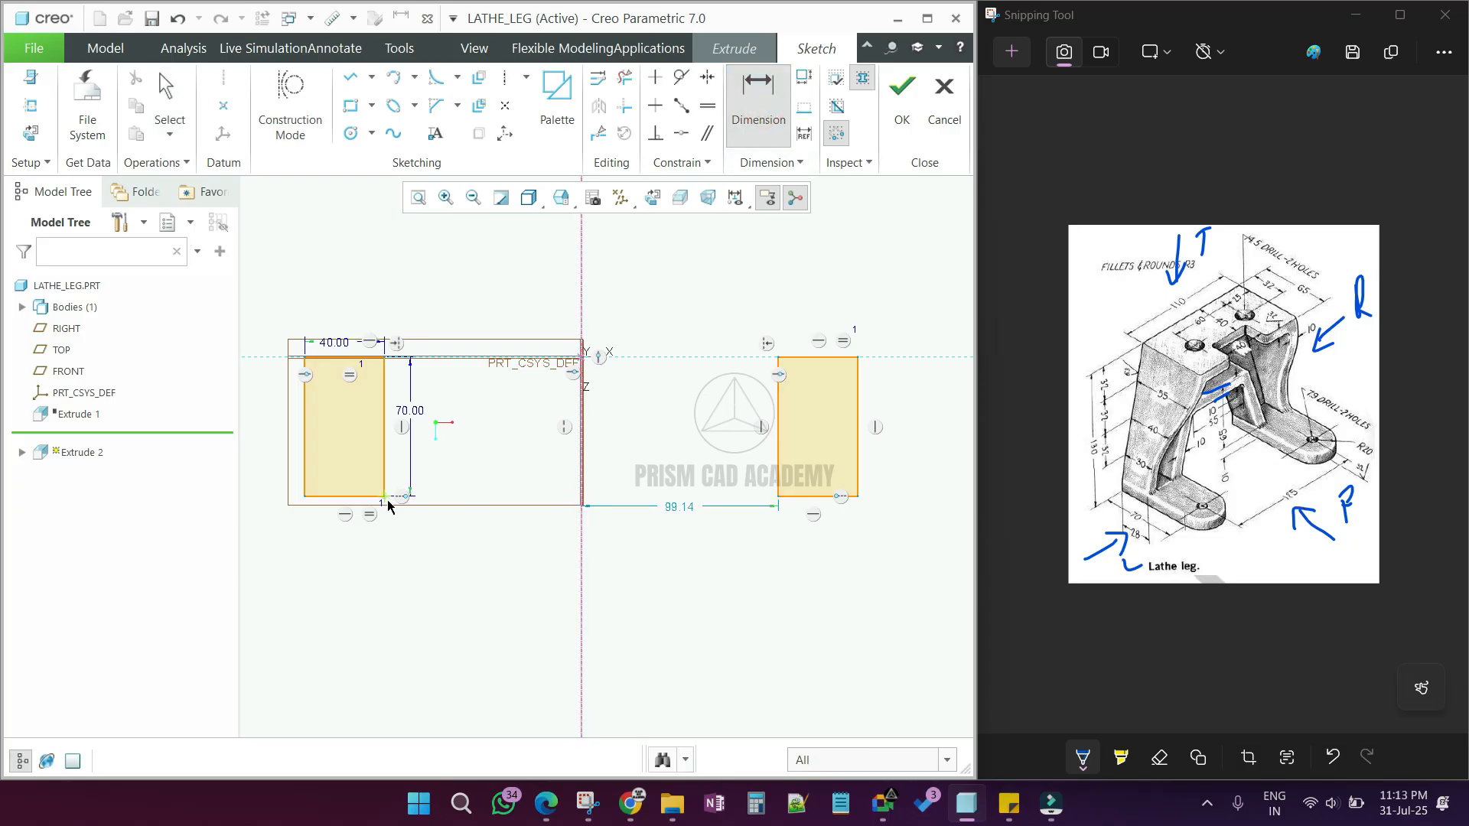
left_click(779, 498)
middle_click(705, 579)
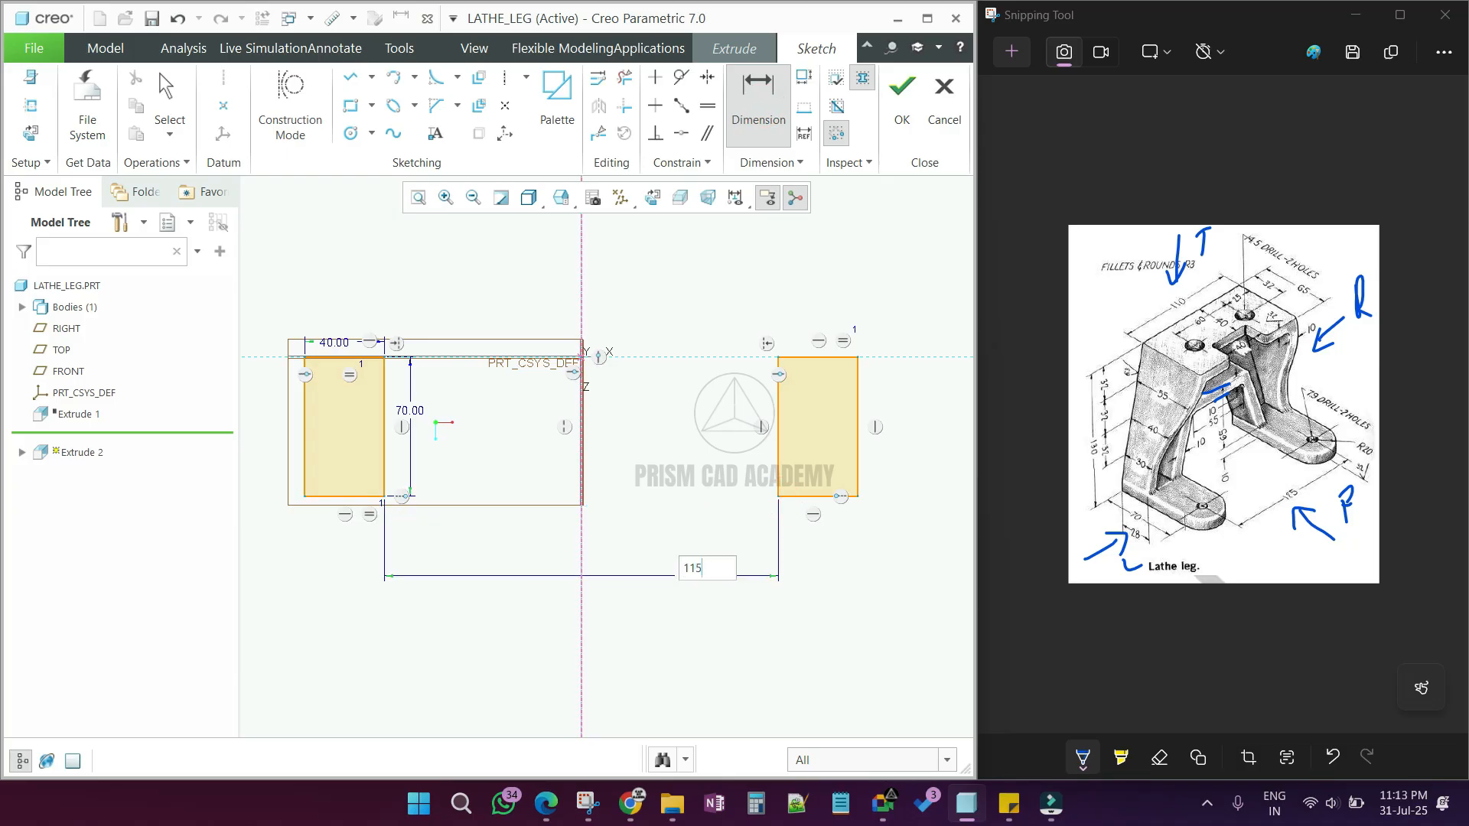
type("115-40")
key("Return")
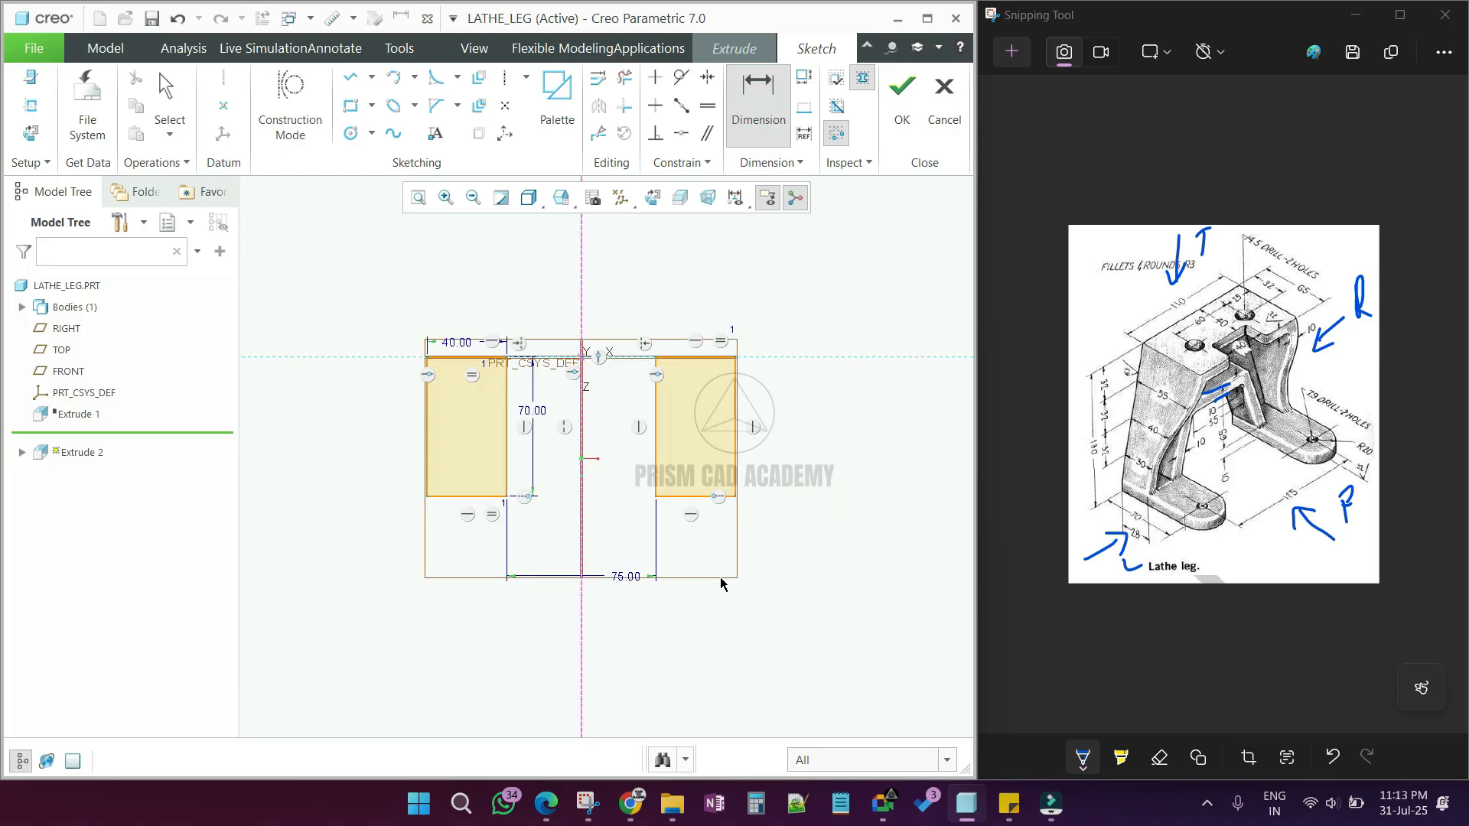
middle_click(611, 542)
Step: Draw a circle centred on the midpoint of each rectangle's lower edge, reaching to that rectangle's sides
scroll(612, 542, "down", 2)
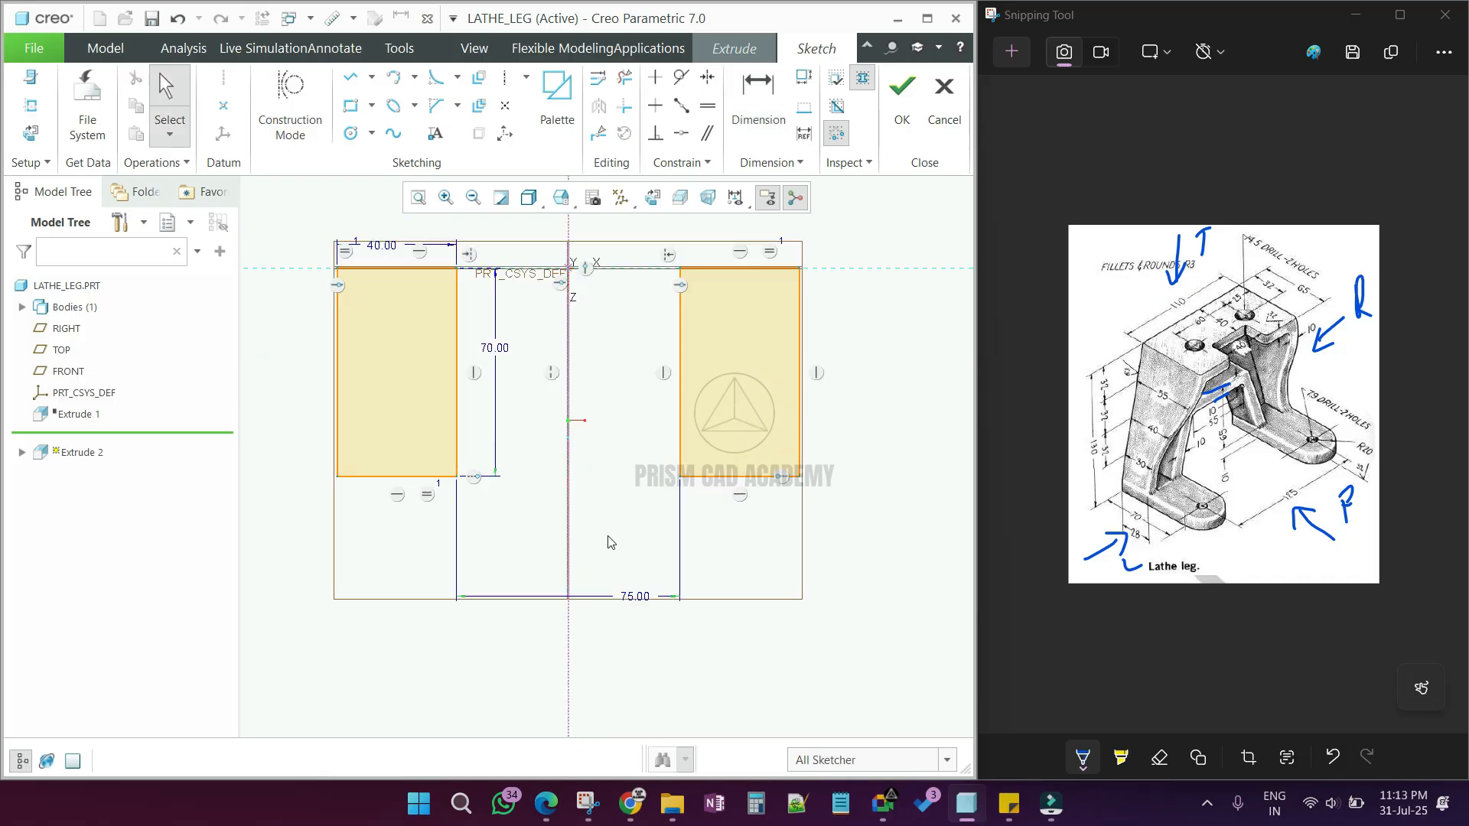
left_click(350, 133)
left_click(397, 476)
left_click(456, 463)
left_click(739, 476)
left_click(766, 428)
left_click(929, 494)
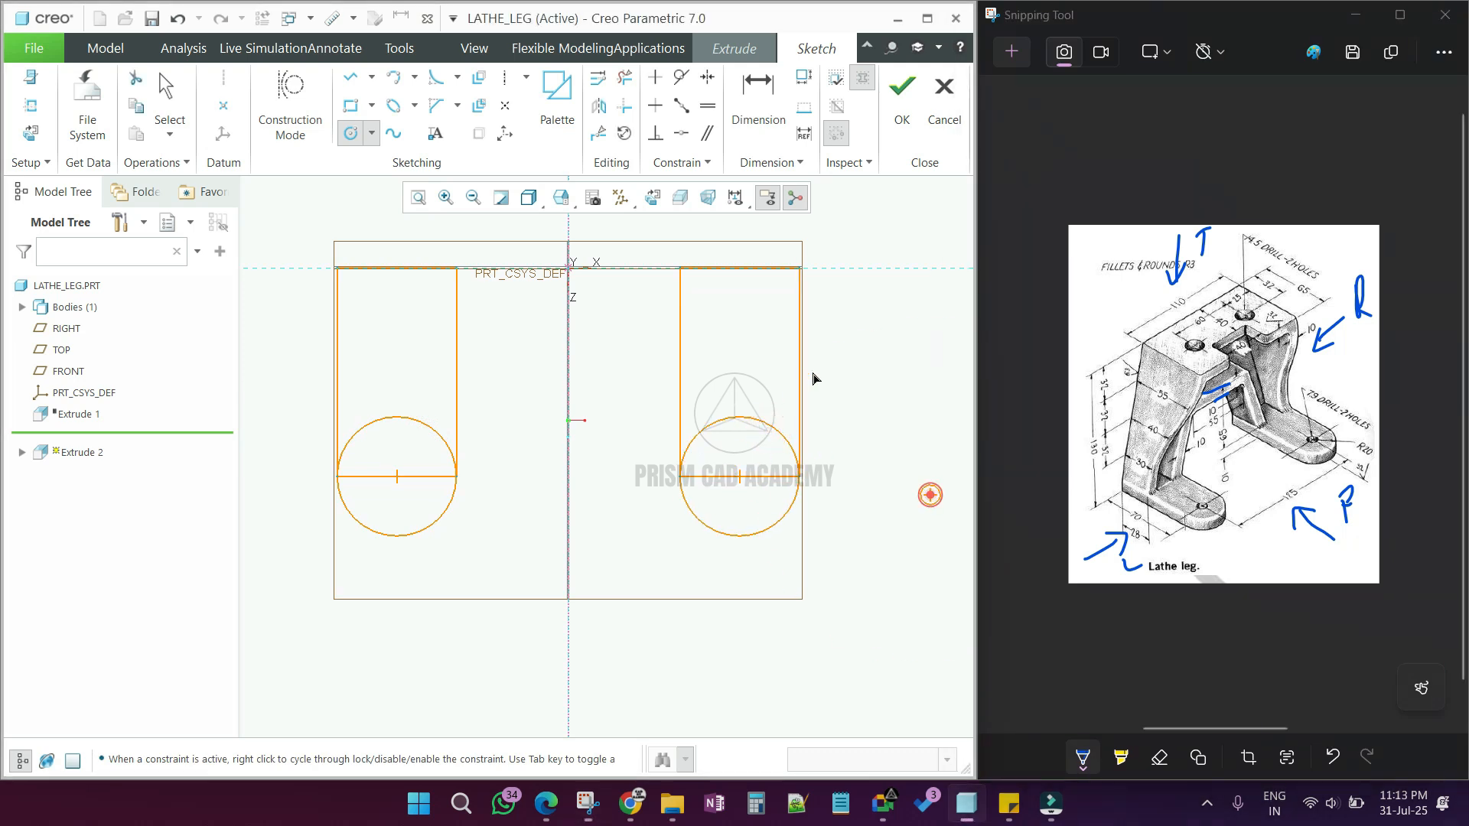
middle_click(874, 387)
middle_click(812, 329)
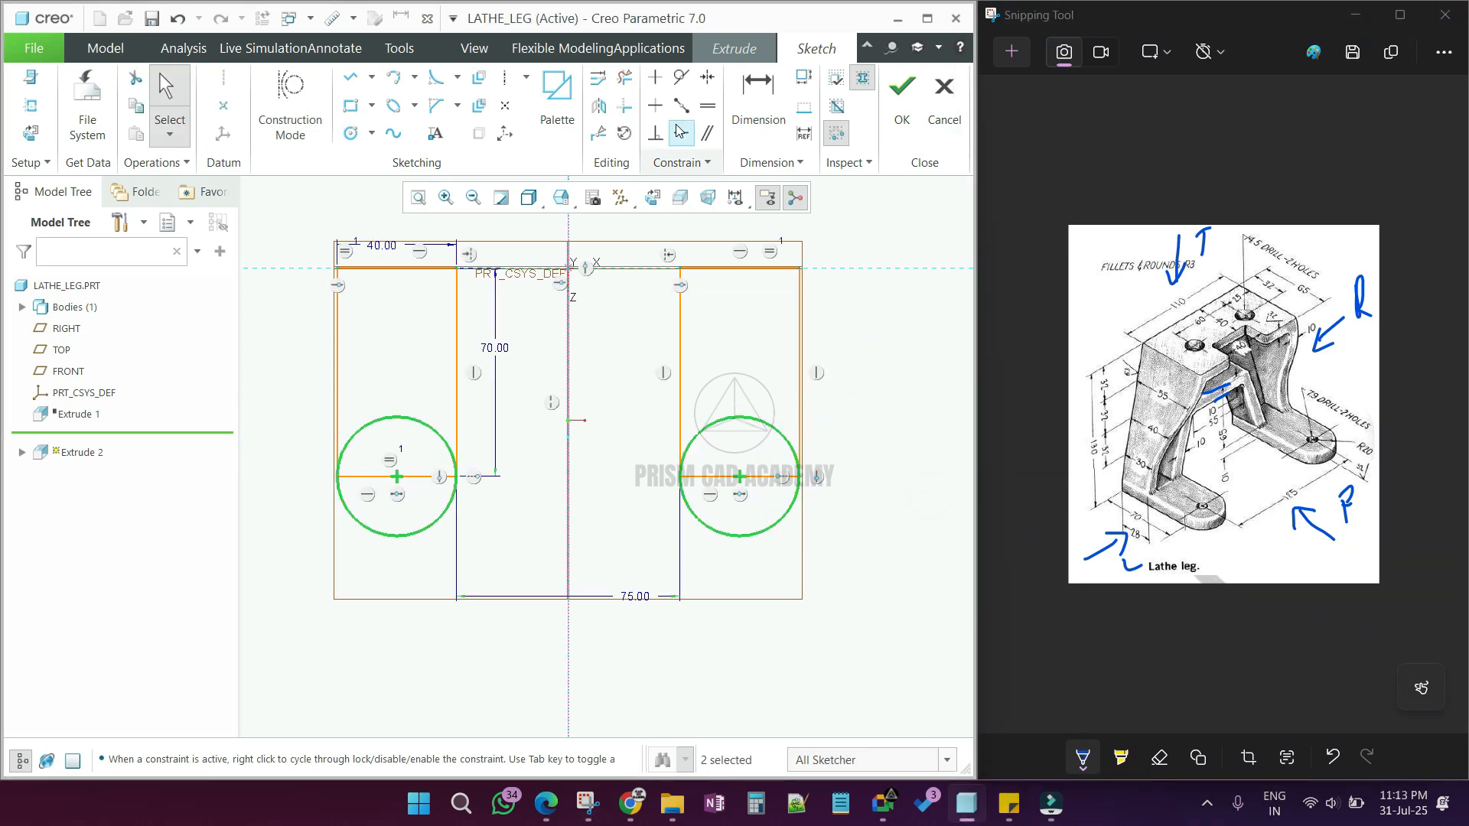
Step: Trim the upper half of each circle and both rectangles' lower edges to leave two round-ended foot profiles
left_click(623, 329)
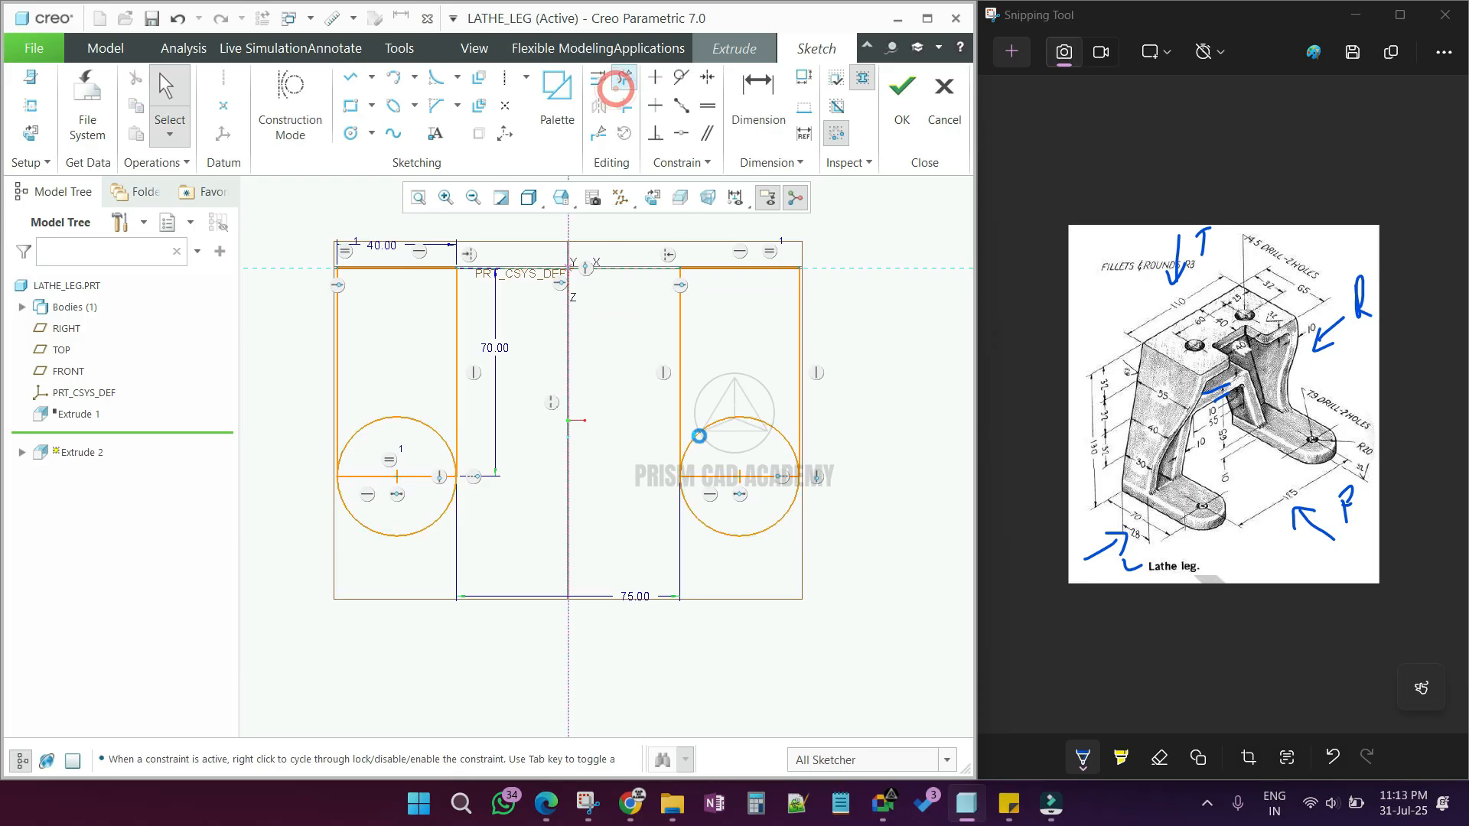
left_click(624, 77)
left_click(705, 420)
left_click(725, 480)
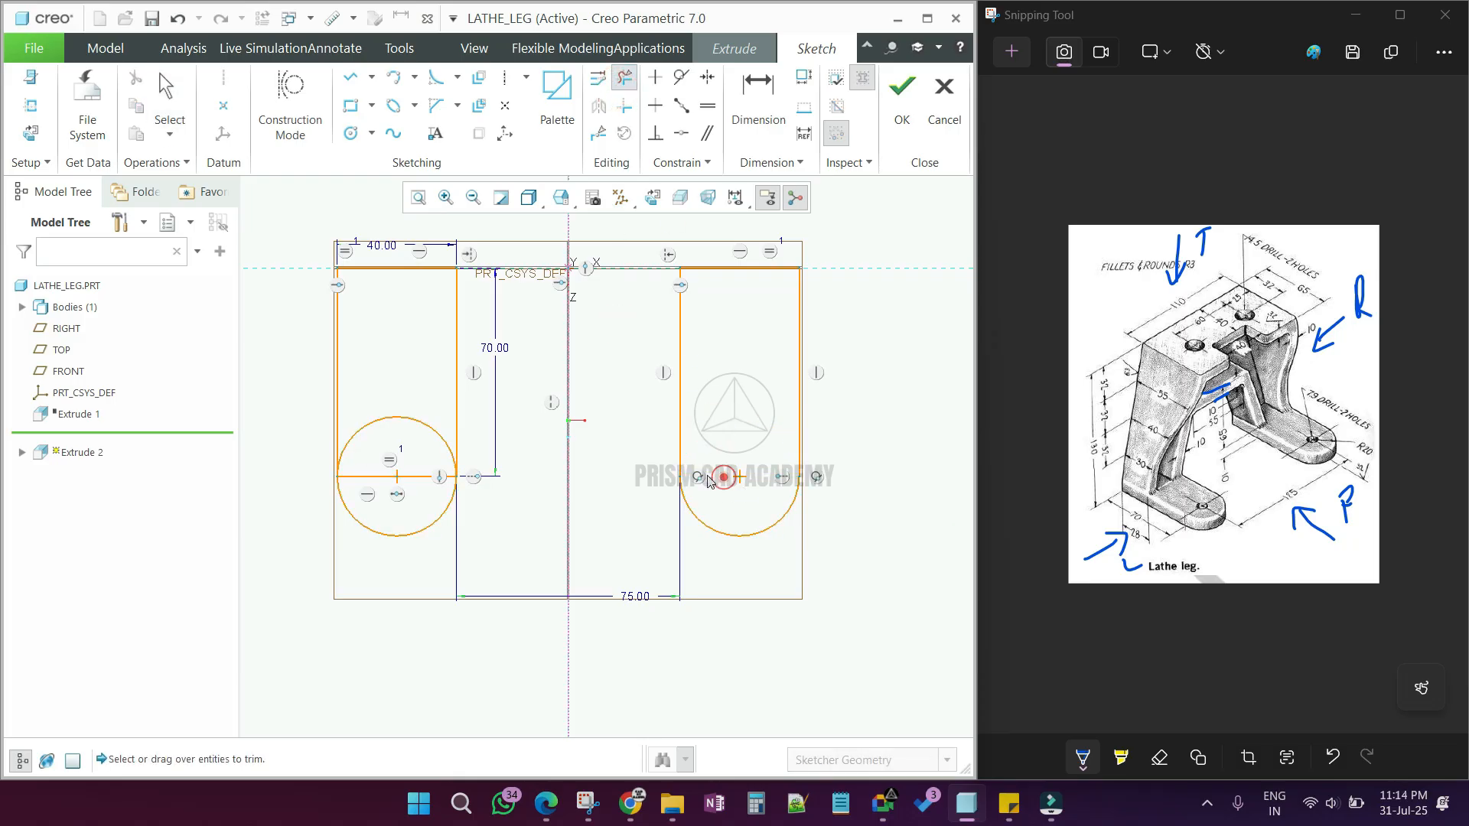
left_click(416, 423)
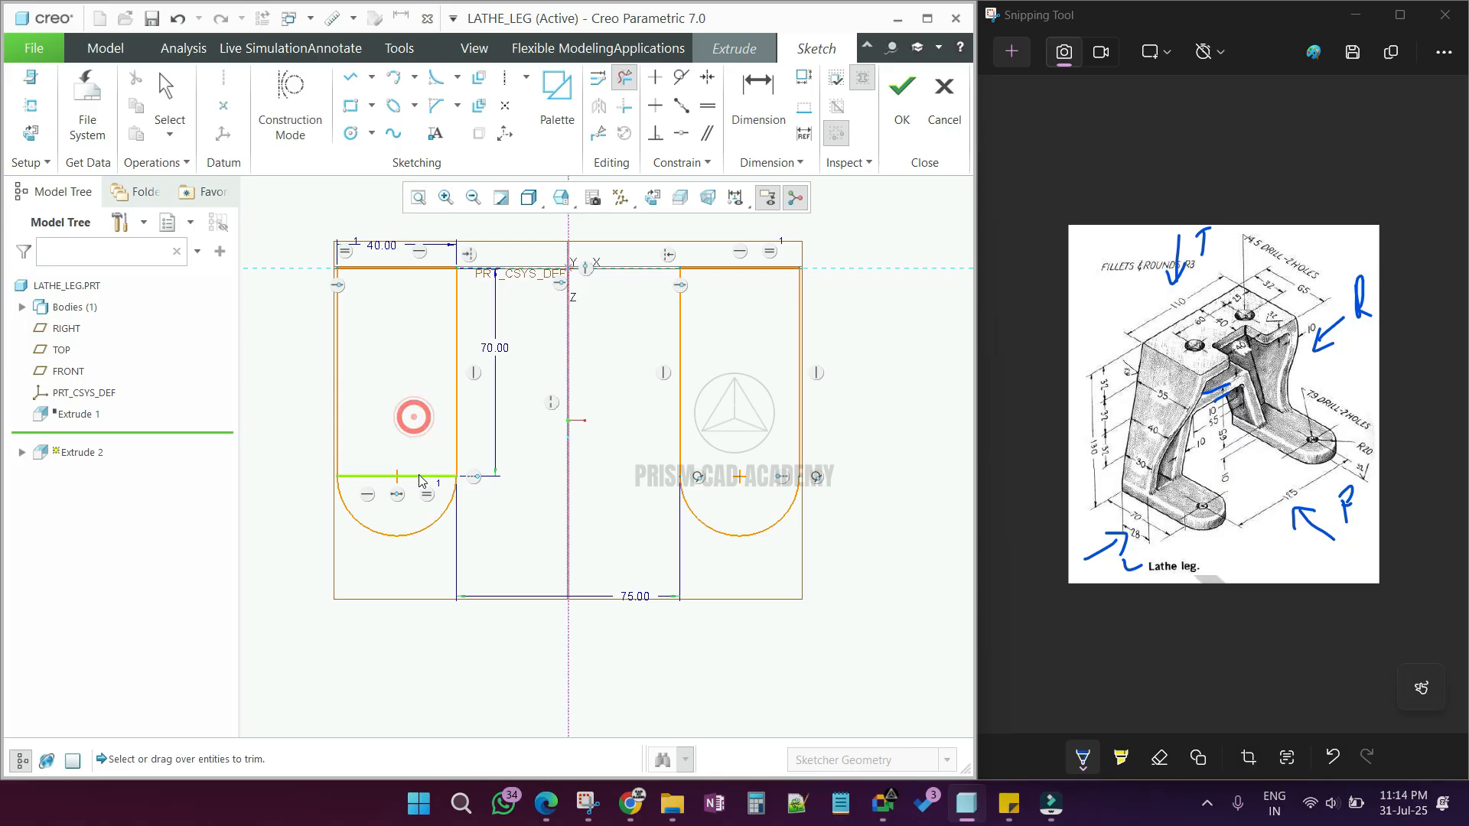
left_click(413, 476)
middle_click(413, 476)
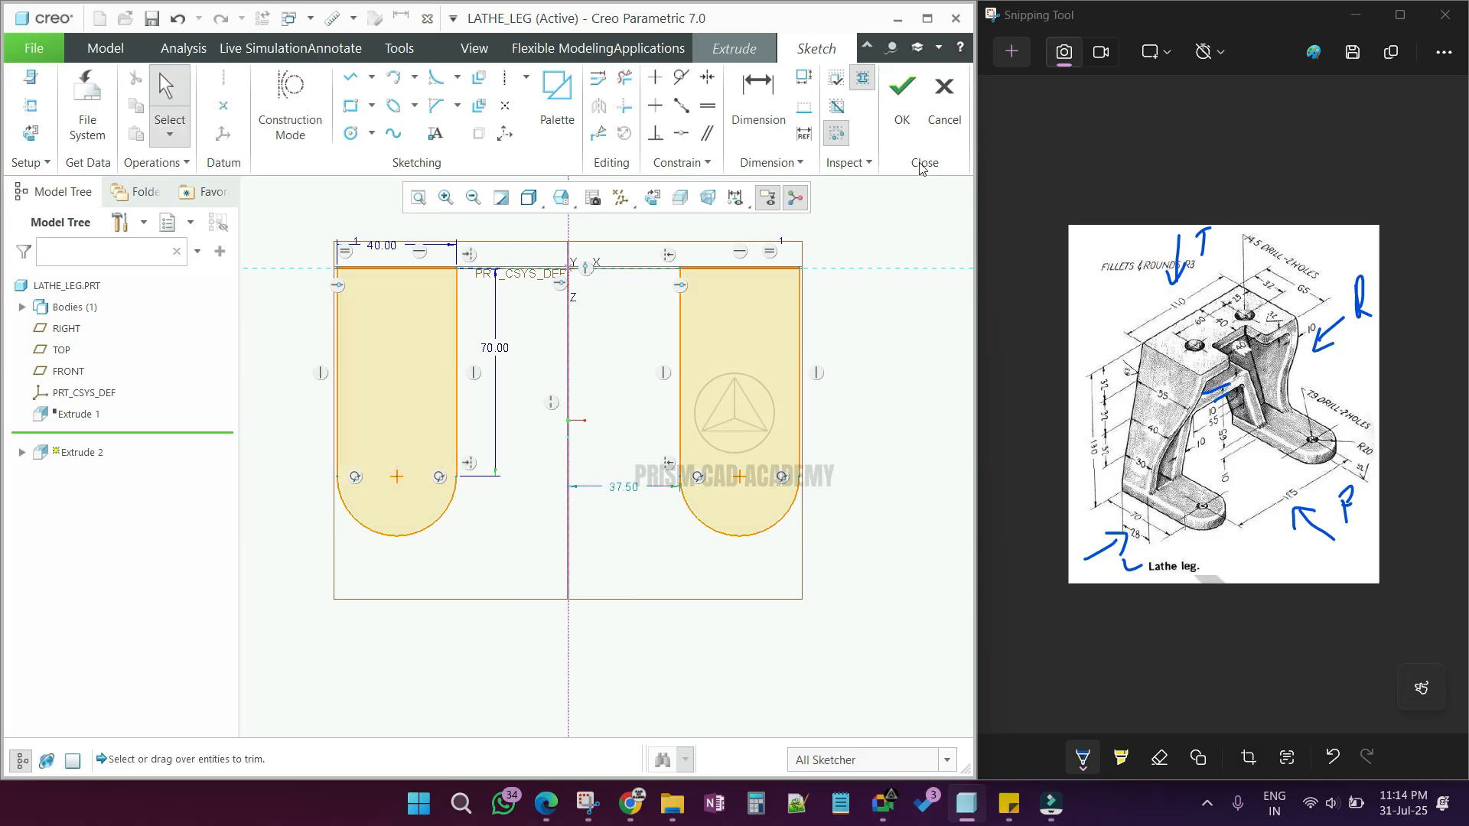
Step: Finish the sketch and extrude the two foot profiles 10 mm as a solid
left_click(905, 123)
double_click(225, 100)
type("10")
key("Return")
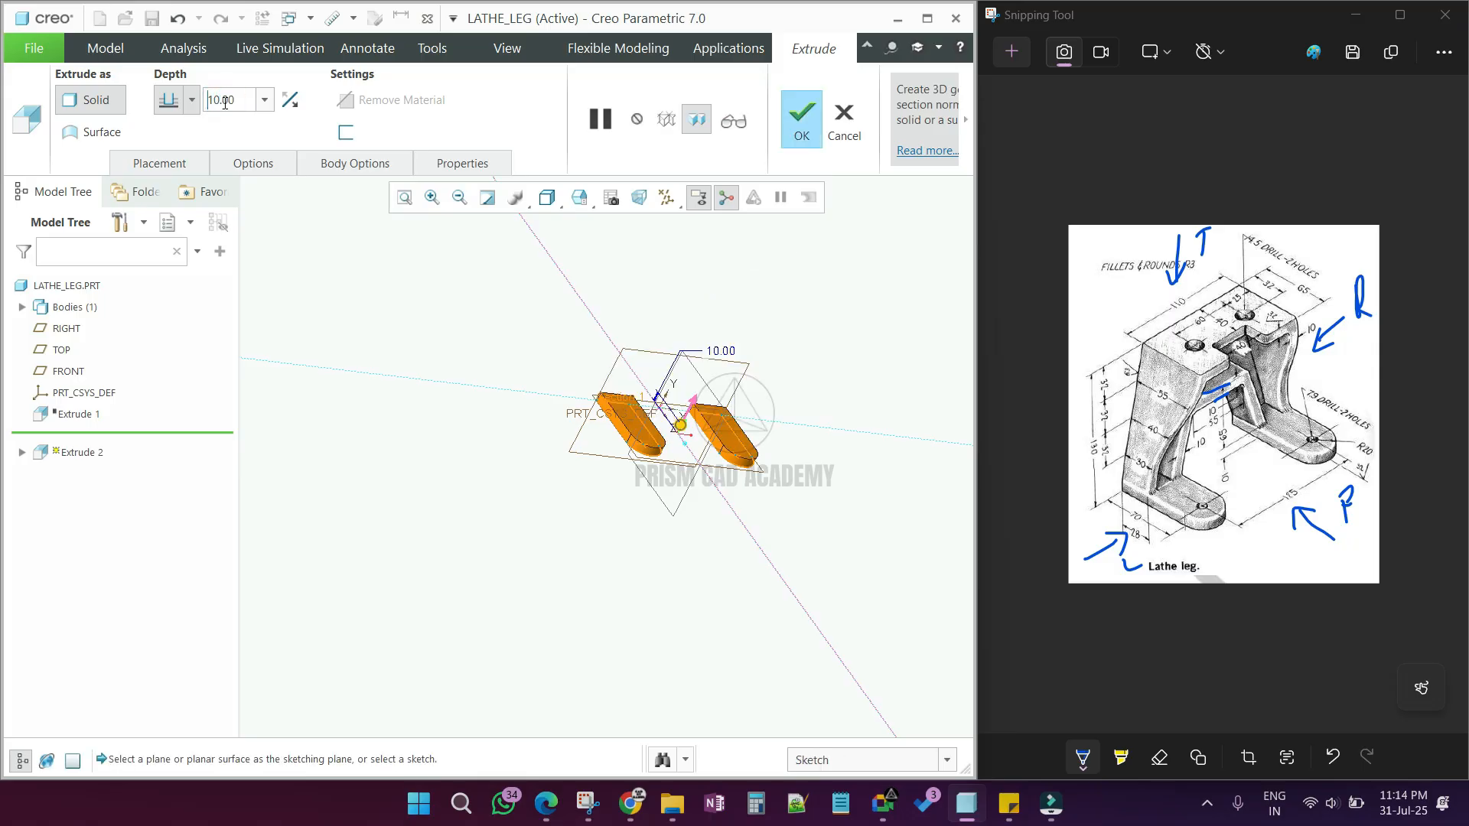
middle_click(398, 491)
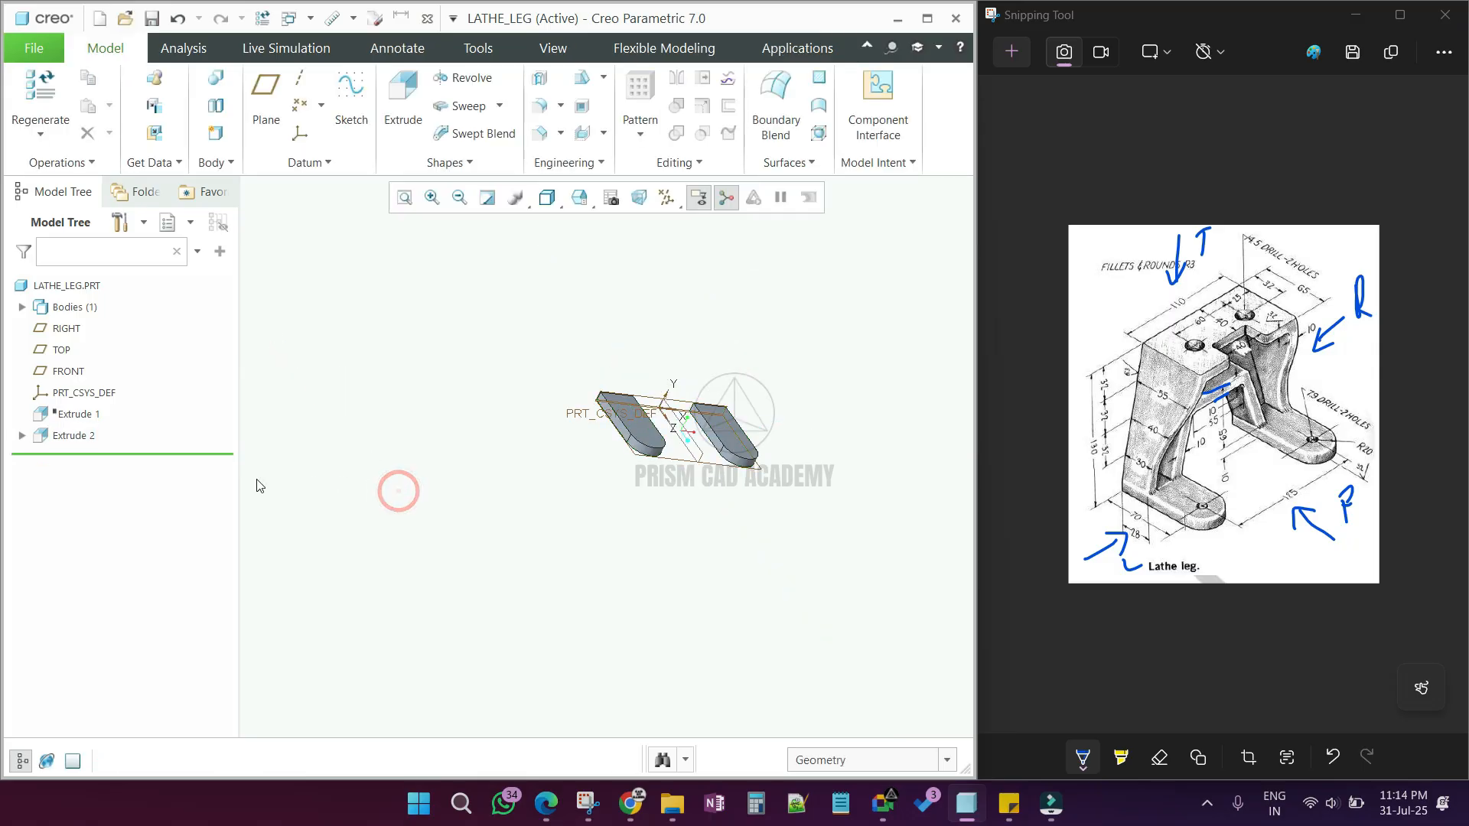
Step: Delete the leftover Extrude 1 feature from the model
mouse_move(86, 417)
left_mouse_down()
mouse_move(84, 439)
mouse_move(68, 437)
mouse_move(85, 419)
left_mouse_up()
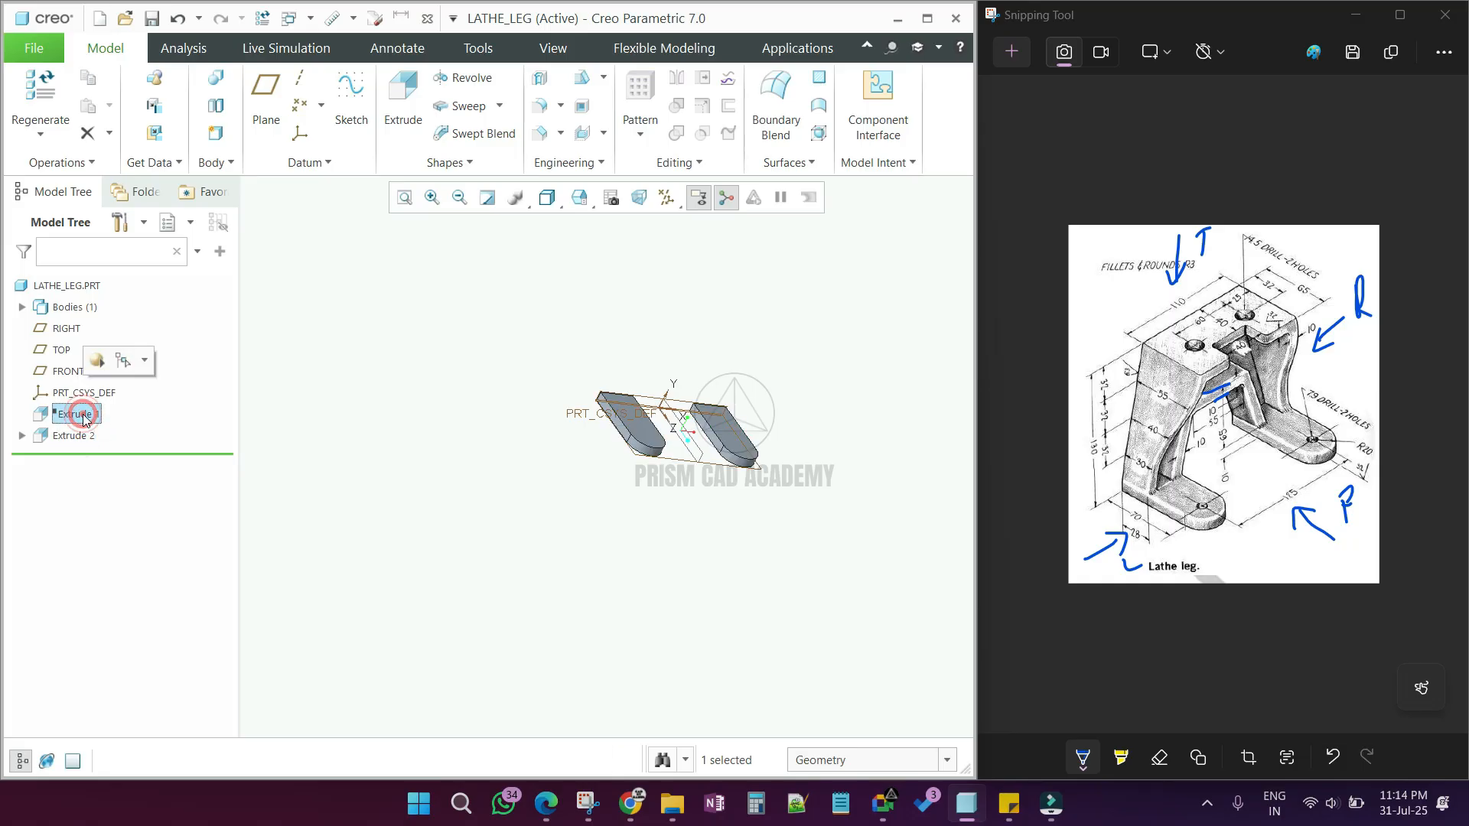
key("Delete")
left_click(683, 425)
Step: Start an extrude sketch on the FRONT plane and draw a vertical centreline through the origin
middle_click_drag(506, 486, 559, 486)
scroll(590, 438, "up", 5)
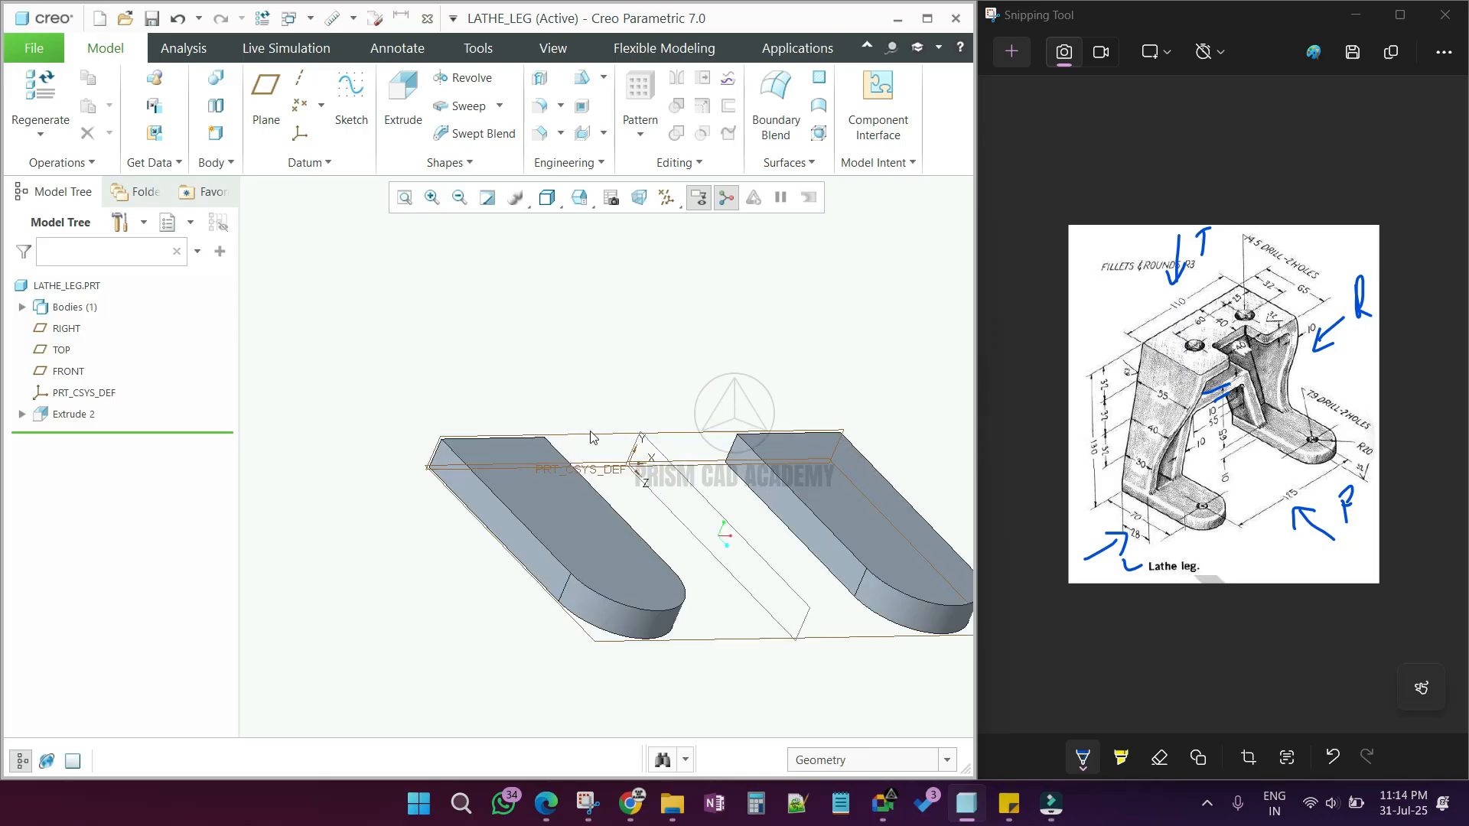
left_click(590, 435)
left_click(398, 115)
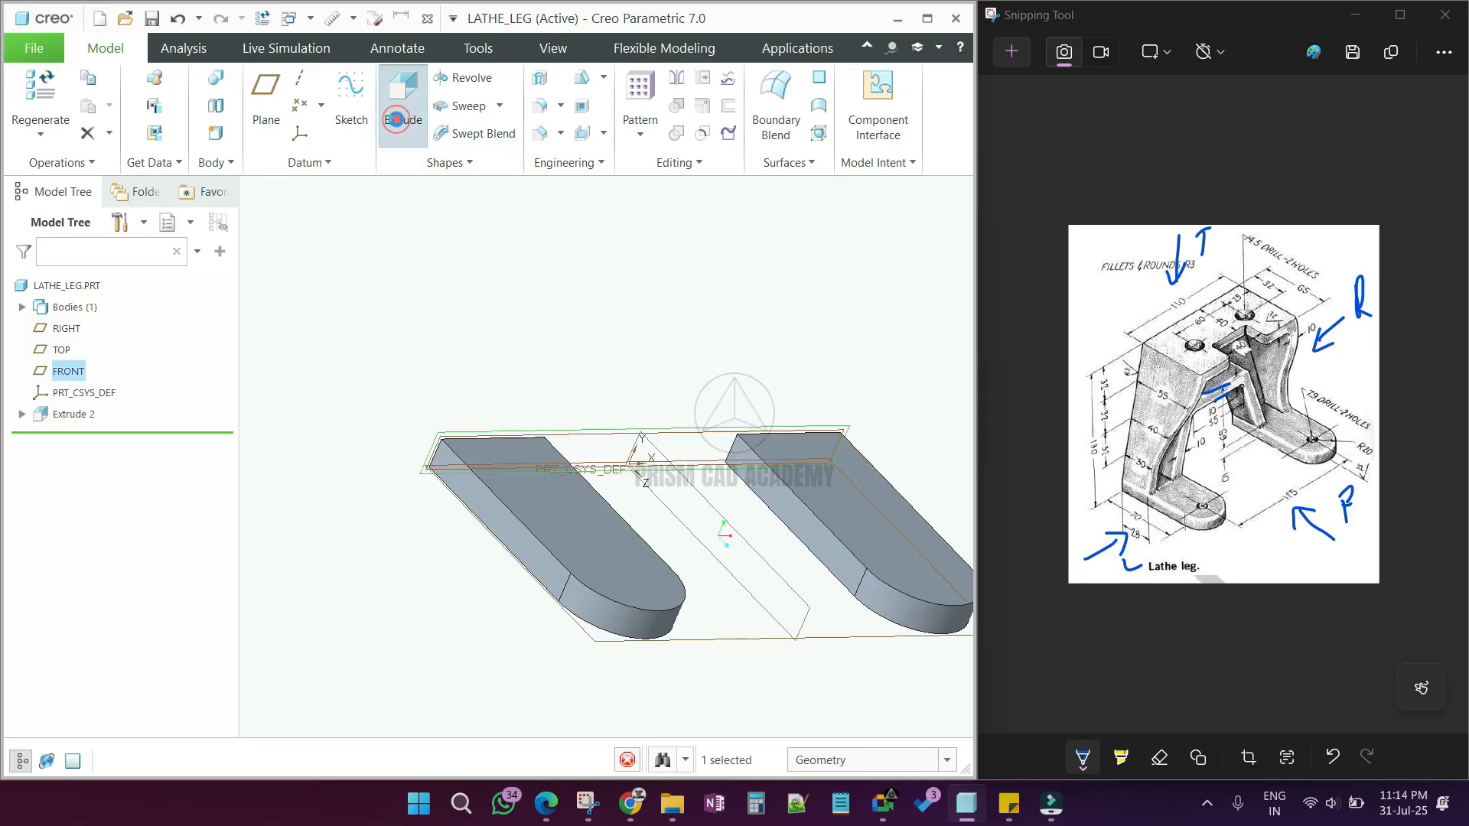
left_click(655, 198)
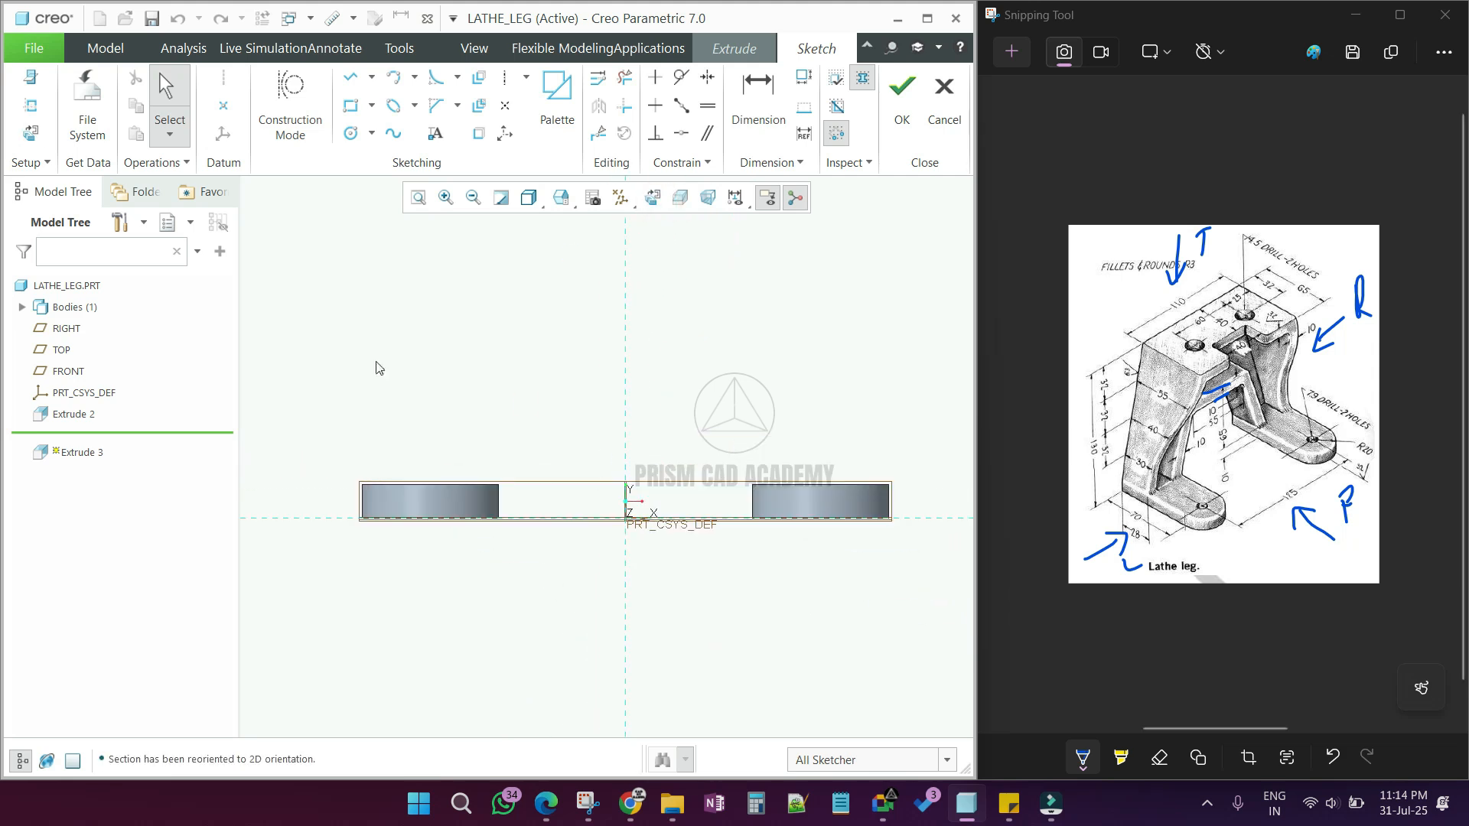
left_click(505, 77)
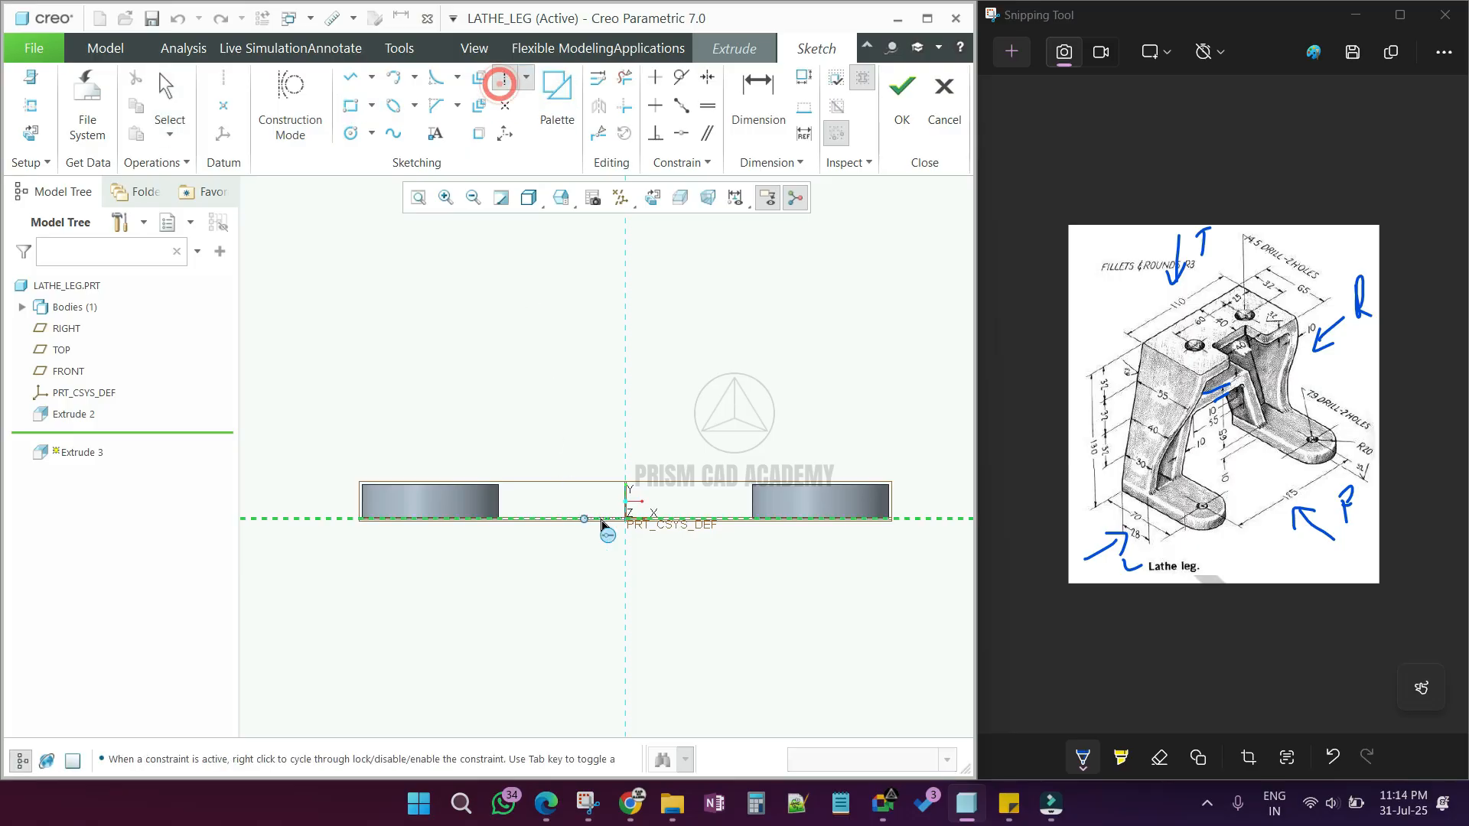
left_click(624, 525)
left_click(627, 332)
middle_click(713, 446)
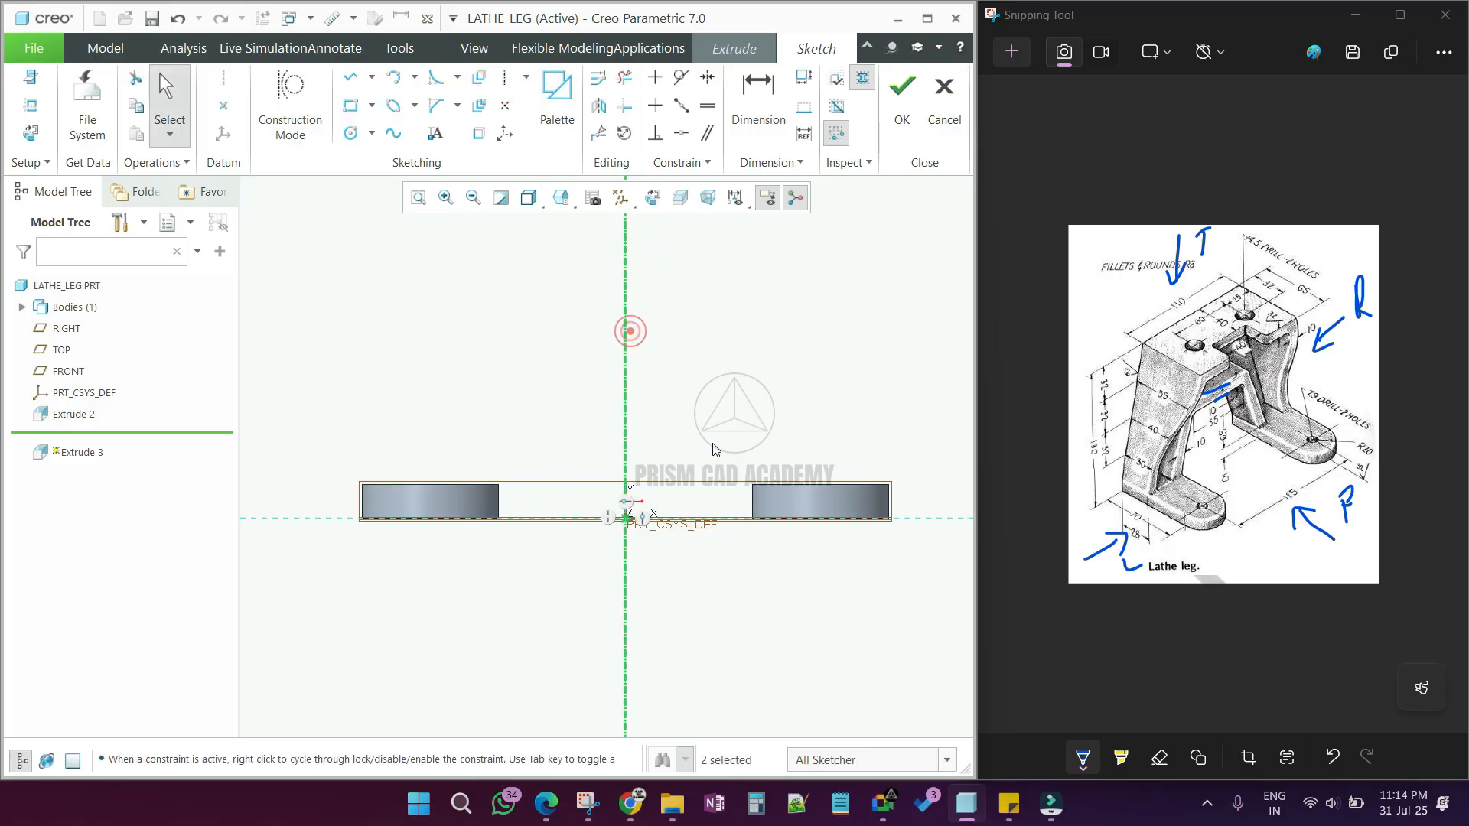
scroll(620, 438, "up", 3)
scroll(591, 383, "down", 2)
left_click(592, 384)
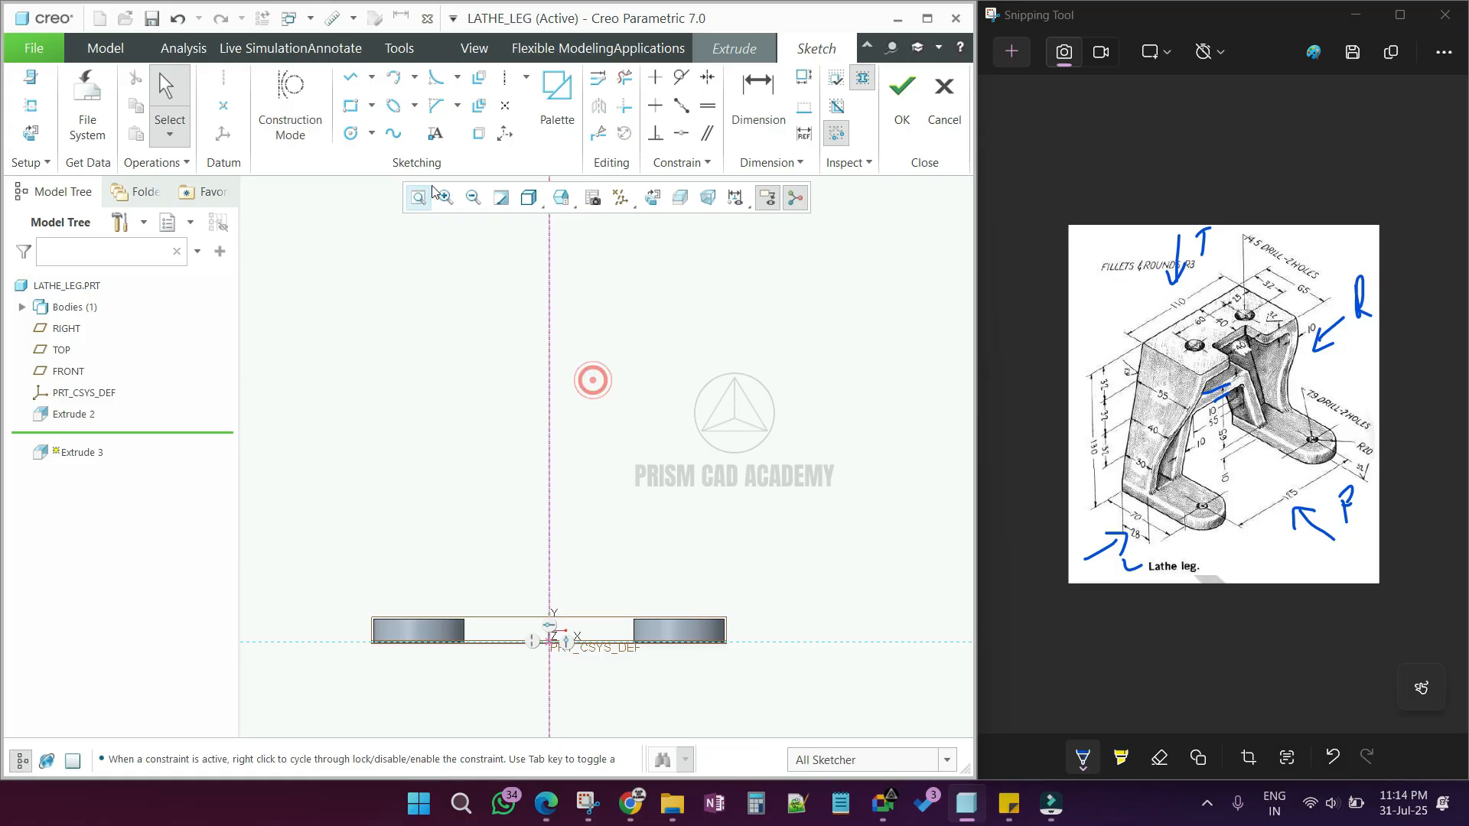
Step: Draw a horizontal line above the feet, symmetric about the centreline, and set its length to 110 mm
left_click(350, 77)
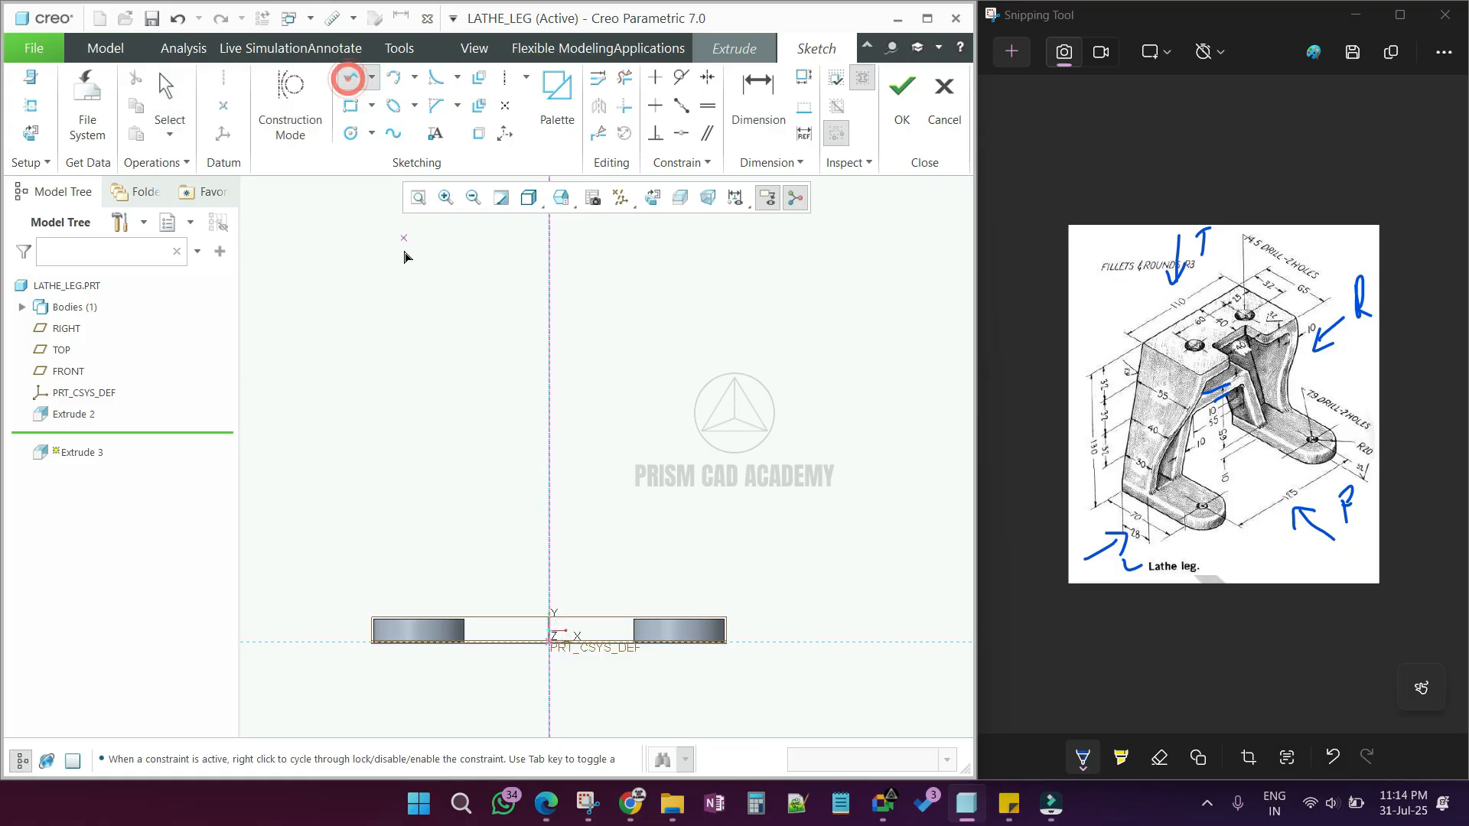
left_click(475, 373)
left_click(623, 373)
middle_click(538, 375)
double_click(534, 362)
type("110")
key("Return")
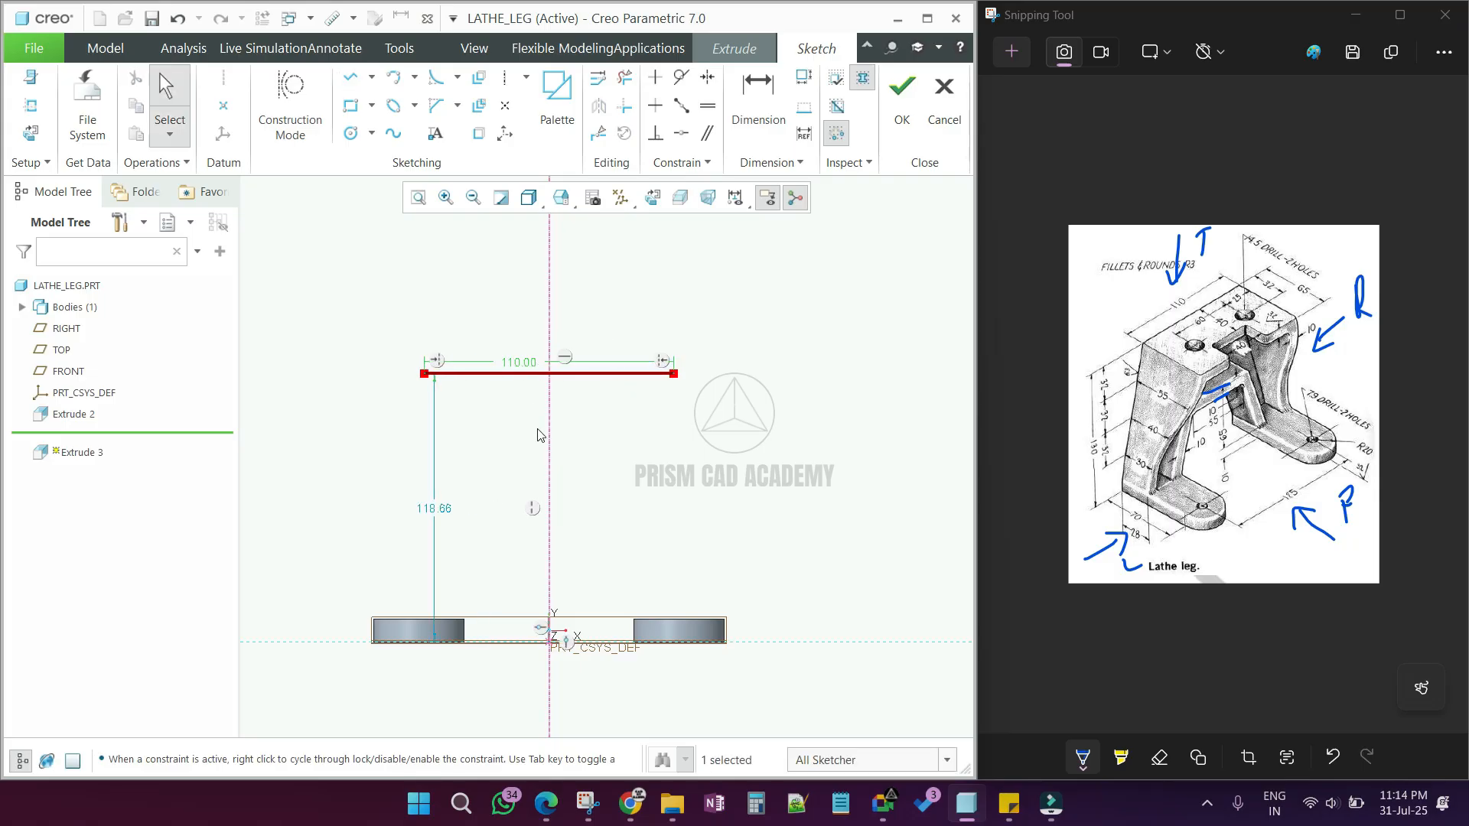
Step: Set the horizontal line's height above the base to 130 mm
left_click_drag(448, 518, 335, 519)
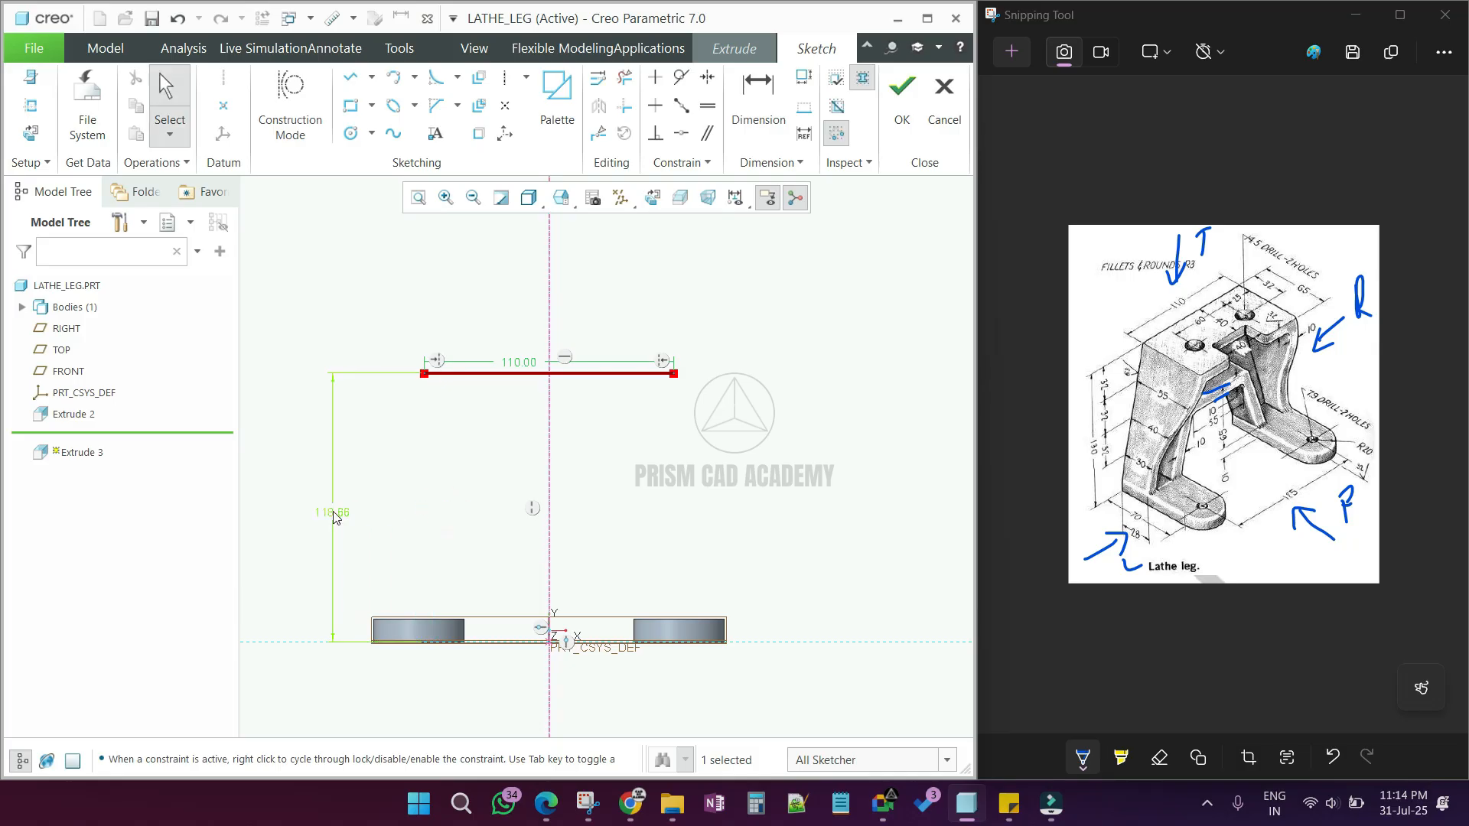
double_click(335, 518)
type("130")
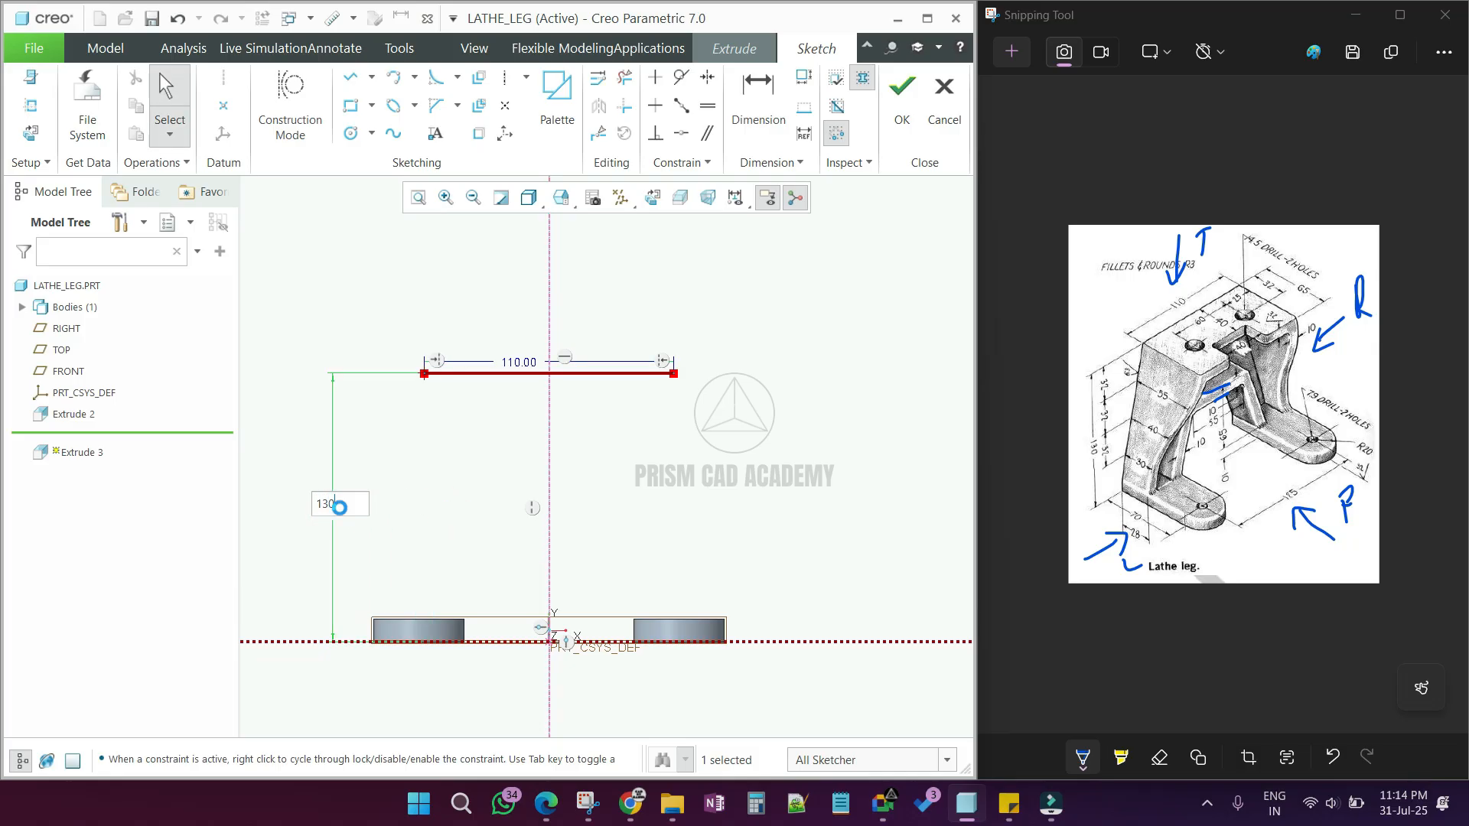
key("Return")
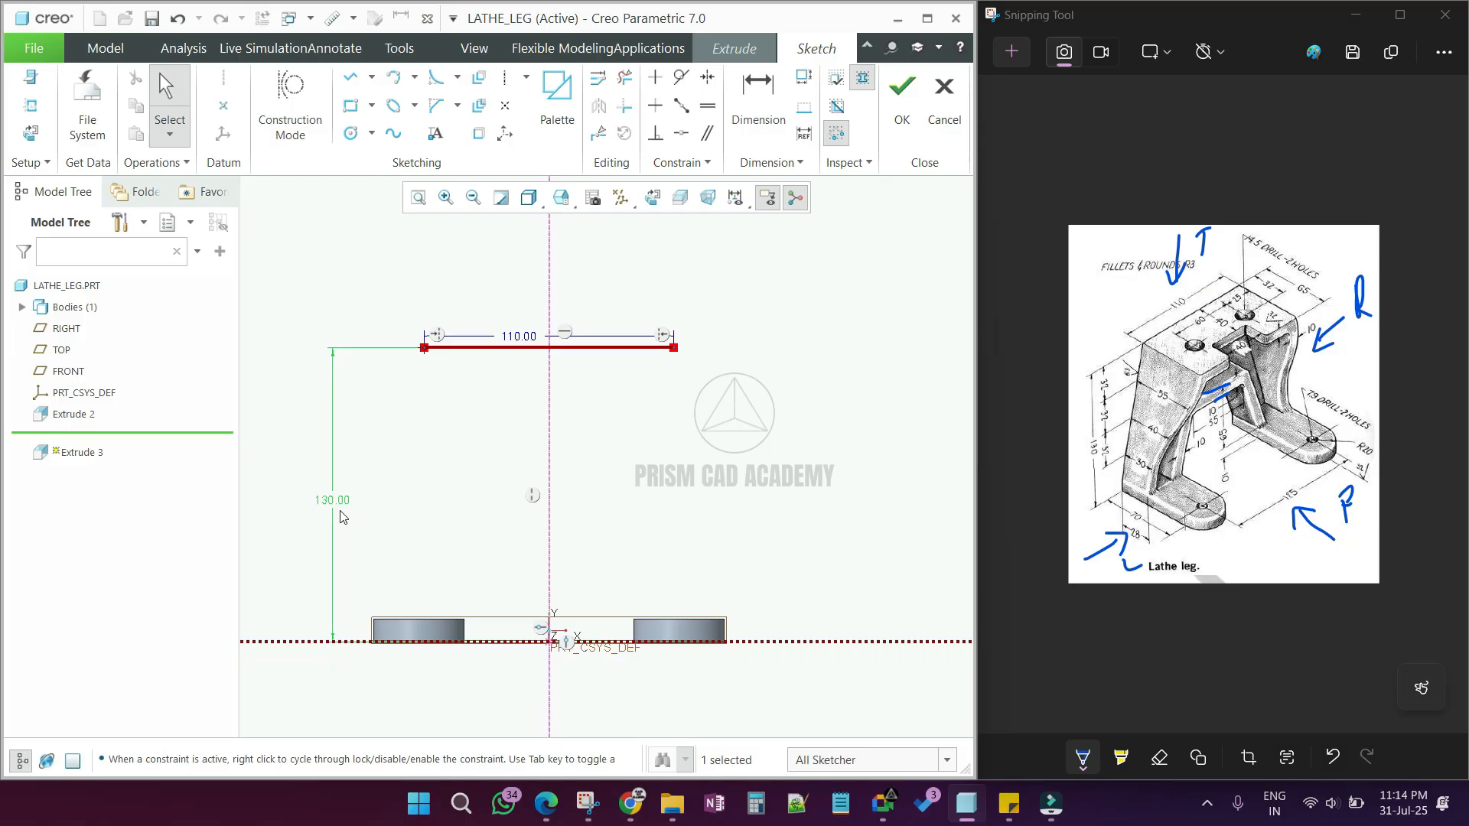
Step: Add the side and top edges of both feet as sketch references
left_click(35, 110)
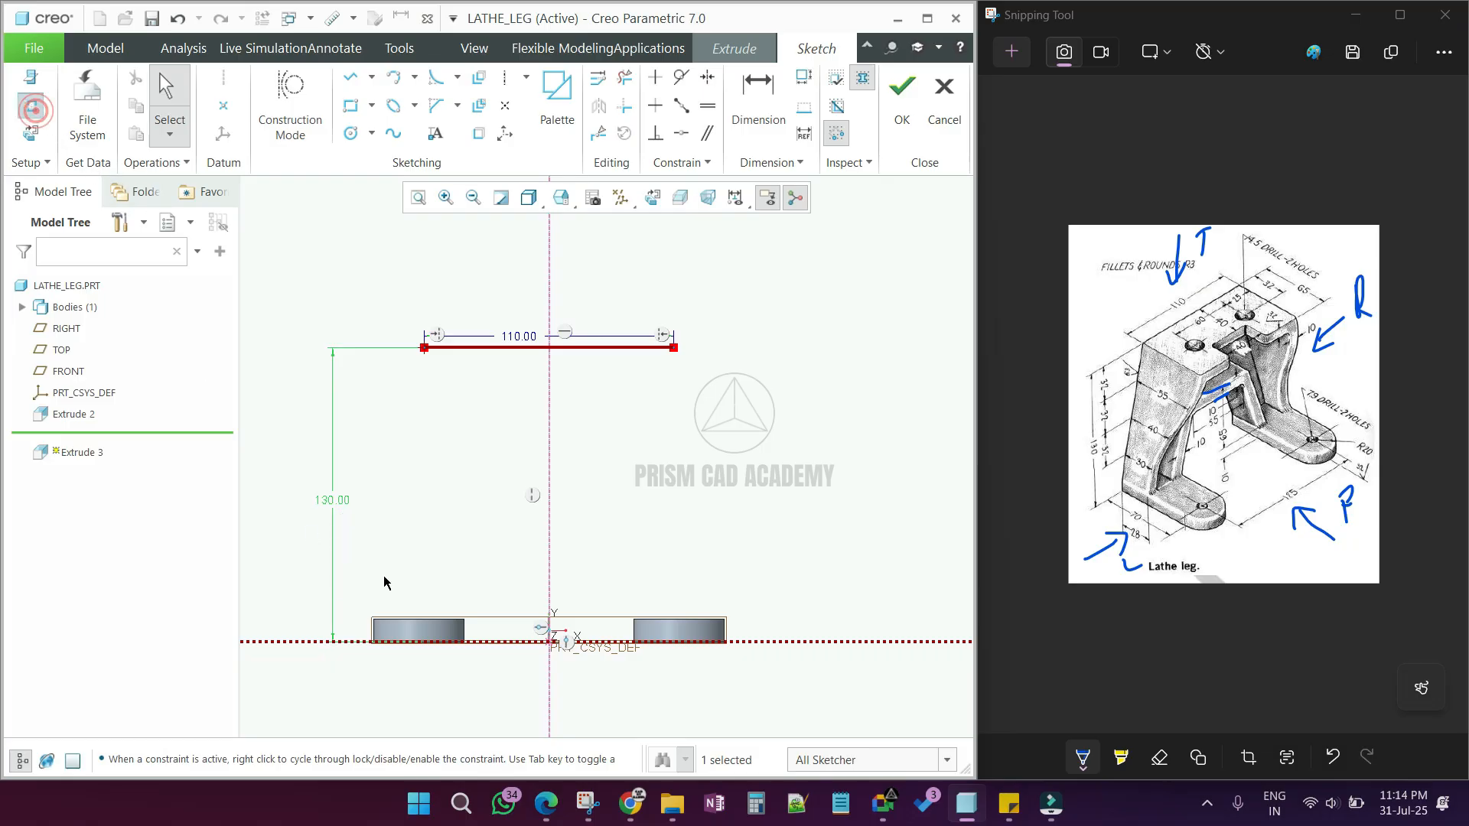
left_click(401, 631)
left_click(421, 585)
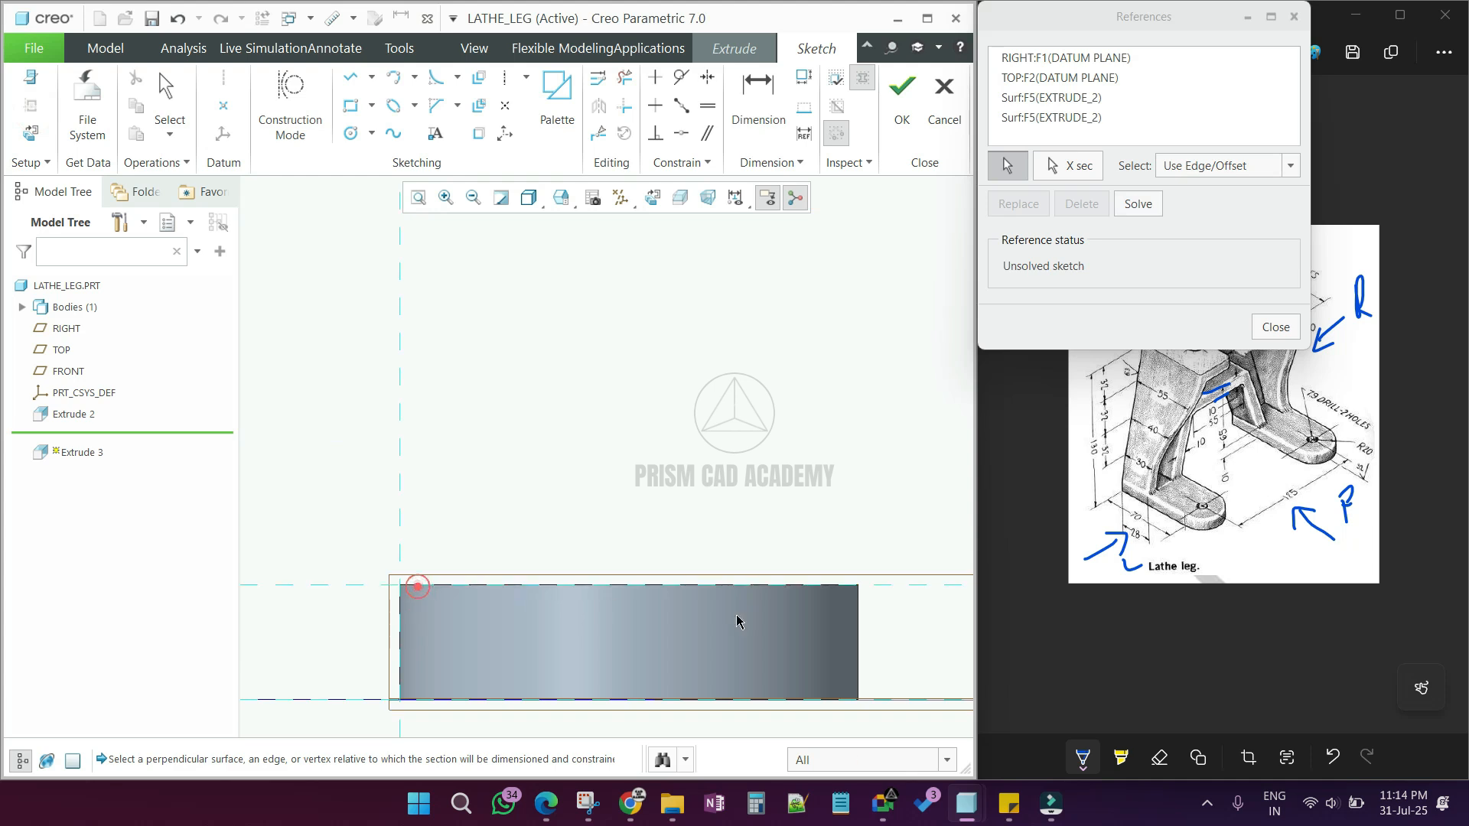
left_click(858, 634)
scroll(542, 533, "up", 5)
scroll(695, 537, "down", 5)
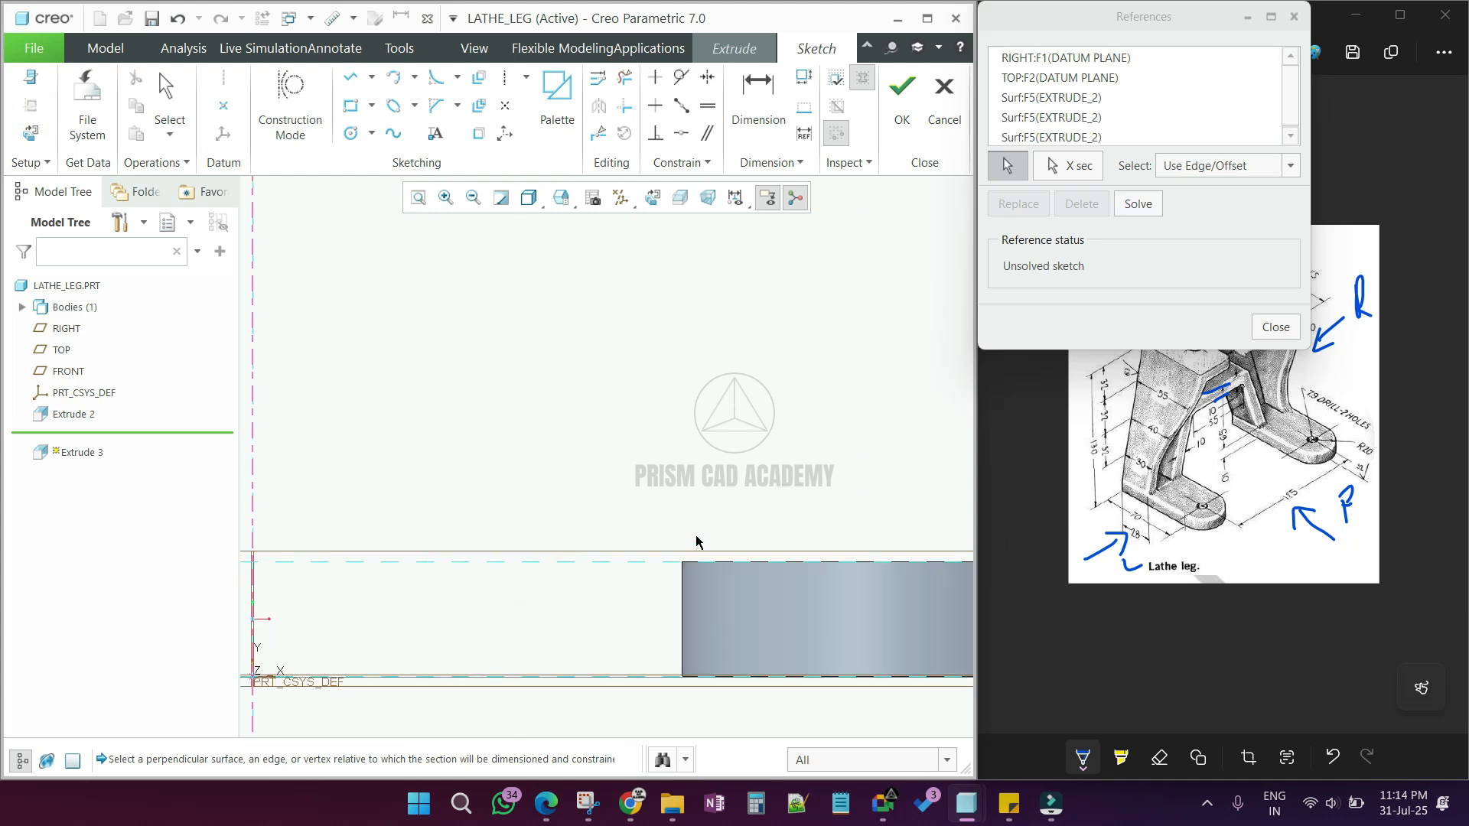
scroll(687, 593, "up", 2)
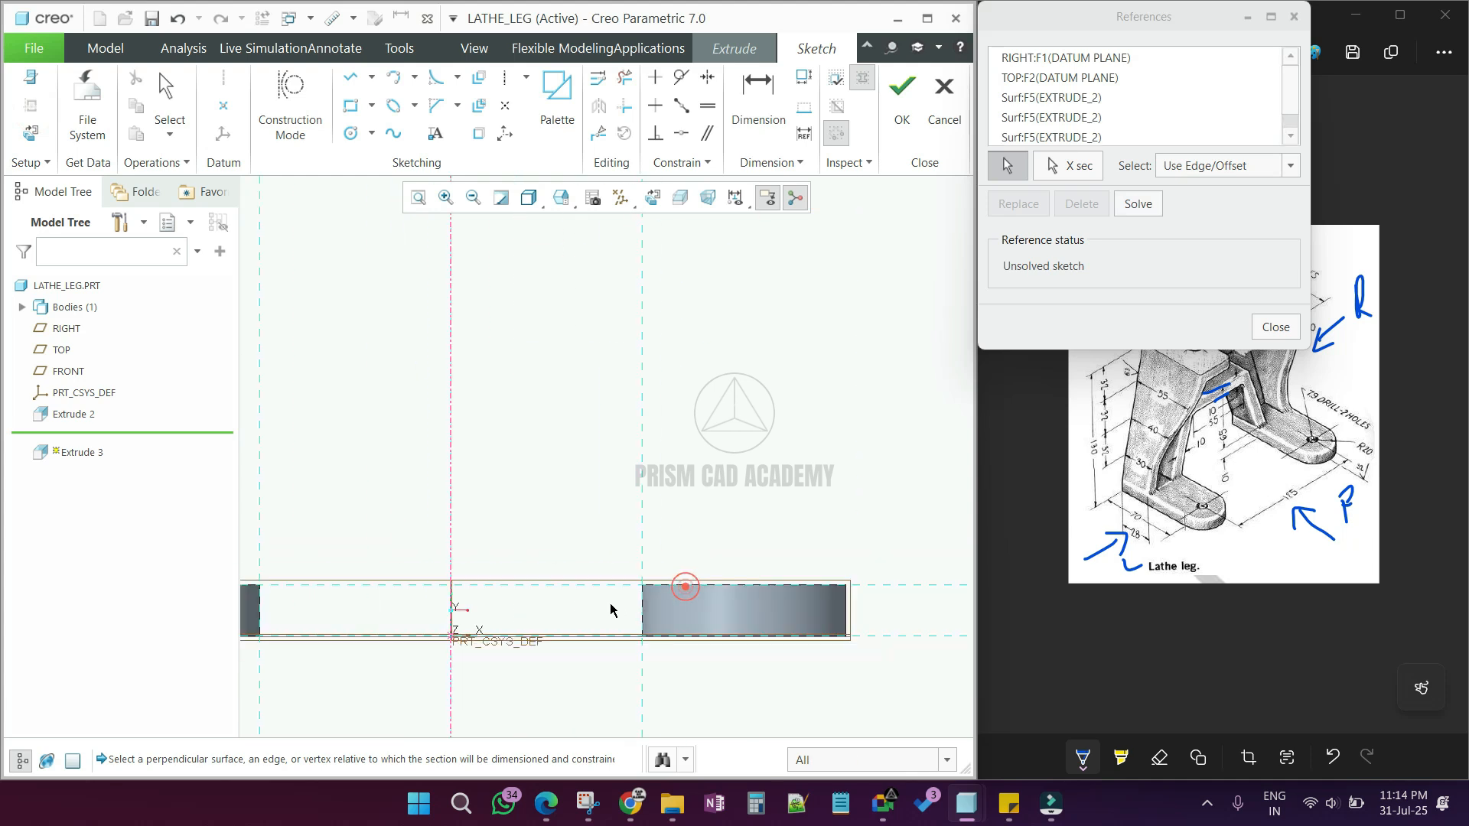
middle_click(836, 611)
middle_click(834, 609)
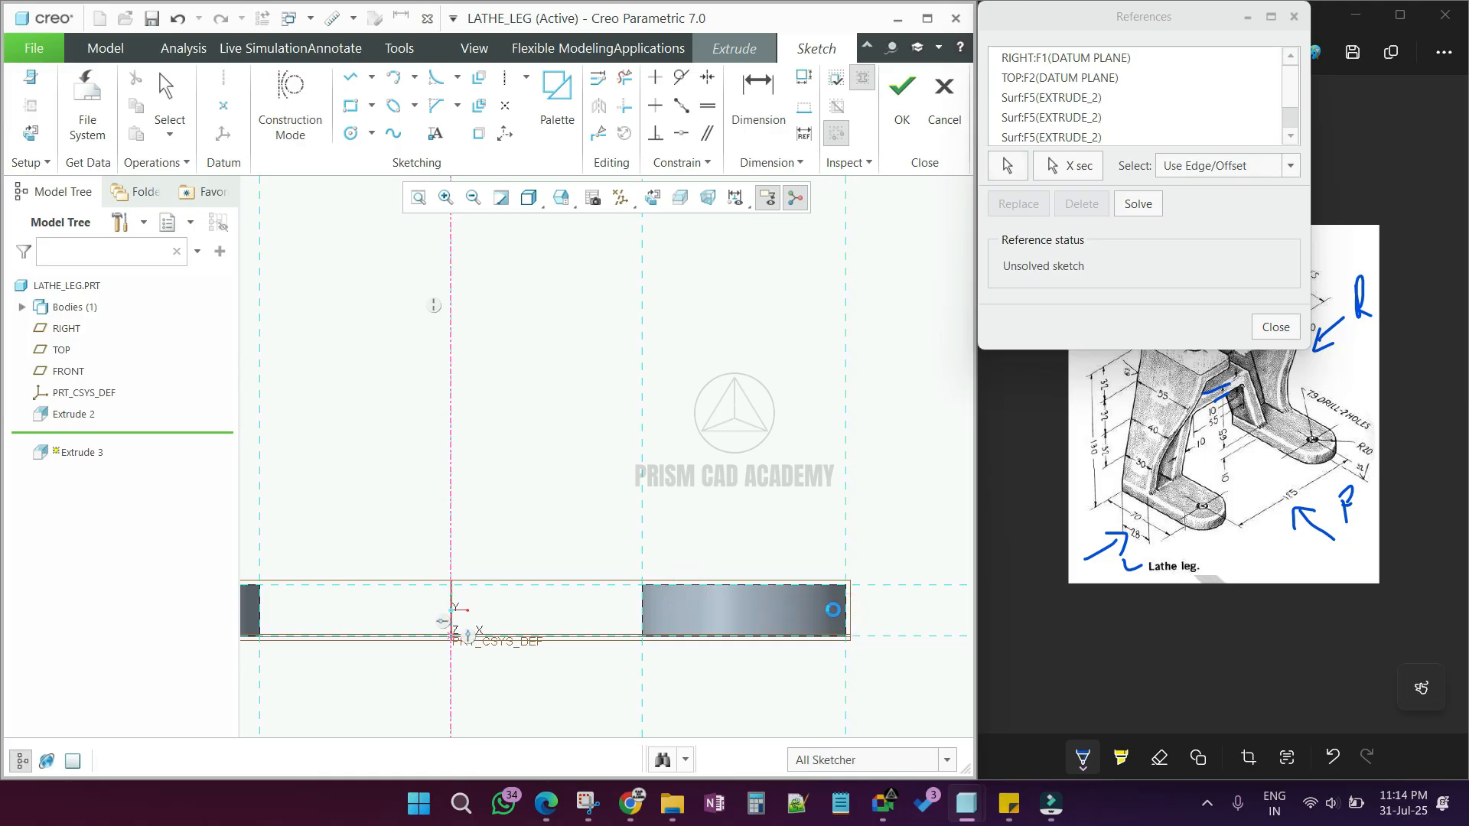
scroll(791, 604, "up", 5)
scroll(793, 610, "down", 5)
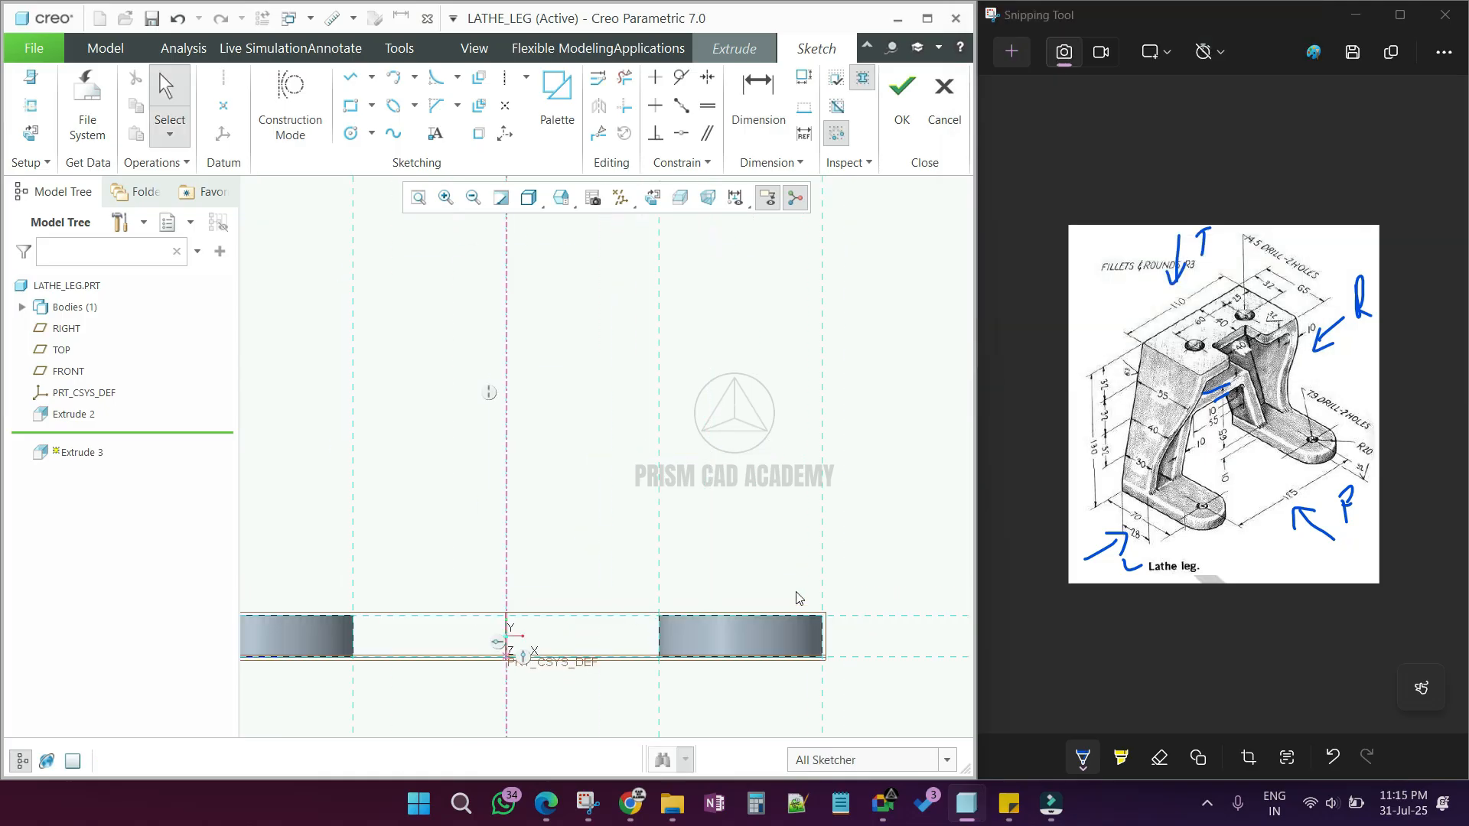
Step: Draw slanted lines from both ends of the 110 mm line to the outer top corners of the feet
scroll(793, 610, "up", 2)
left_click(349, 80)
left_click(453, 282)
left_click(392, 606)
middle_click(581, 440)
left_click(752, 281)
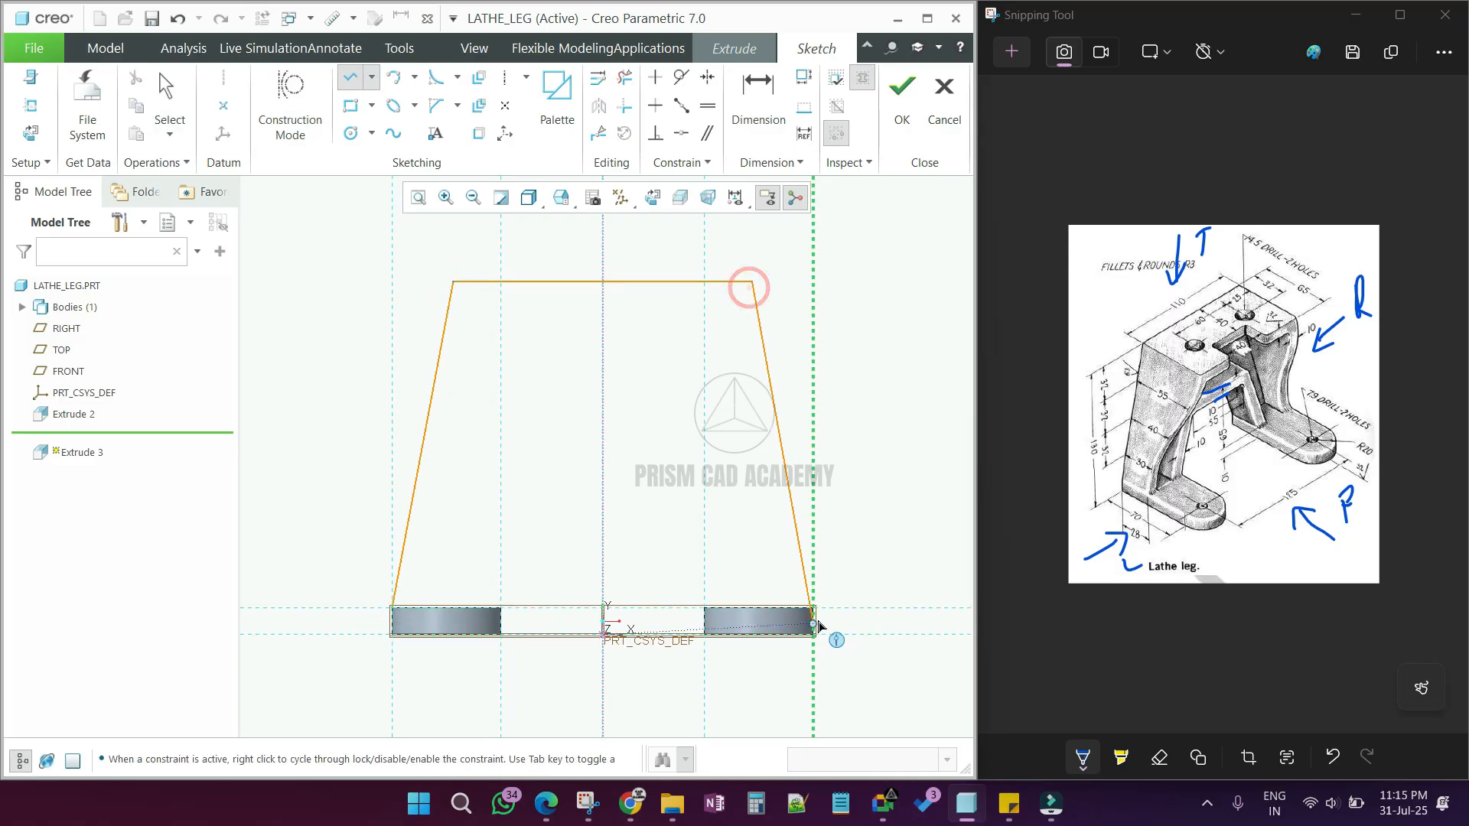
left_click(812, 607)
middle_click(848, 573)
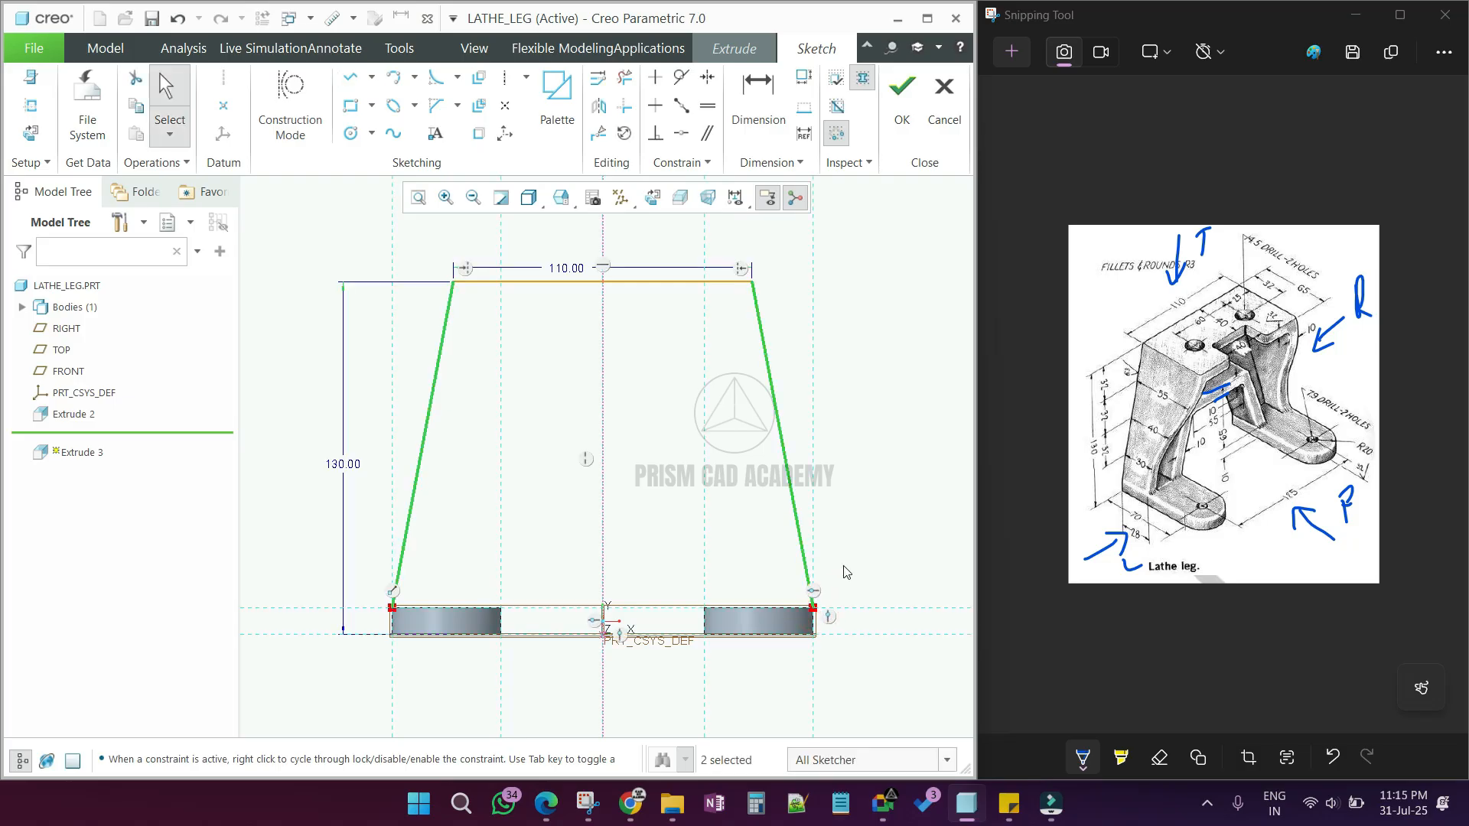
Step: Draw a shorter horizontal line inside the outline, symmetric about the centreline, and set its length to 55 mm
left_click(350, 78)
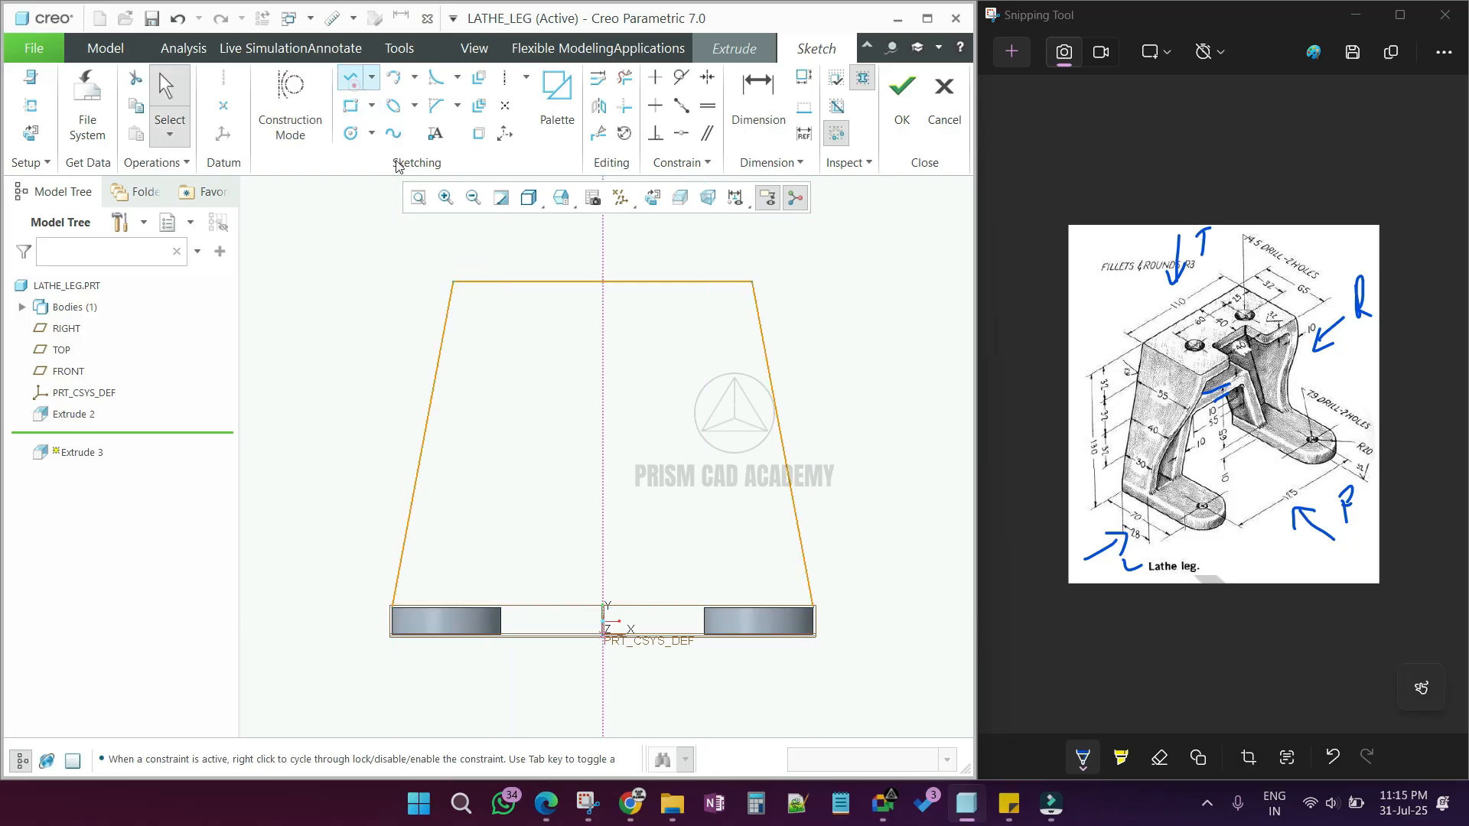
left_click(542, 422)
left_click(662, 421)
middle_click(663, 421)
double_click(588, 407)
type("55")
key("Return")
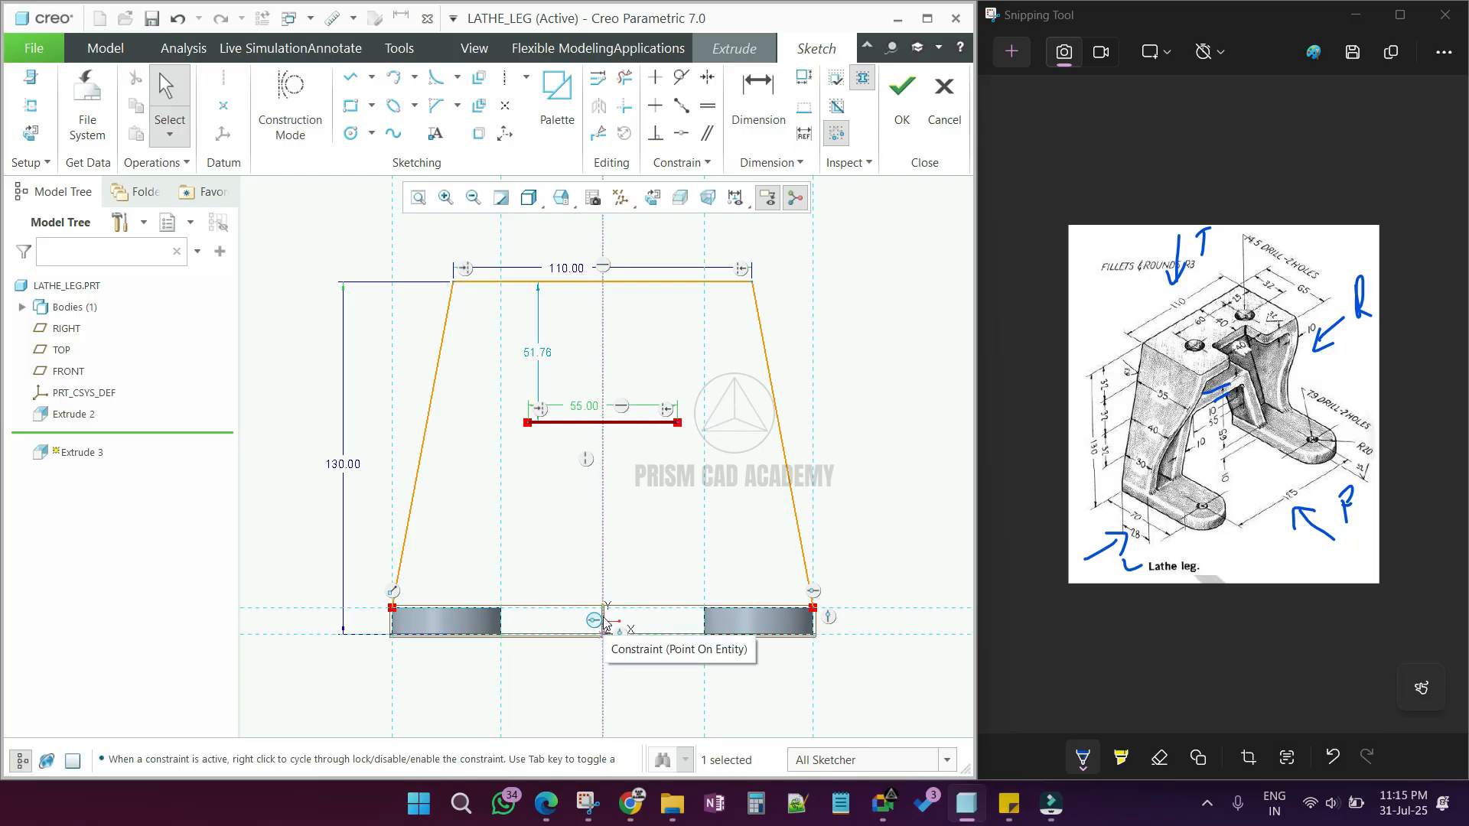
Step: Dimension the 55 mm line's height above the base as 65 mm
key("d")
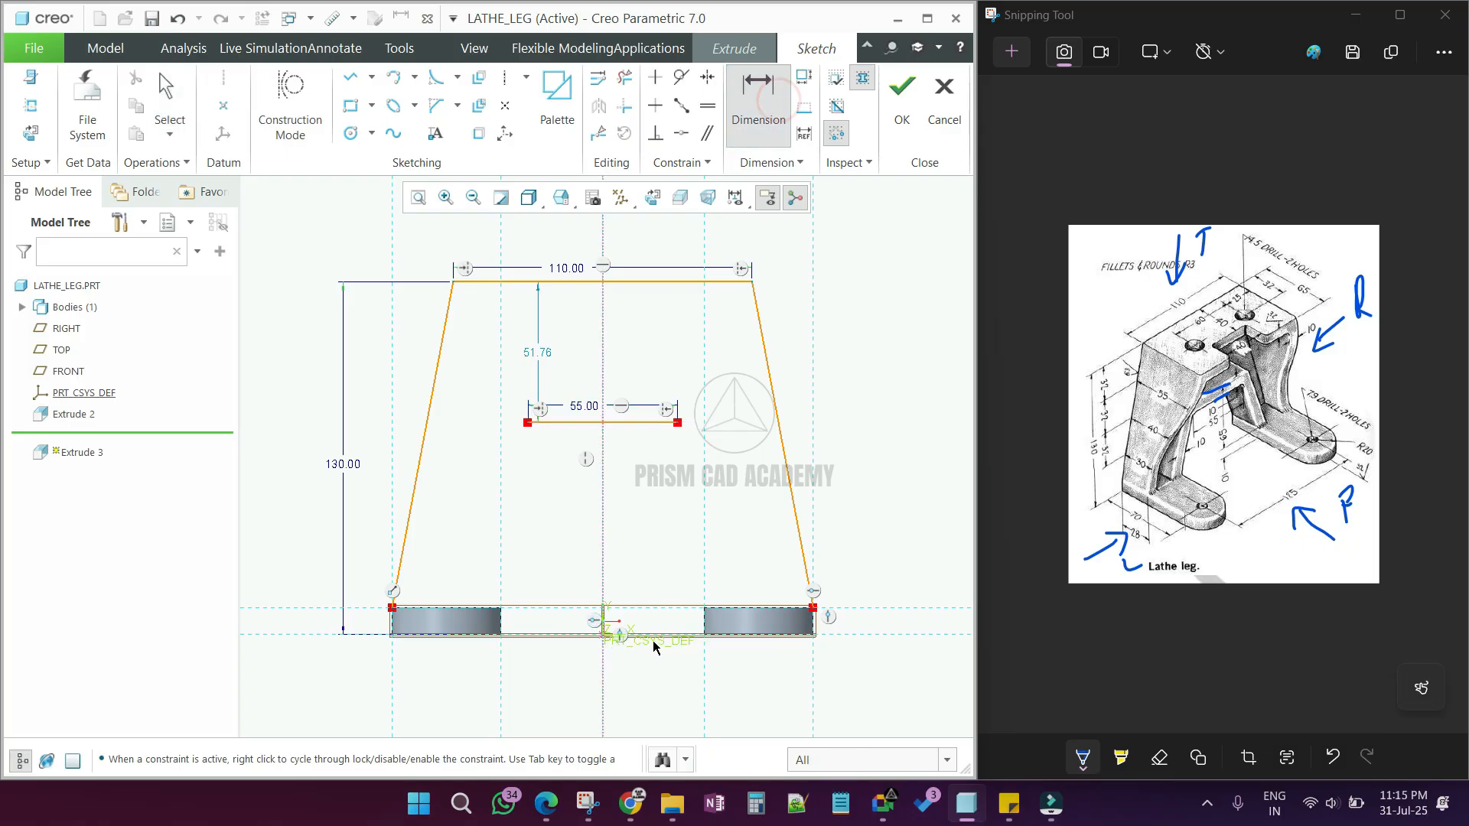
left_click(645, 423)
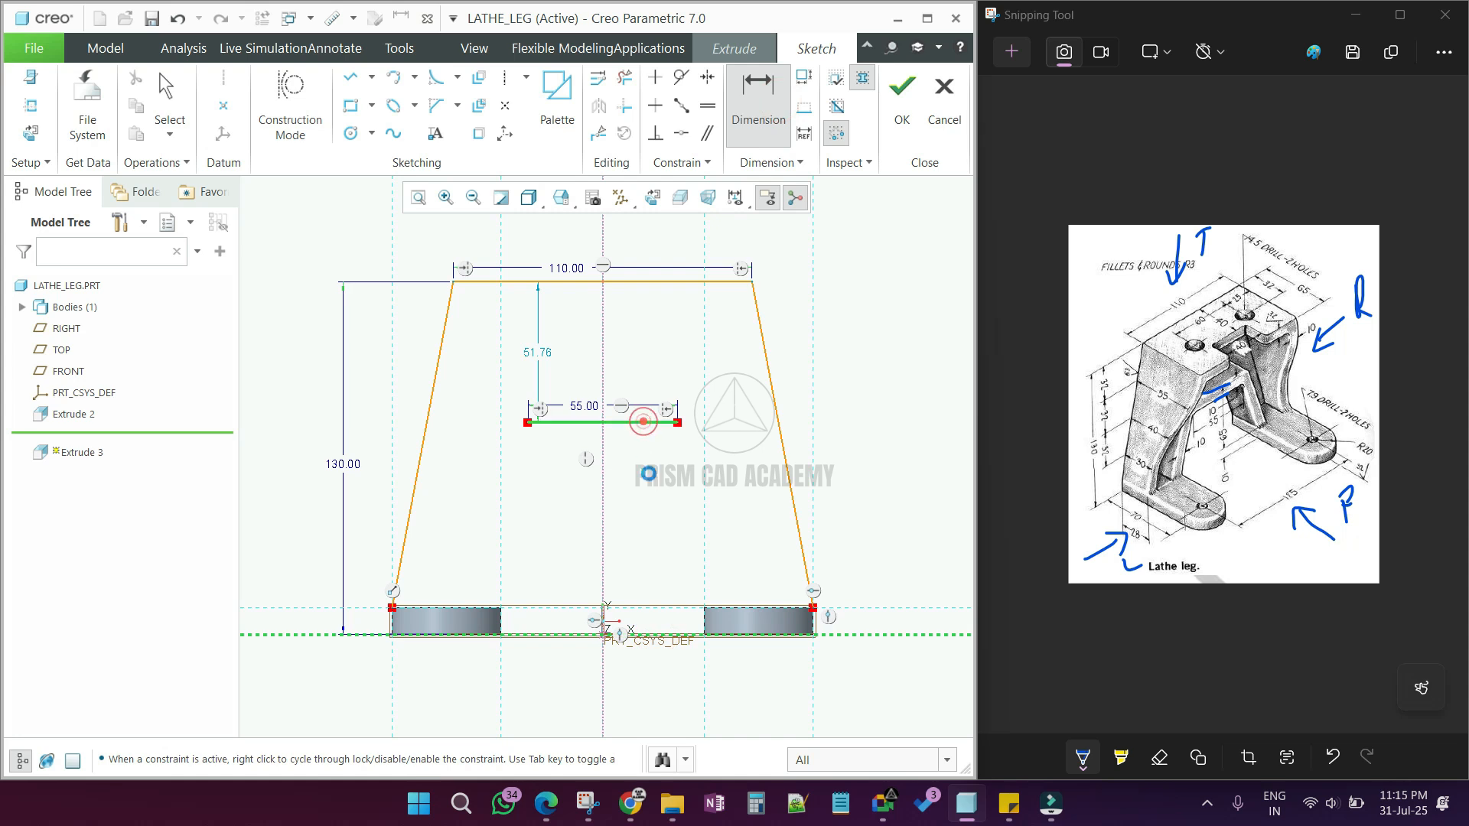
key("Return")
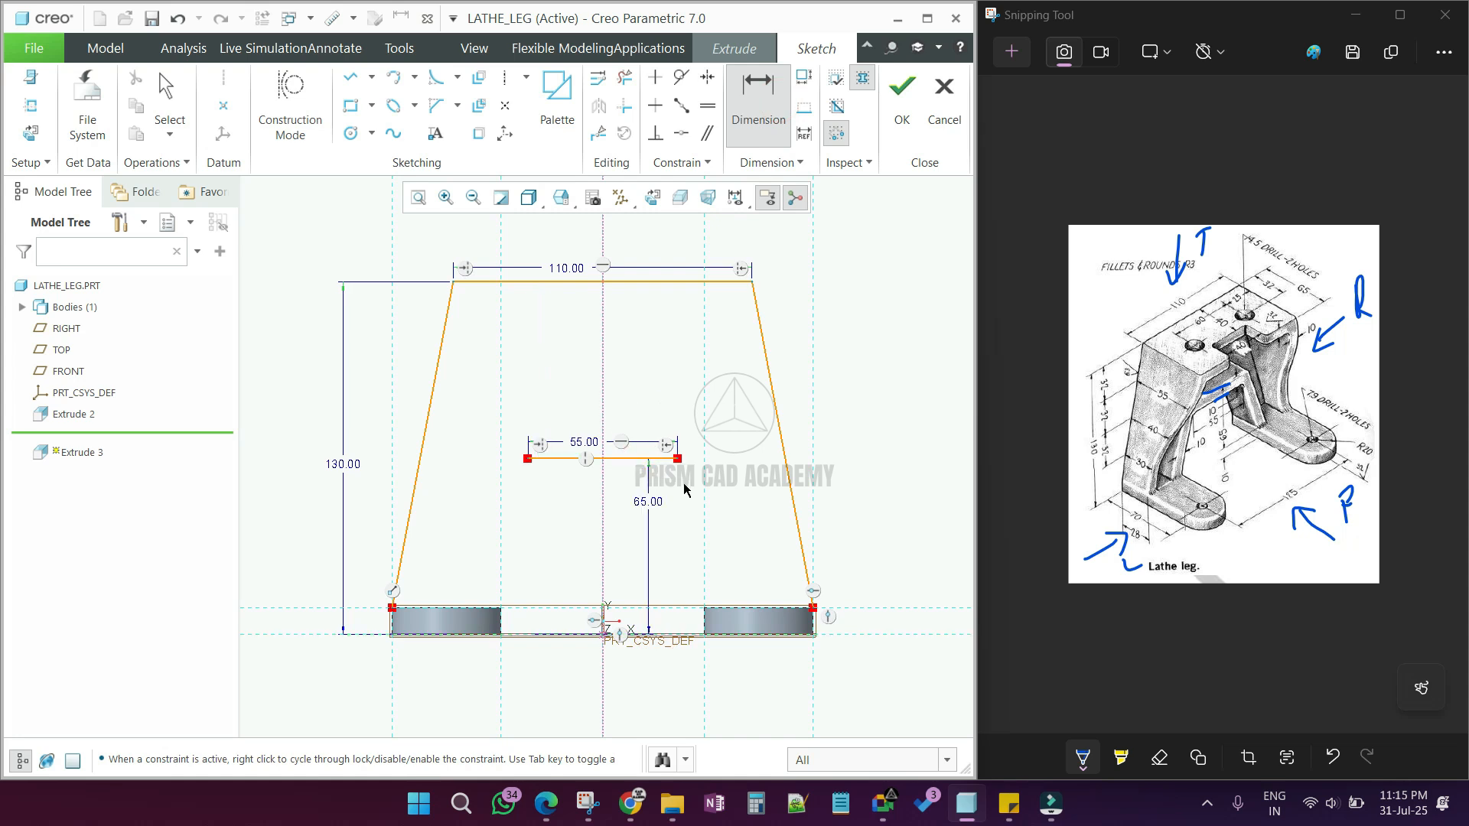
middle_click(601, 505)
Step: Draw slanted lines connecting the inner top corners of the feet to the ends of the 55 mm line
left_click(350, 77)
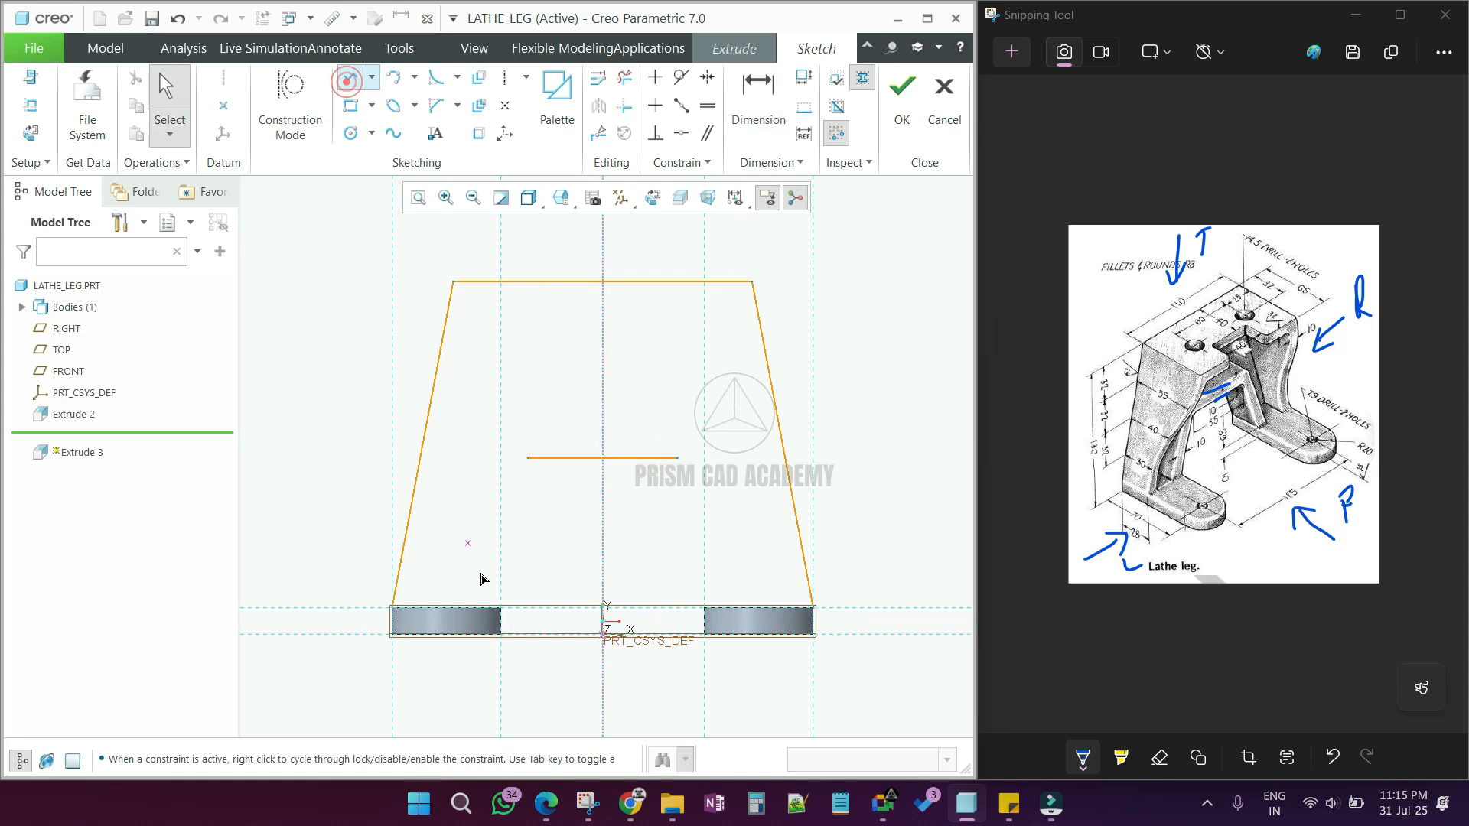
middle_click(502, 612)
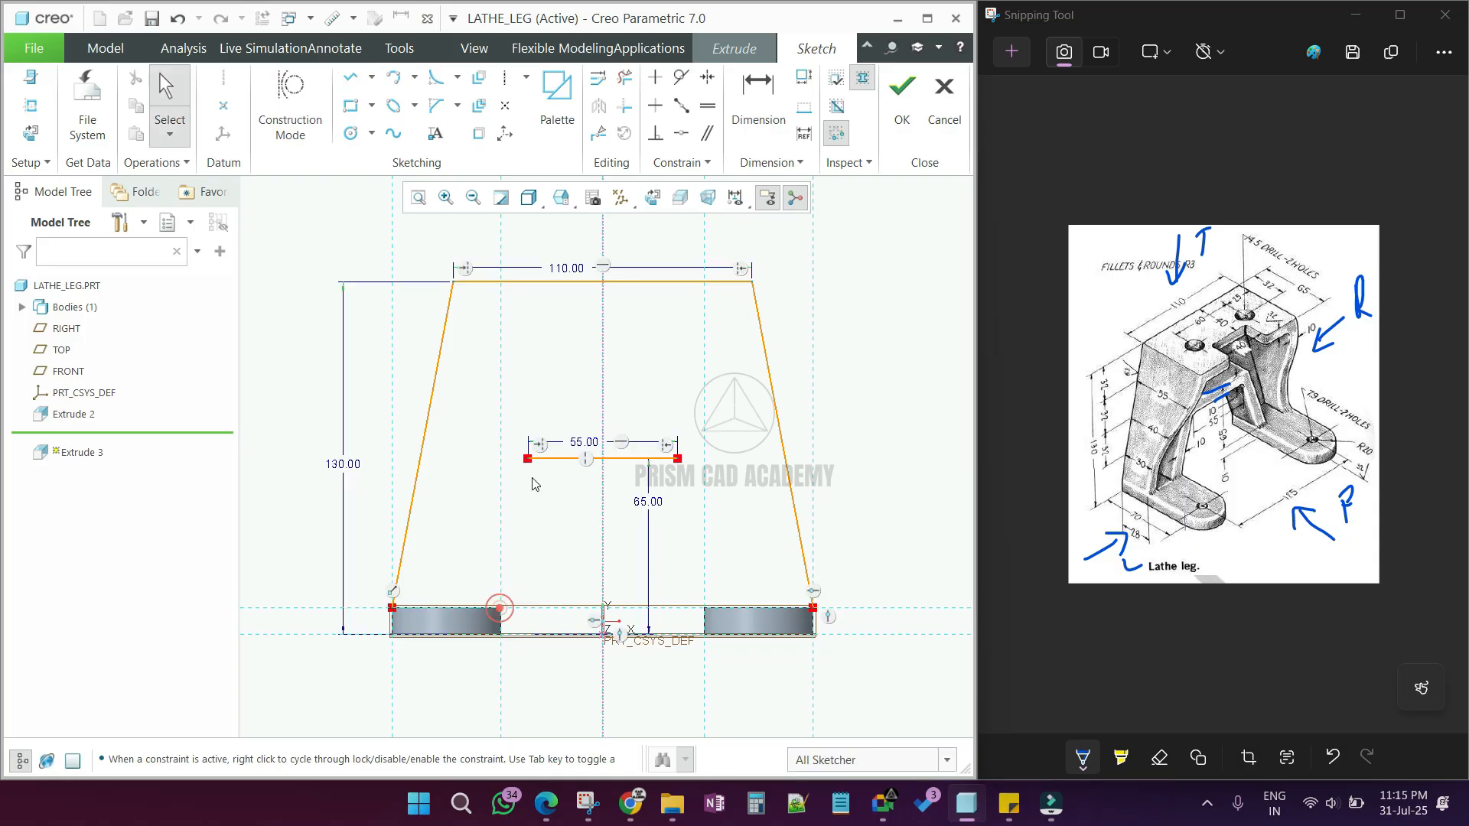
left_click(351, 80)
left_click(502, 610)
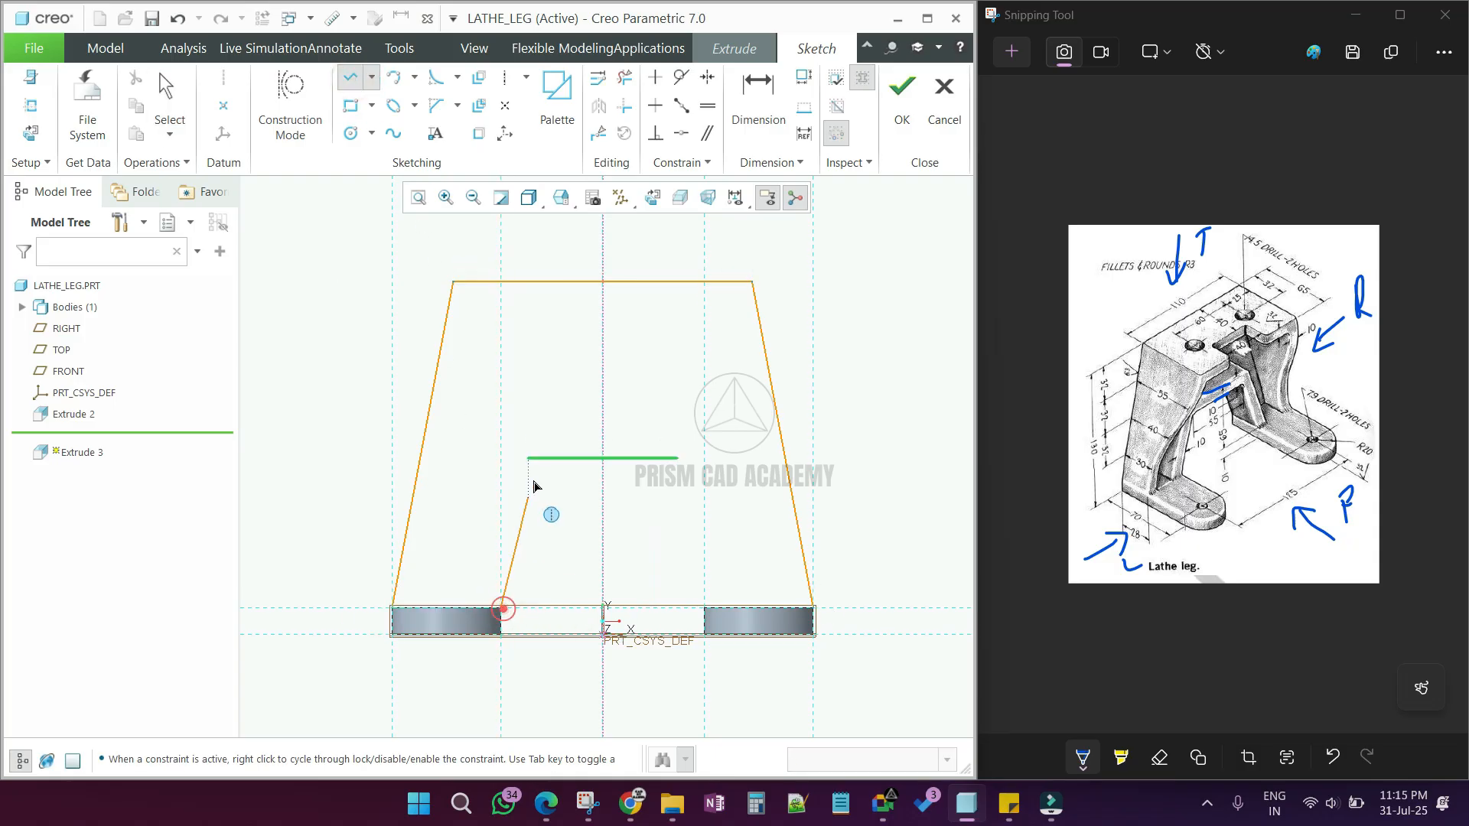
left_click(530, 462)
middle_click(616, 511)
left_click(703, 608)
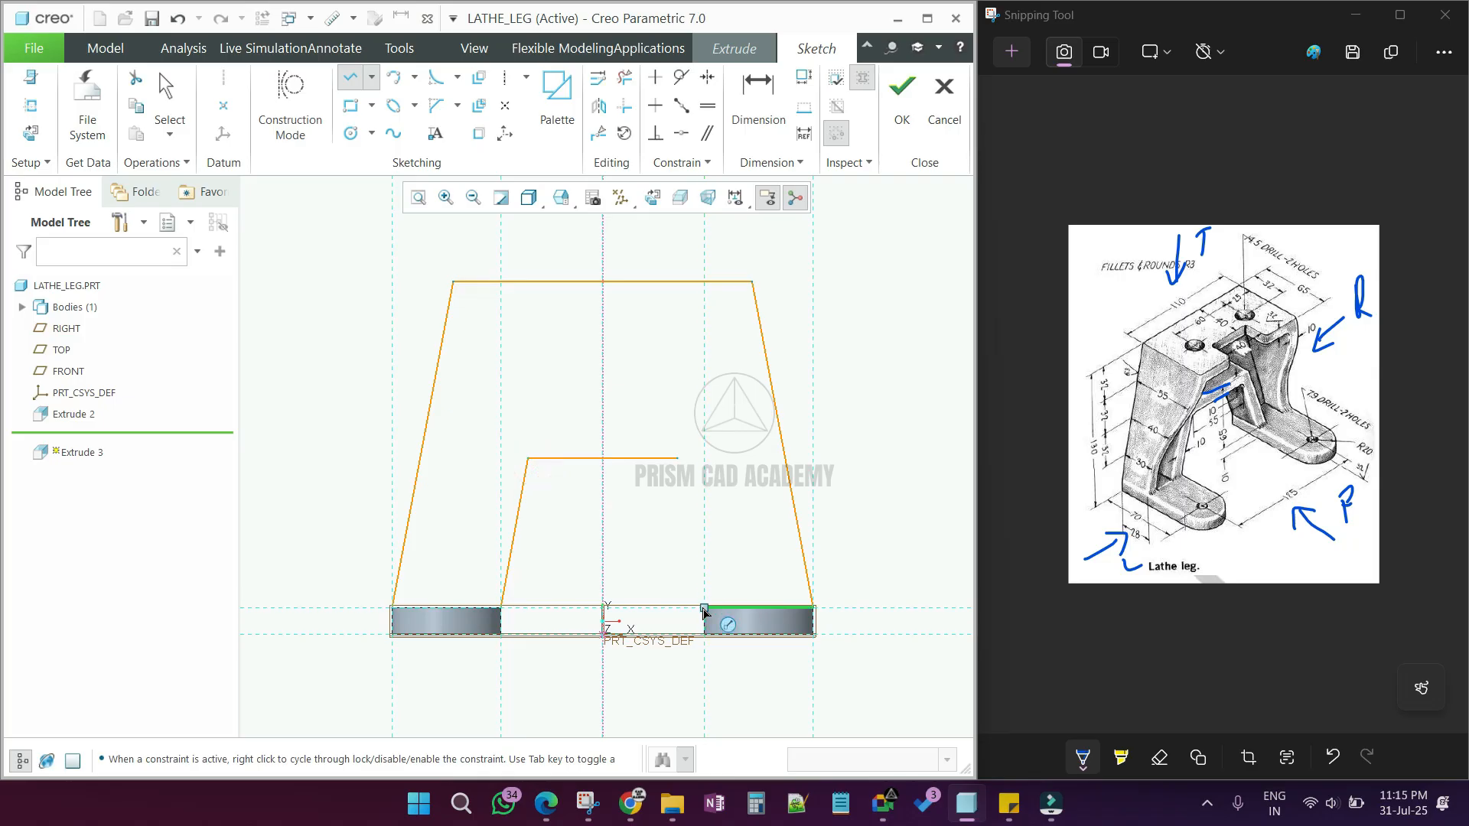
left_click(678, 459)
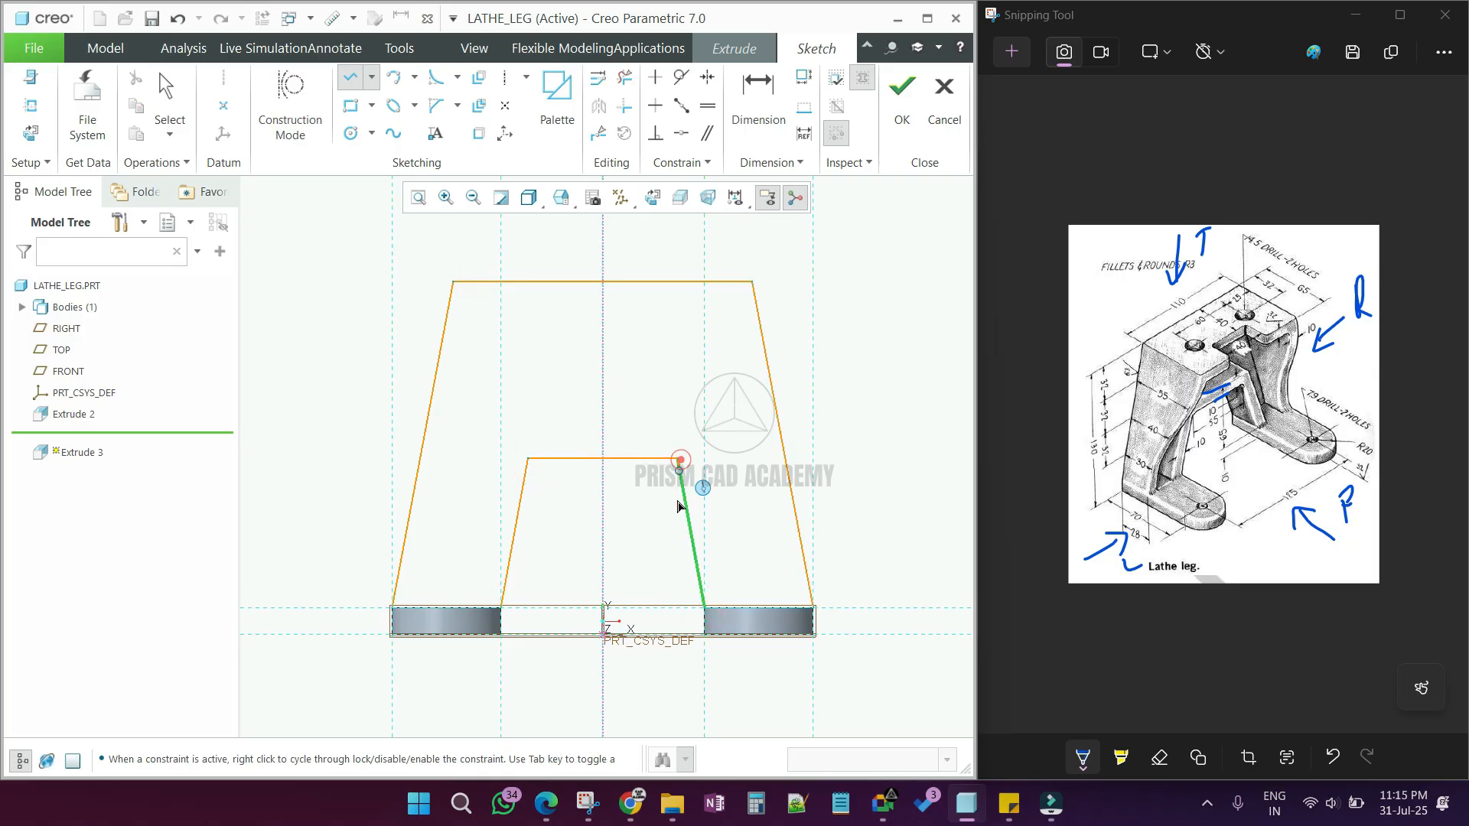
middle_click(660, 545)
Step: Close the leg profile with horizontal lines along the top edges of both feet
left_click(903, 99)
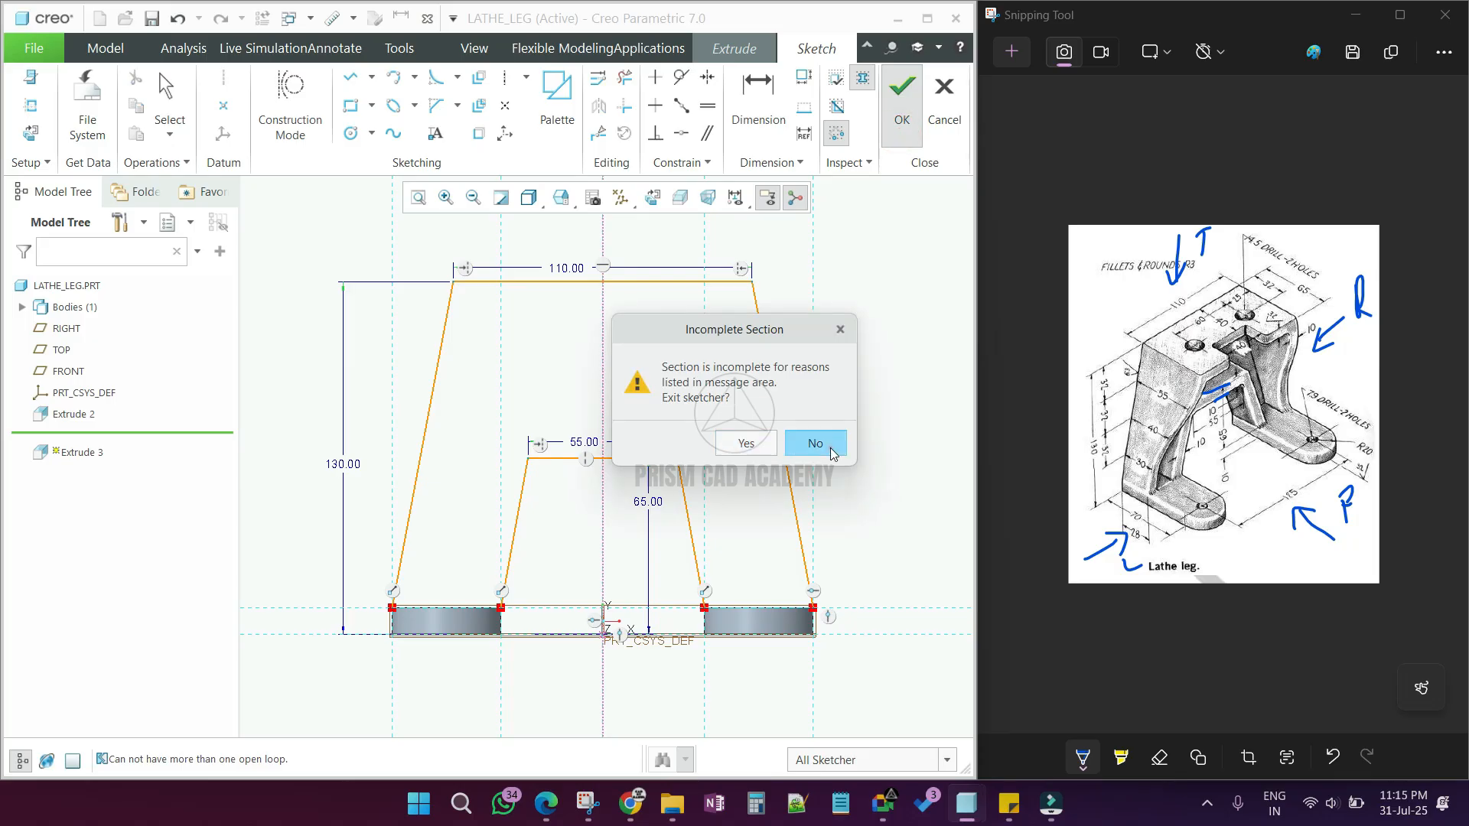
left_click(815, 444)
left_click(346, 79)
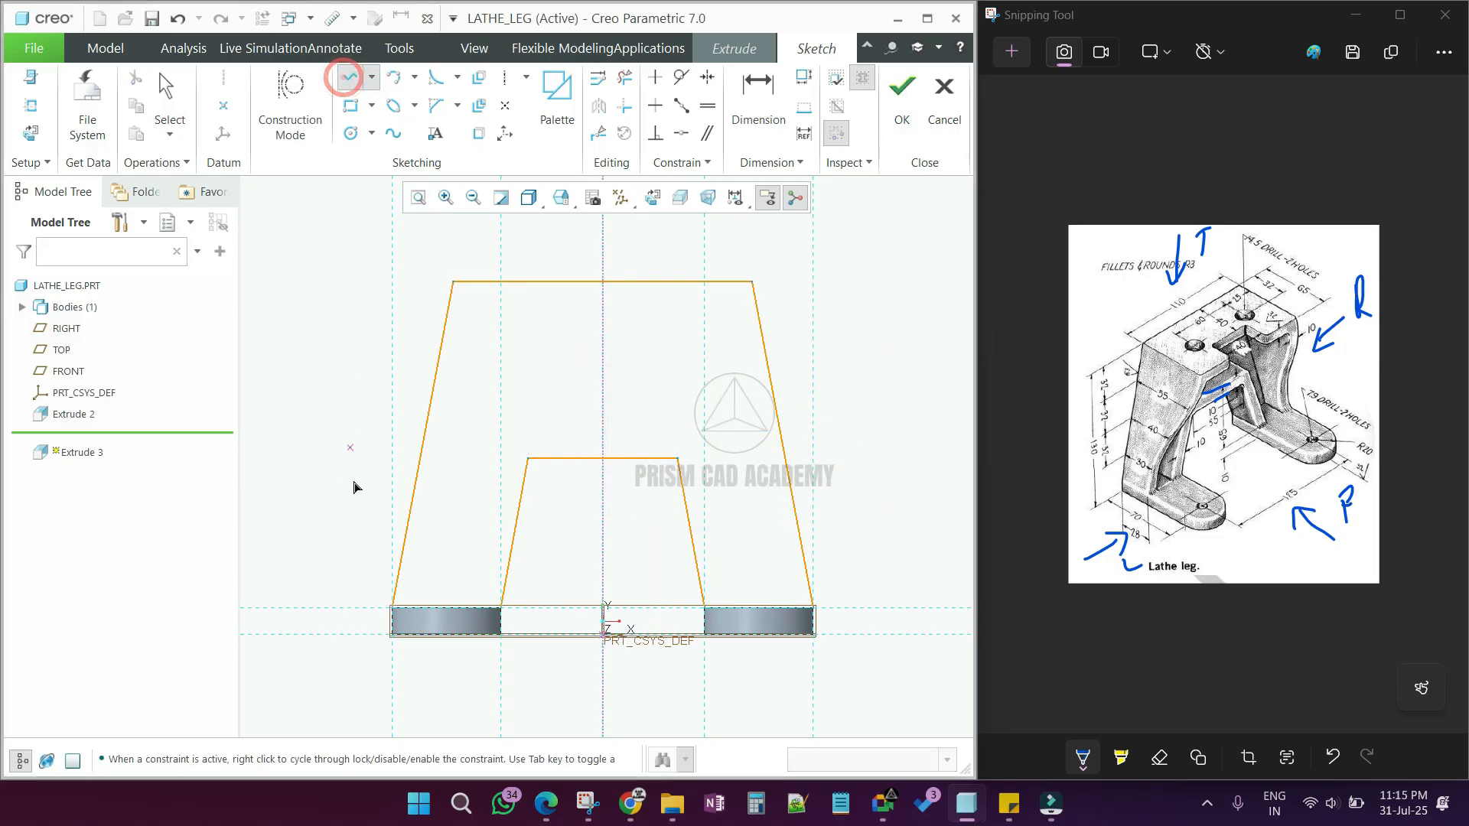
left_click(393, 609)
left_click(497, 608)
middle_click(573, 586)
left_click(701, 609)
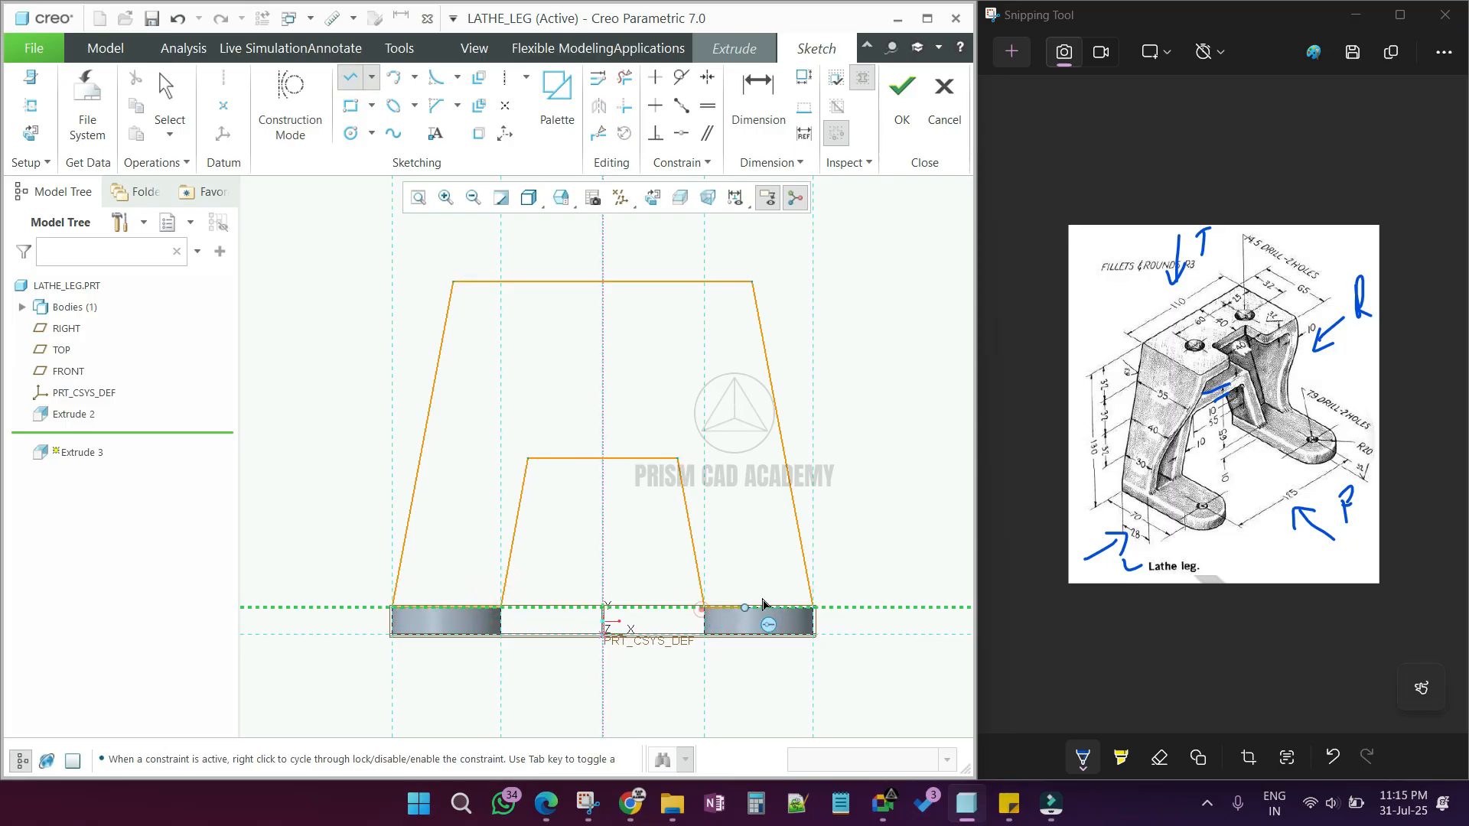
left_click(812, 608)
middle_click(851, 442)
middle_click(851, 442)
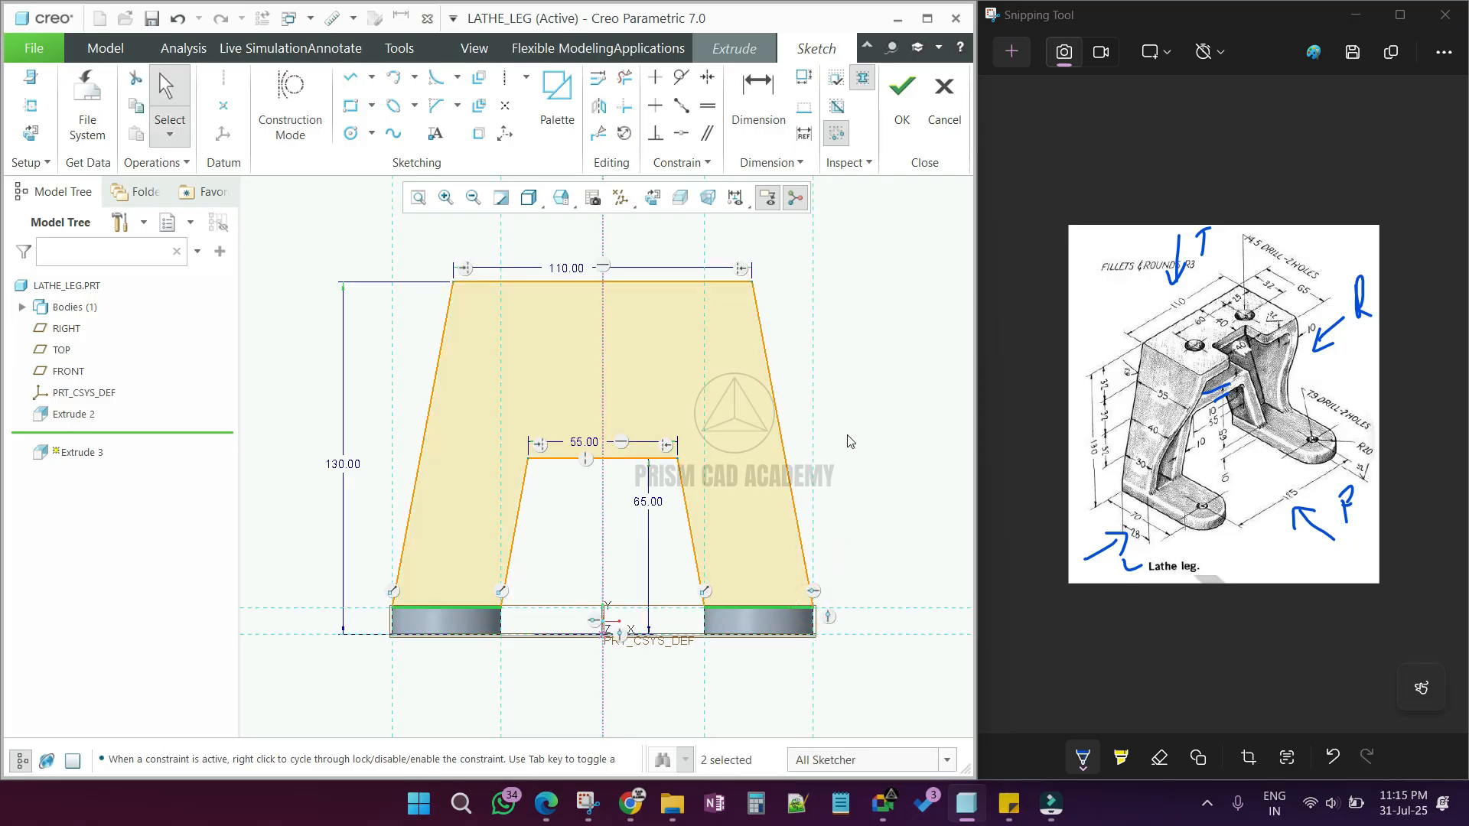
Step: Finish the leg profile sketch and extrude it 10 mm as a solid plate
left_click(901, 107)
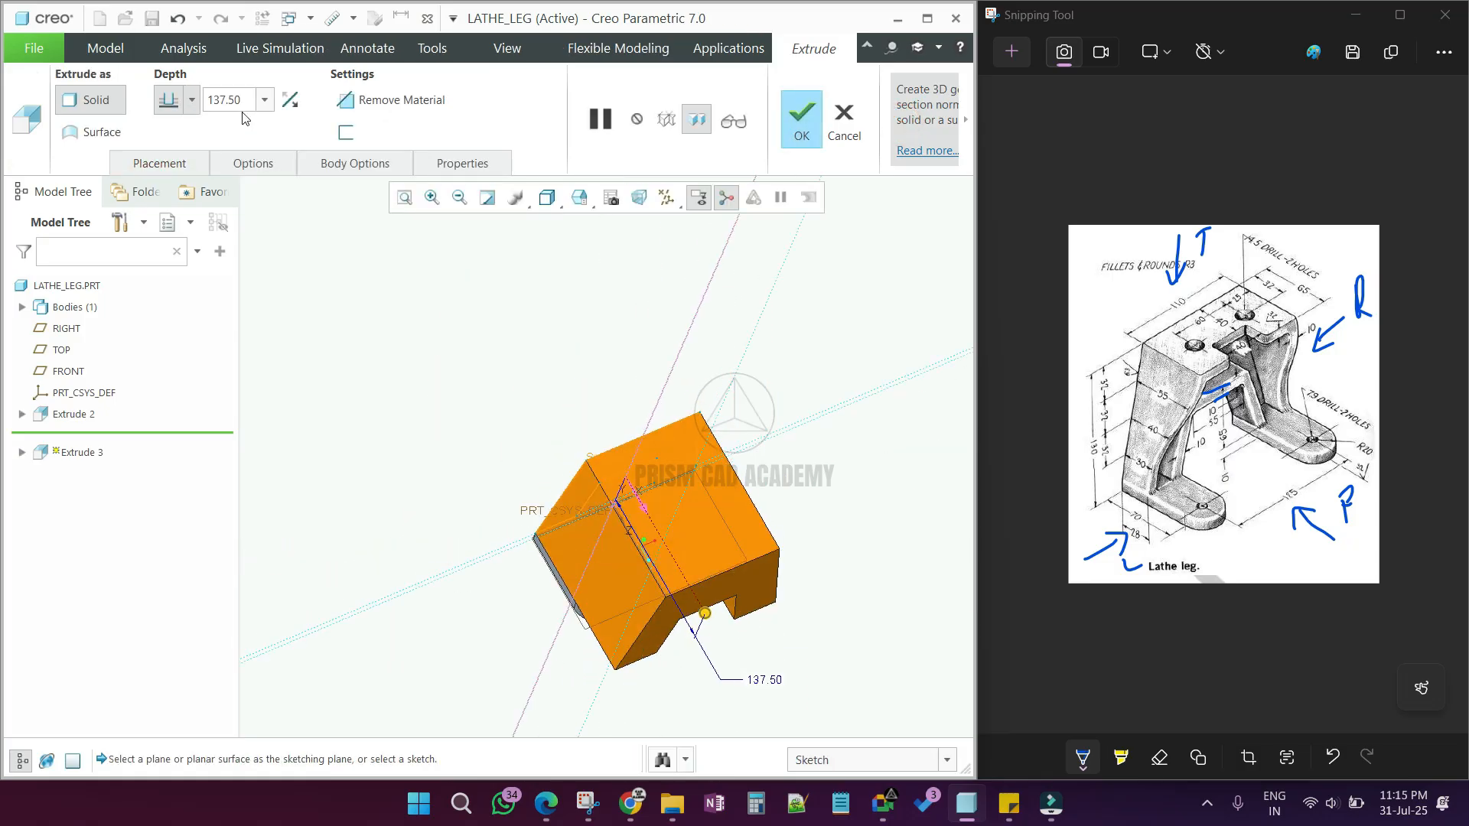
type("10")
key("Return")
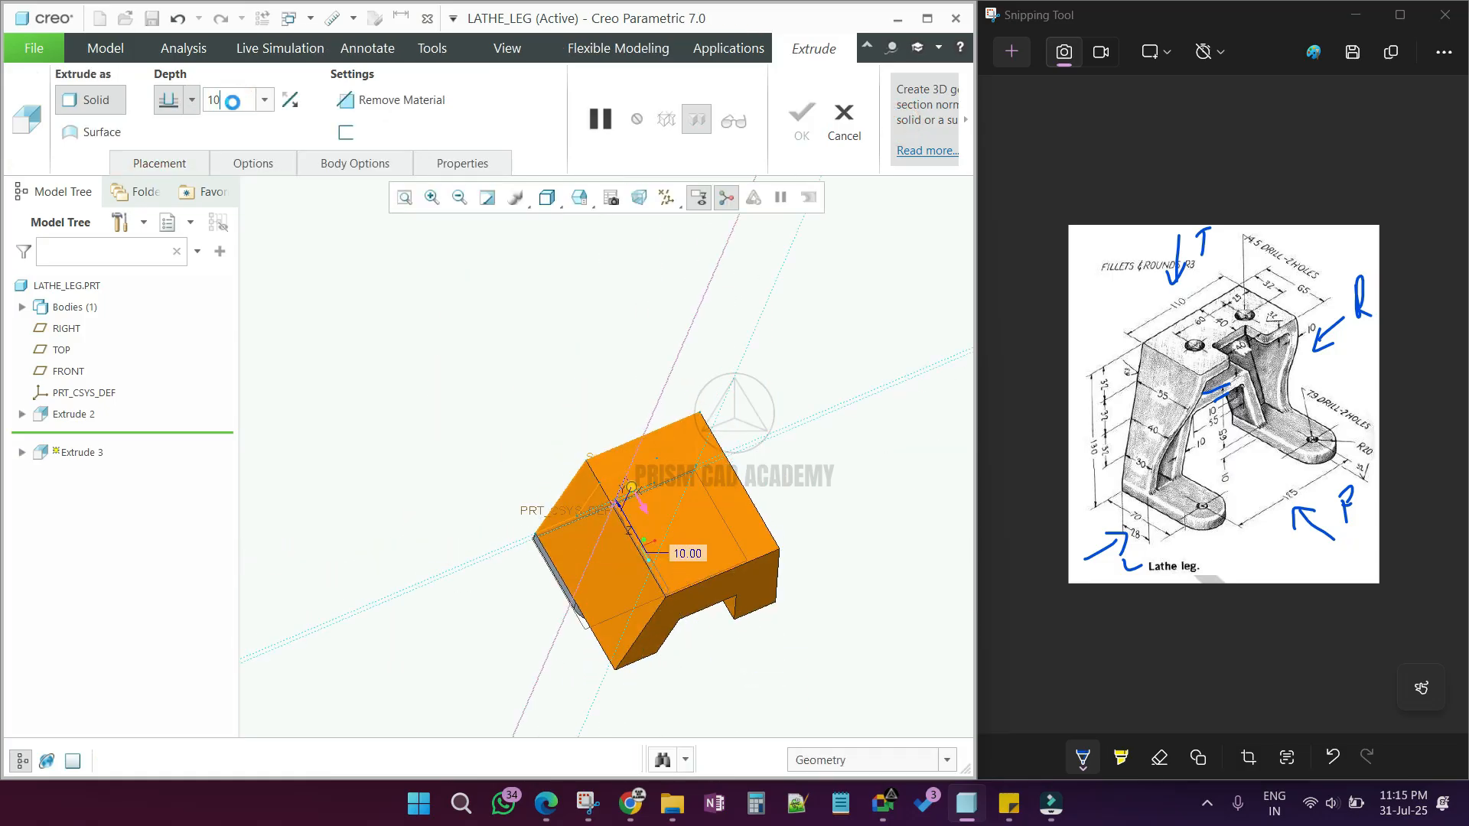
middle_click_drag(441, 463, 535, 551)
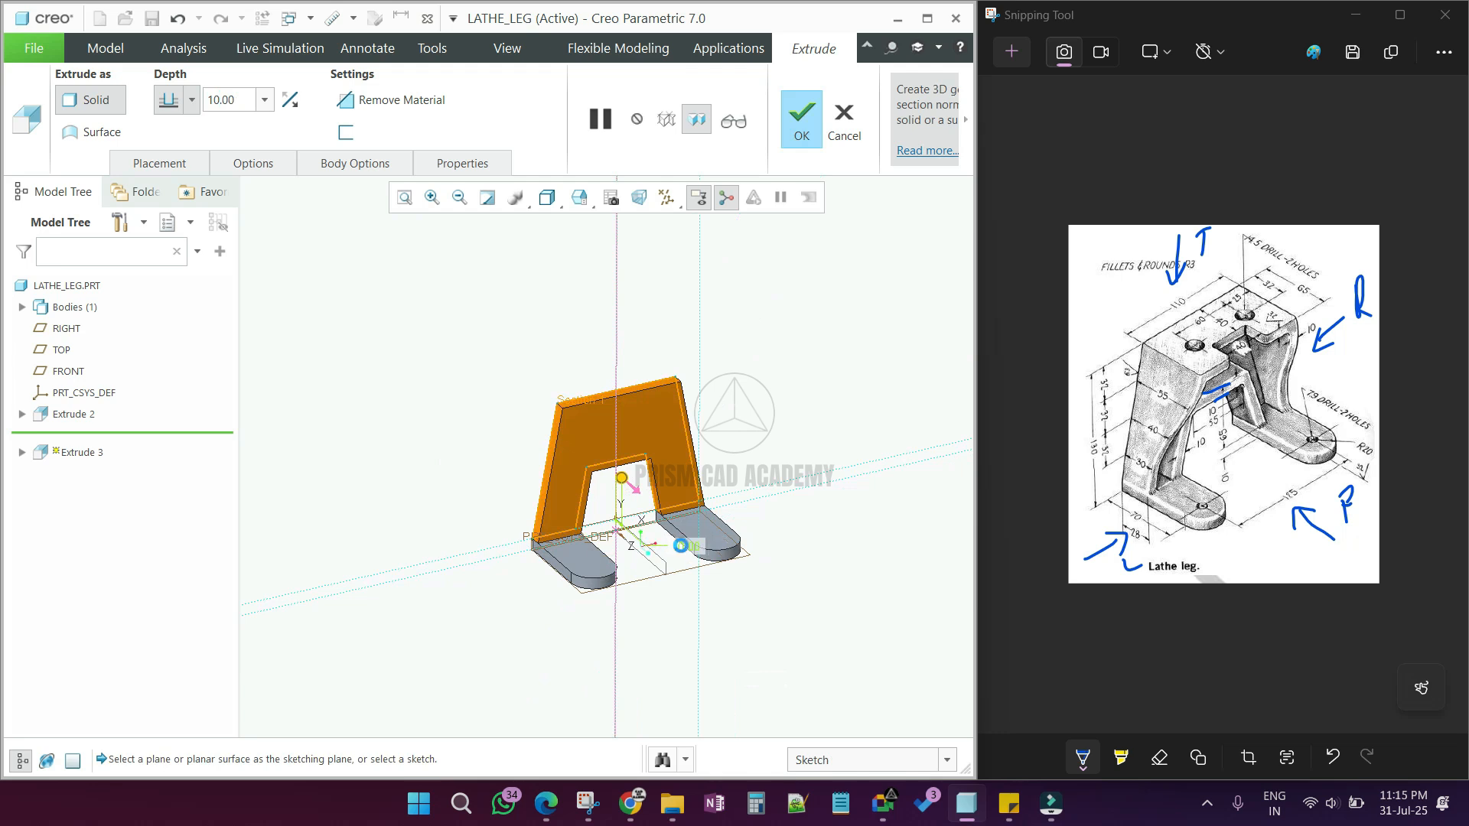
left_click(801, 115)
Step: Examine the upright plate and its two base feet from several viewing angles
left_click(790, 448)
scroll(678, 532, "down", 4)
scroll(664, 558, "up", 3)
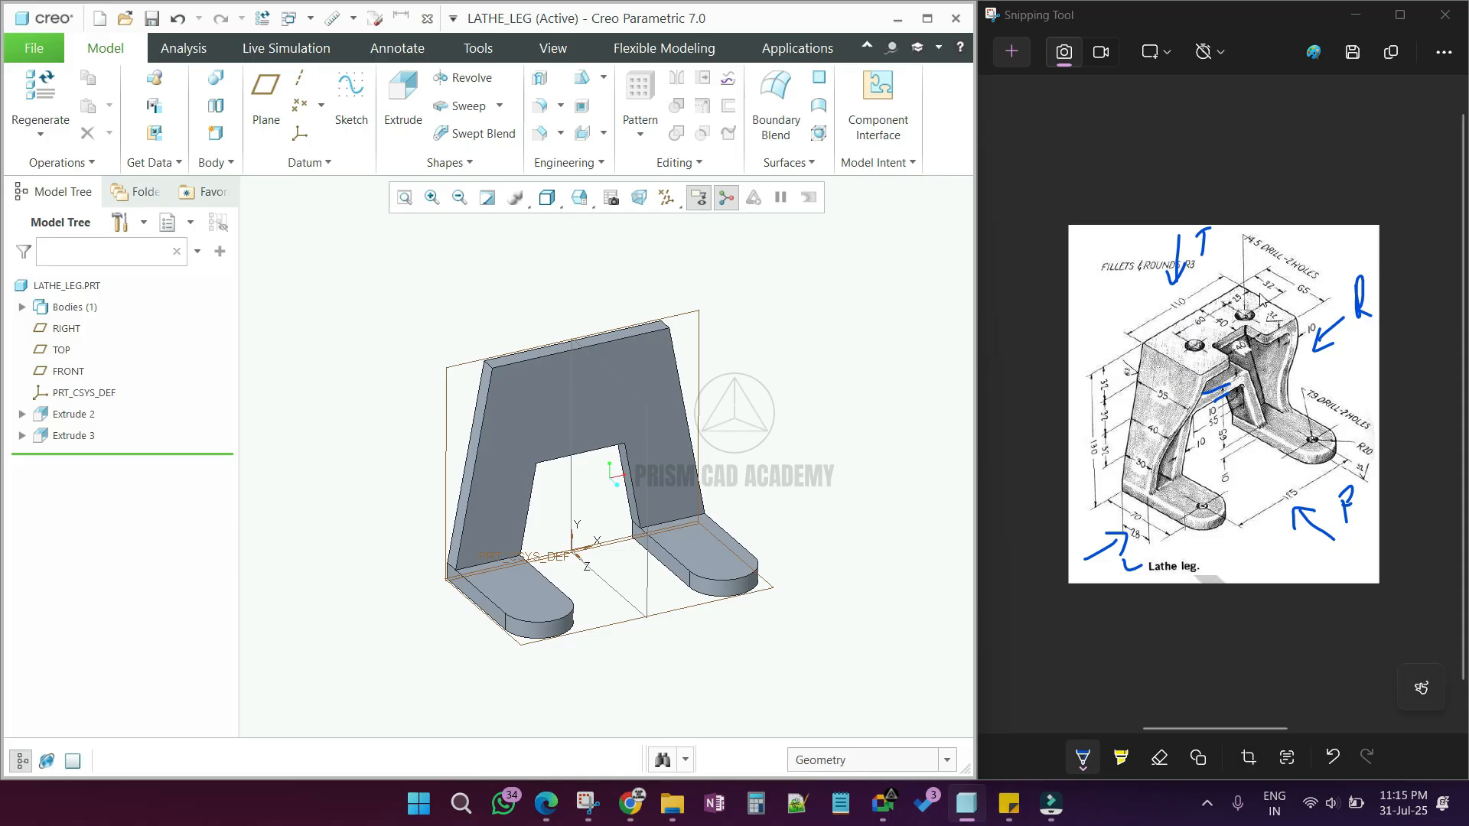
middle_click_drag(589, 474, 591, 422)
left_click(578, 448)
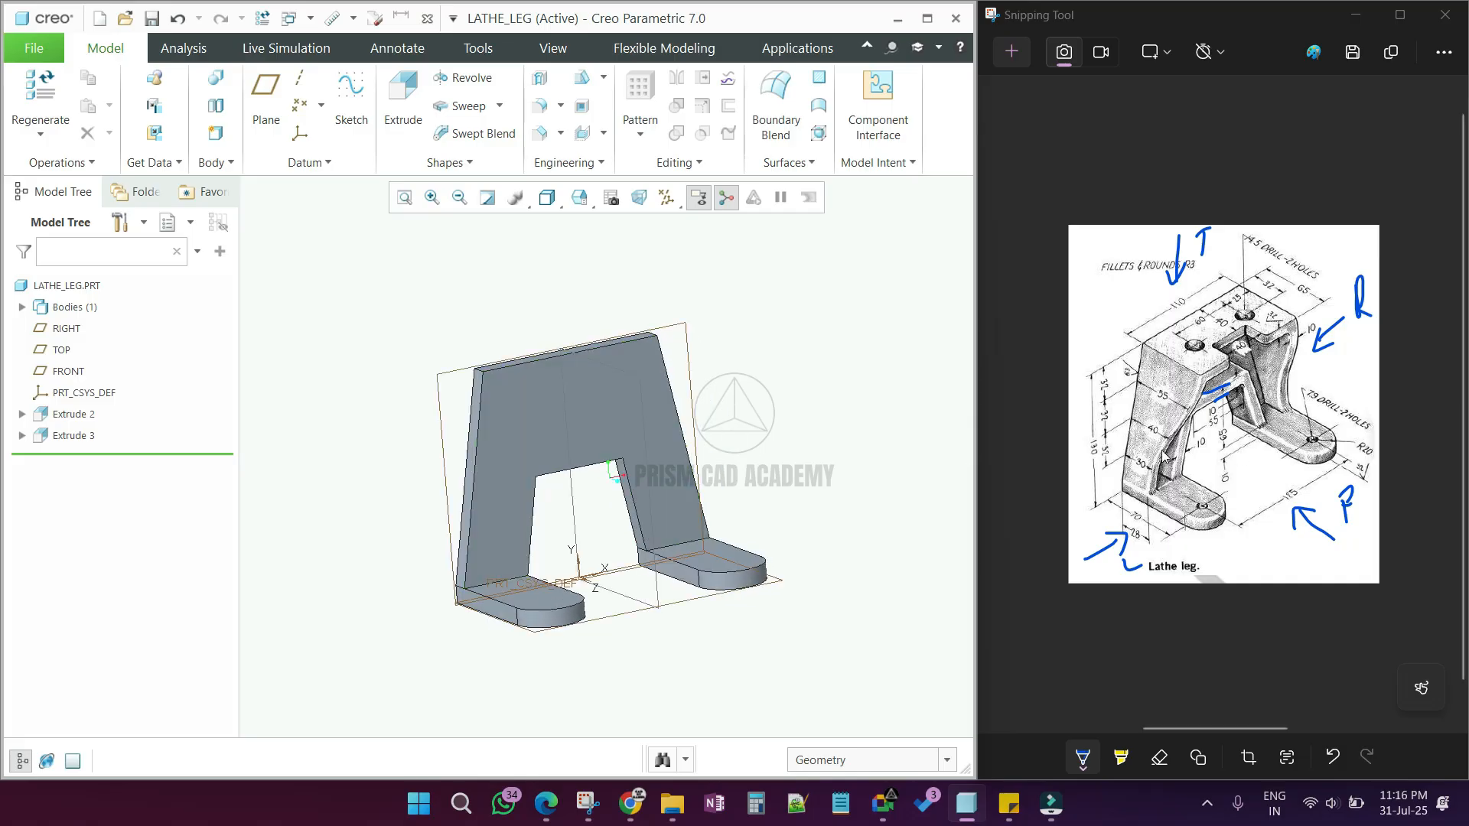
middle_click_drag(569, 528, 534, 529)
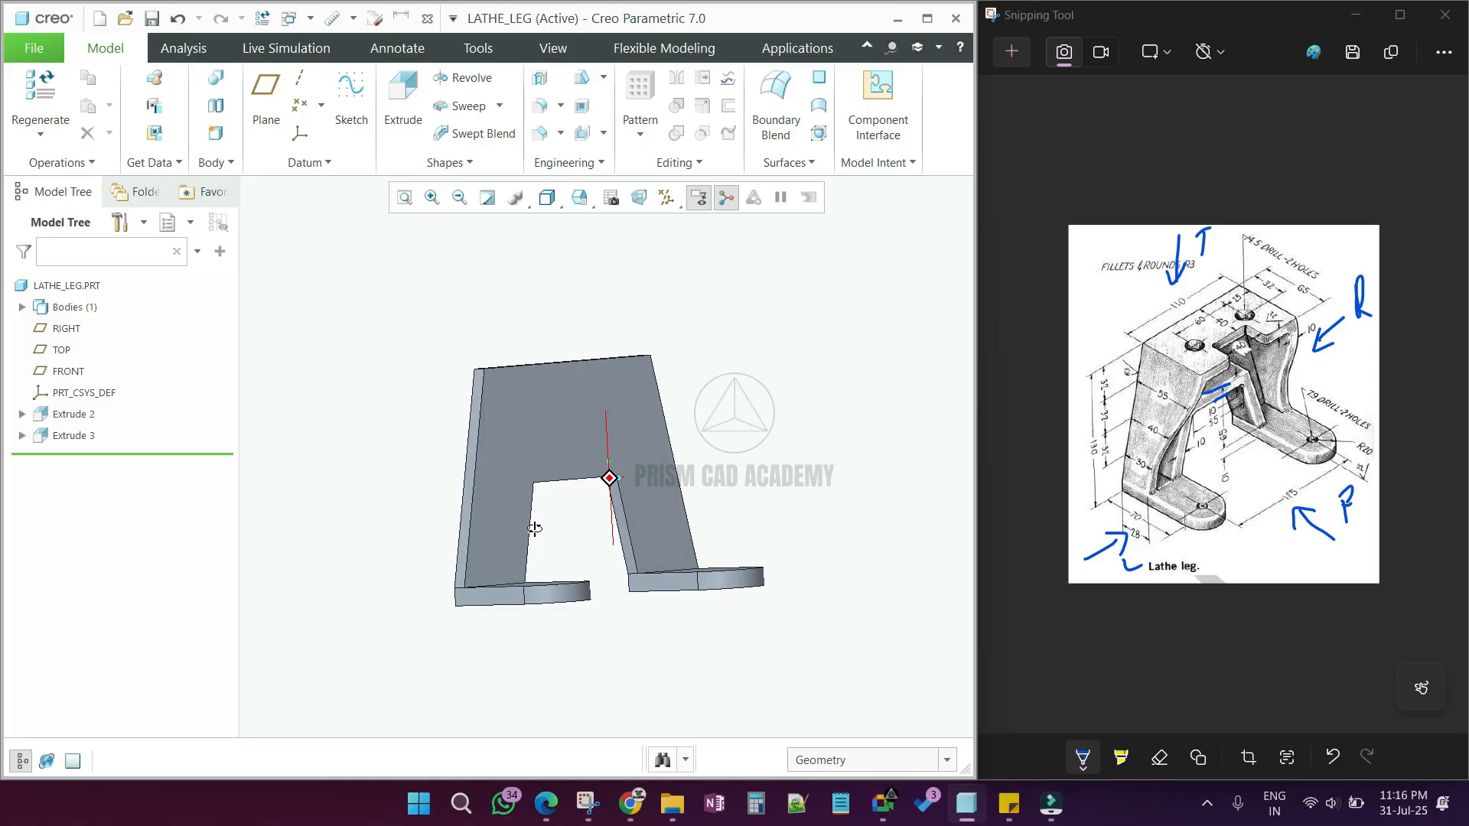
middle_click_drag(532, 529, 489, 533)
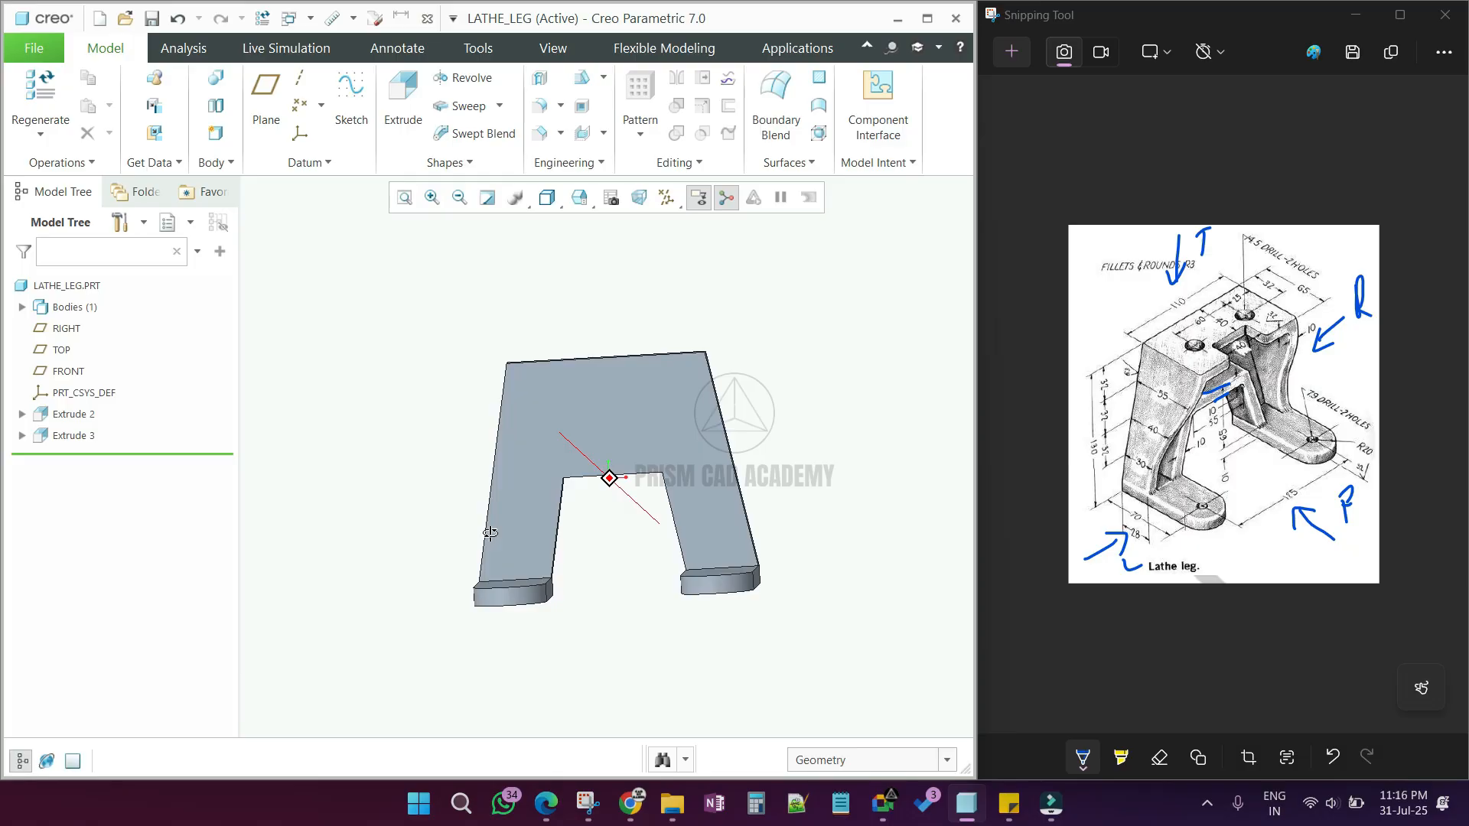
middle_click_drag(490, 534, 491, 533)
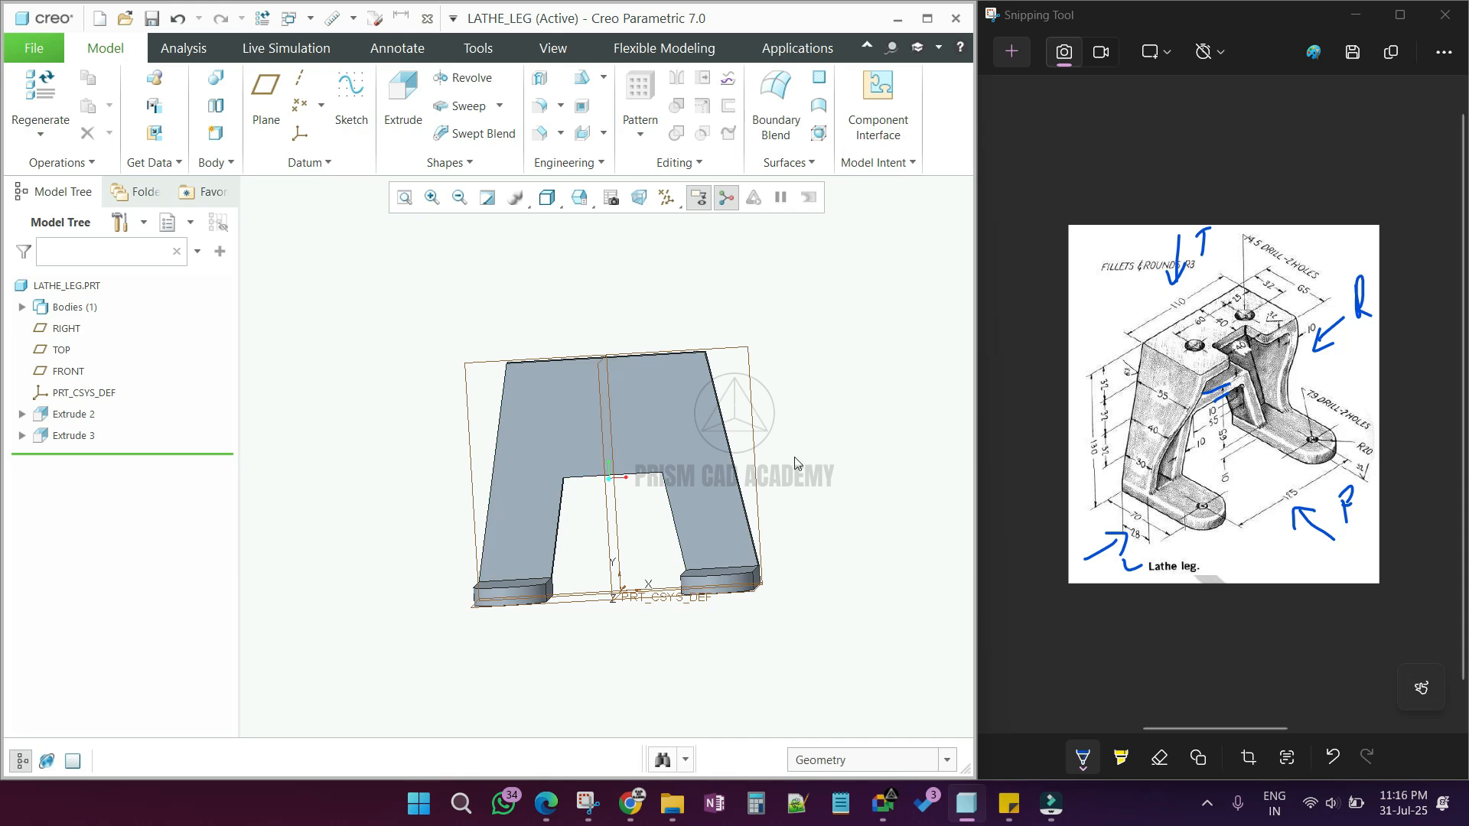
Step: Start an extrusion sketch on the plate's top face and reference the two short end edges of that face
middle_click_drag(664, 531, 664, 505)
left_click(403, 114)
left_click(554, 343)
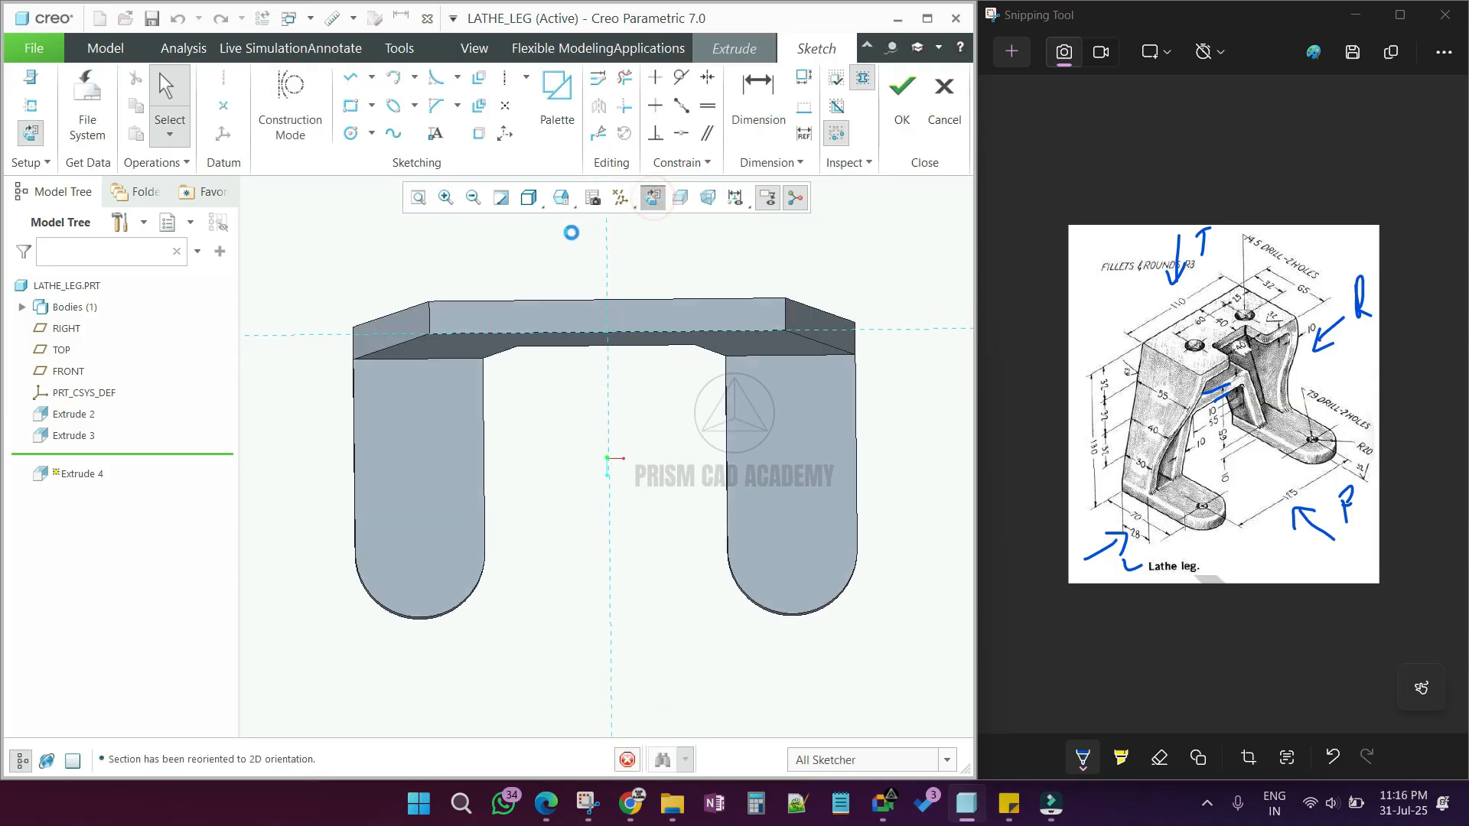
left_click(30, 105)
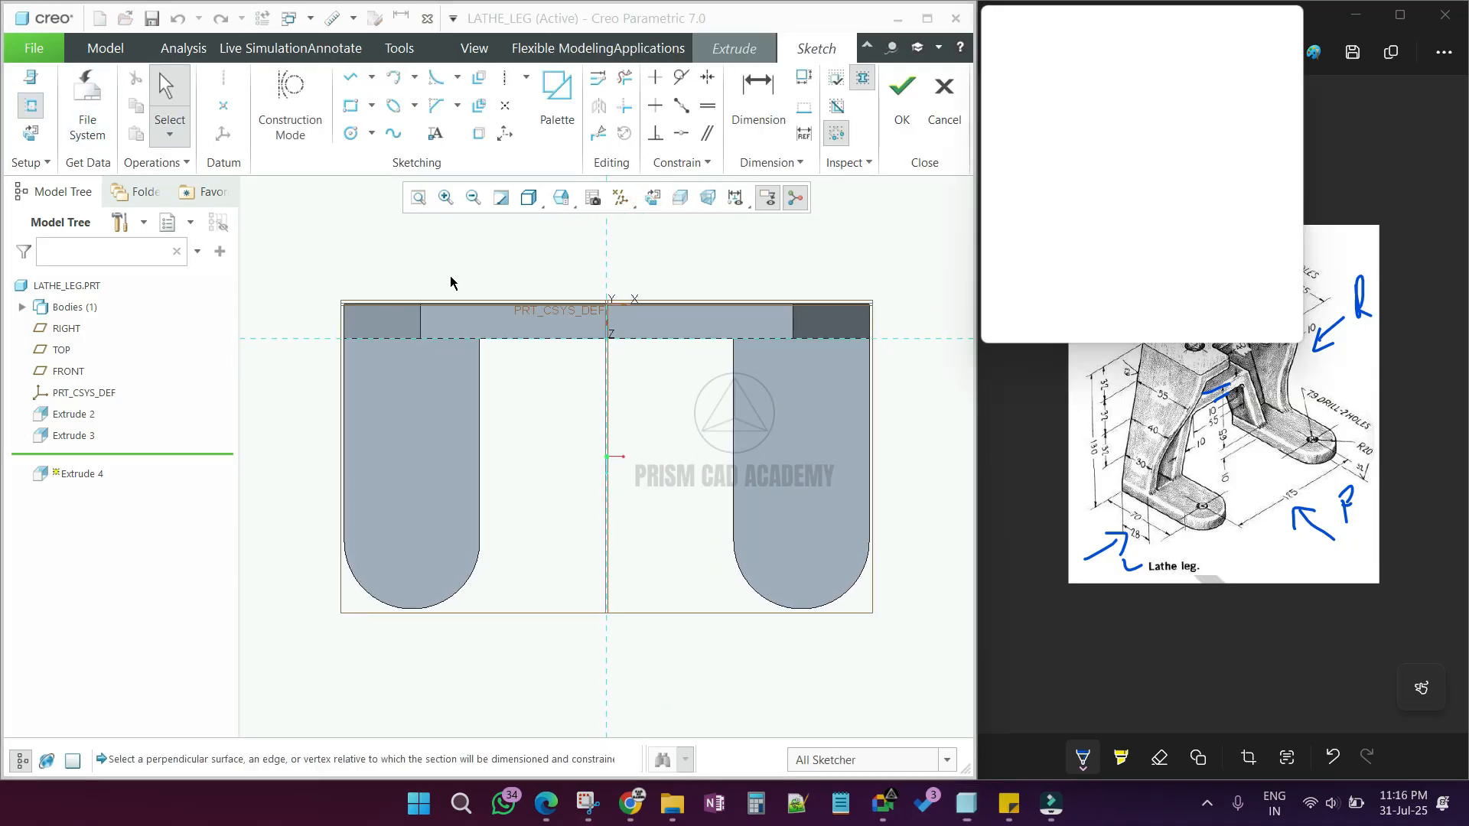
left_click(420, 327)
left_click(793, 321)
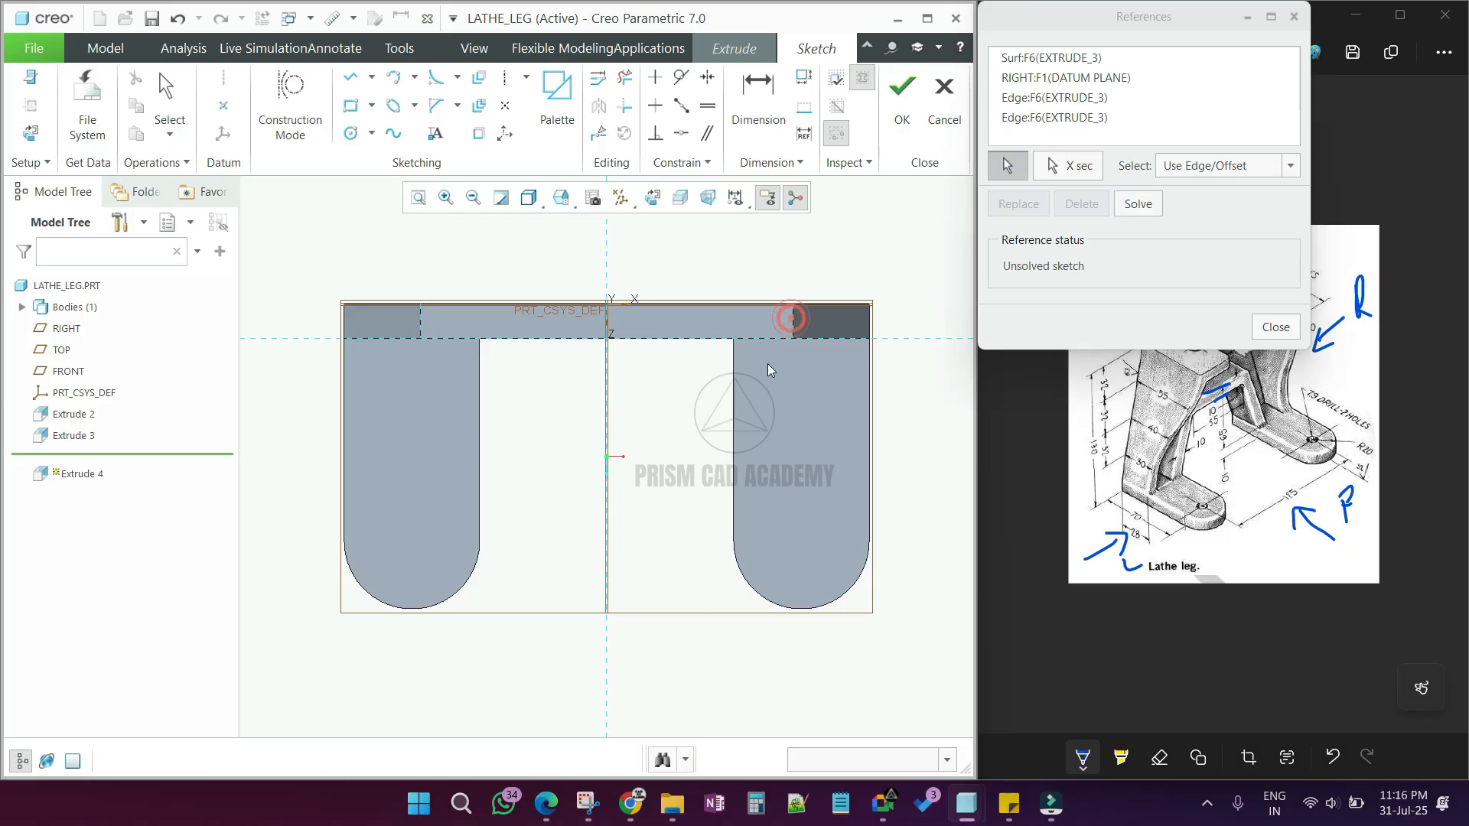
left_click(1274, 328)
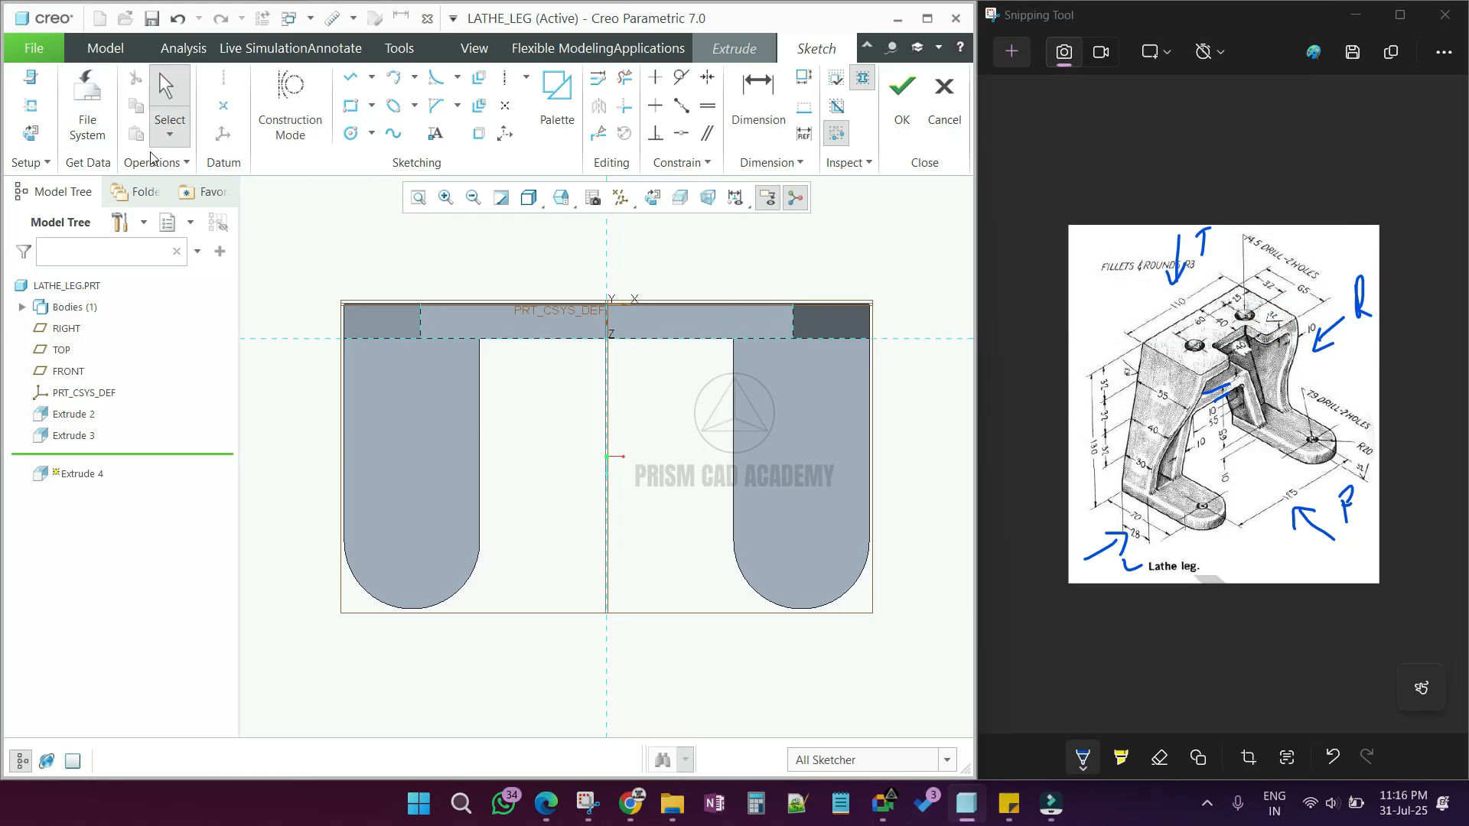
Step: Add the FRONT datum plane as a further sketch reference along the plate's rear face
left_click(30, 105)
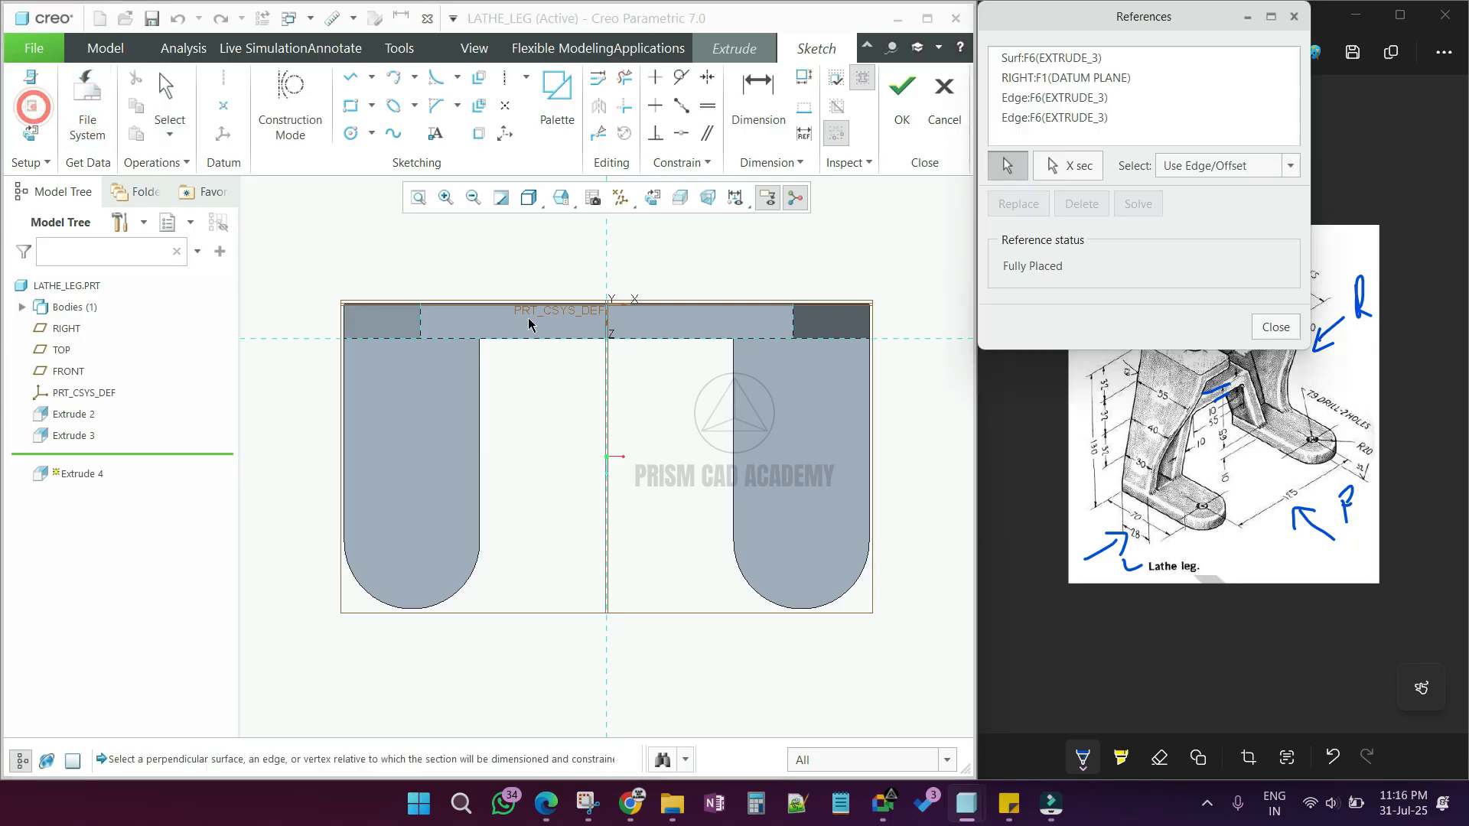
left_click(483, 306)
middle_click(413, 298)
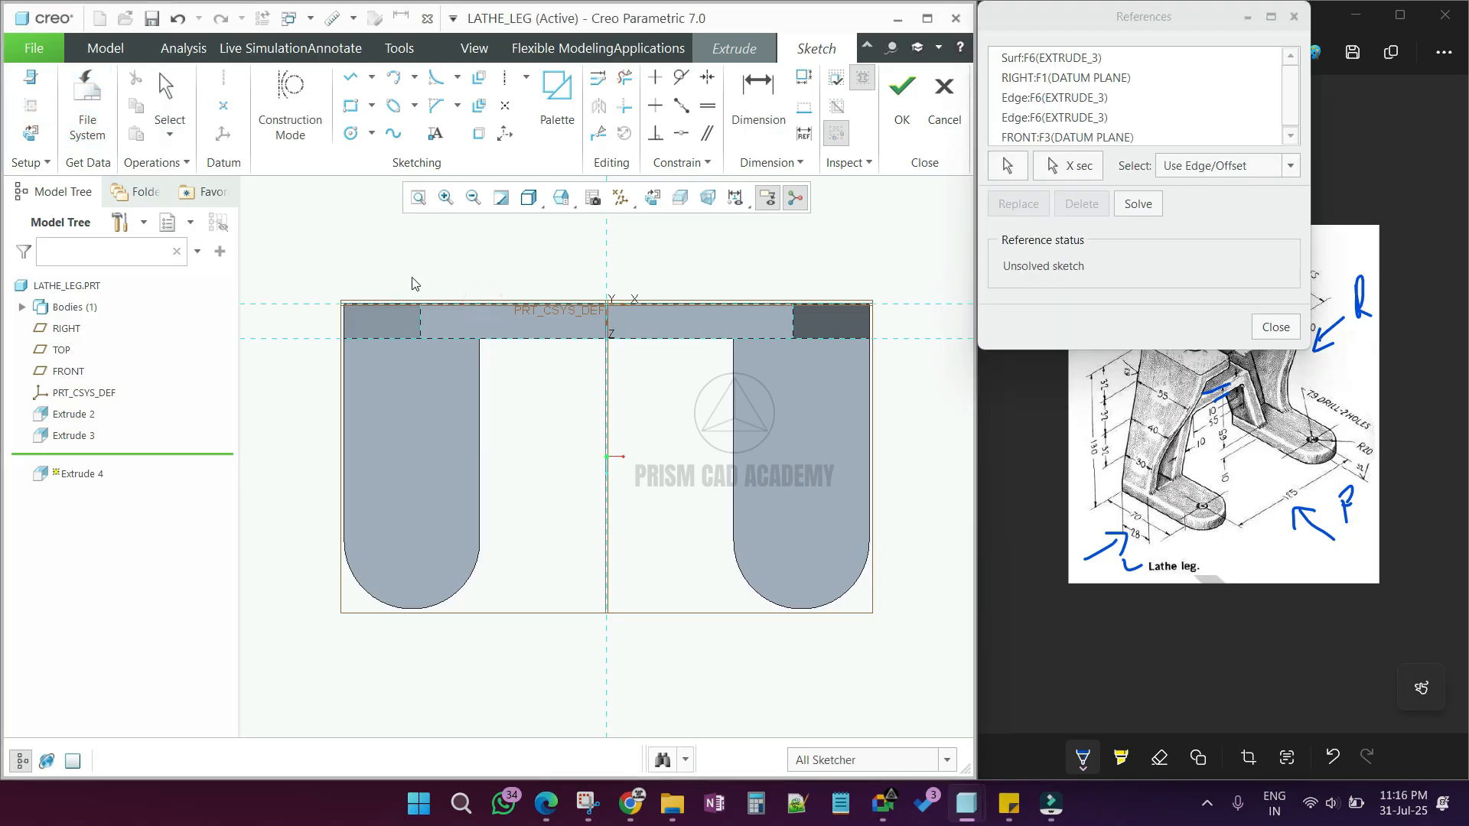
middle_click(412, 280)
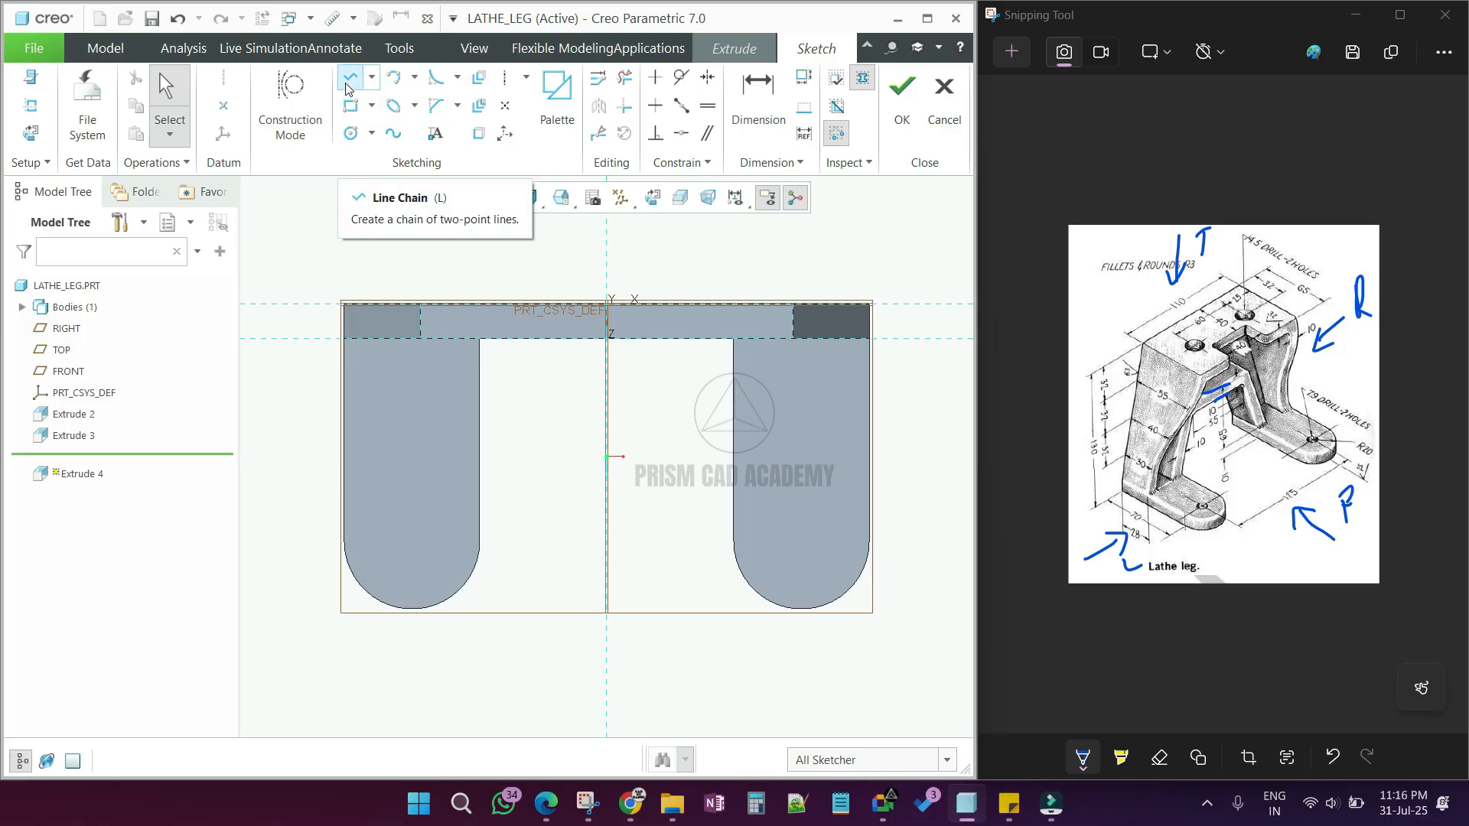
Step: Sketch a closed outline between the end references, starting at the rear reference, about 44 mm deep with a front notch about 28 mm wide
left_click(350, 77)
left_click(421, 453)
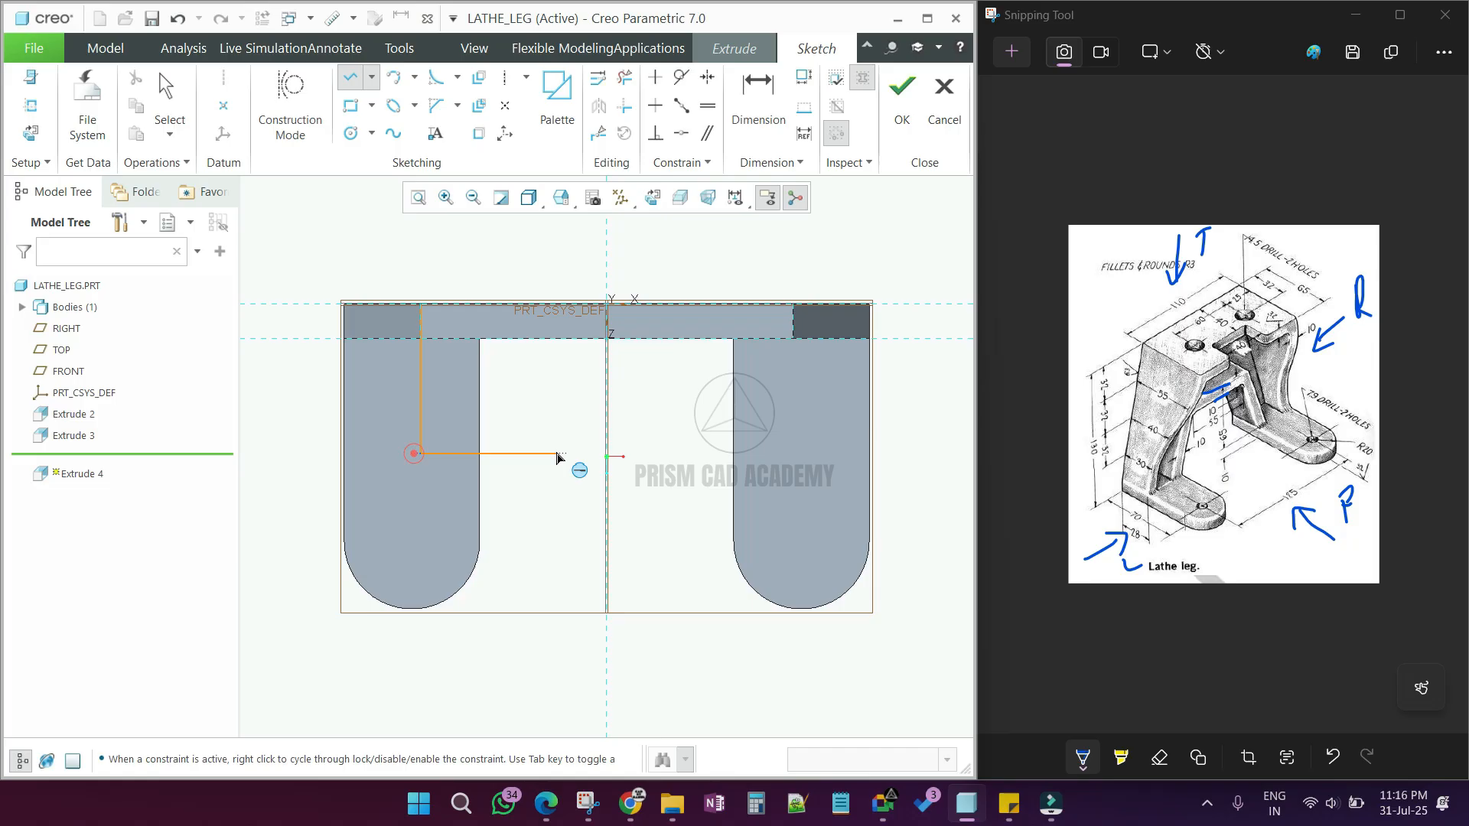
left_click(557, 394)
left_click(651, 394)
left_click(651, 459)
left_click(793, 459)
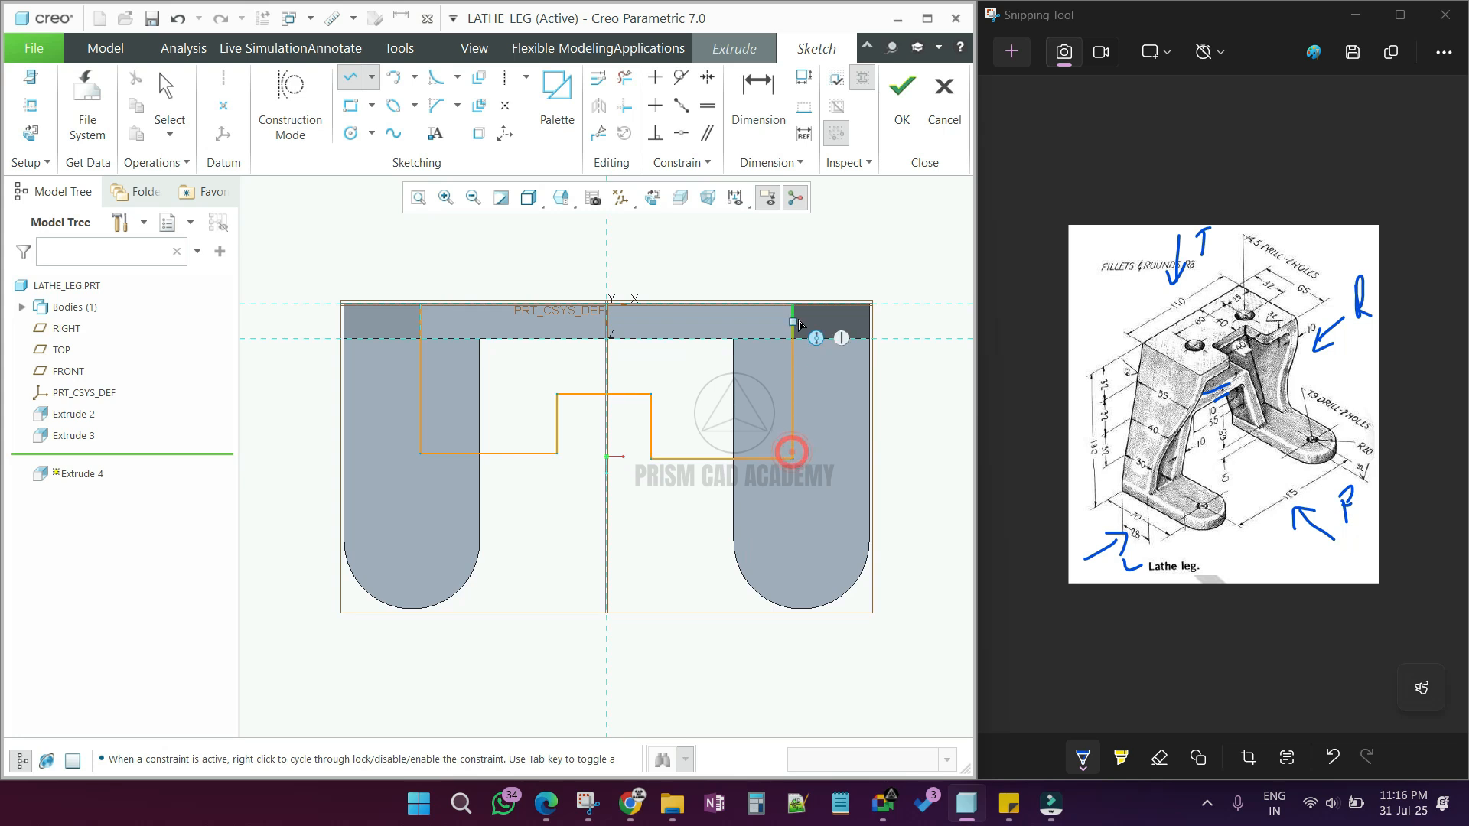
left_click(795, 305)
left_click(421, 305)
middle_click(482, 278)
Step: Set the length of the outline's left side line to 65 mm
left_click_drag(434, 365, 374, 379)
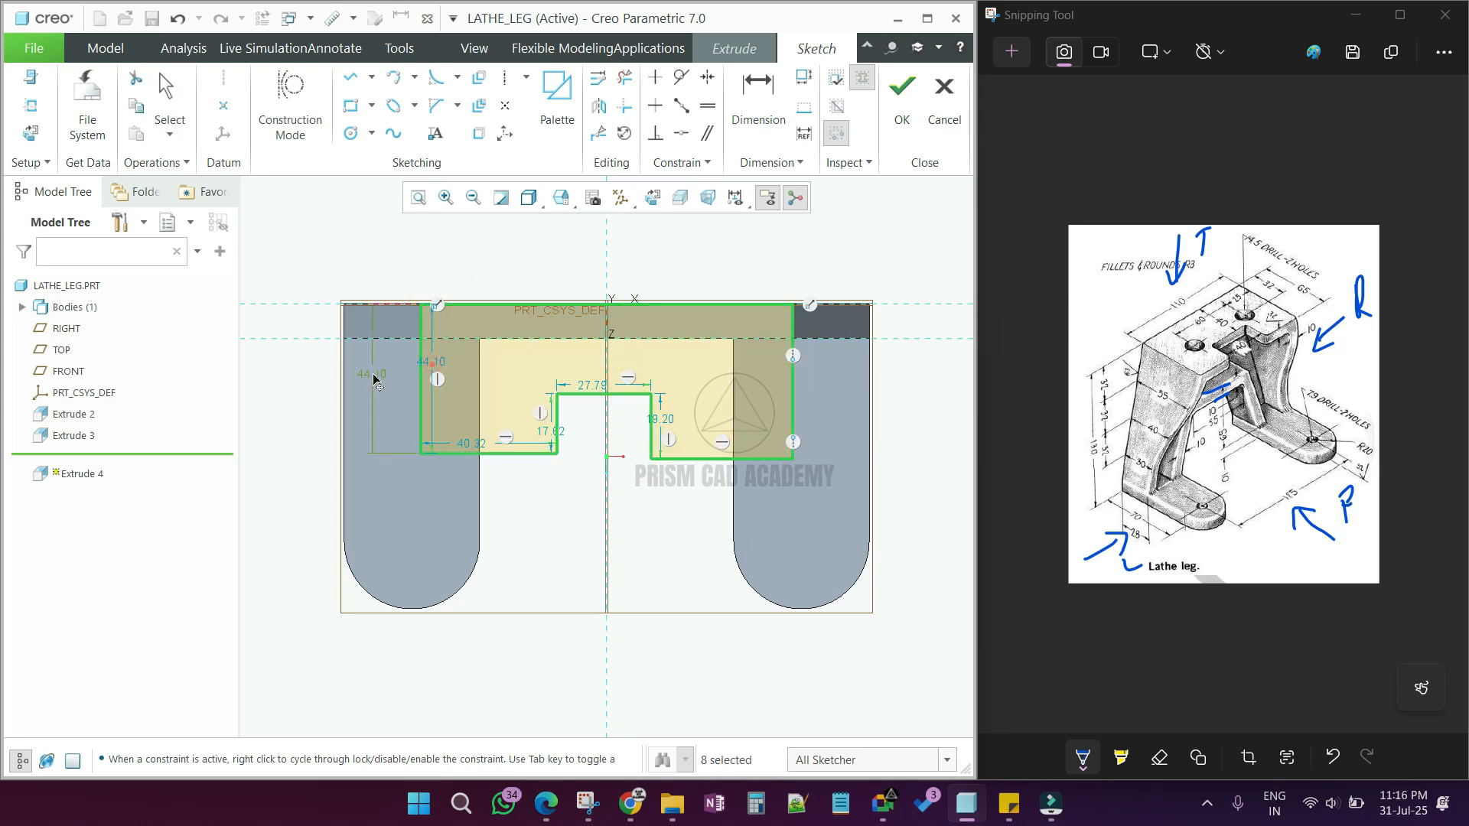
double_click(374, 381)
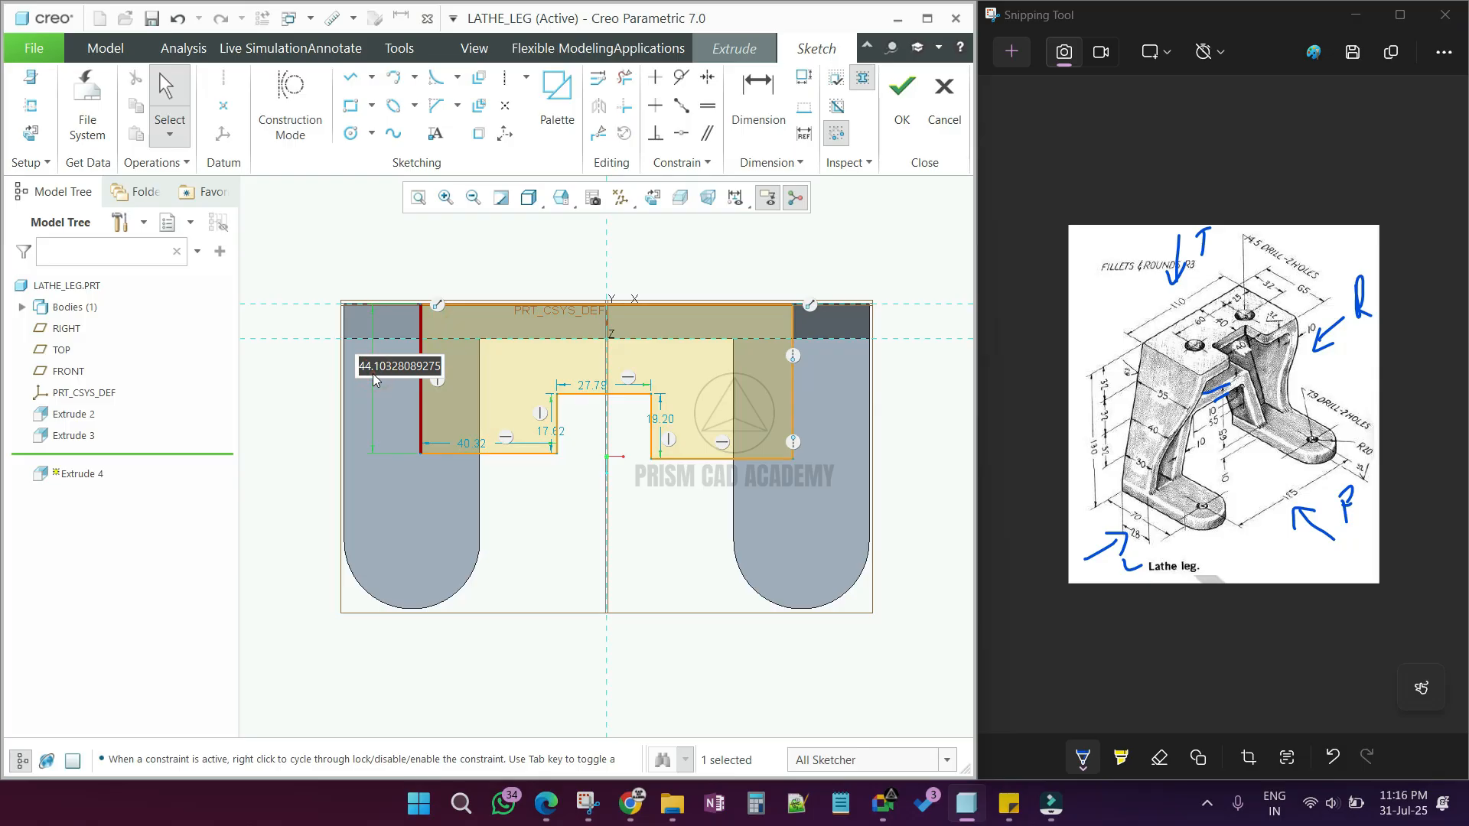
type("65")
key("Return")
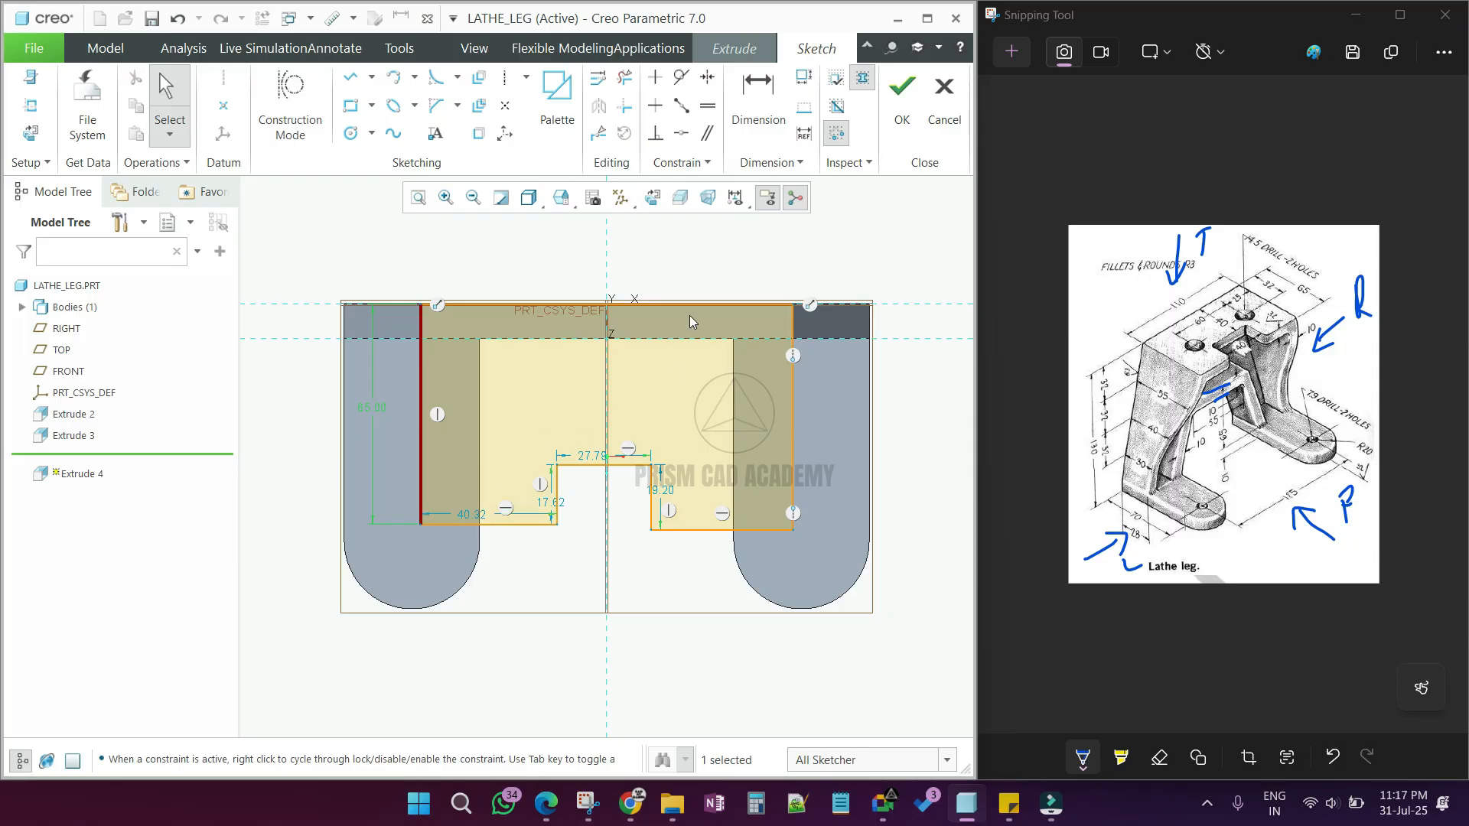
Step: Dimension the distance from the outline's rear edge to the notch's inner edge as 40 mm
left_click(759, 99)
left_click(632, 465)
left_click(658, 310)
middle_click(649, 360)
type("4")
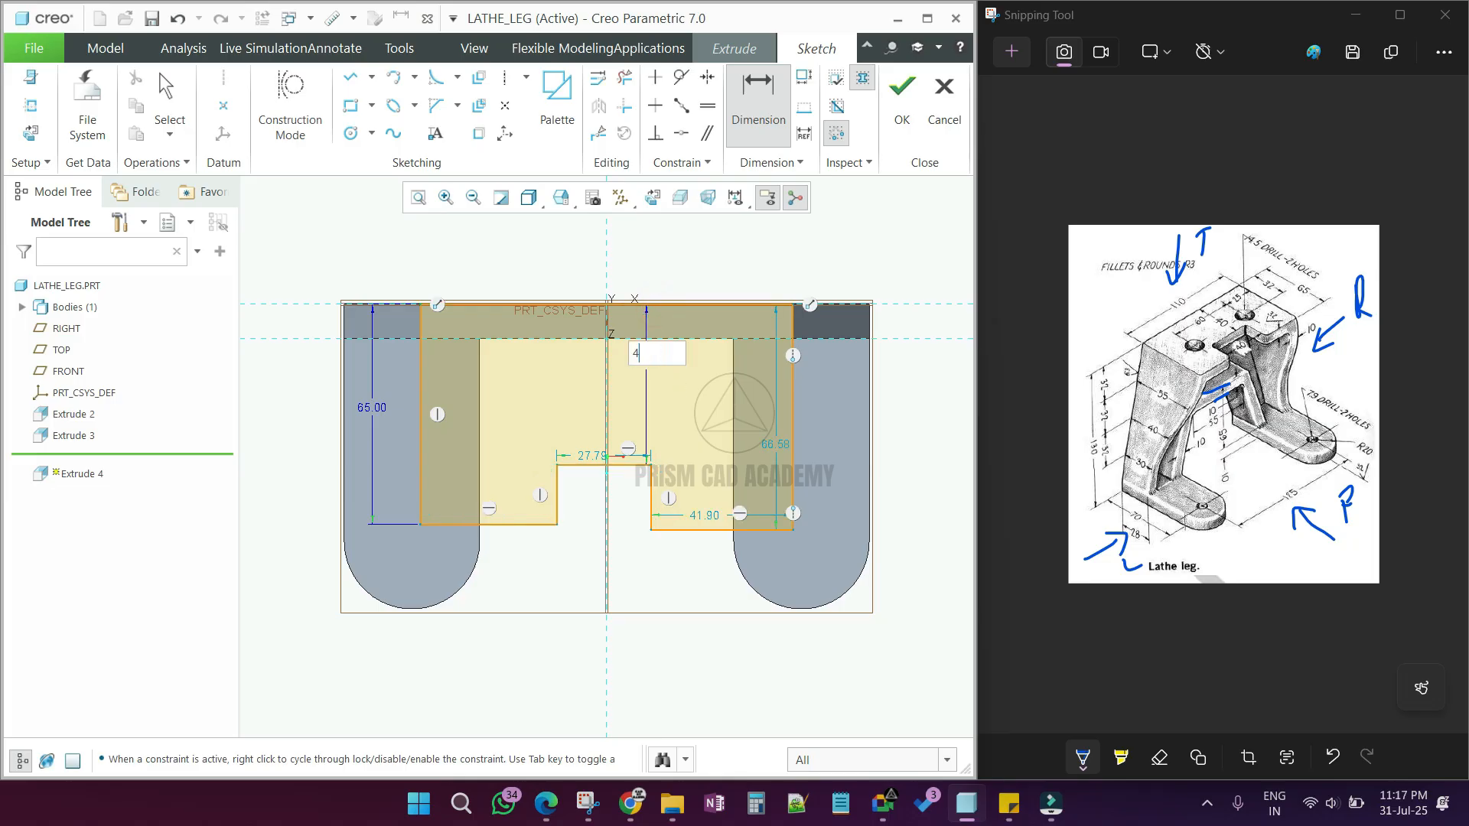
type("0")
key("Return")
middle_click(647, 421)
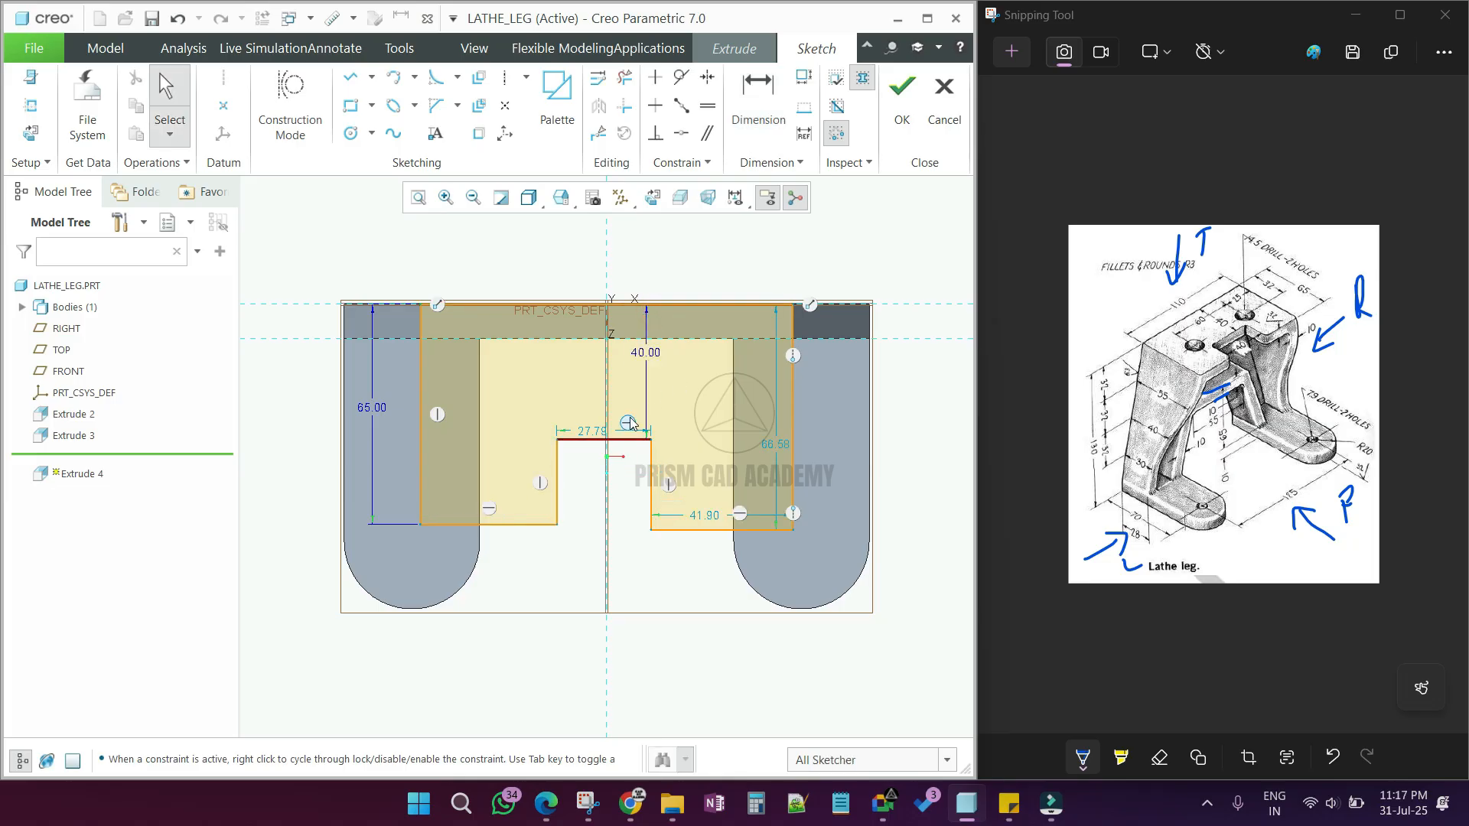
Step: Draw a vertical centreline through the middle of the outline on the RIGHT plane reference
left_click(504, 77)
left_click(607, 305)
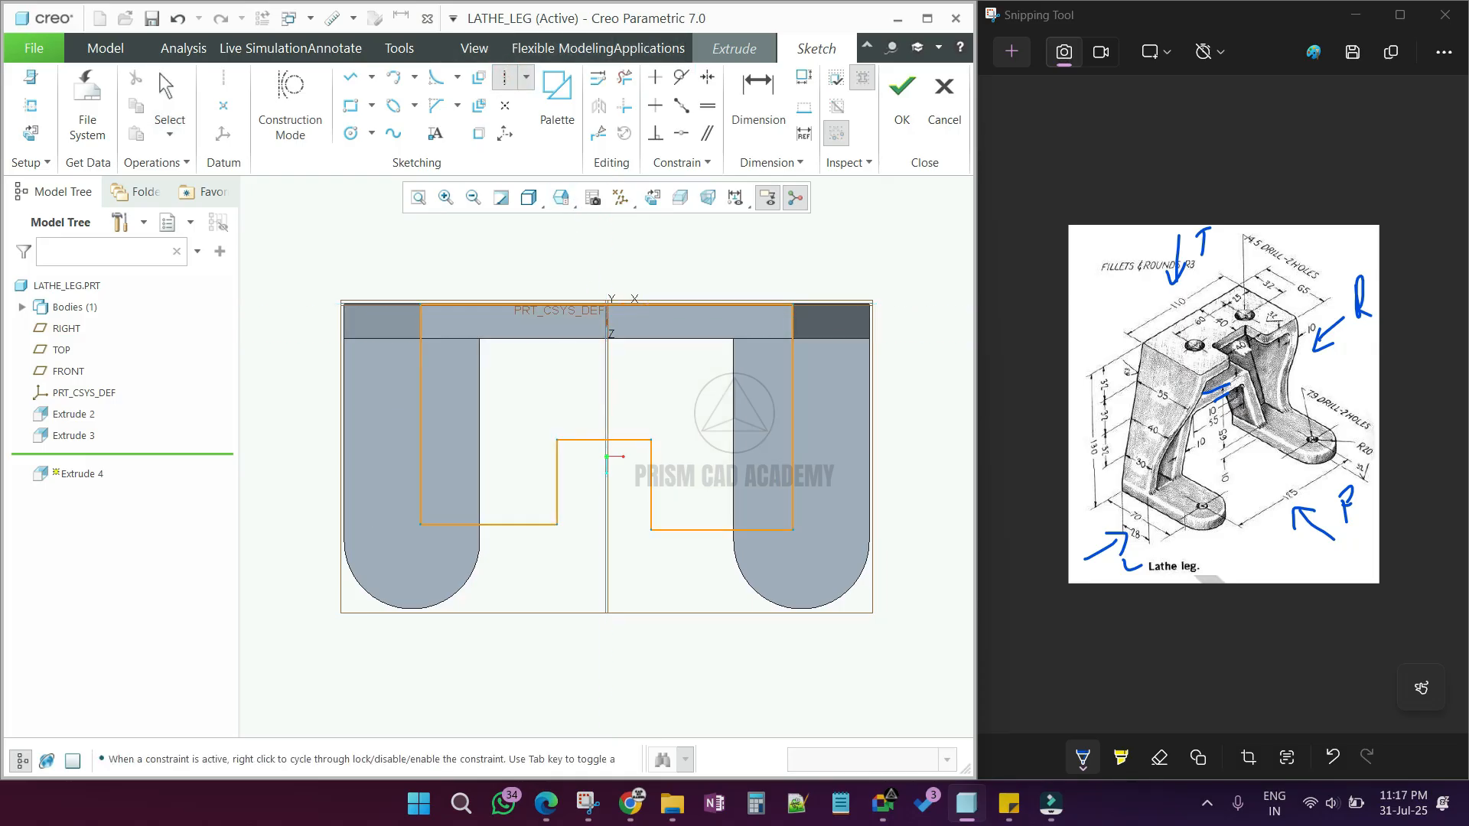
left_click(608, 264)
middle_click(609, 264)
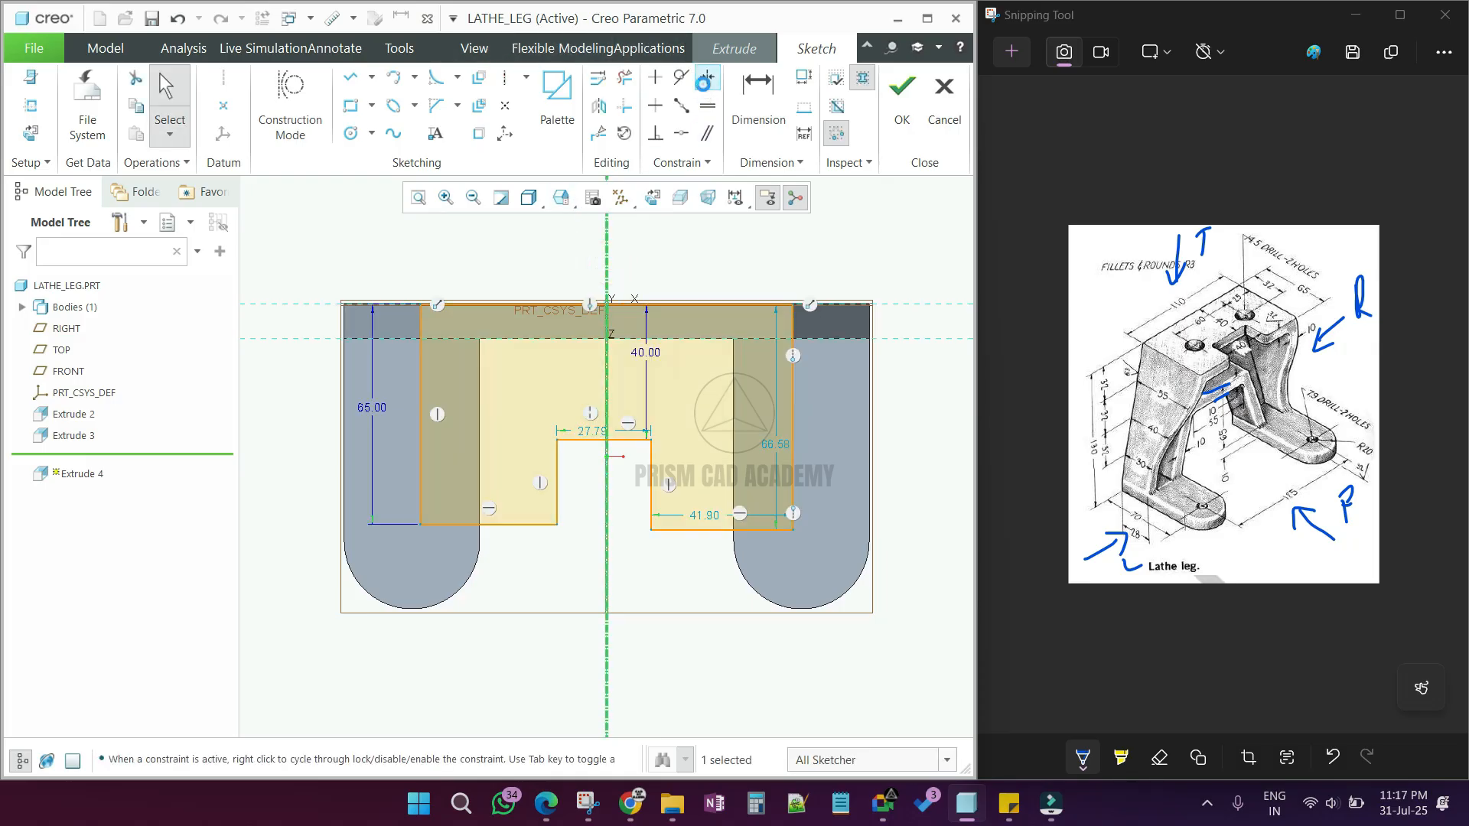
Step: Make the two inner corners of the notch symmetric about the vertical centreline
left_click(707, 77)
left_click(558, 440)
left_click(606, 413)
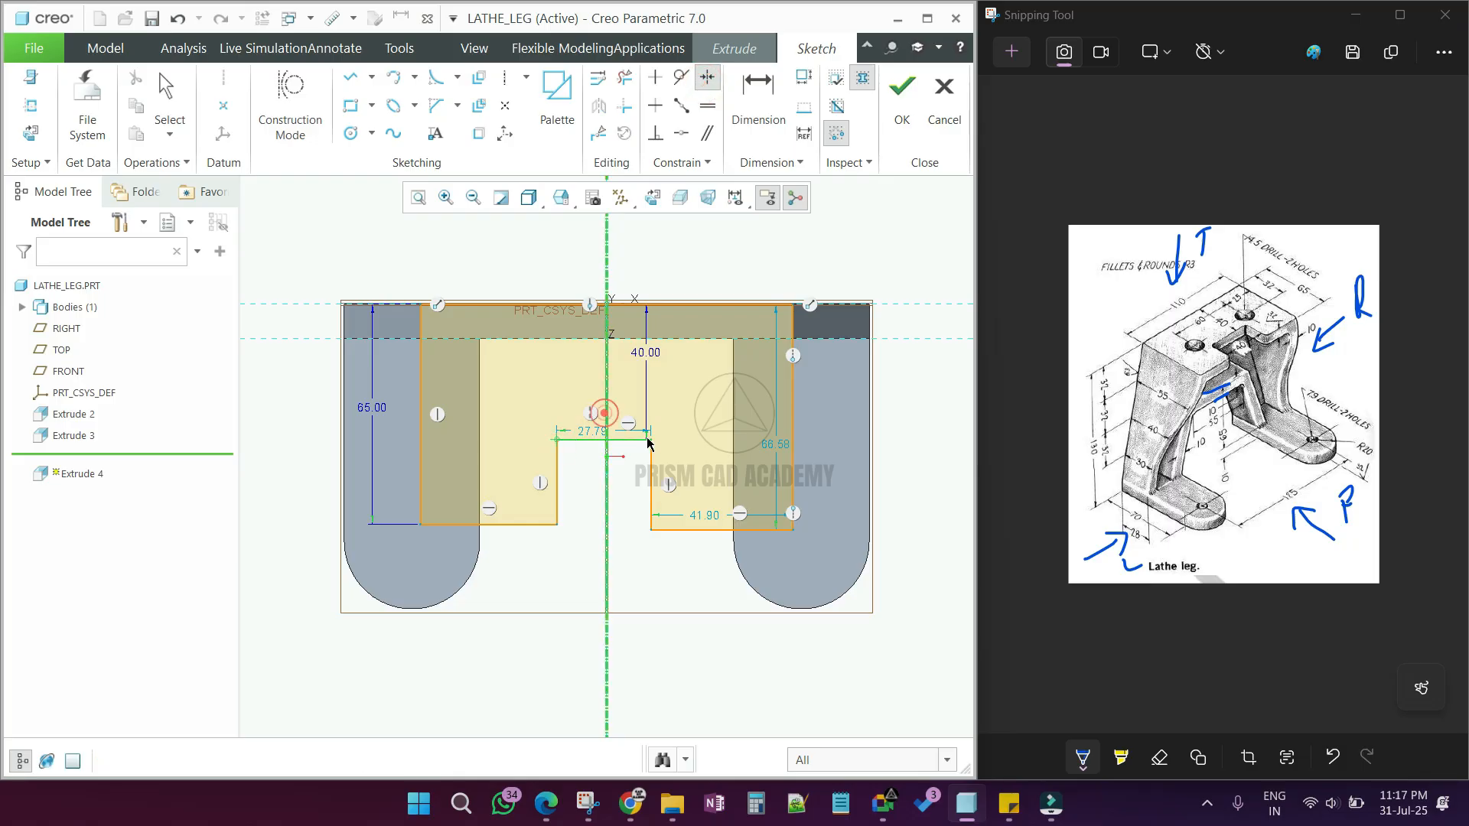
left_click(648, 440)
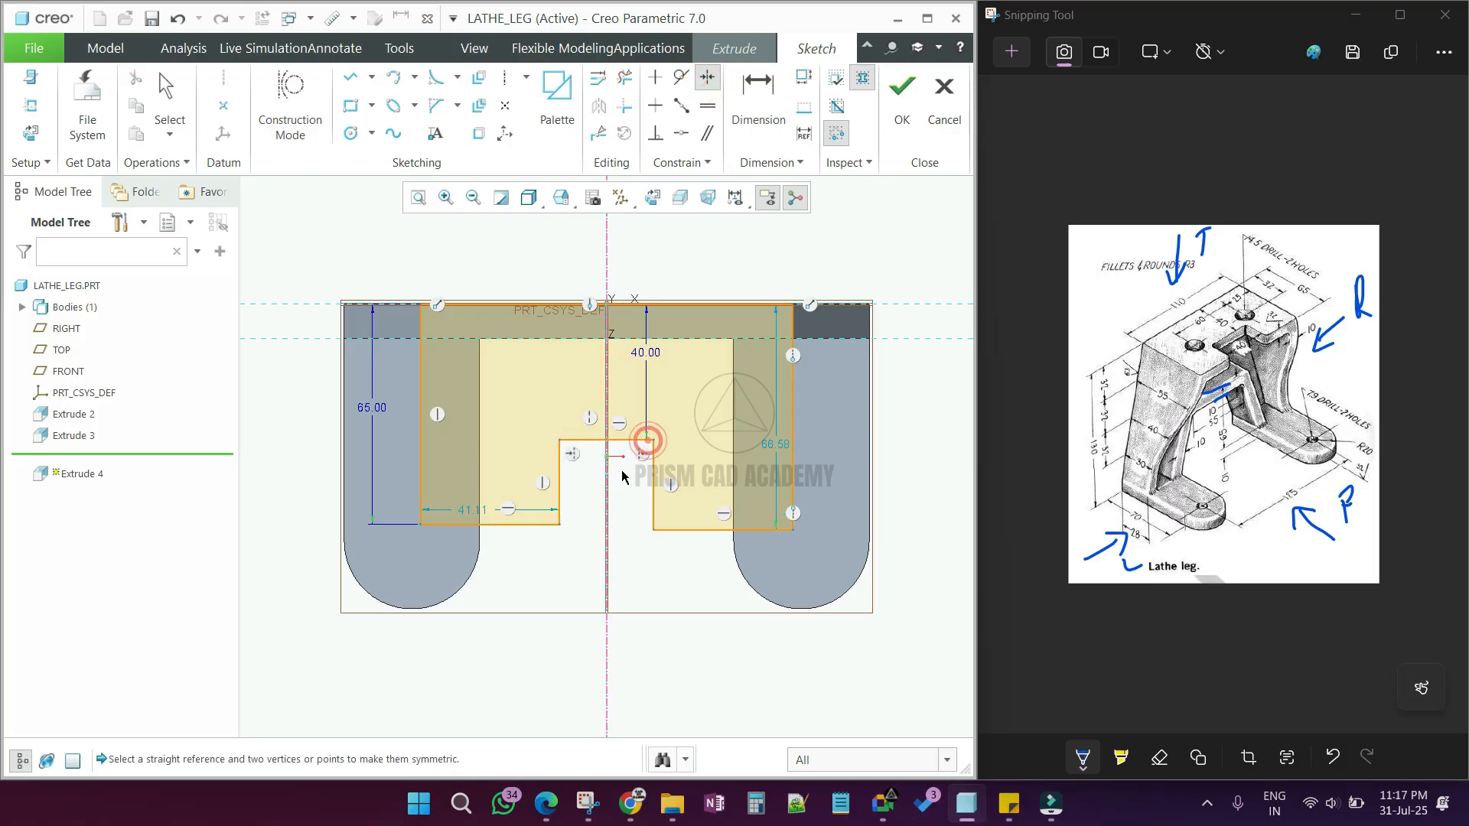
middle_click(583, 543)
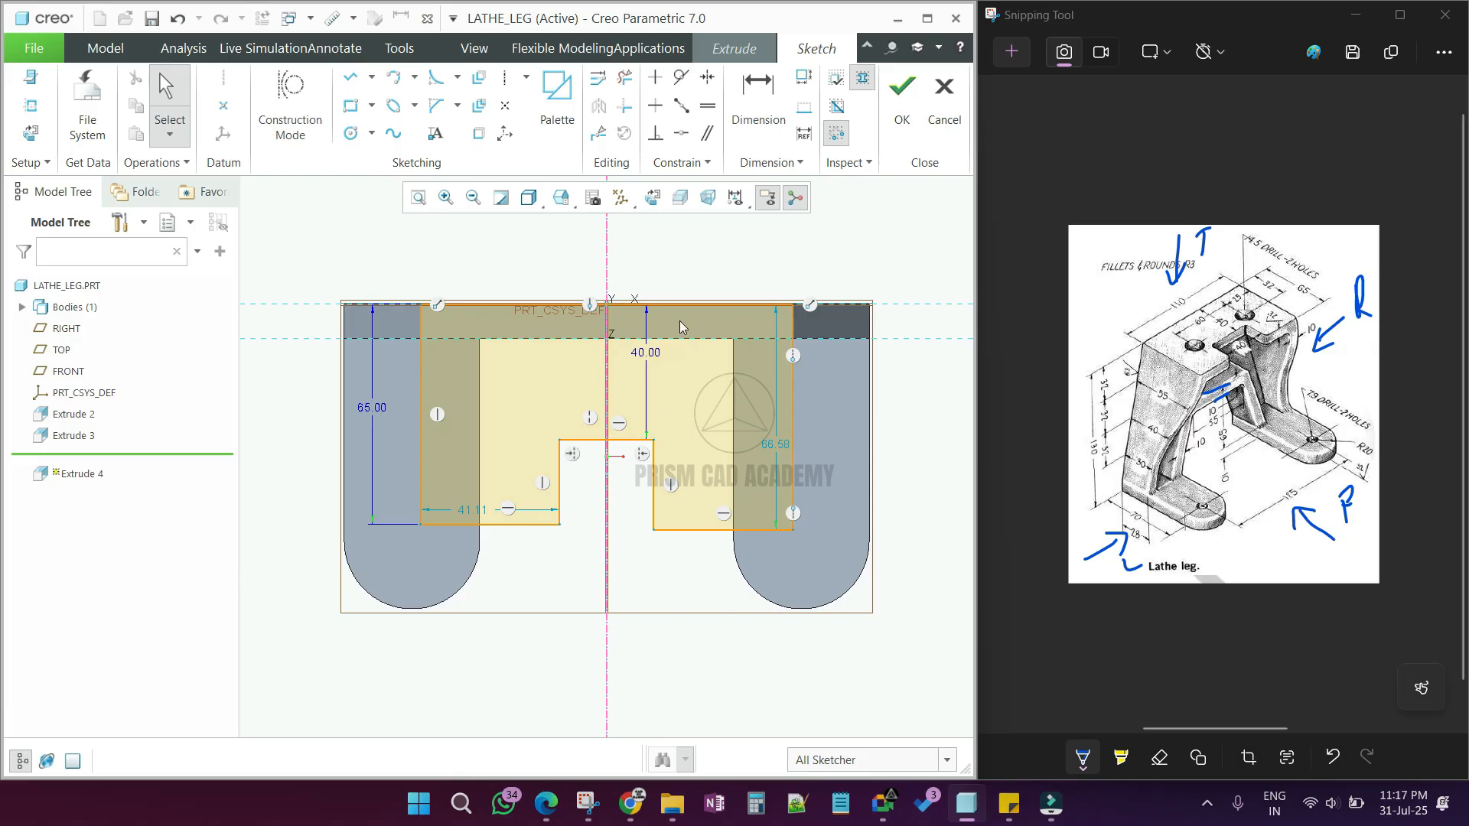
Step: Dimension the width between the notch's two side lines as 40 mm
left_click(758, 103)
left_click(562, 509)
left_click(655, 505)
middle_click(632, 540)
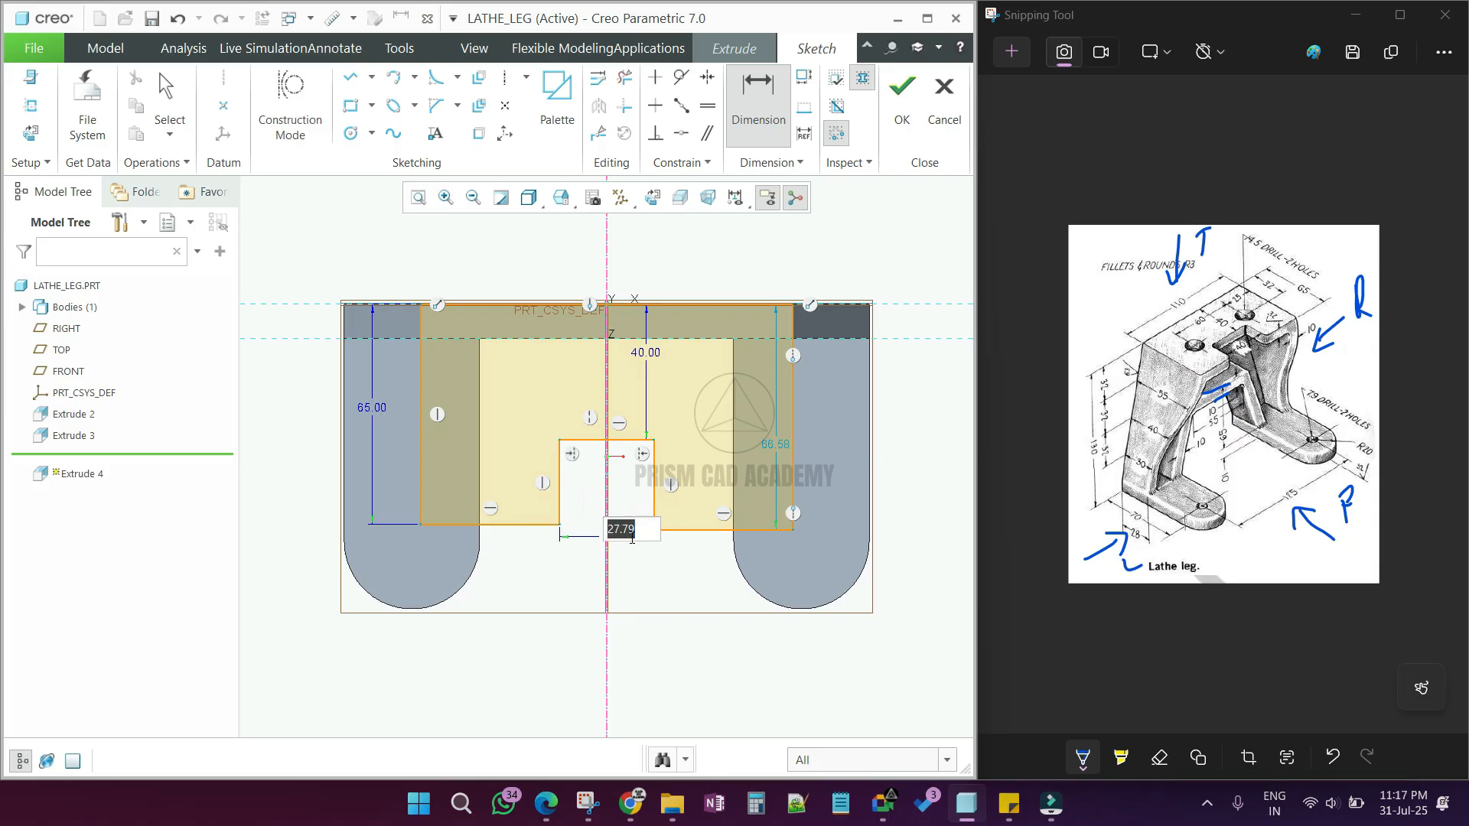
type("40")
key("Return")
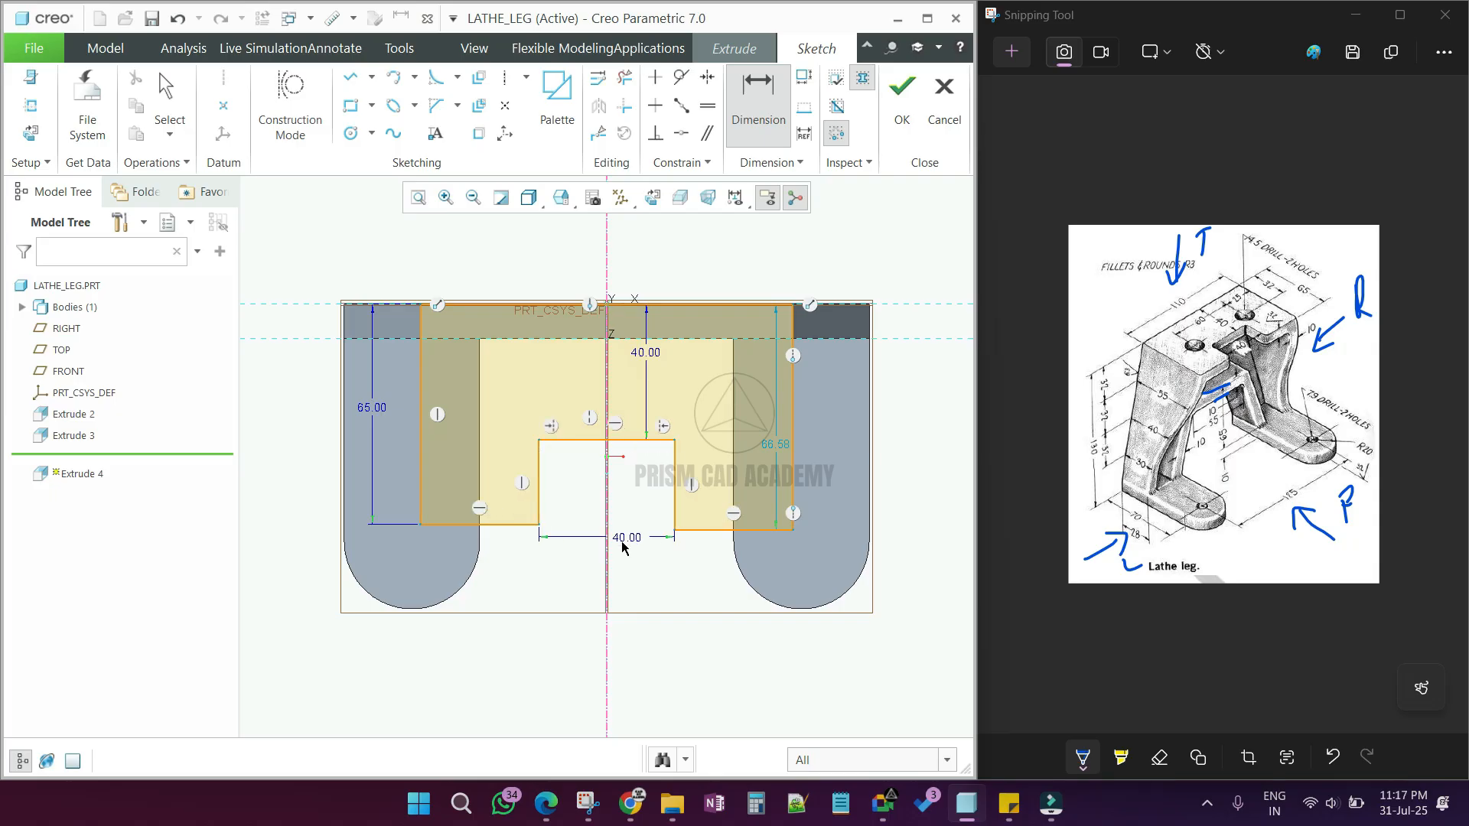
middle_click(624, 545)
Step: Move the right side's length dimension clear of the outline and make the two outer side lines equal in length
left_click(779, 450)
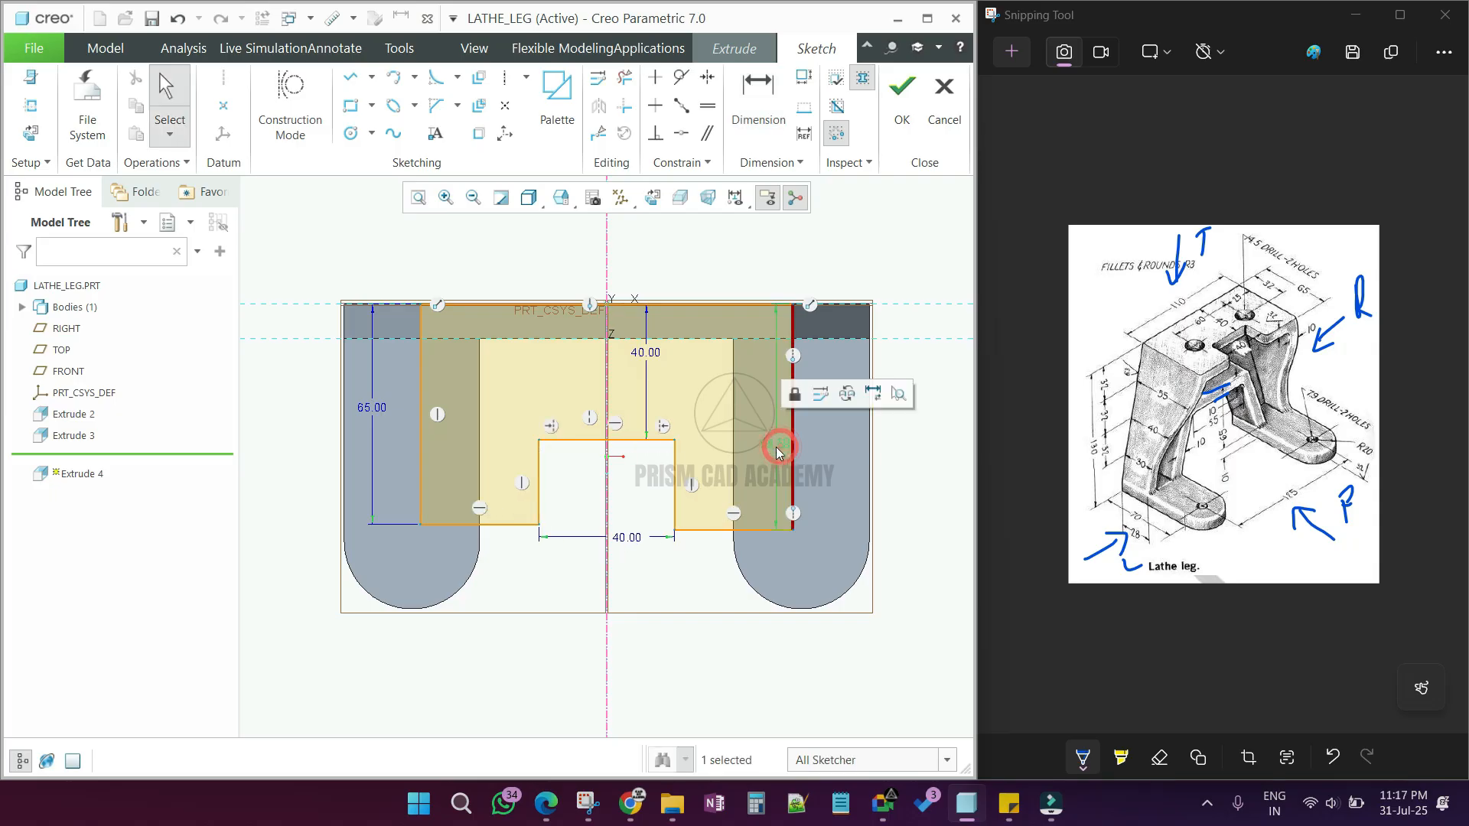
left_click_drag(773, 446, 917, 446)
left_click(914, 511)
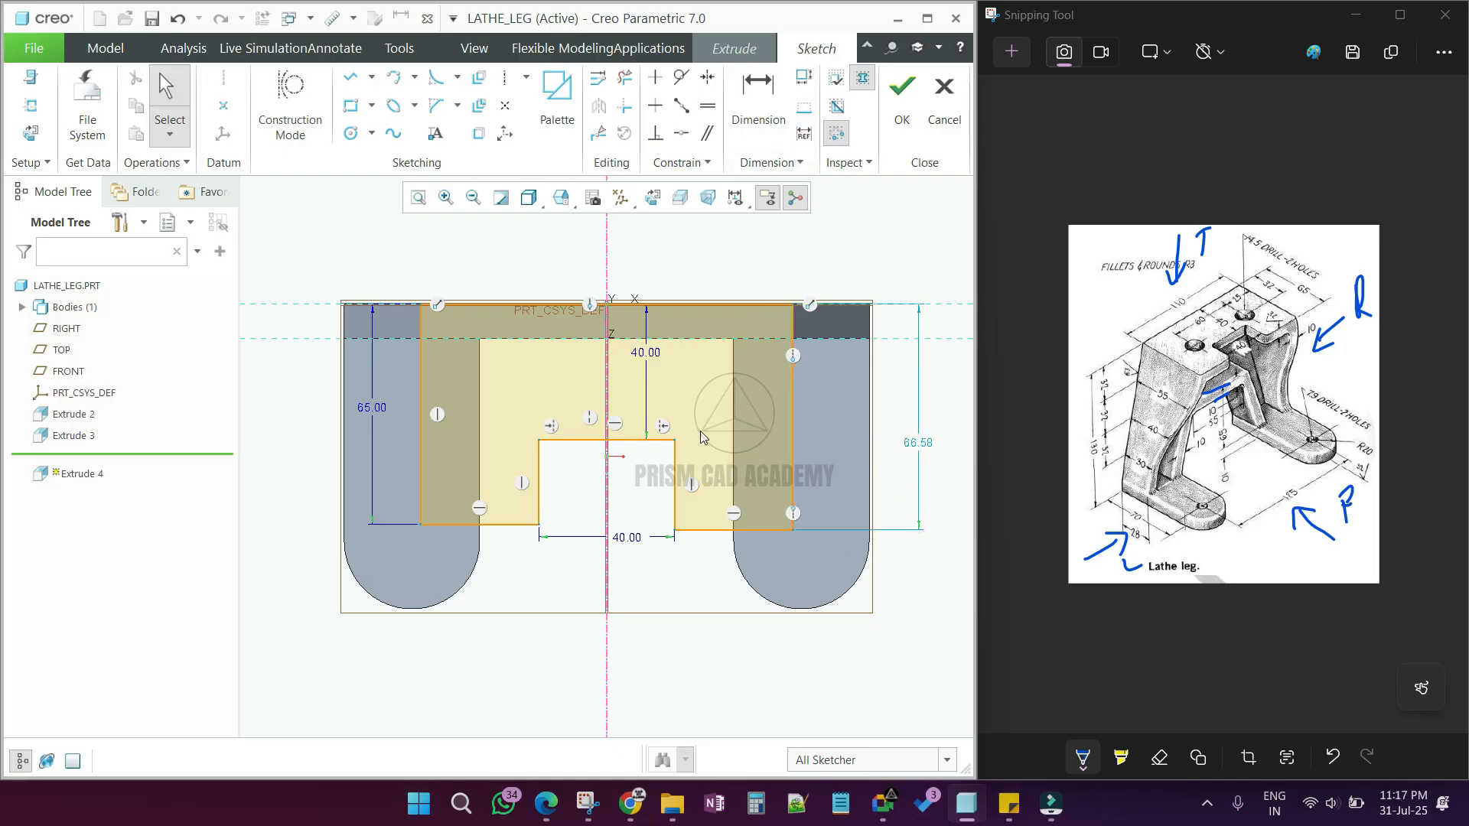
left_click(708, 106)
left_click(421, 381)
left_click(792, 433)
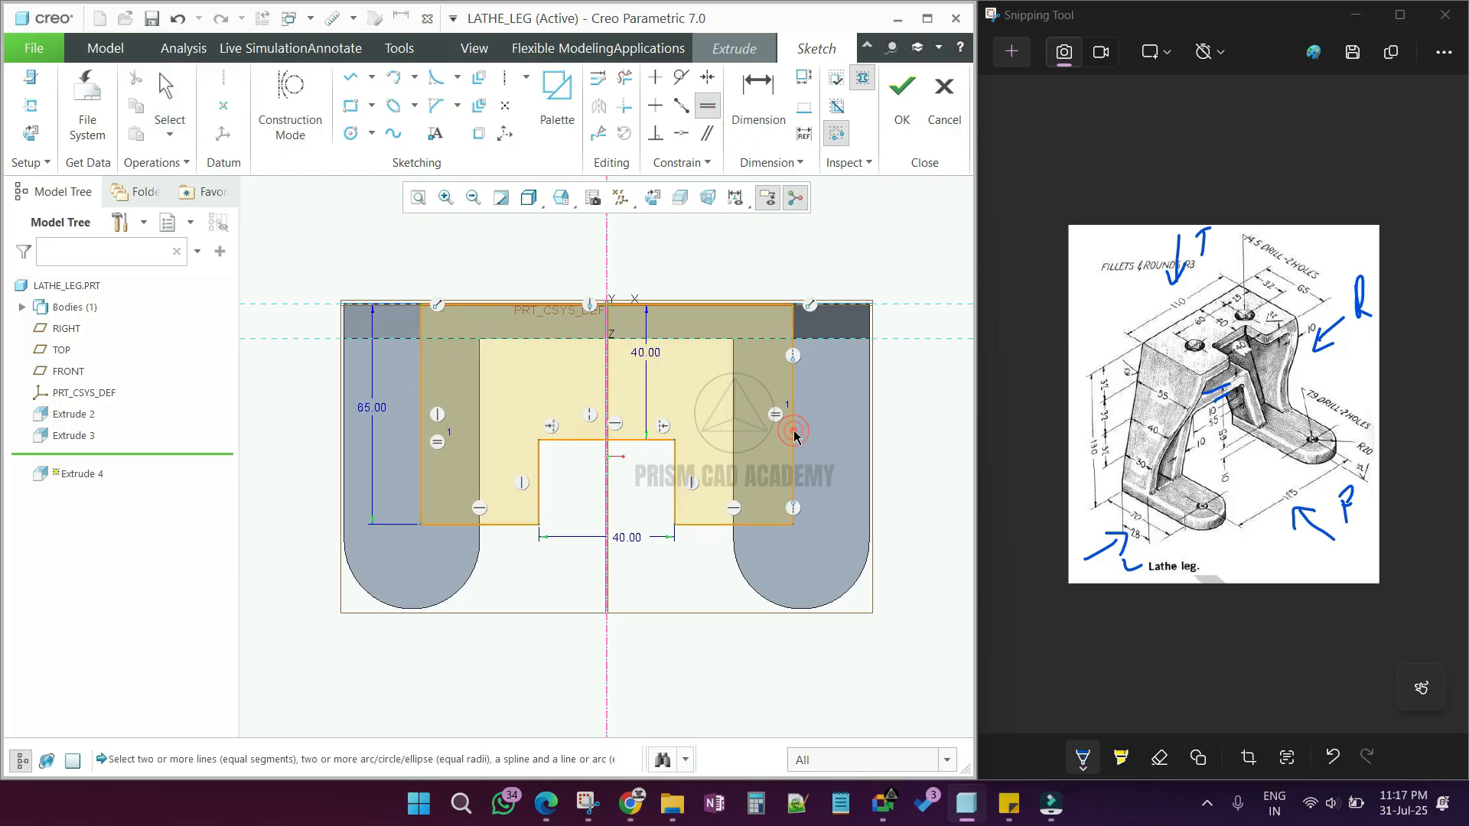
middle_click(785, 472)
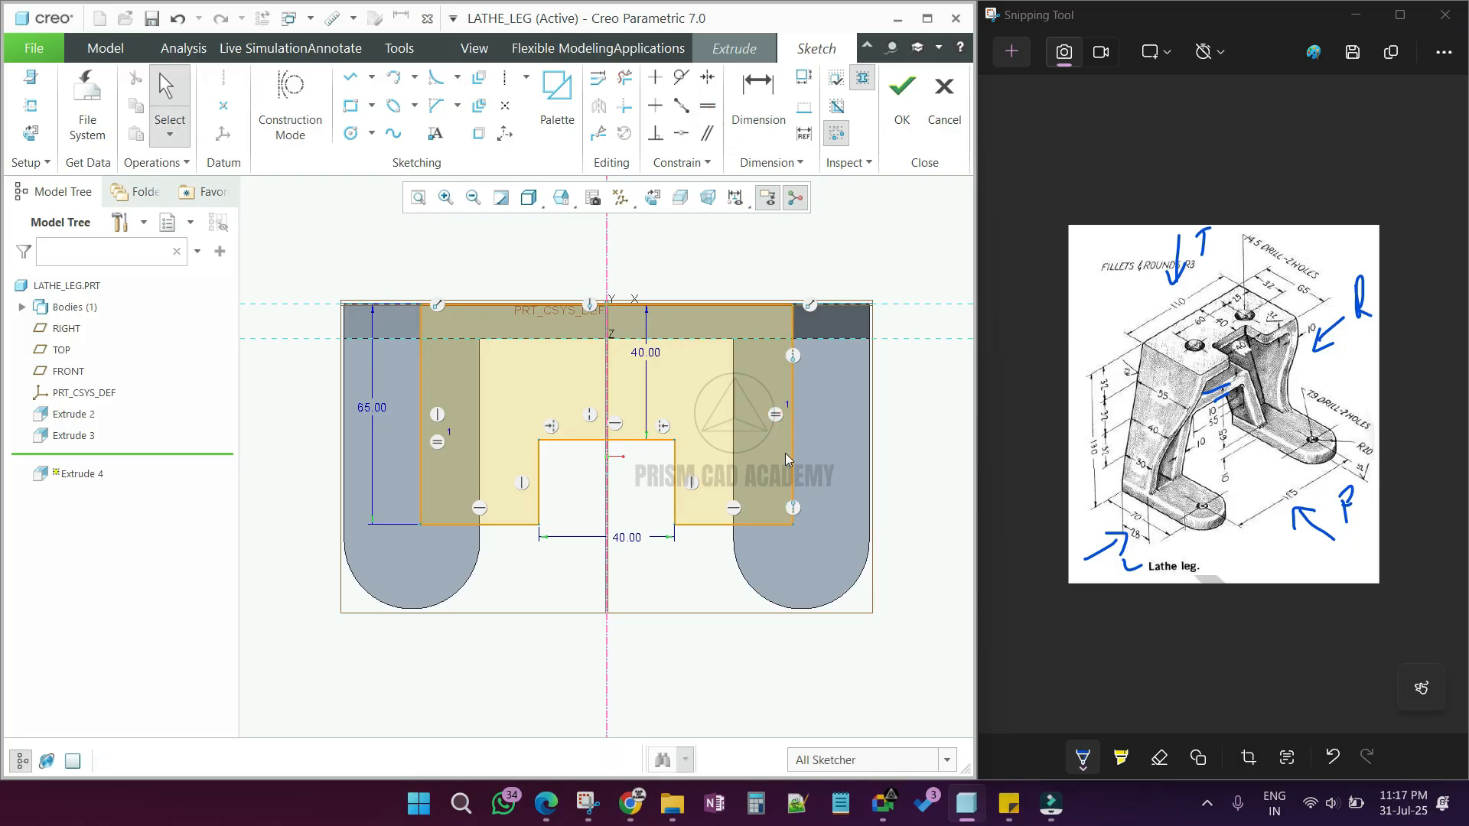
Step: Finish the notched top outline and extrude it 10 mm in the reversed direction, down along the upright plate
left_click(902, 95)
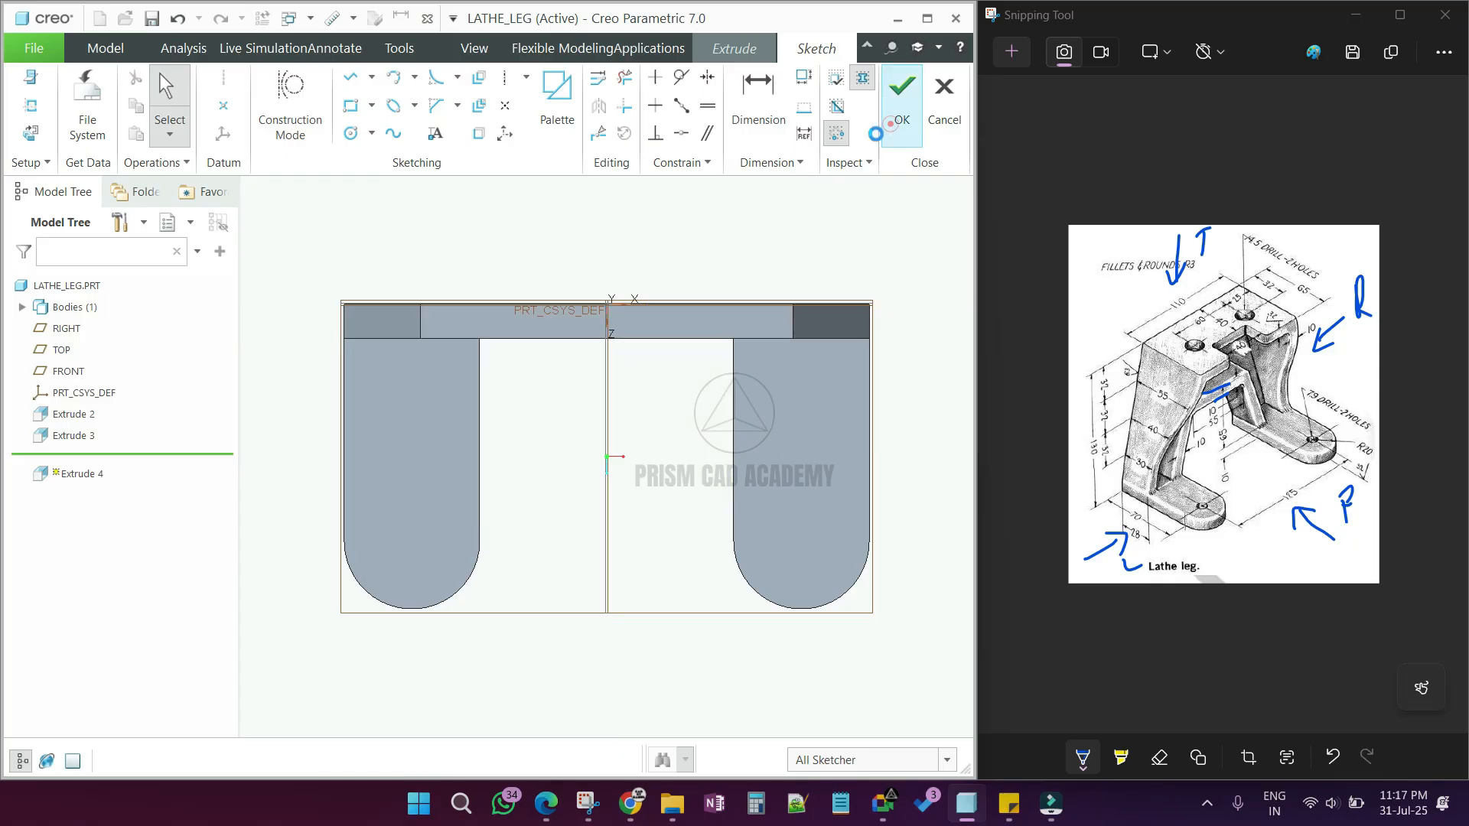
middle_click_drag(674, 395, 706, 375)
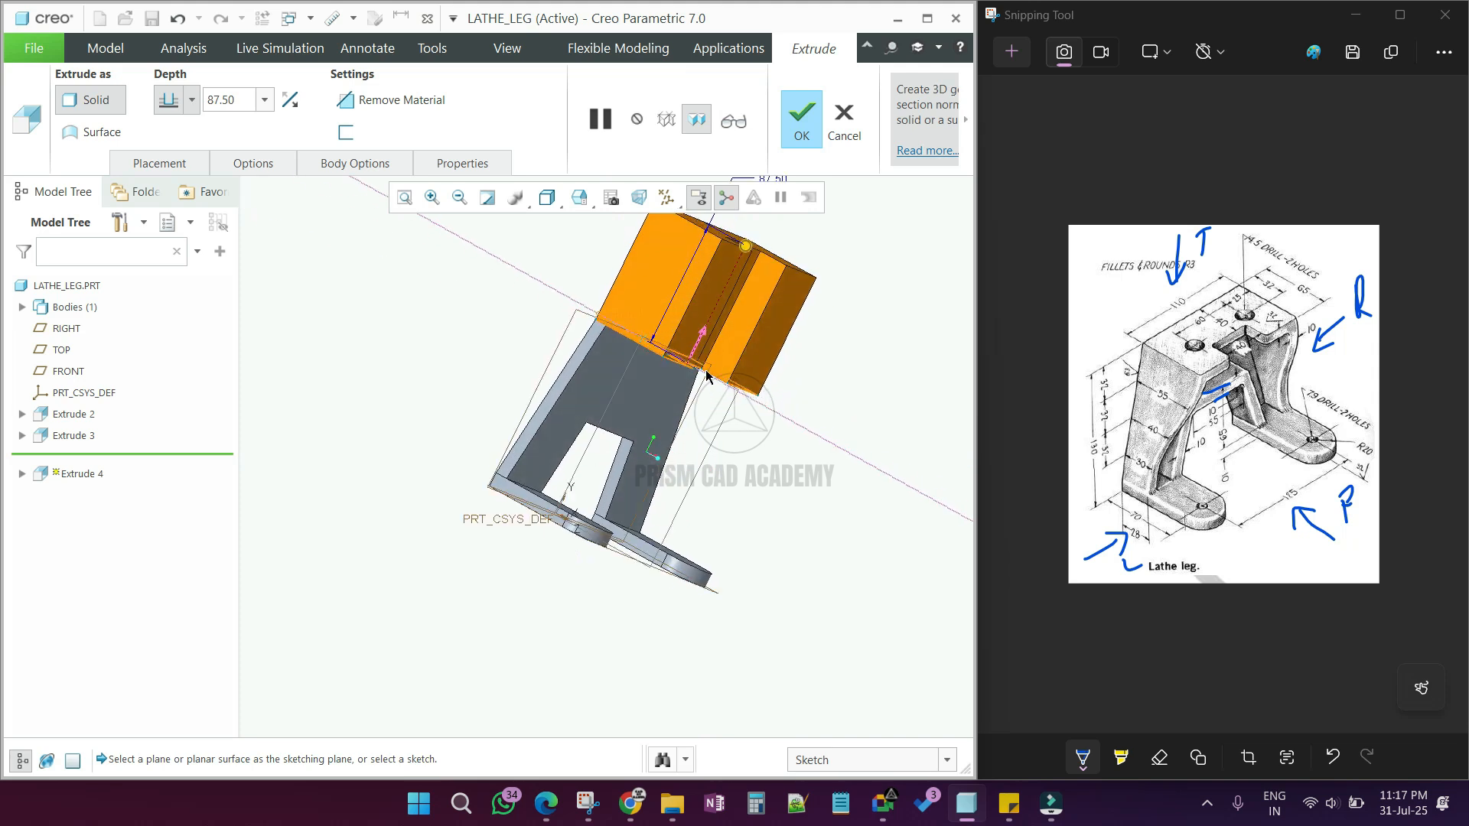
type("1")
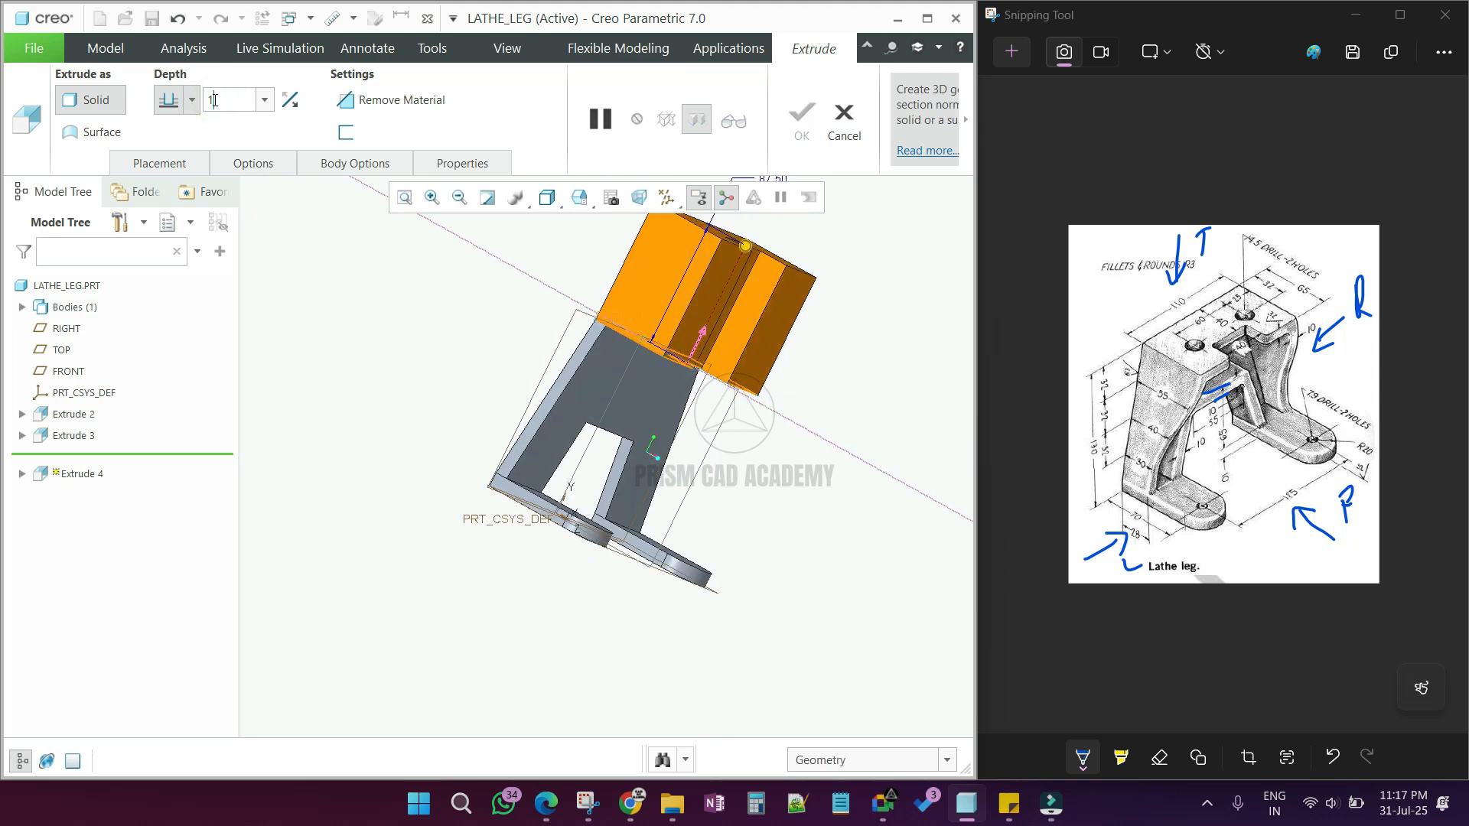
type("0")
key("Return")
left_click(290, 101)
scroll(660, 350, "down", 4)
mouse_move(647, 358)
middle_mouse_down()
mouse_move(553, 359)
mouse_move(803, 337)
middle_mouse_up()
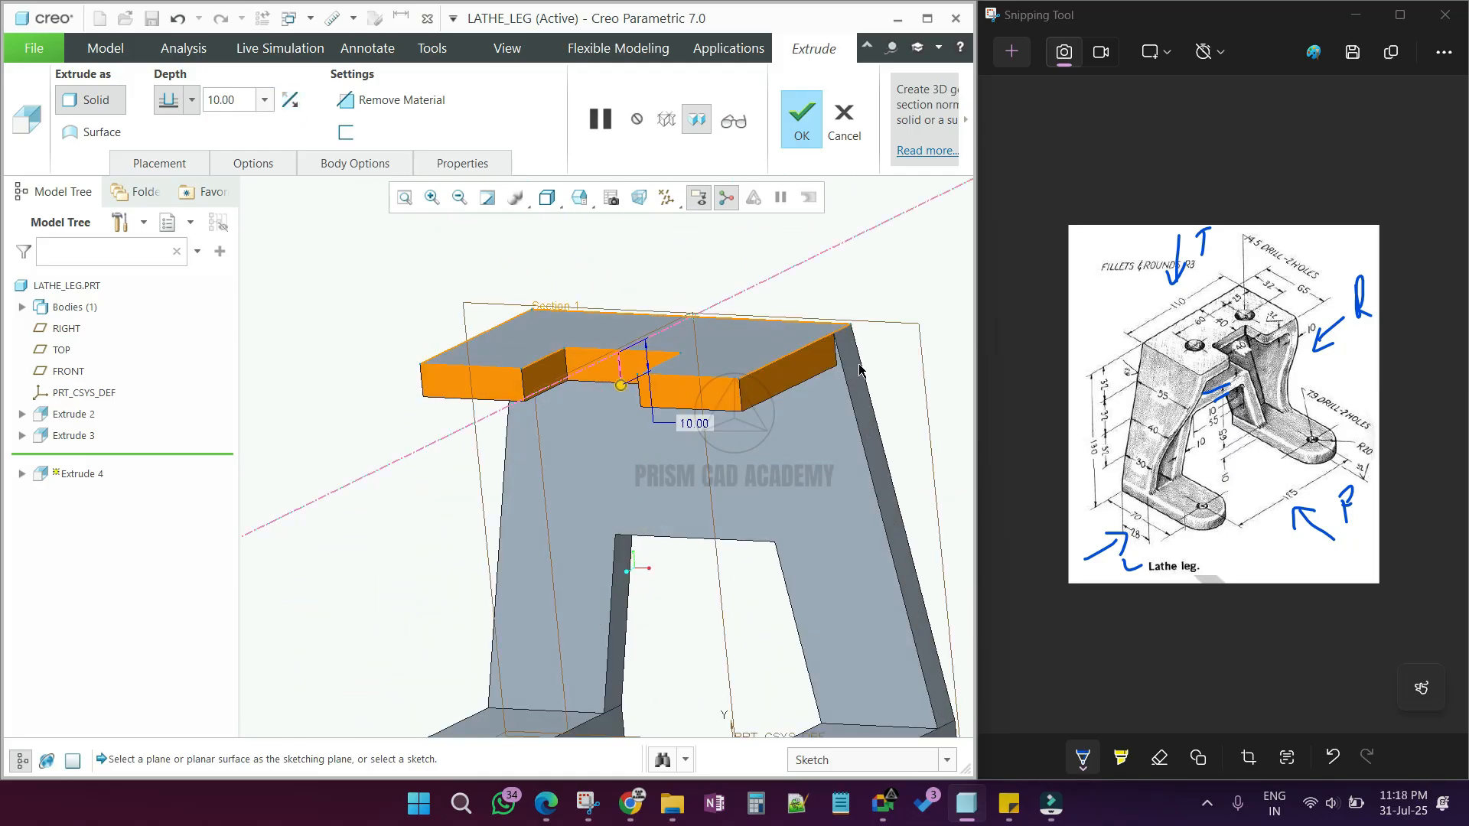
scroll(852, 365, "up", 2)
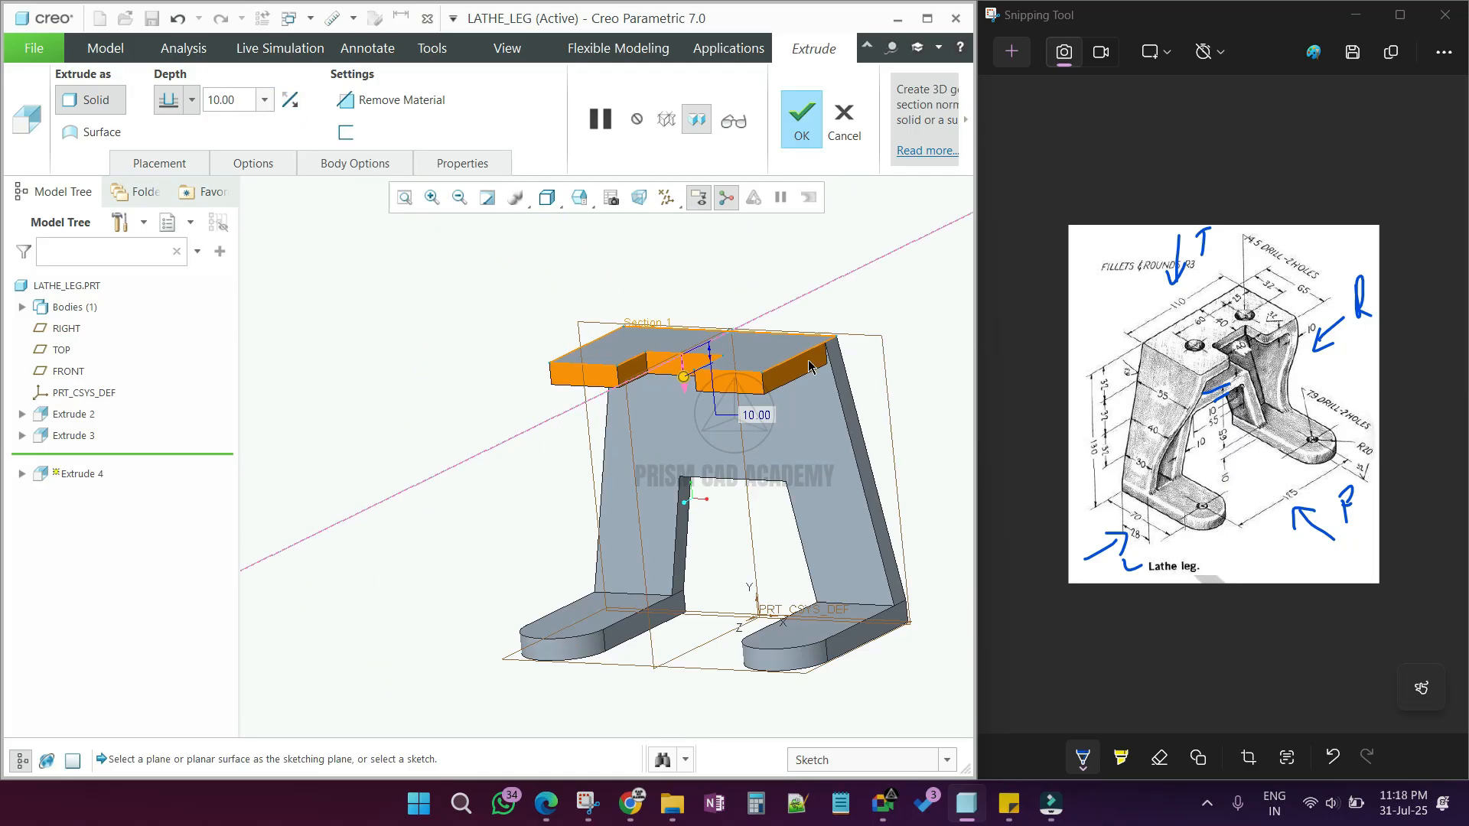
middle_click(866, 389)
Step: Start a new extrusion sketch on the slanted outer side face of the upright plate
scroll(819, 361, "down", 3)
scroll(834, 344, "down", 3)
scroll(764, 331, "up", 8)
middle_click_drag(767, 336, 752, 385)
scroll(802, 359, "down", 5)
scroll(805, 358, "up", 2)
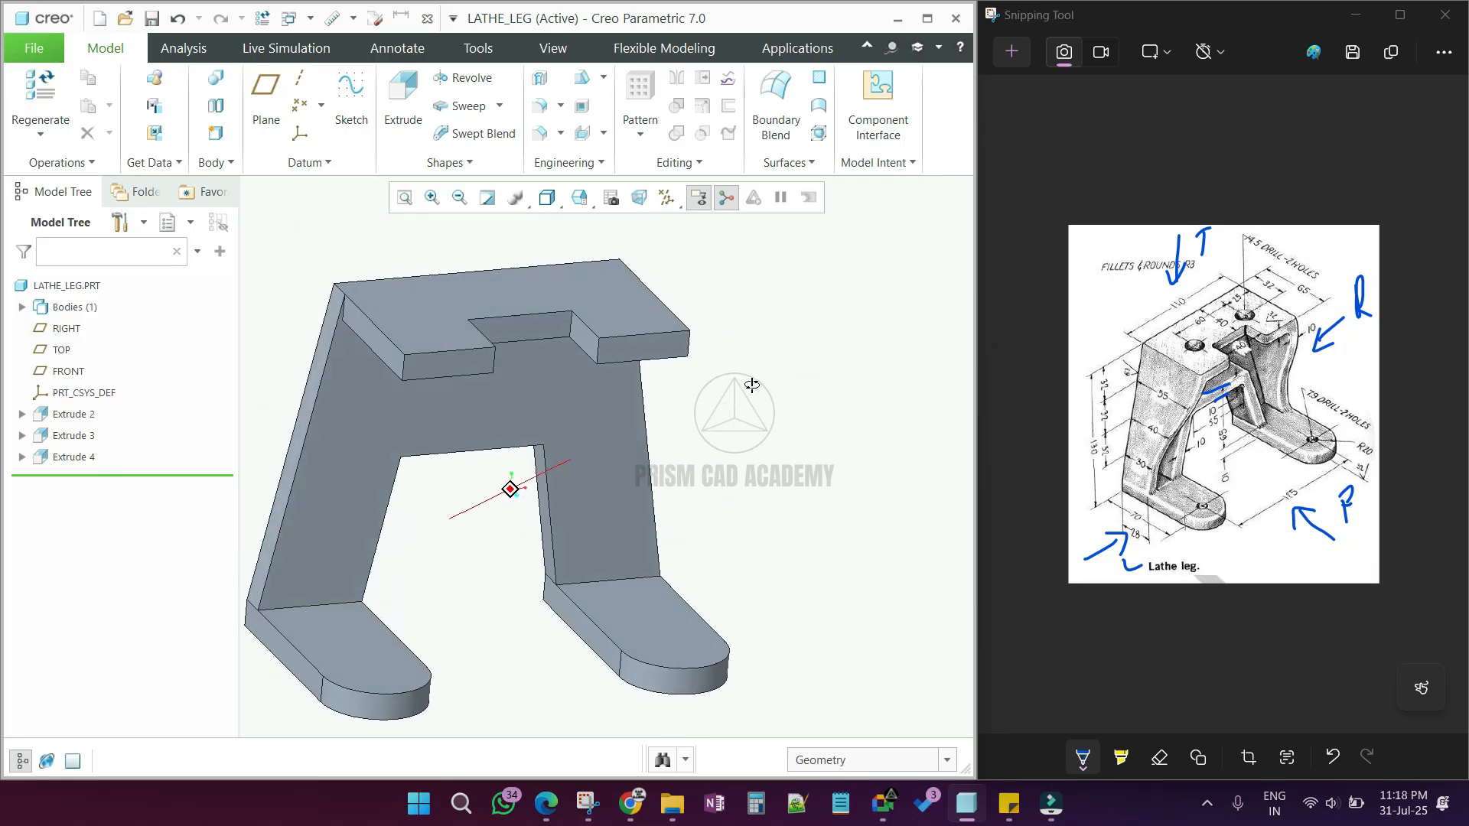
middle_click_drag(564, 534, 511, 497)
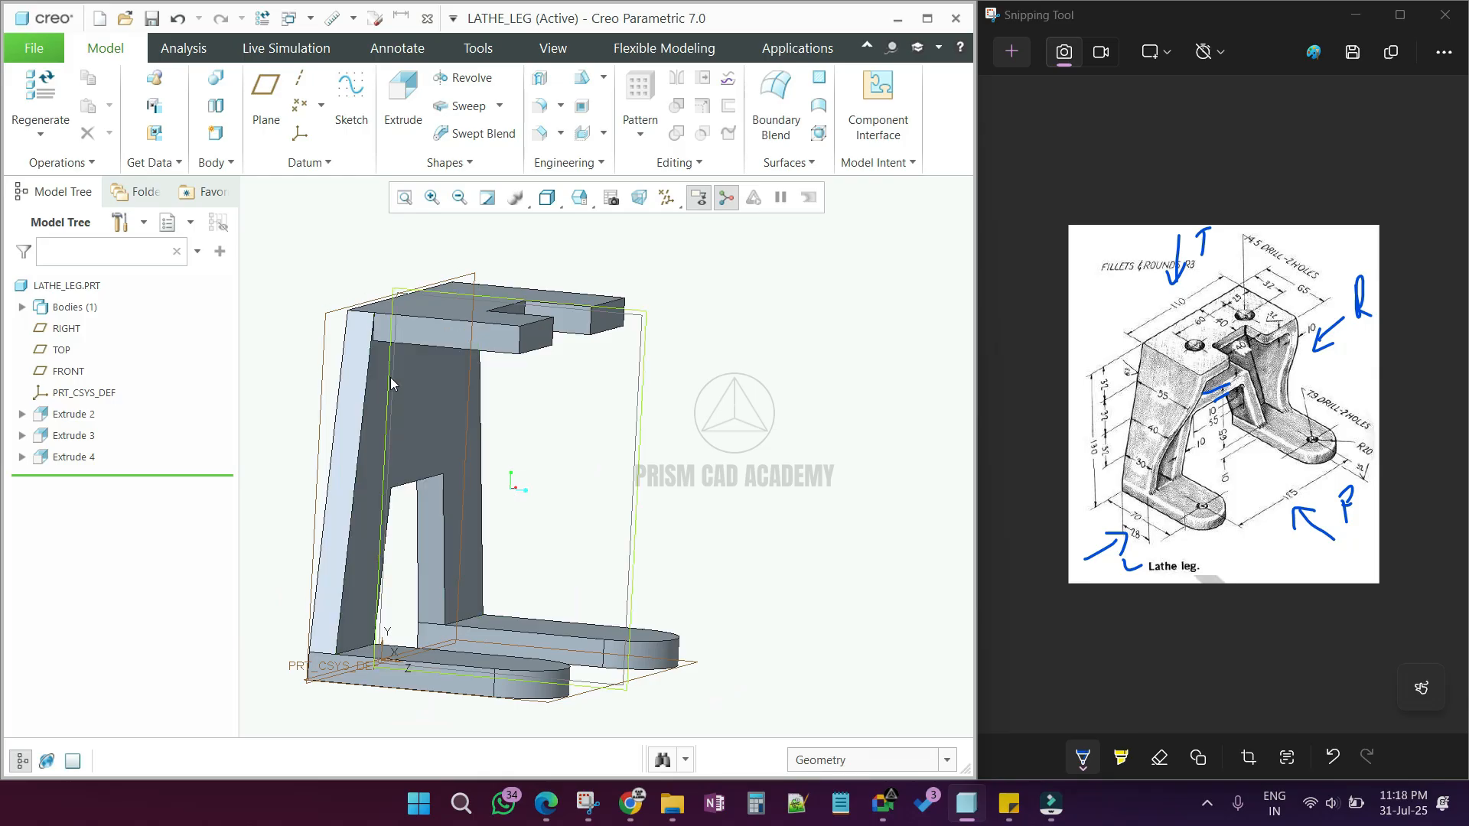
left_click(350, 359)
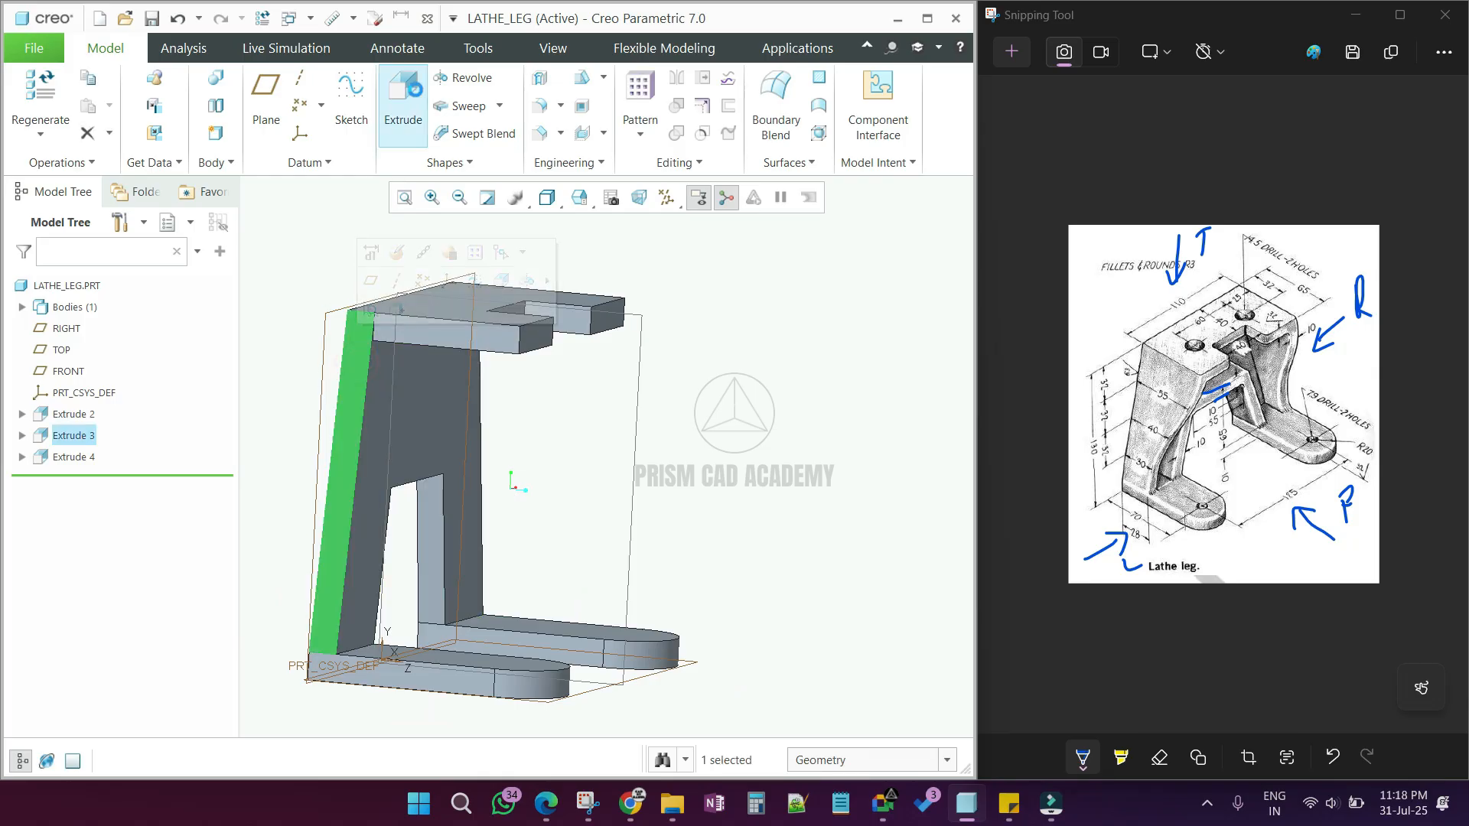
left_click(403, 90)
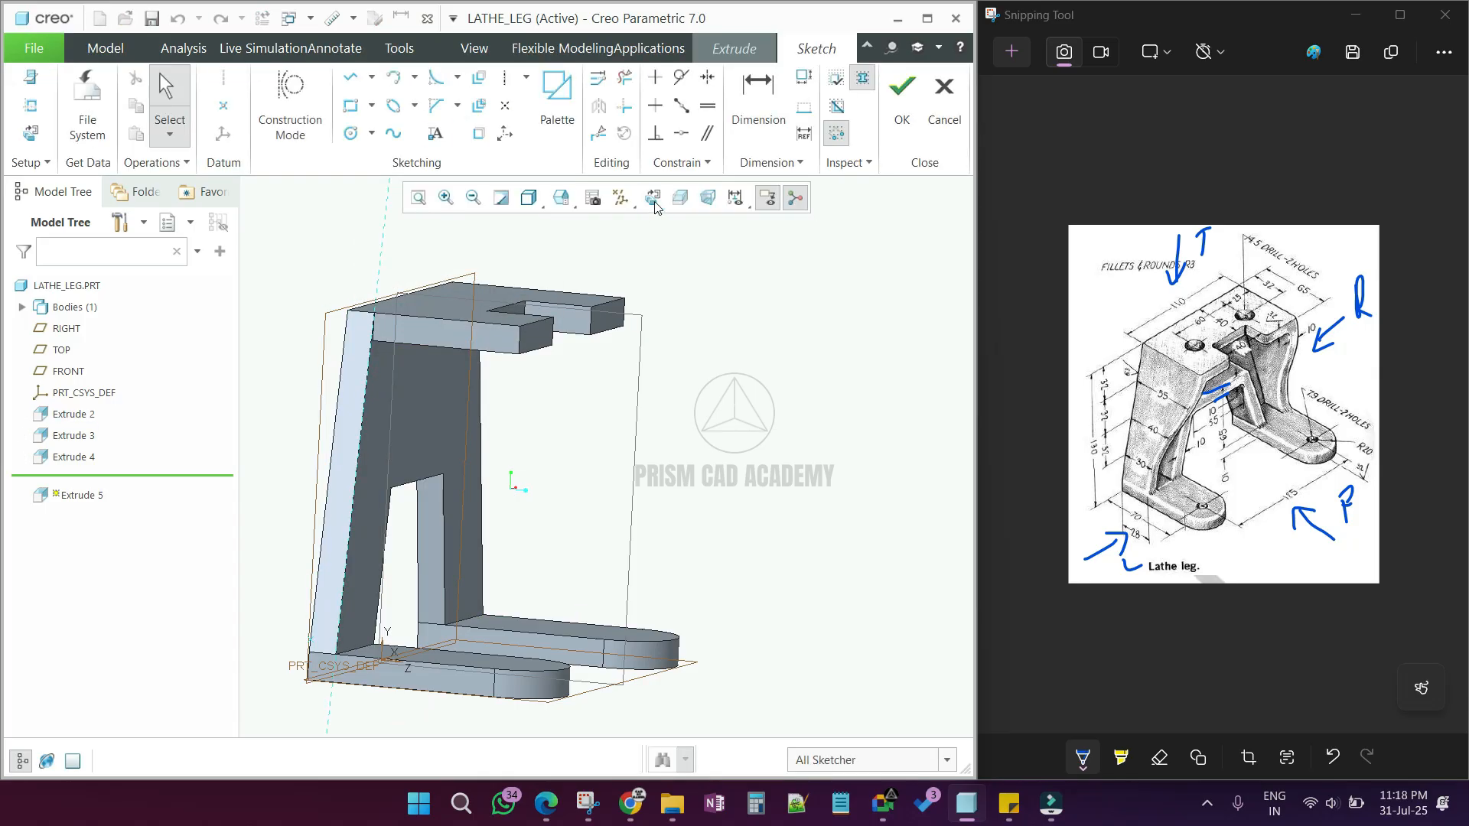
left_click(654, 205)
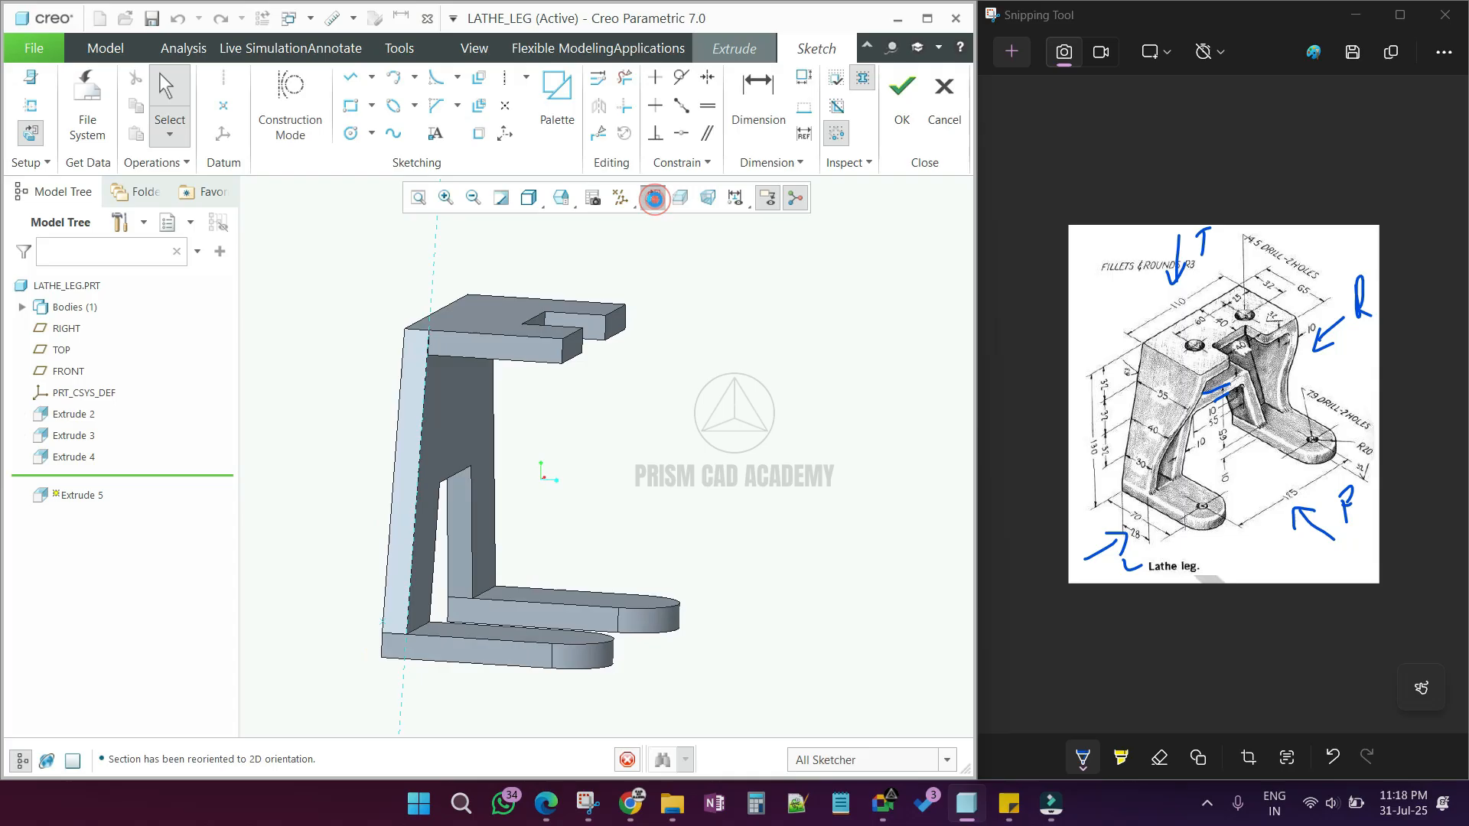
Step: Place a sketch point below the top block and dimension it 55 mm from the plate's back edge
left_click(504, 105)
left_click(627, 415)
middle_click(693, 423)
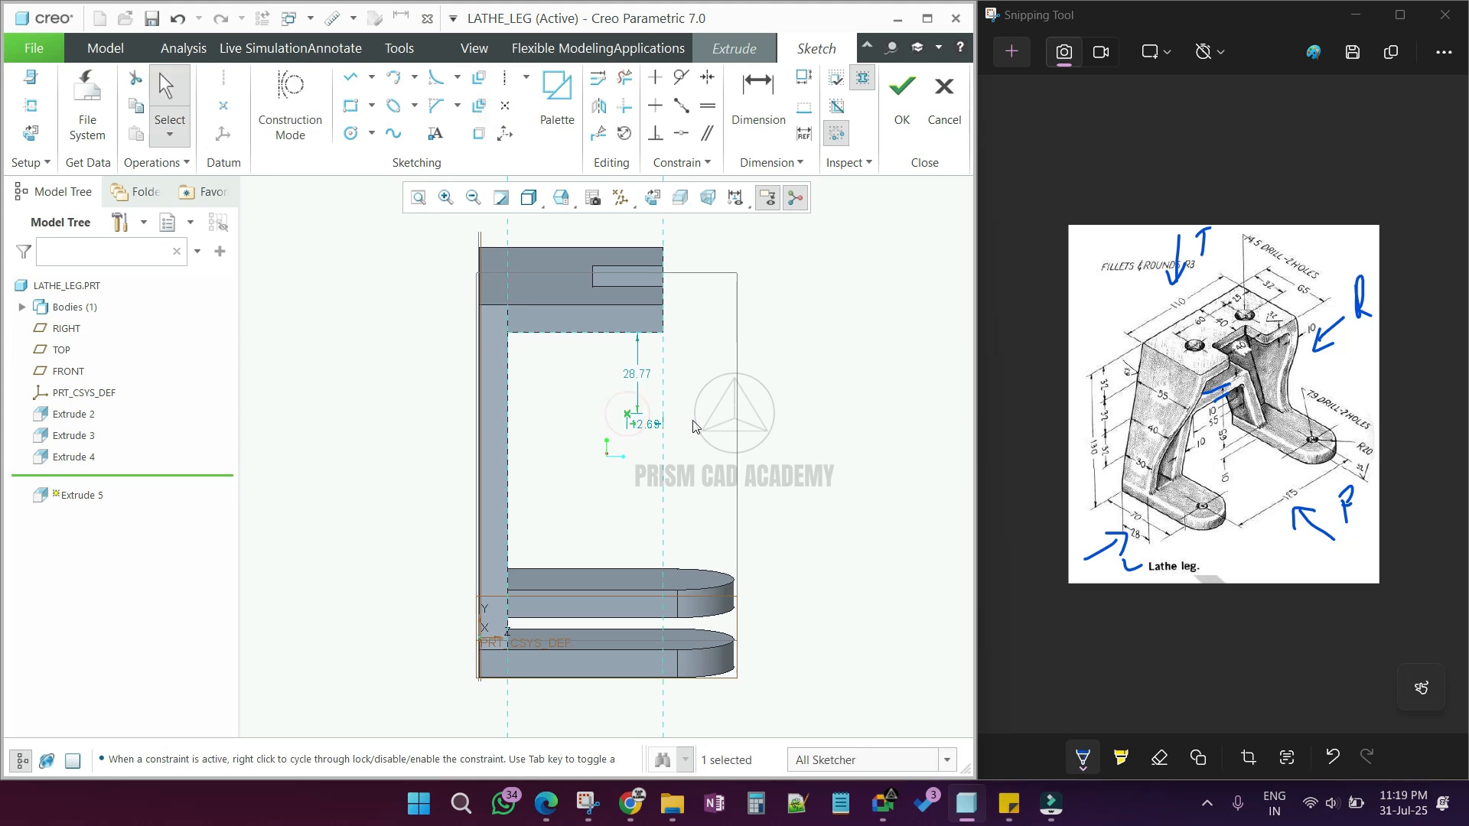
left_click(758, 96)
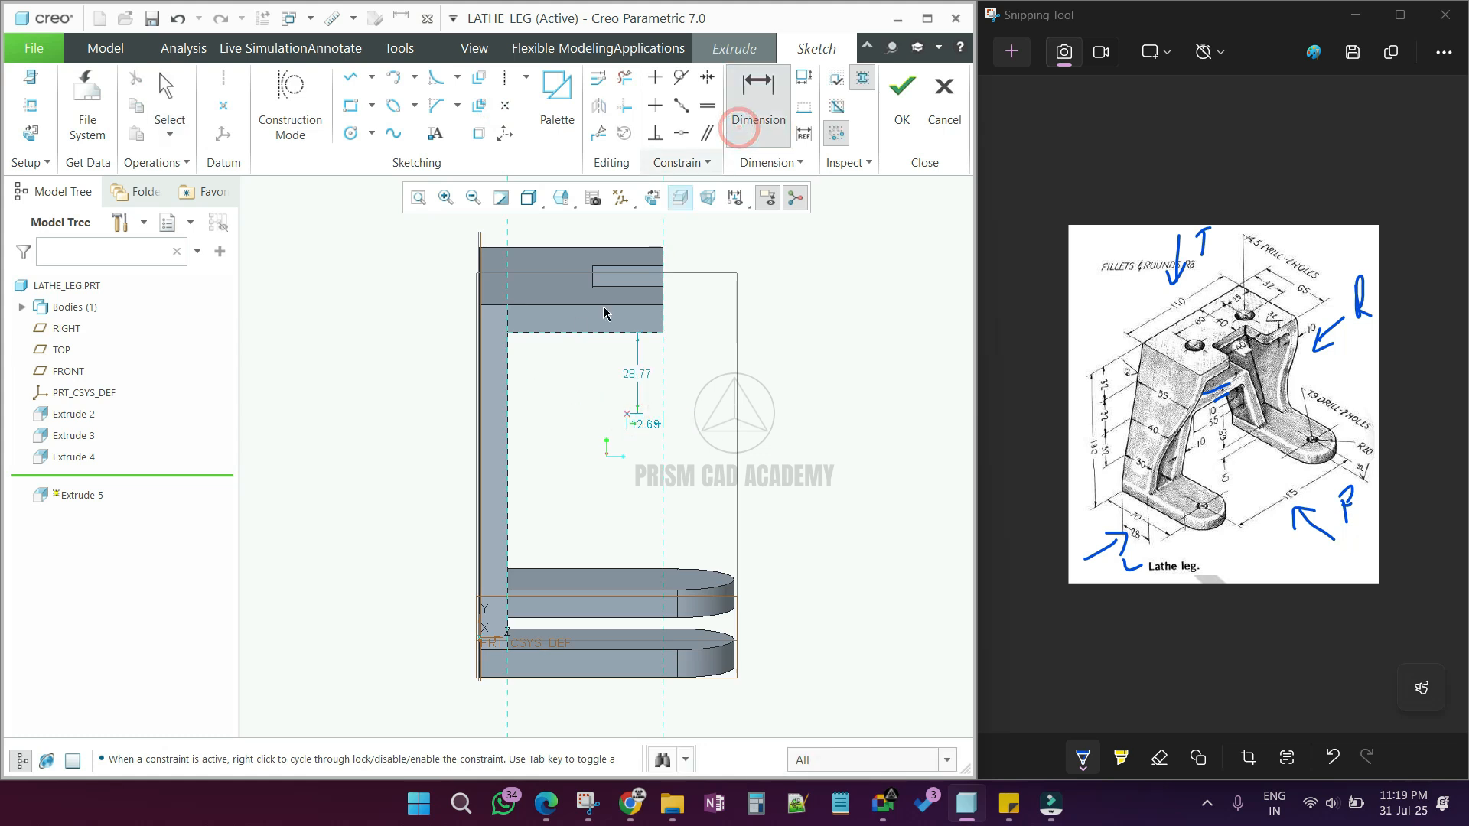
left_click(480, 401)
left_click(628, 414)
middle_click(623, 417)
type("55")
key("Return")
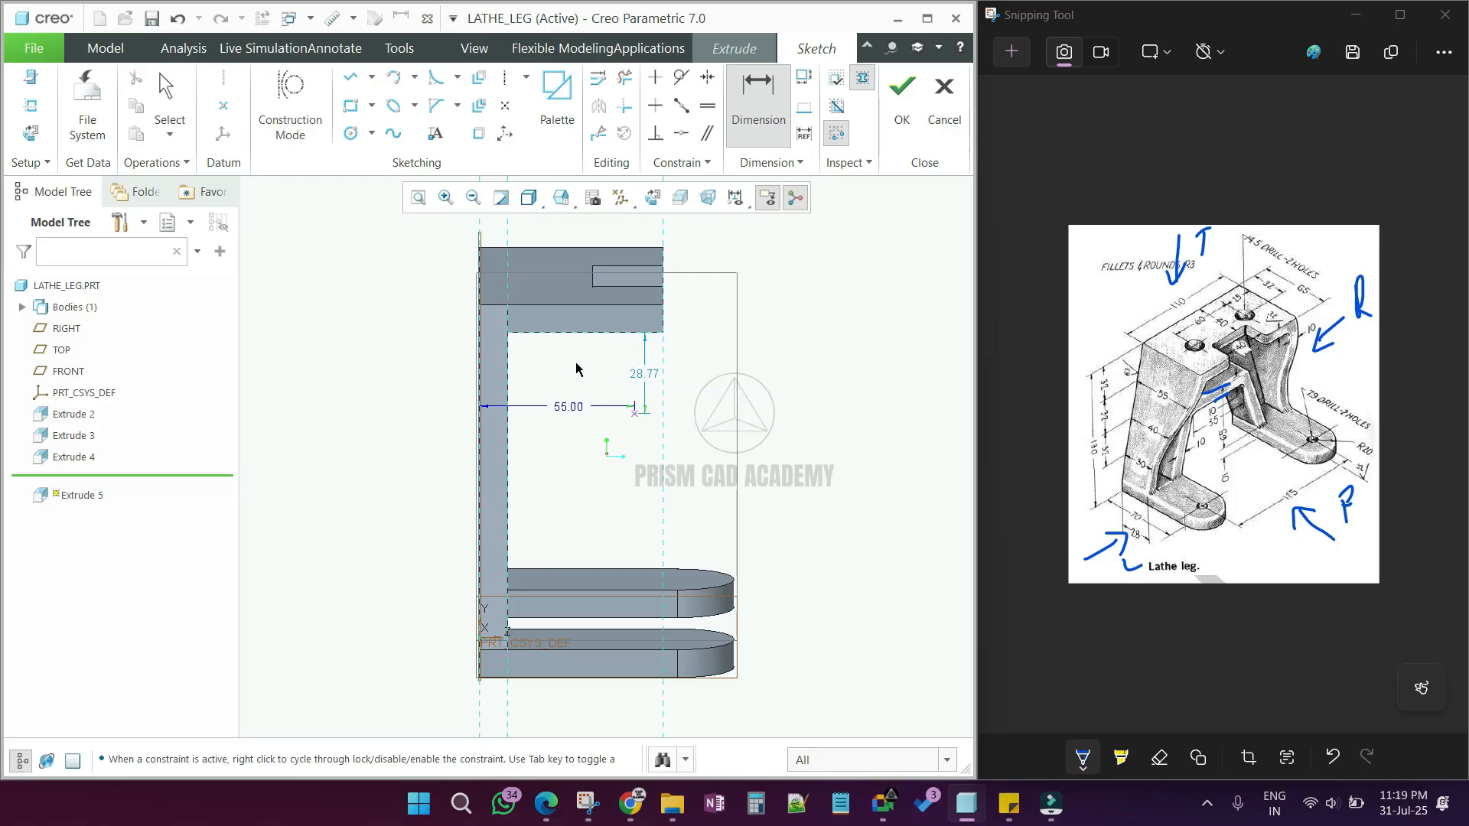
Step: Dimension the point 32 mm below the top edge of the plate's side face
left_click(498, 304)
middle_click(372, 362)
type("32")
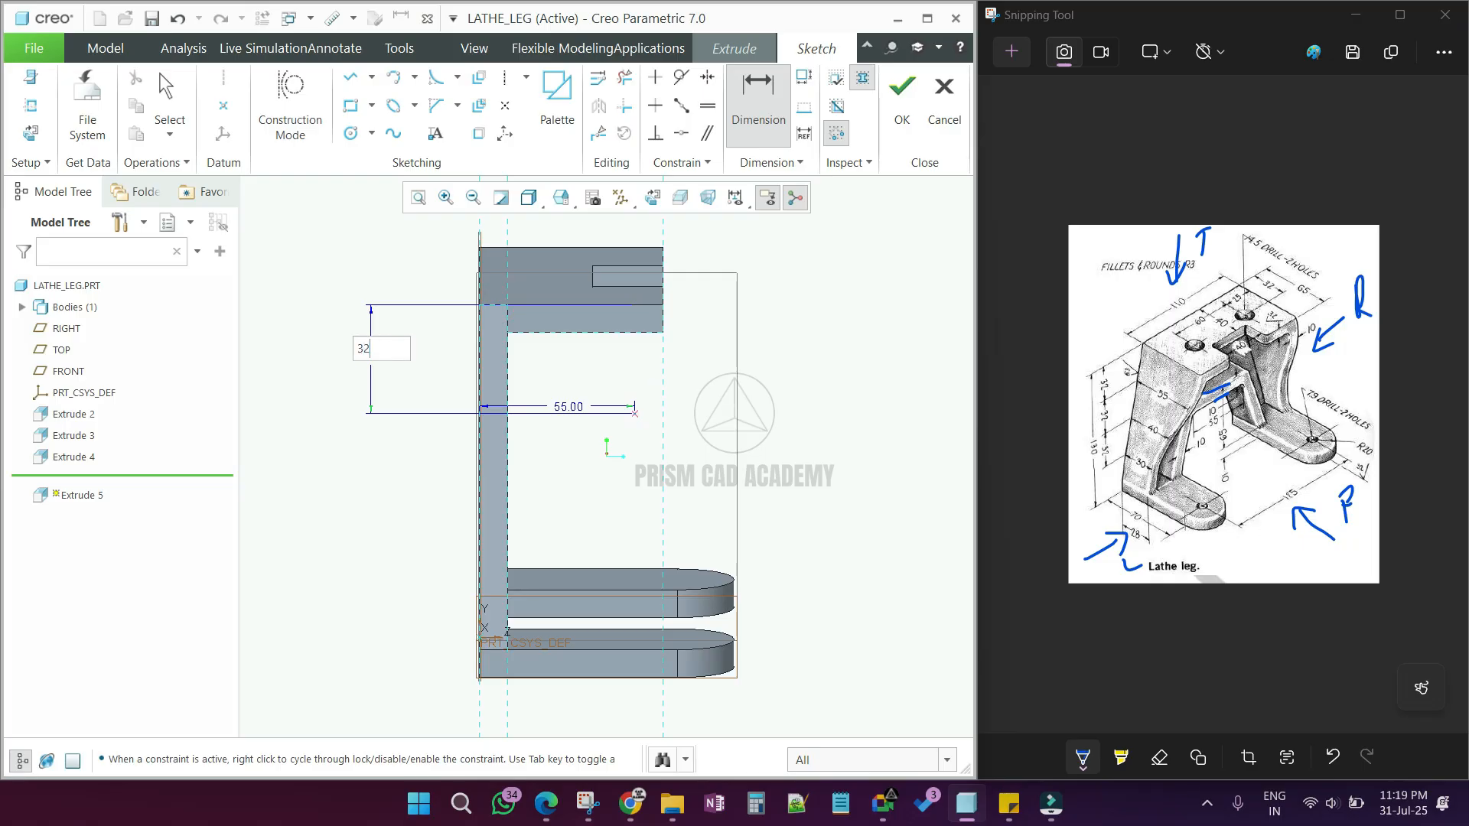
key("Return")
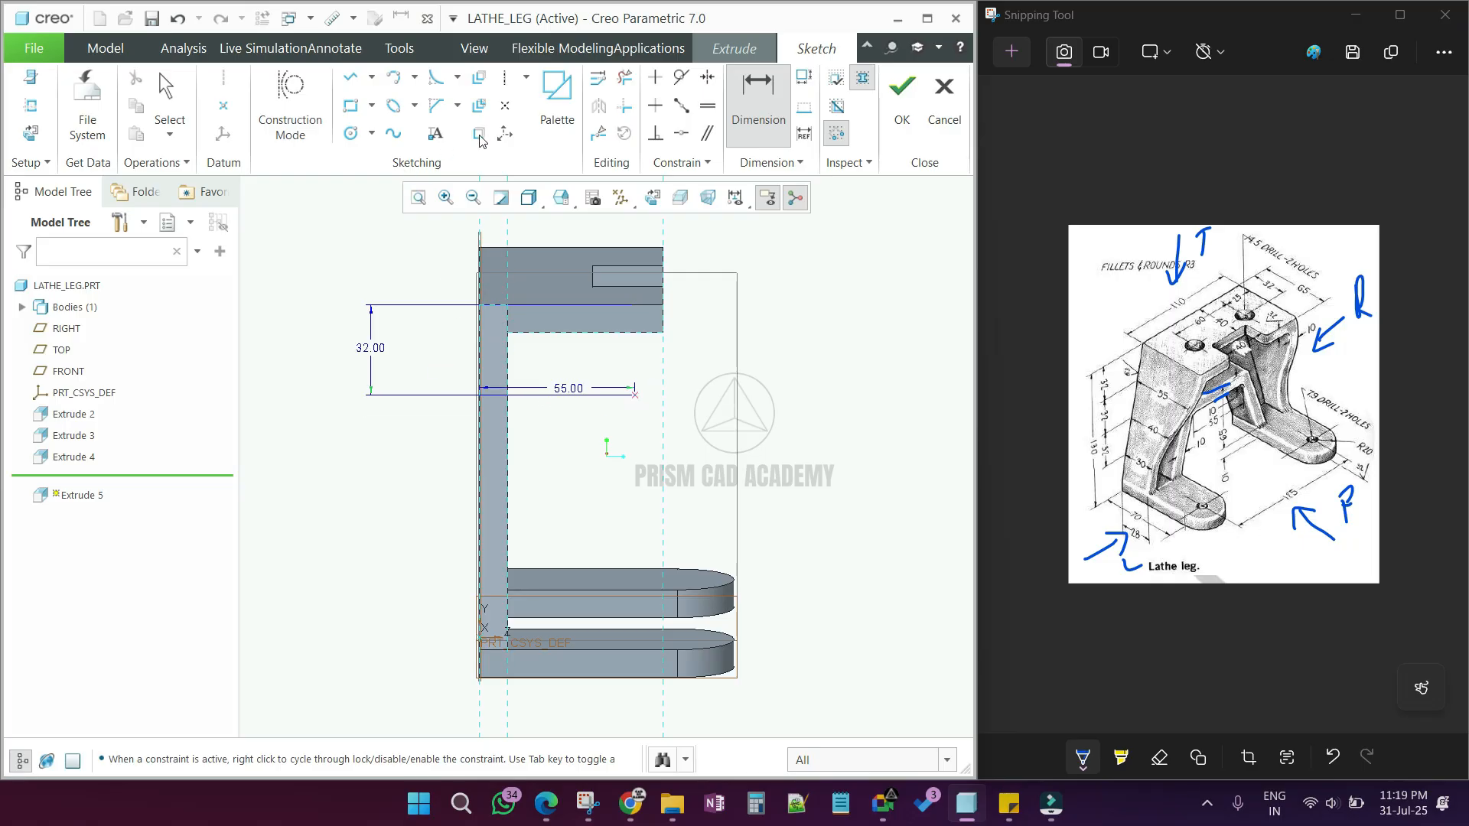
Step: Place a second sketch point and dimension it 32 mm below the first point
left_click(505, 105)
middle_click(599, 443)
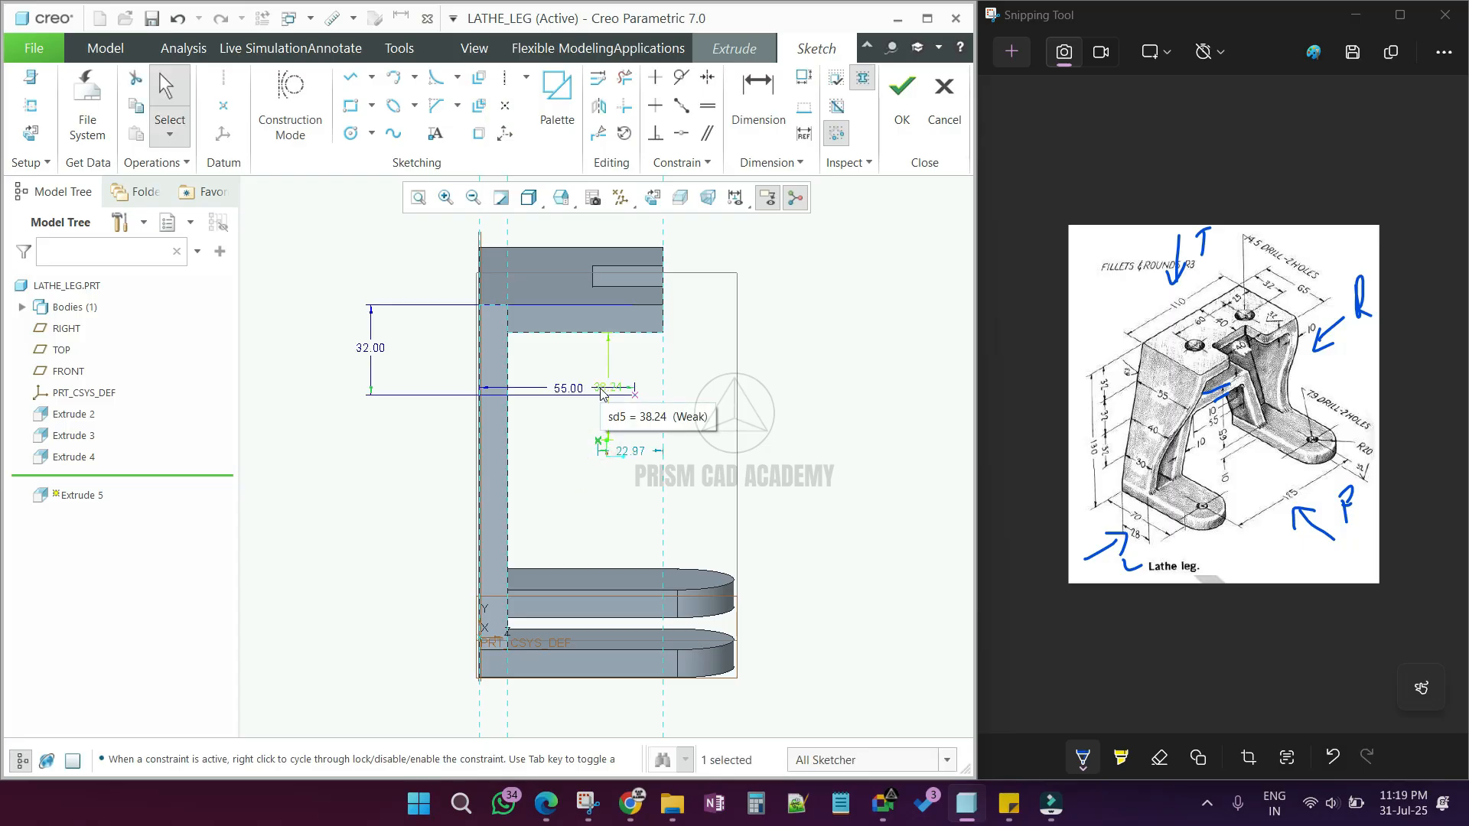
left_click(742, 125)
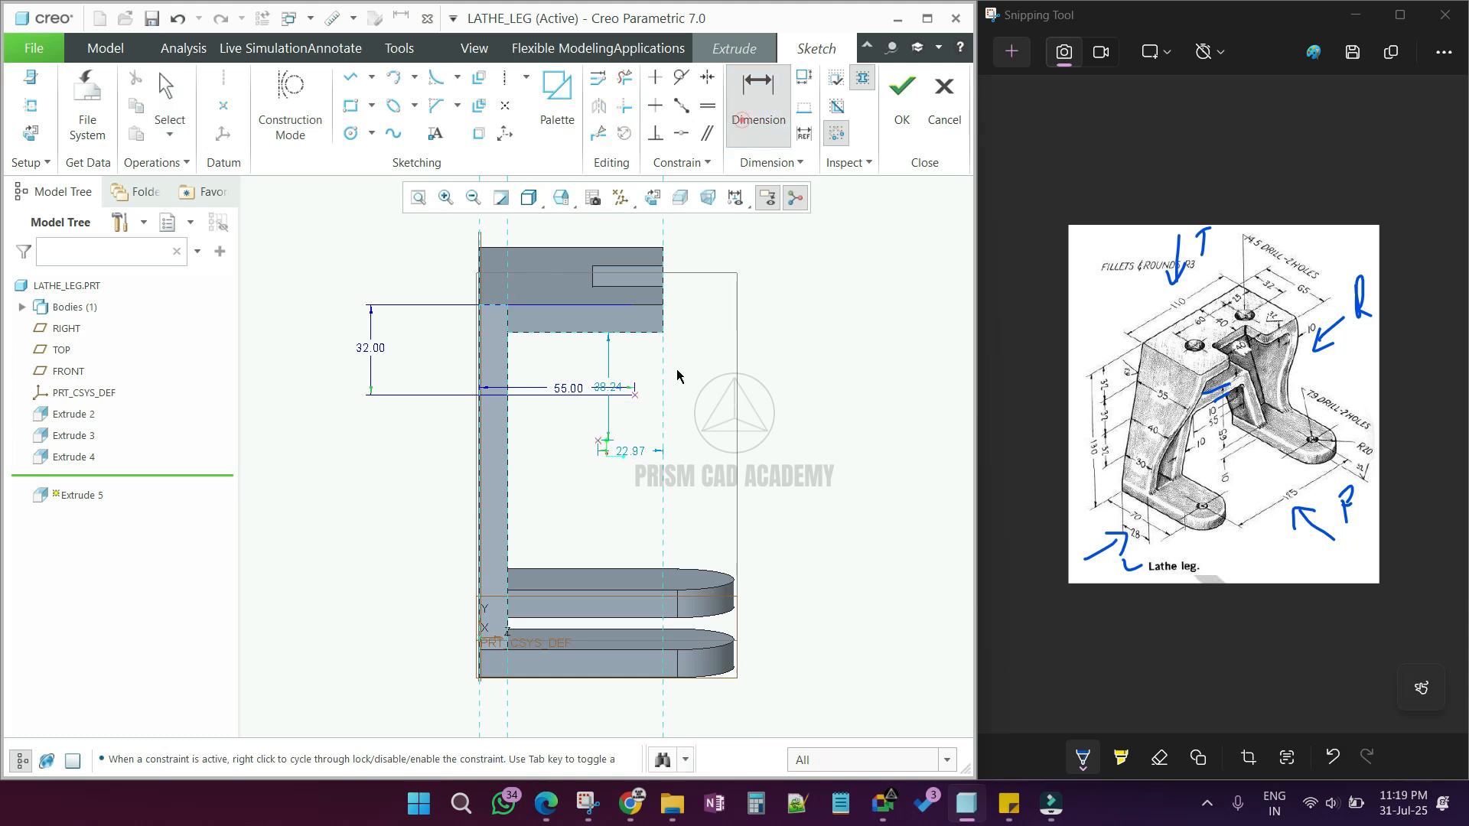
middle_click(437, 433)
key("Return")
Step: Dimension the second point 40 mm from the plate's back edge
left_click(482, 505)
left_click(597, 486)
middle_click(580, 481)
type("40")
key("Return")
middle_click(563, 500)
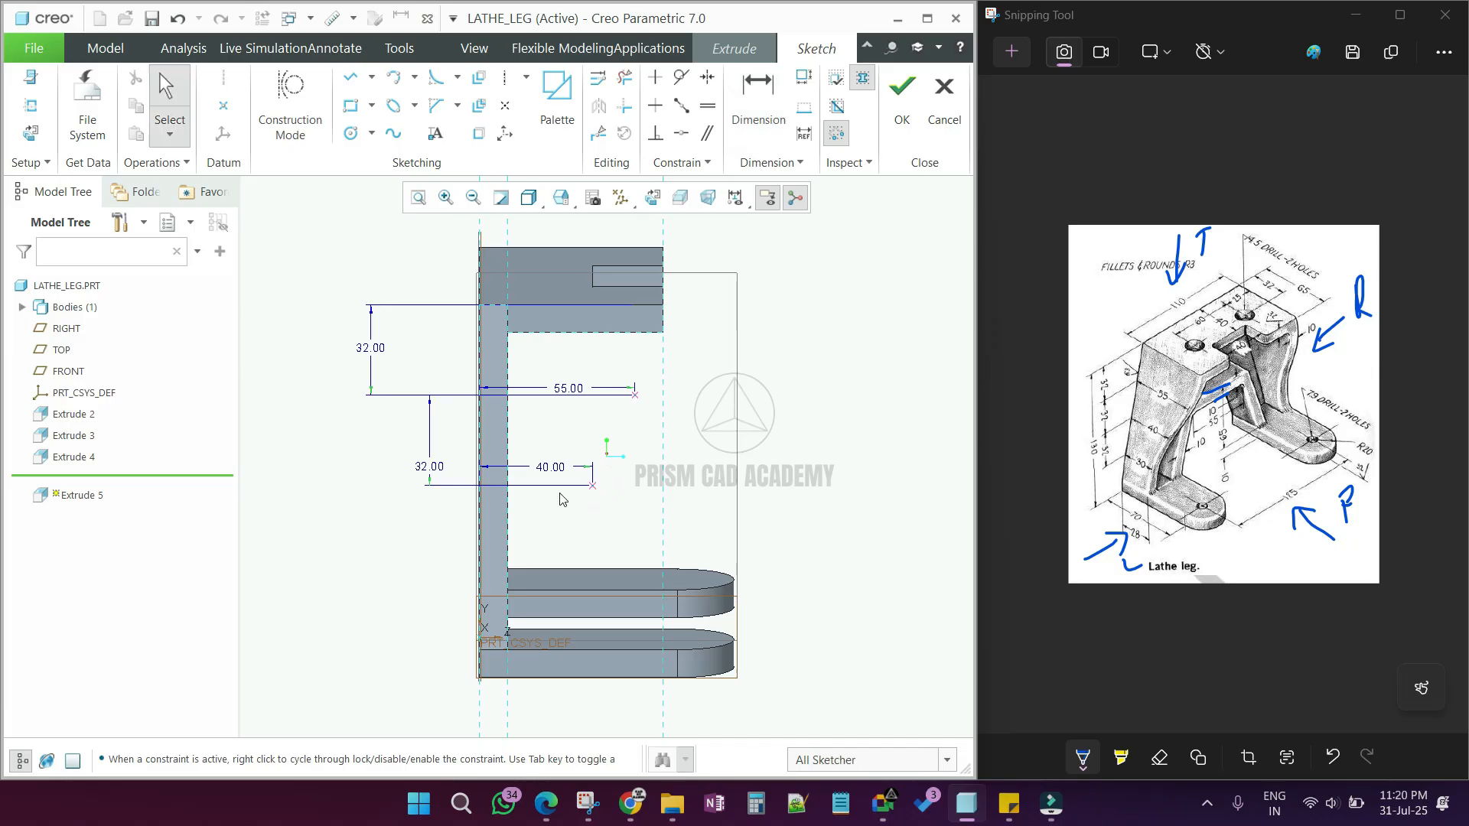
Step: Place a third sketch point near the feet and dimension it 30 mm from the plate's back edge
left_click(505, 105)
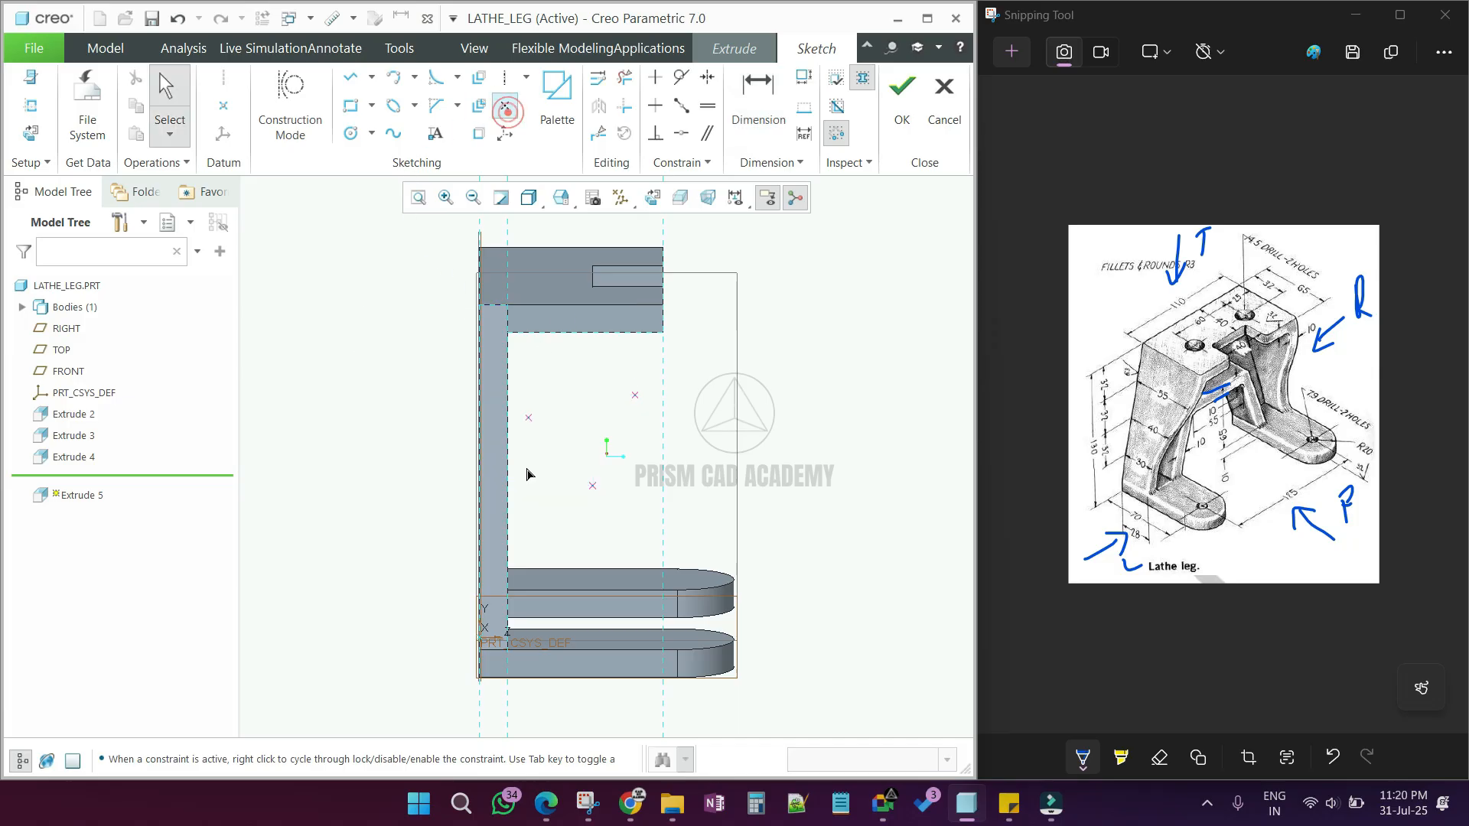
left_click(545, 548)
middle_click(548, 549)
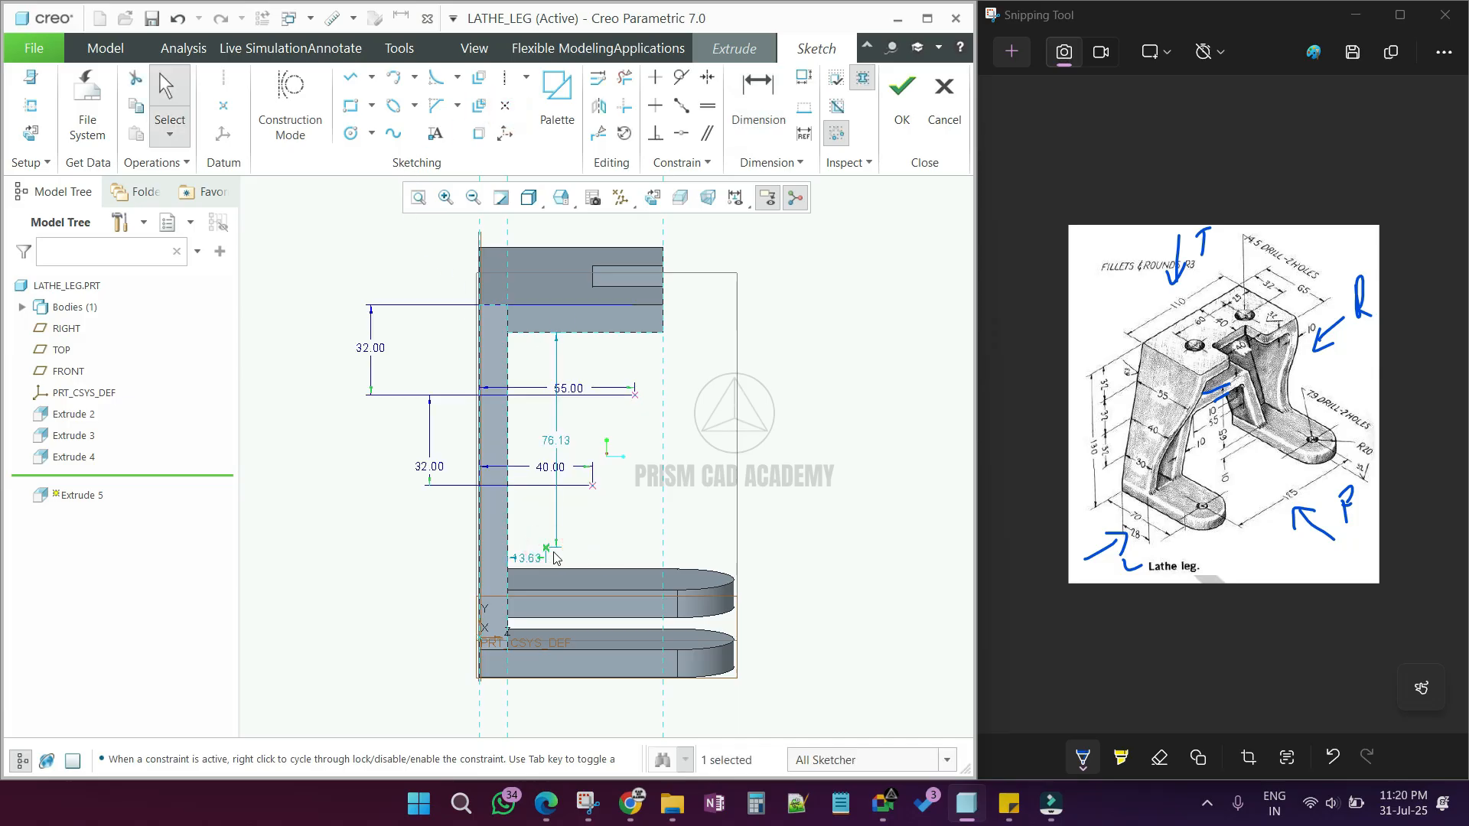
left_click(742, 138)
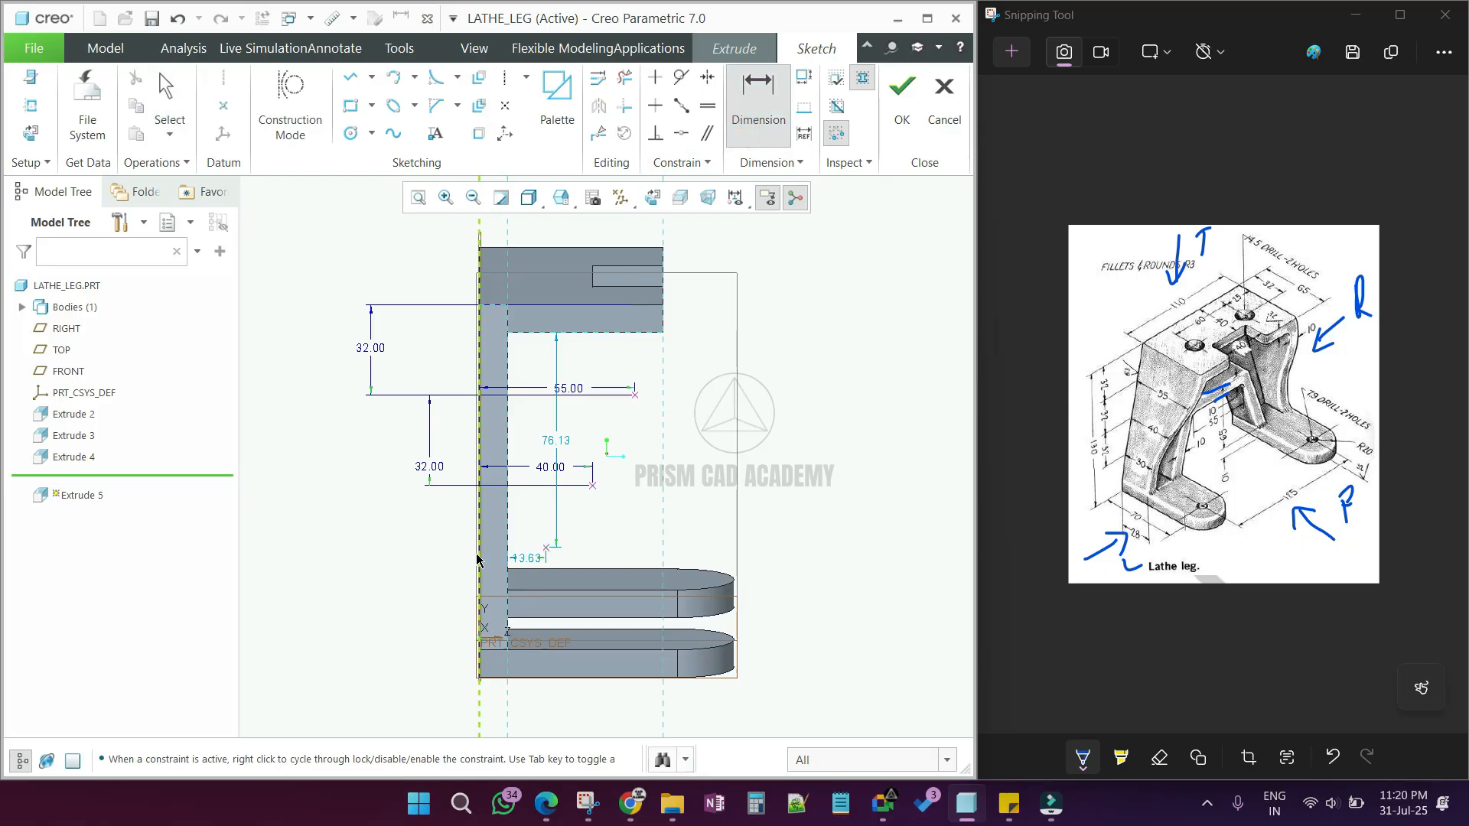
left_click(480, 552)
left_click(546, 548)
middle_click(443, 567)
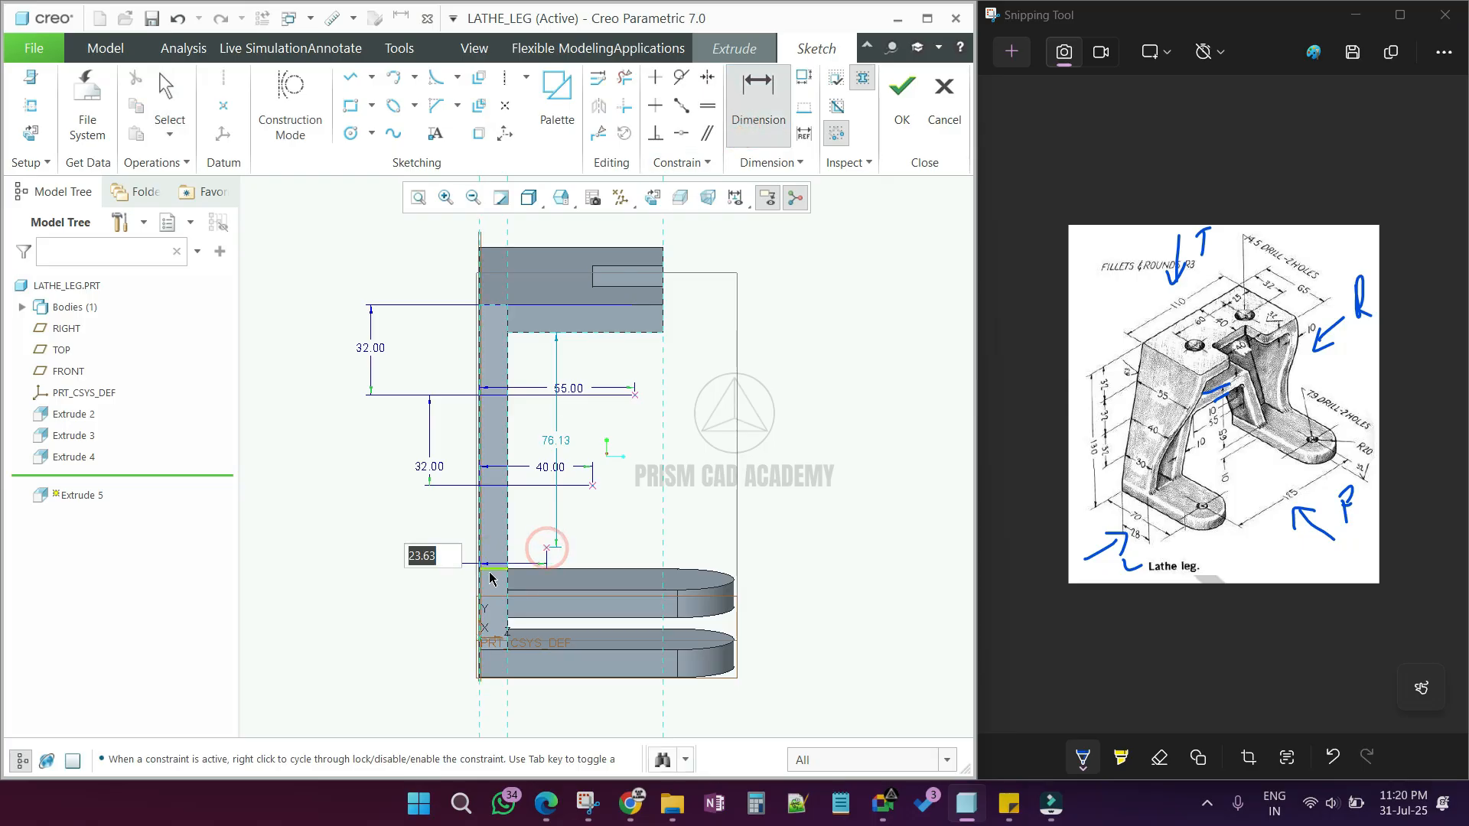
type("30")
key("Return")
Step: Dimension the third point 32 mm below the second point
left_click(561, 548)
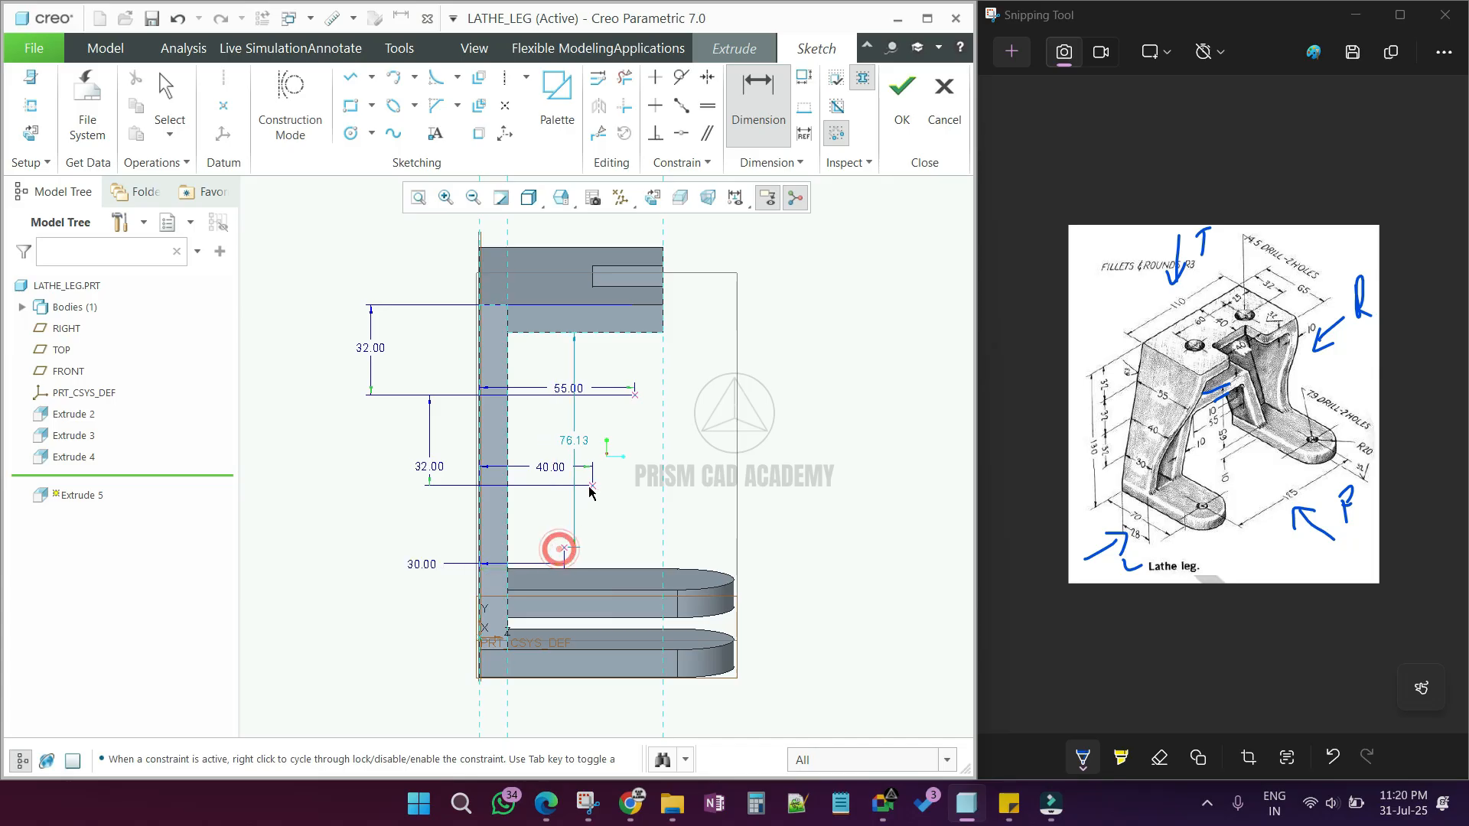
left_click(593, 485)
middle_click(452, 529)
type("32")
key("Return")
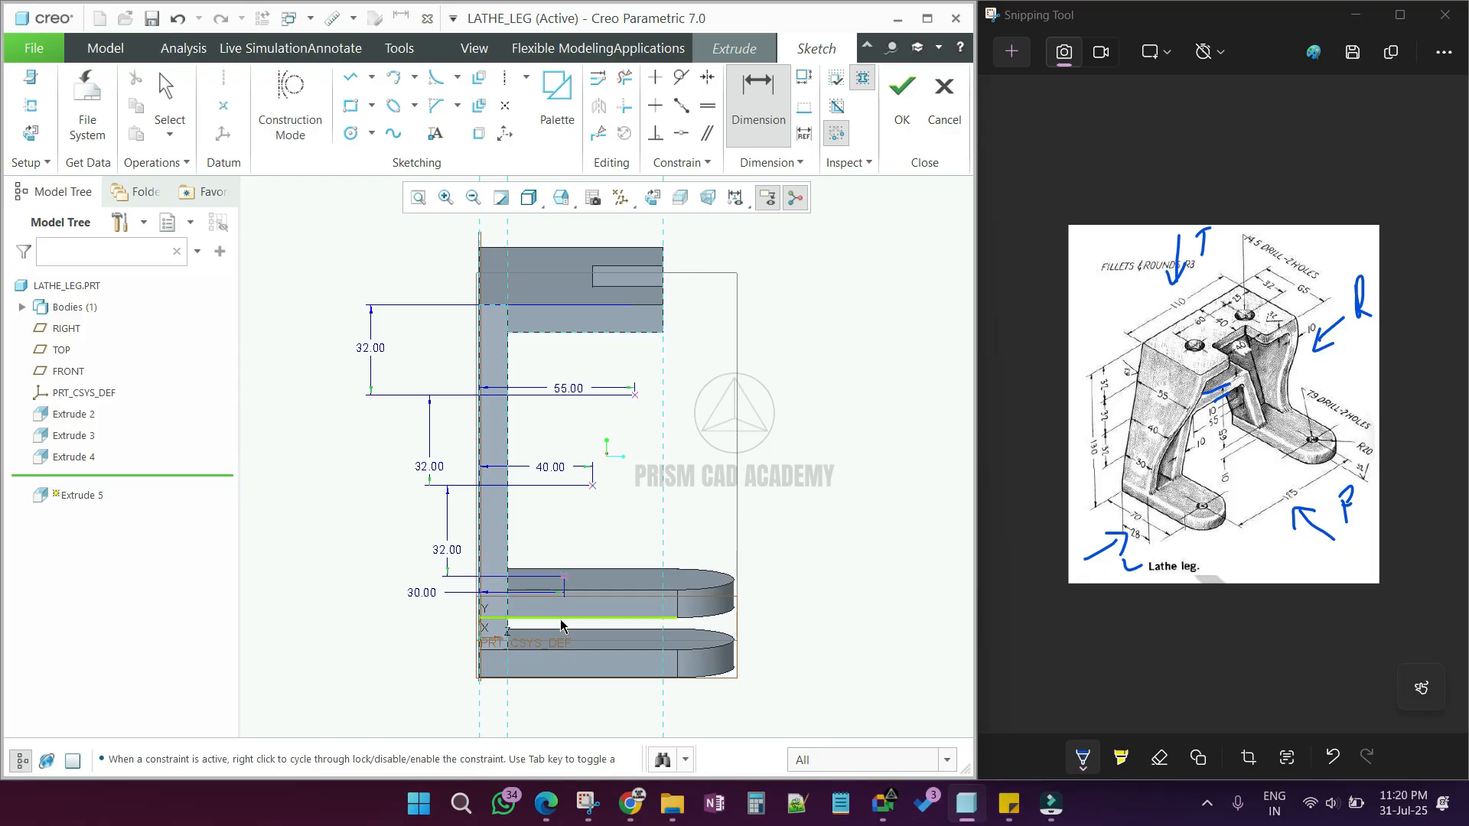
scroll(560, 581, "up", 5)
scroll(559, 539, "down", 6)
scroll(561, 543, "up", 4)
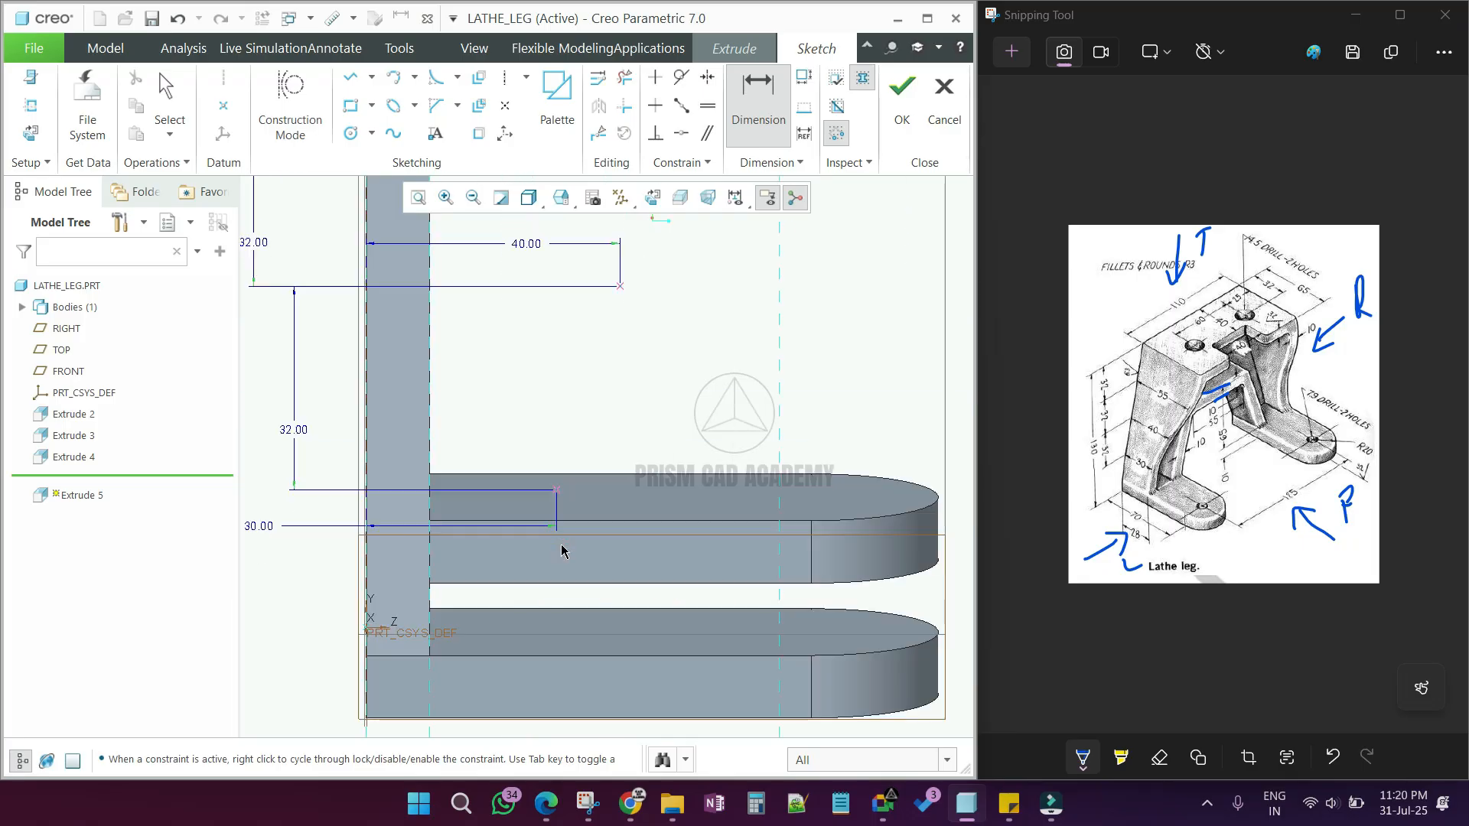
middle_click(531, 570)
Step: Draw a line chain down the block's front edge and through the three points, ending on the foot's top edge 28 mm from the plate's back edge
scroll(532, 578, "down", 4)
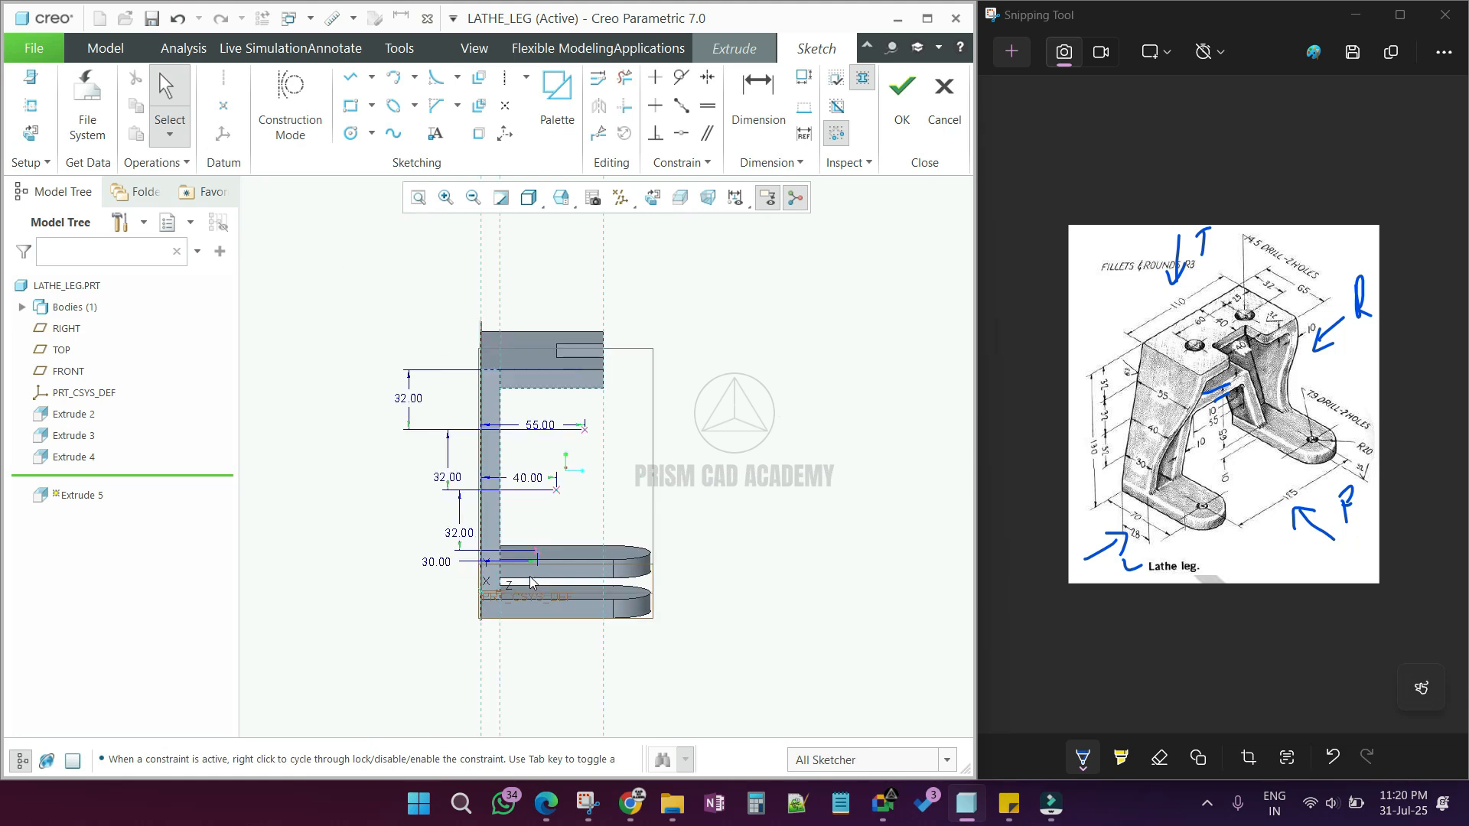
scroll(571, 457, "up", 3)
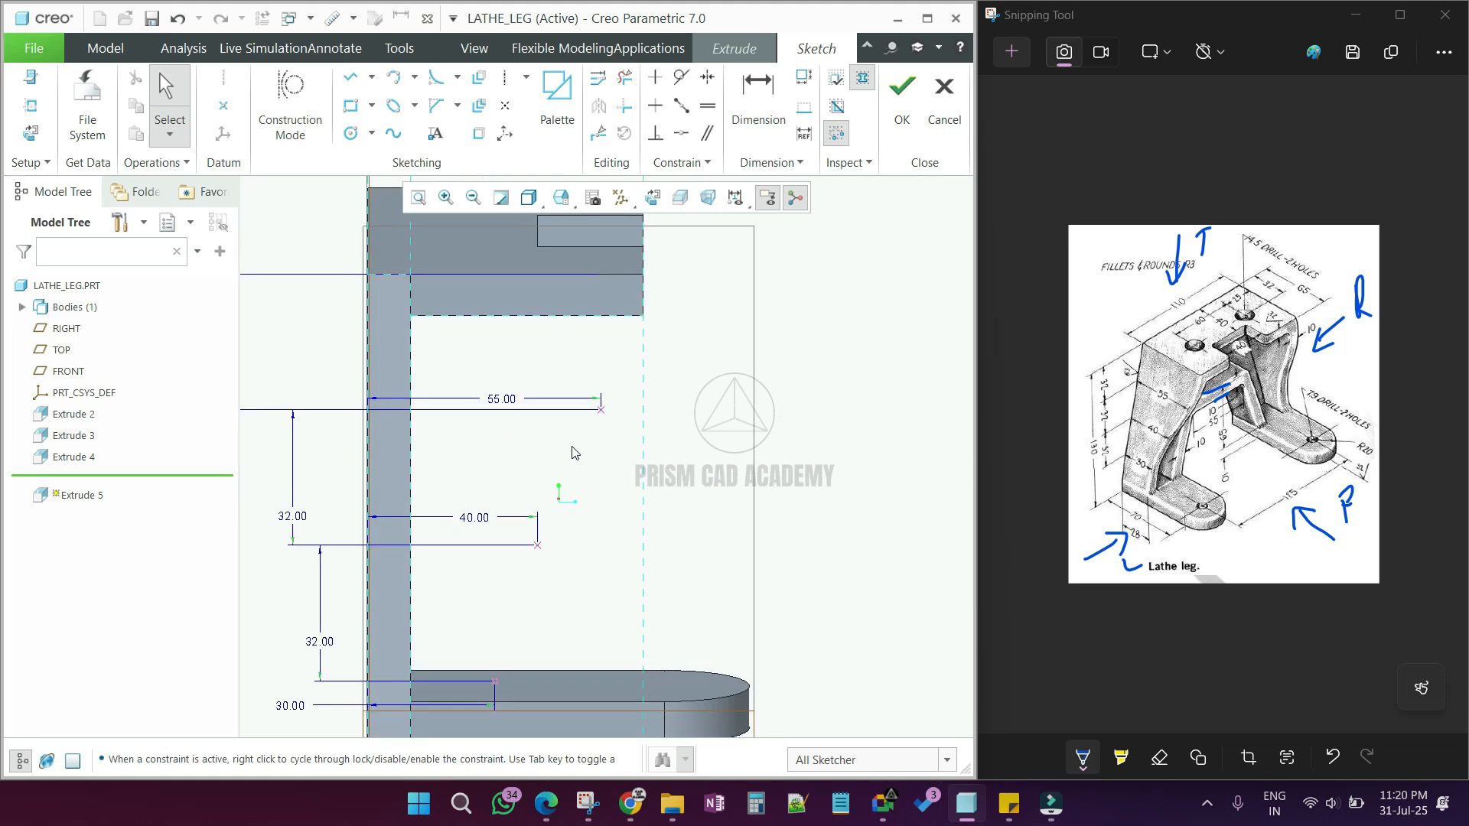
scroll(626, 363, "down", 2)
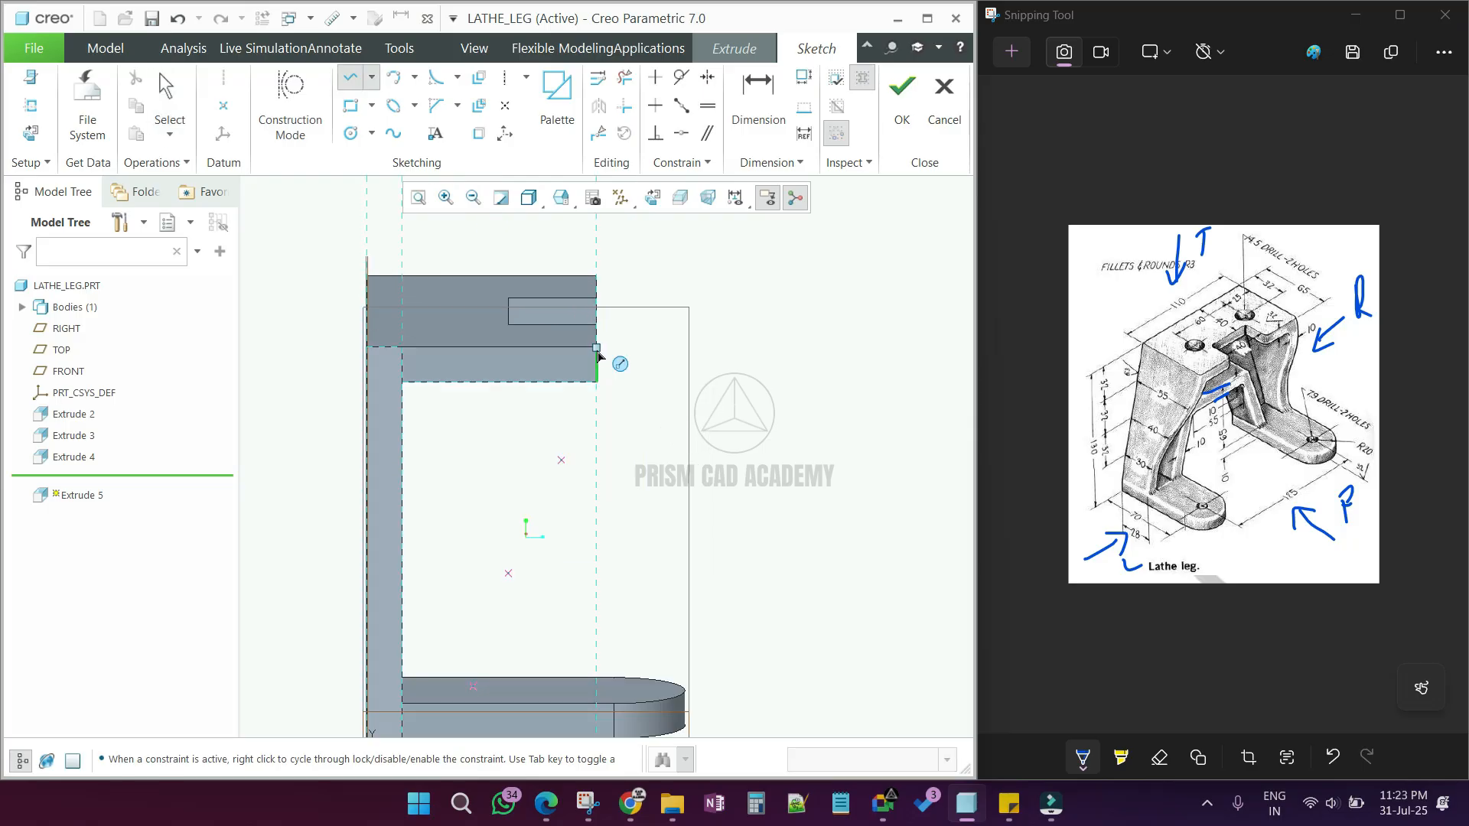
left_click(597, 381)
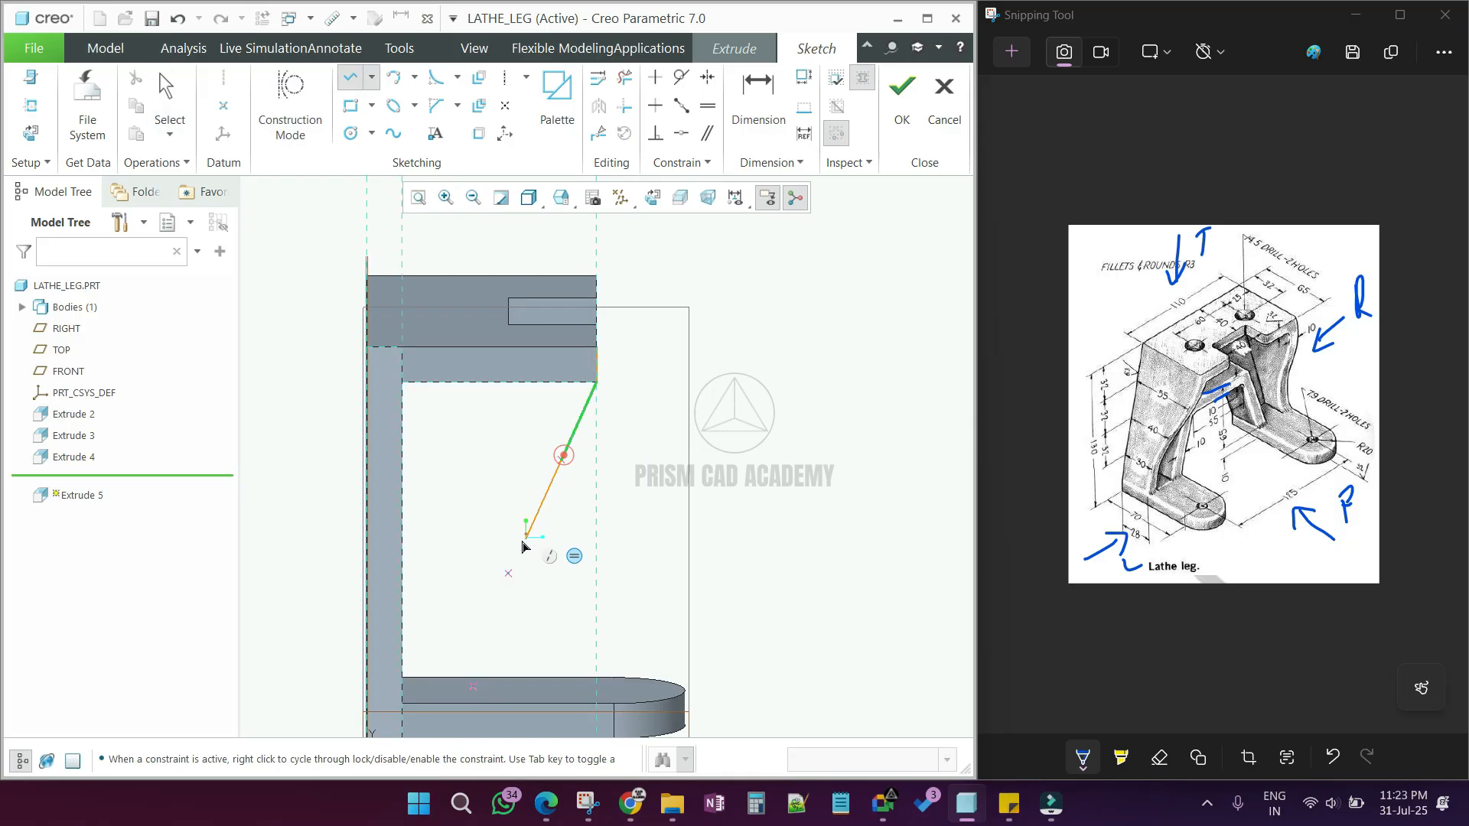
scroll(482, 682, "down", 3)
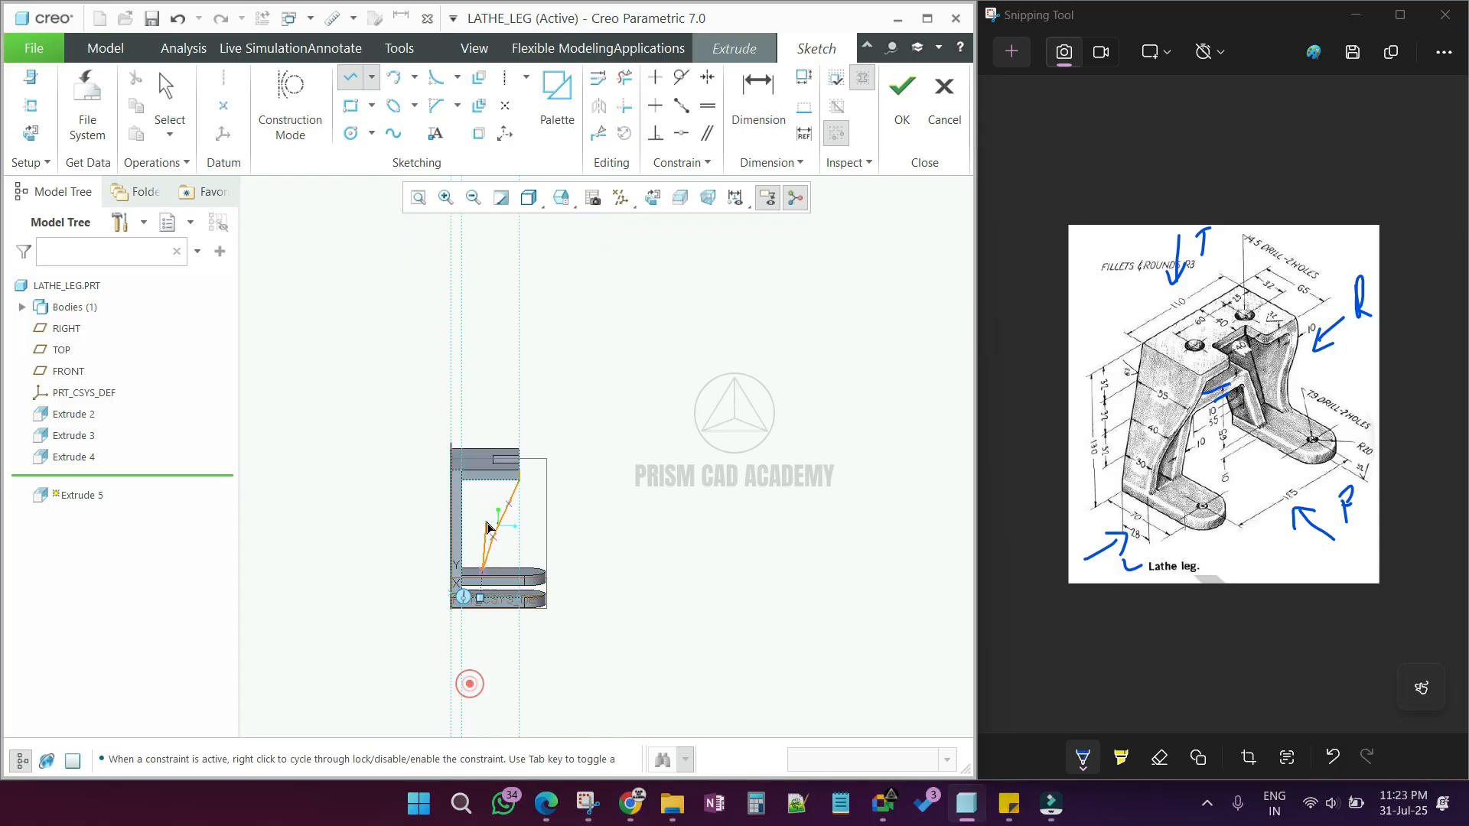
scroll(476, 609, "up", 5)
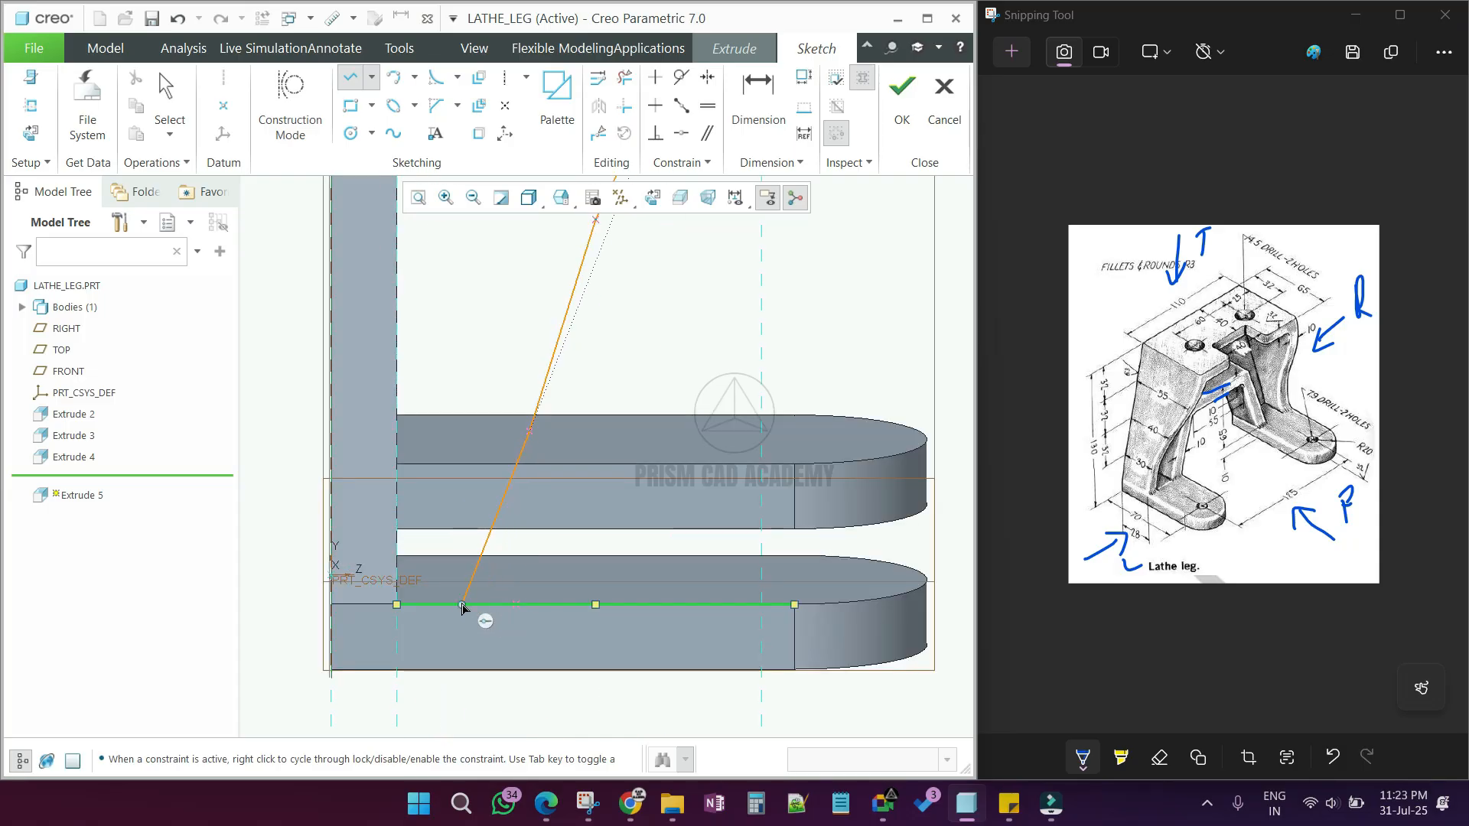
scroll(536, 622, "down", 4)
middle_click(538, 601)
middle_click(534, 602)
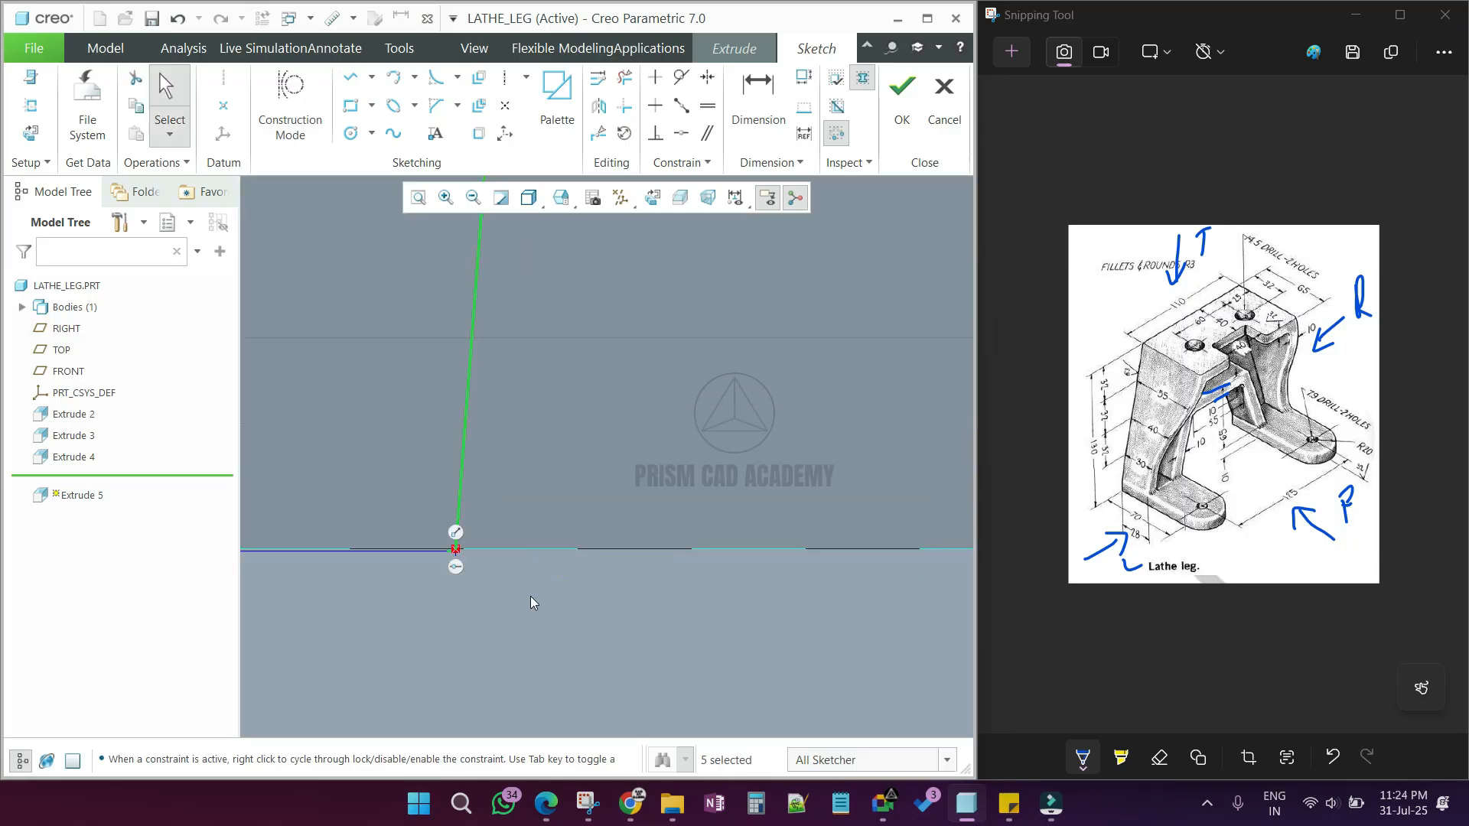
Step: Close the rib profile with lines along the top edge, the plate's back edge and the foot's top edge
scroll(529, 612, "up", 7)
scroll(542, 446, "down", 3)
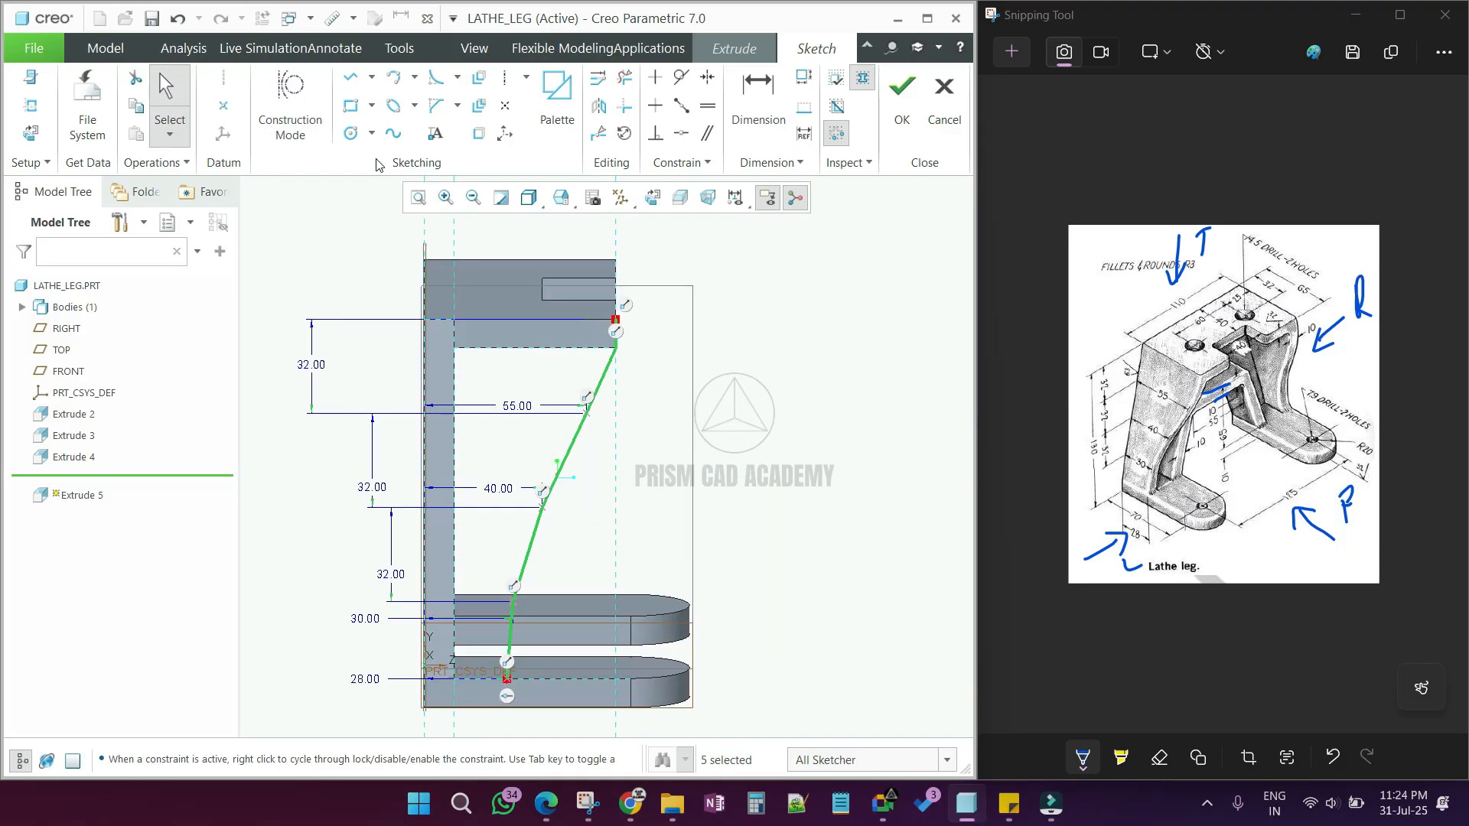
left_click(356, 84)
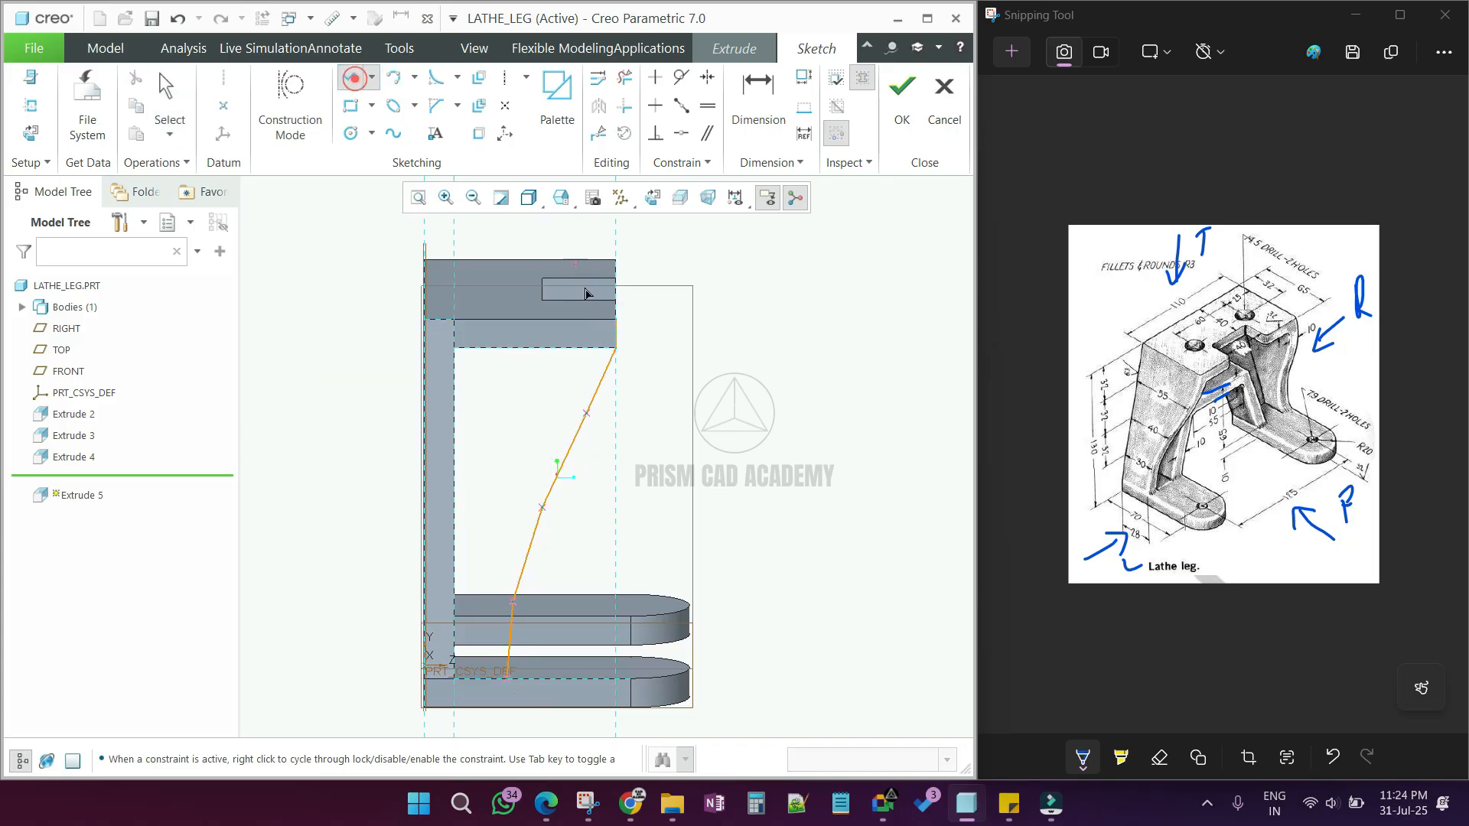
left_click(425, 319)
left_click(423, 679)
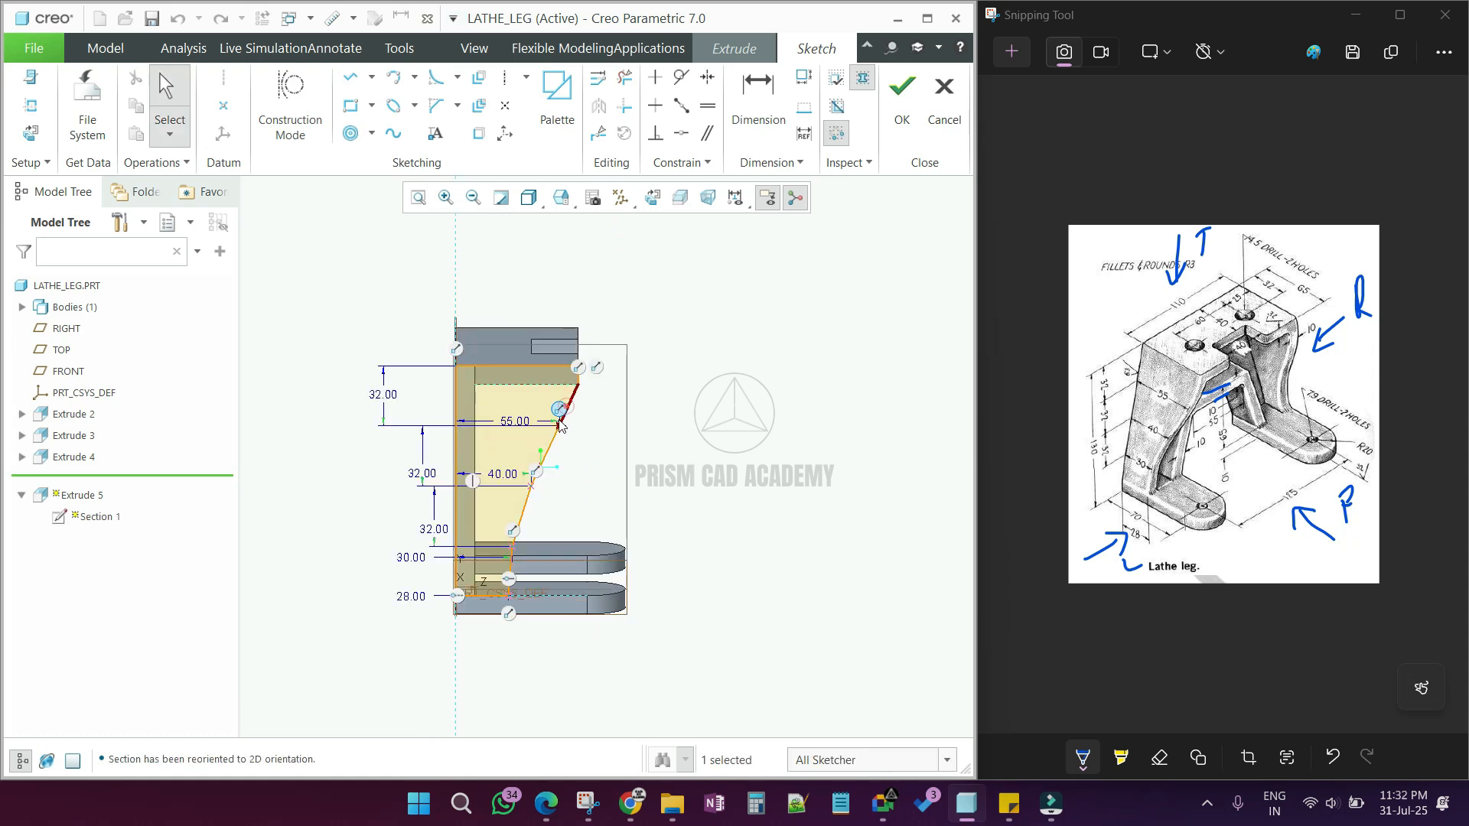
Step: Delete the straight sloped segments of the rib profile between the block's lower front corner and the foot
key("Delete")
left_click(548, 453)
key("Delete")
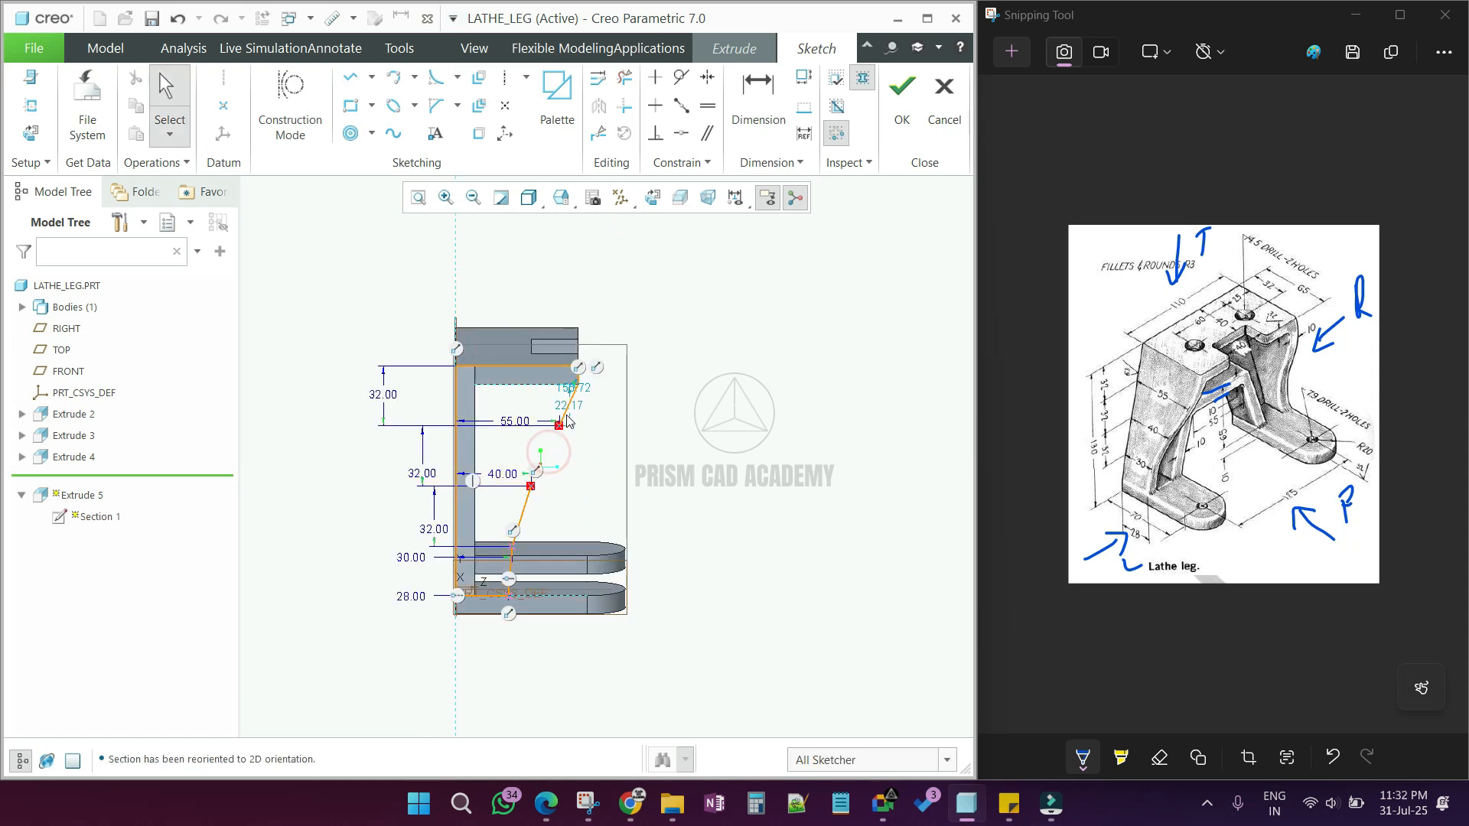
left_click(567, 411)
key("Delete")
left_click(524, 528)
key("Delete")
left_click(512, 572)
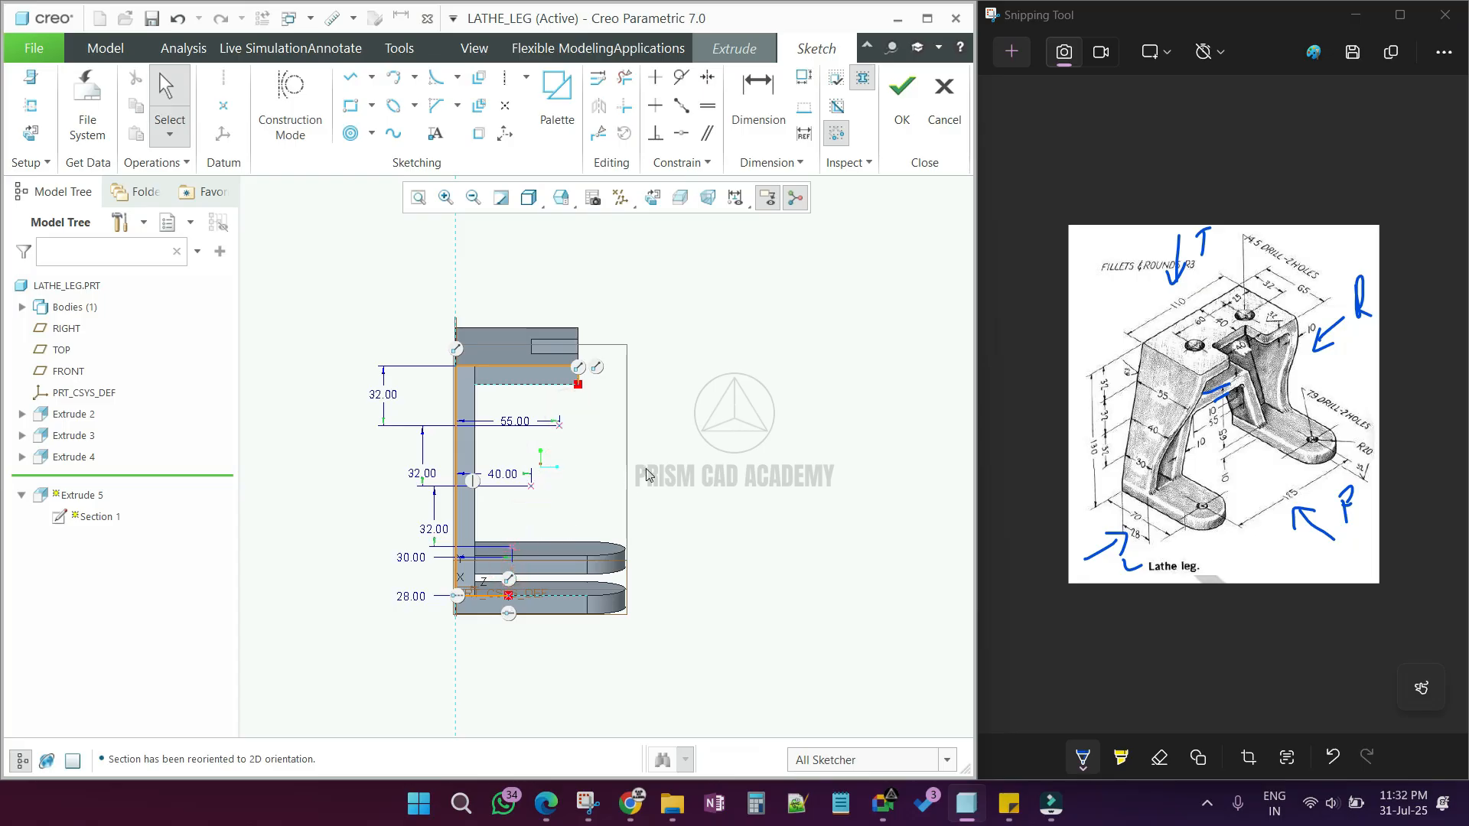
Step: Draw a spline from the block's lower front corner through the three sketch points to the profile's end on the foot's top edge
left_click(395, 133)
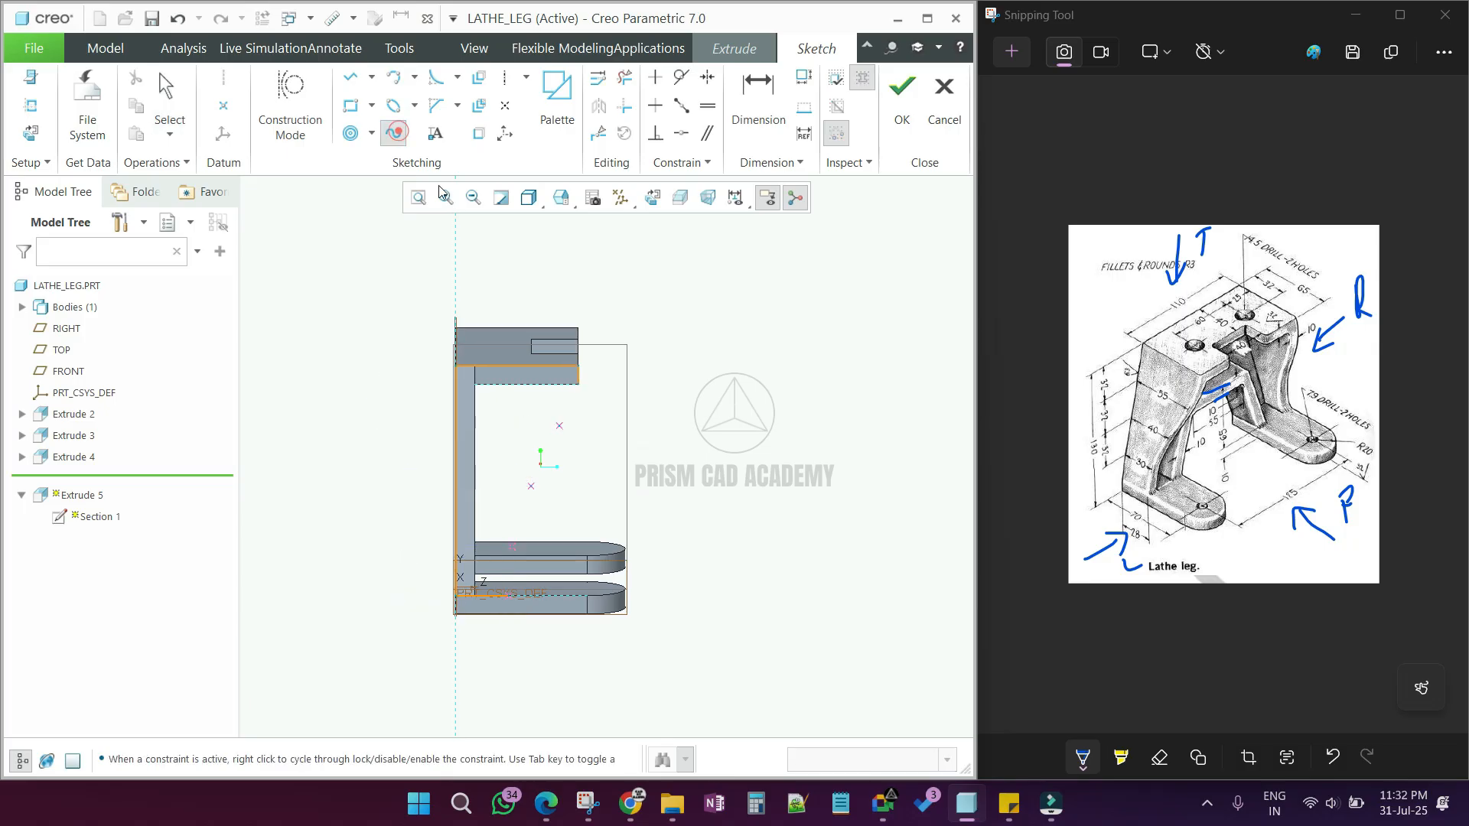
left_click(578, 389)
left_click(560, 426)
left_click(531, 486)
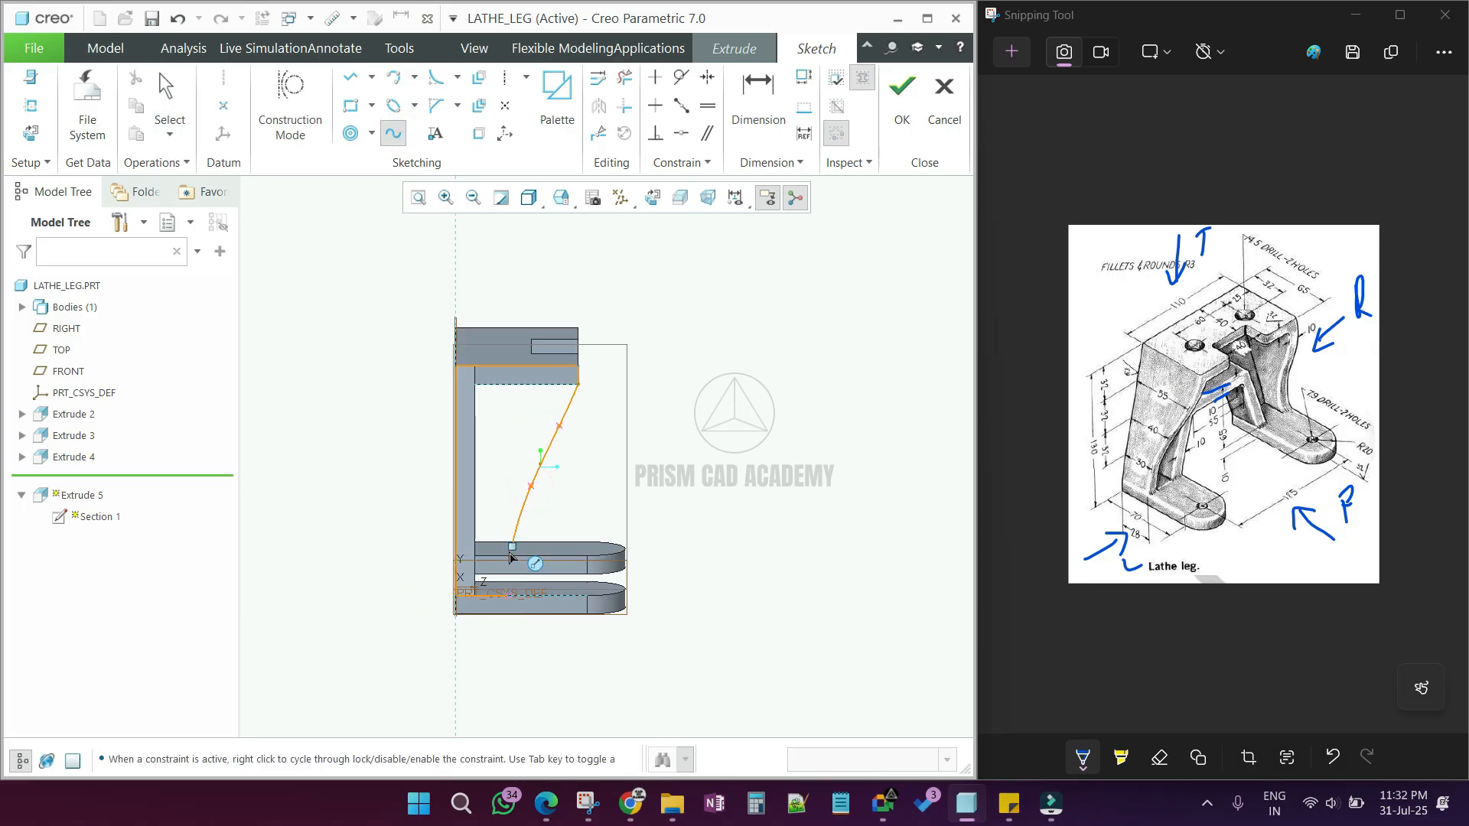
left_click(511, 548)
left_click(510, 612)
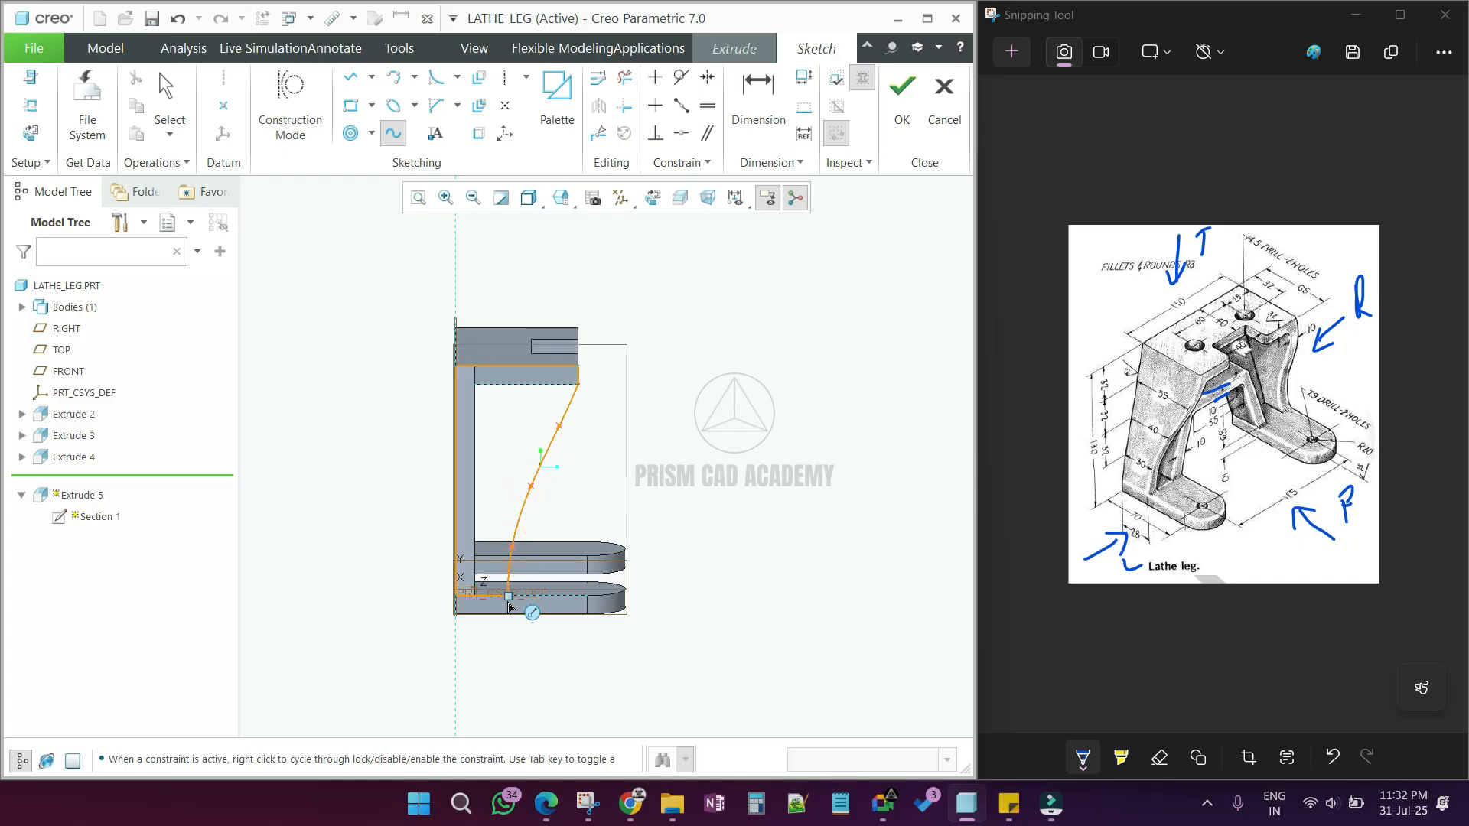
middle_click(549, 537)
Step: Finish the rib sketch and extrude its closed profile 10 mm as a solid
scroll(579, 433, "down", 4)
scroll(581, 387, "up", 3)
scroll(498, 548, "down", 3)
scroll(512, 553, "up", 3)
mouse_move(512, 553)
middle_mouse_down()
mouse_move(497, 533)
mouse_move(502, 553)
middle_mouse_up()
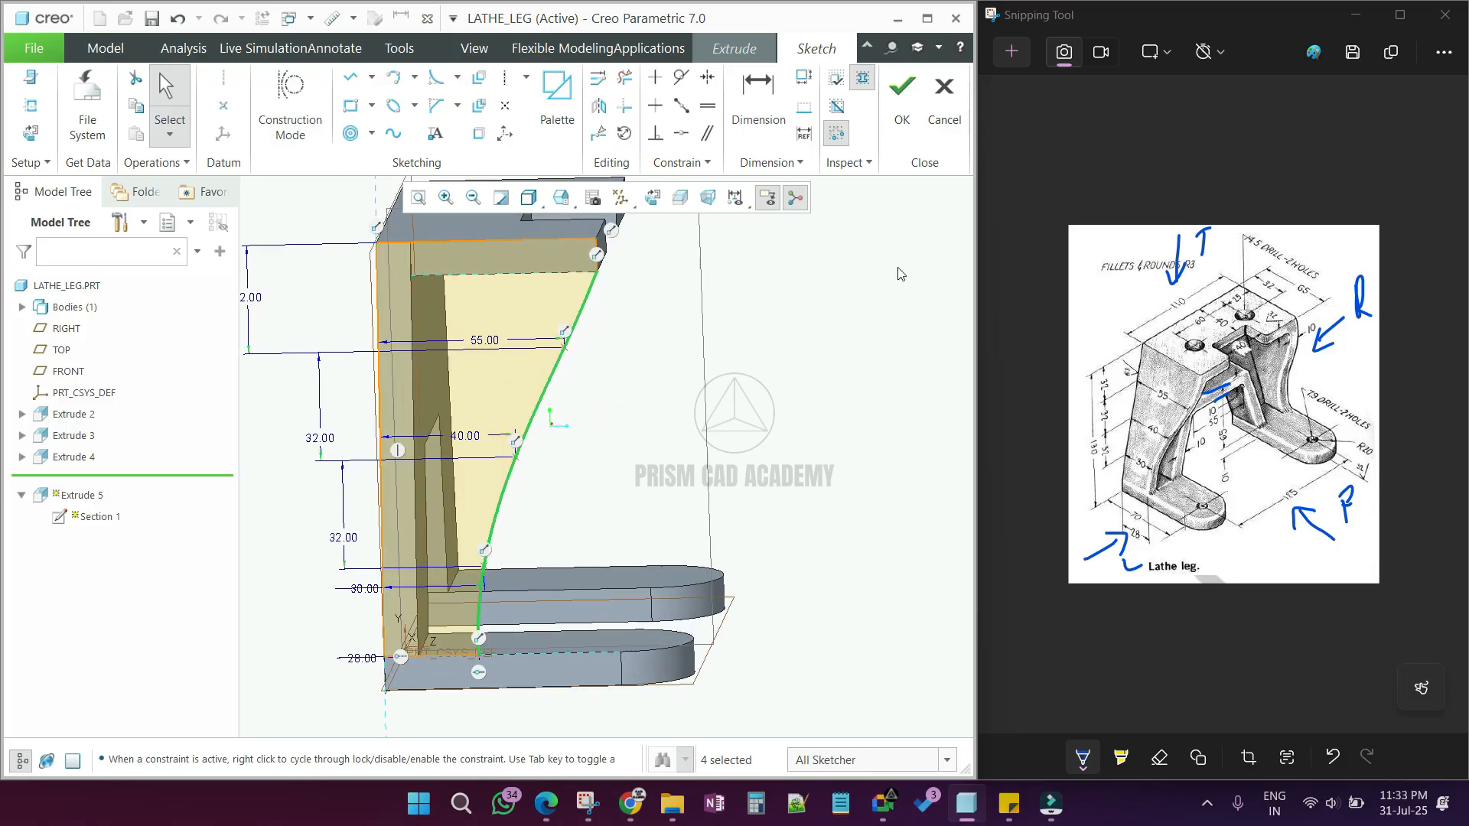
left_click(902, 122)
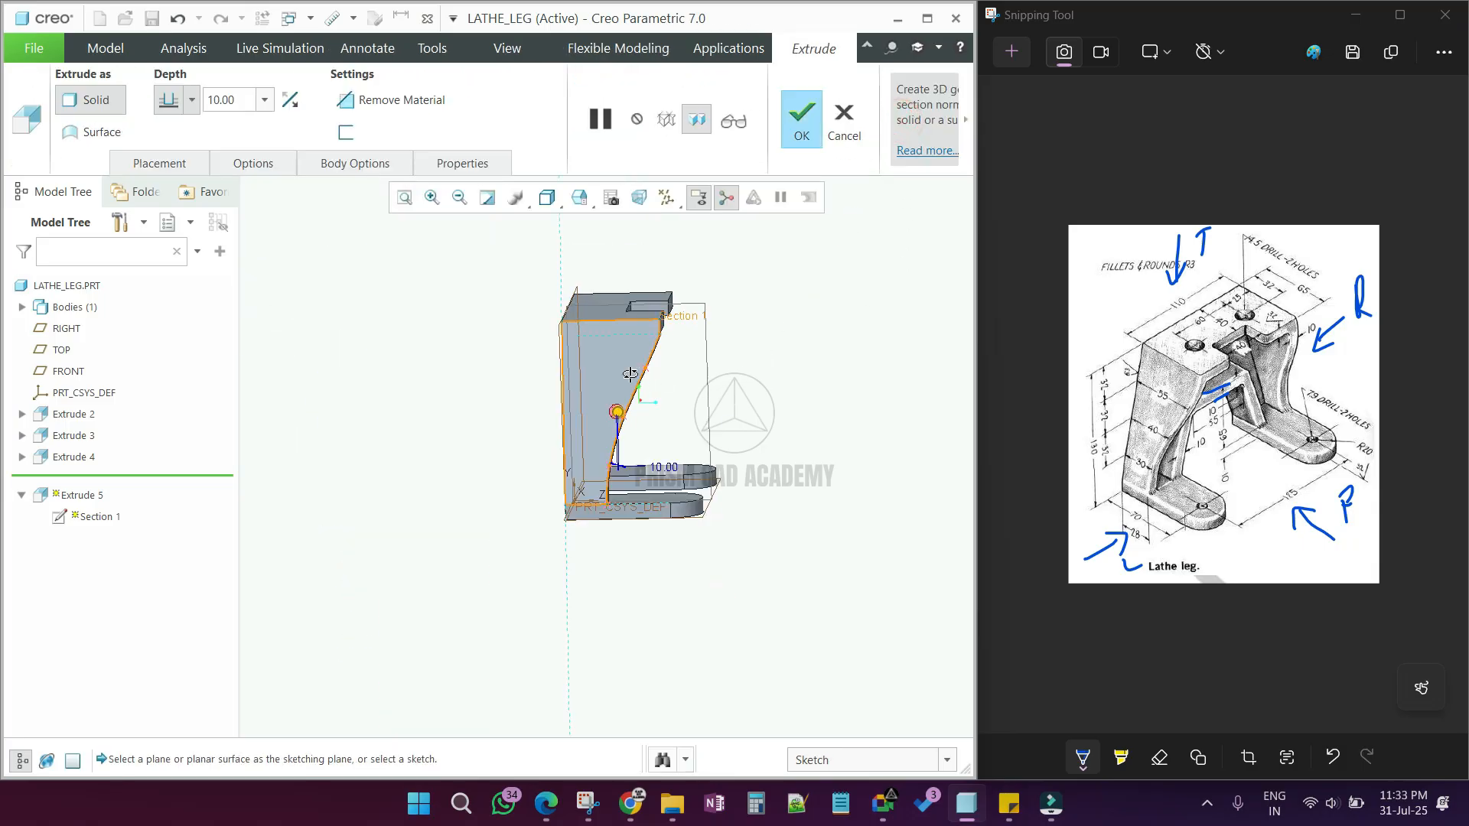
scroll(563, 348, "down", 5)
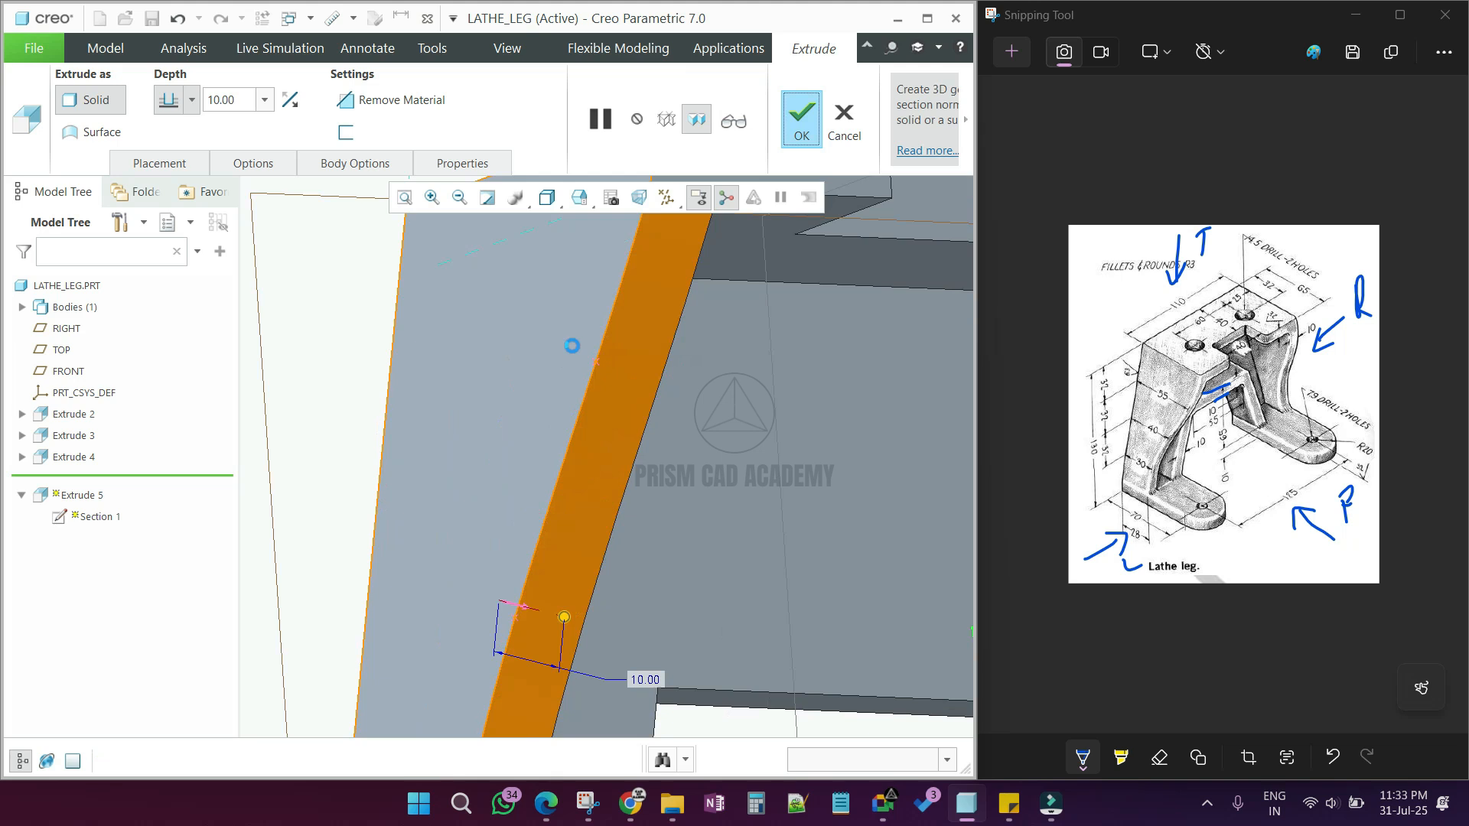
middle_click(572, 346)
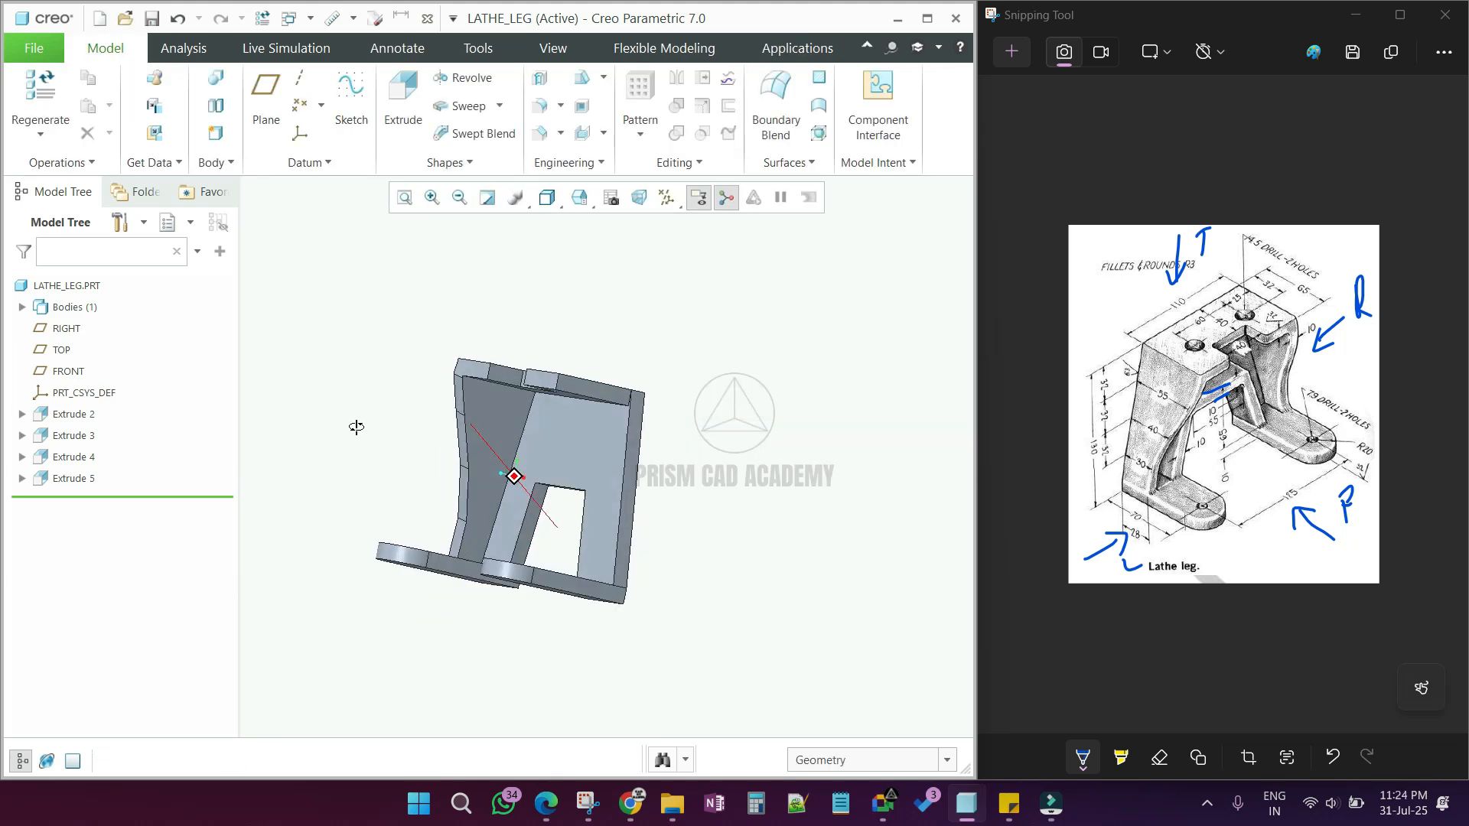
Step: Start a new extrude sketch on the opposite side face of the plate and orient the view normal to it
middle_click_drag(354, 426, 413, 428)
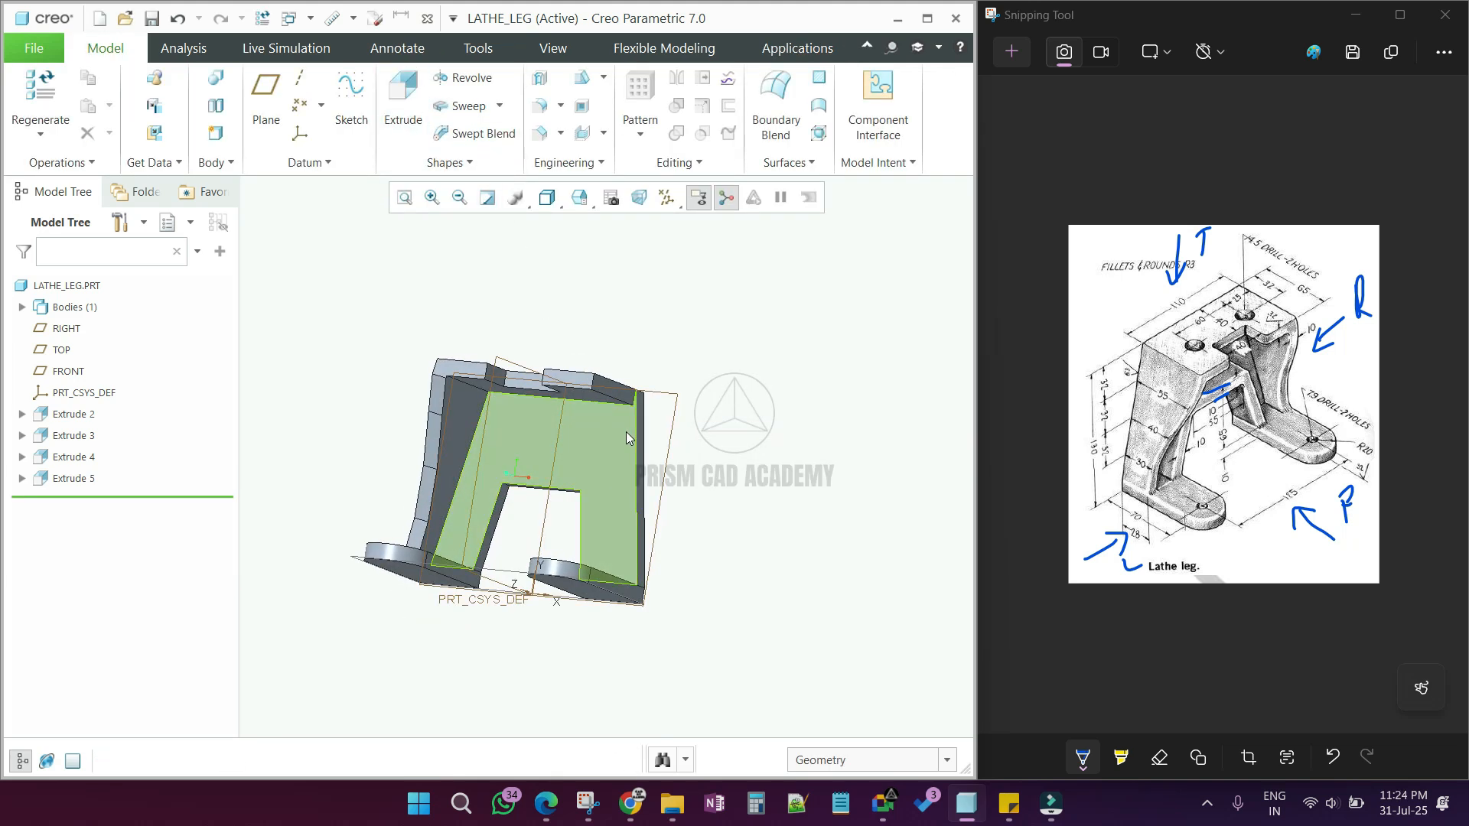
middle_click_drag(626, 432, 607, 461)
left_click(403, 99)
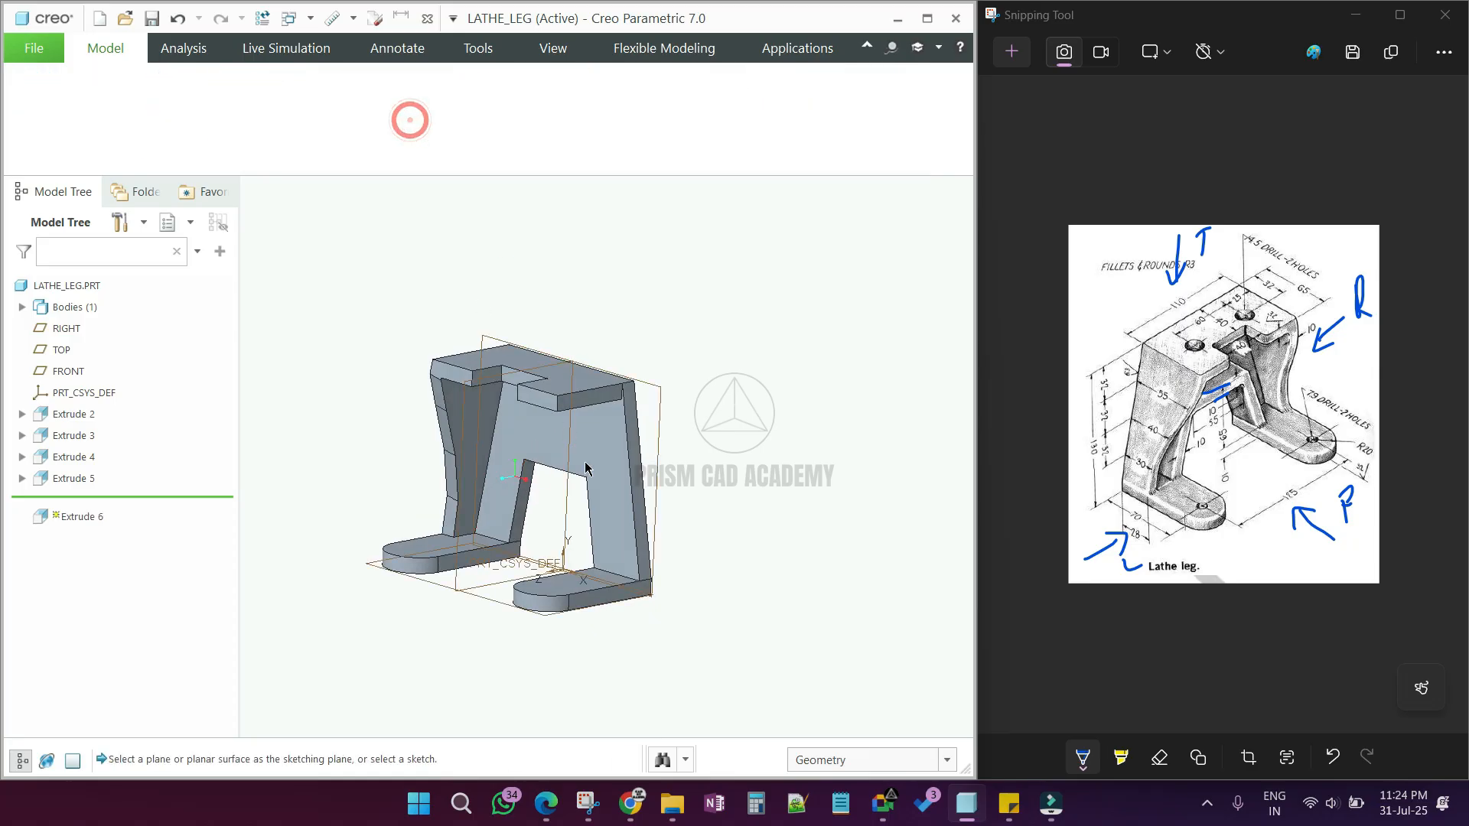
left_click(633, 457)
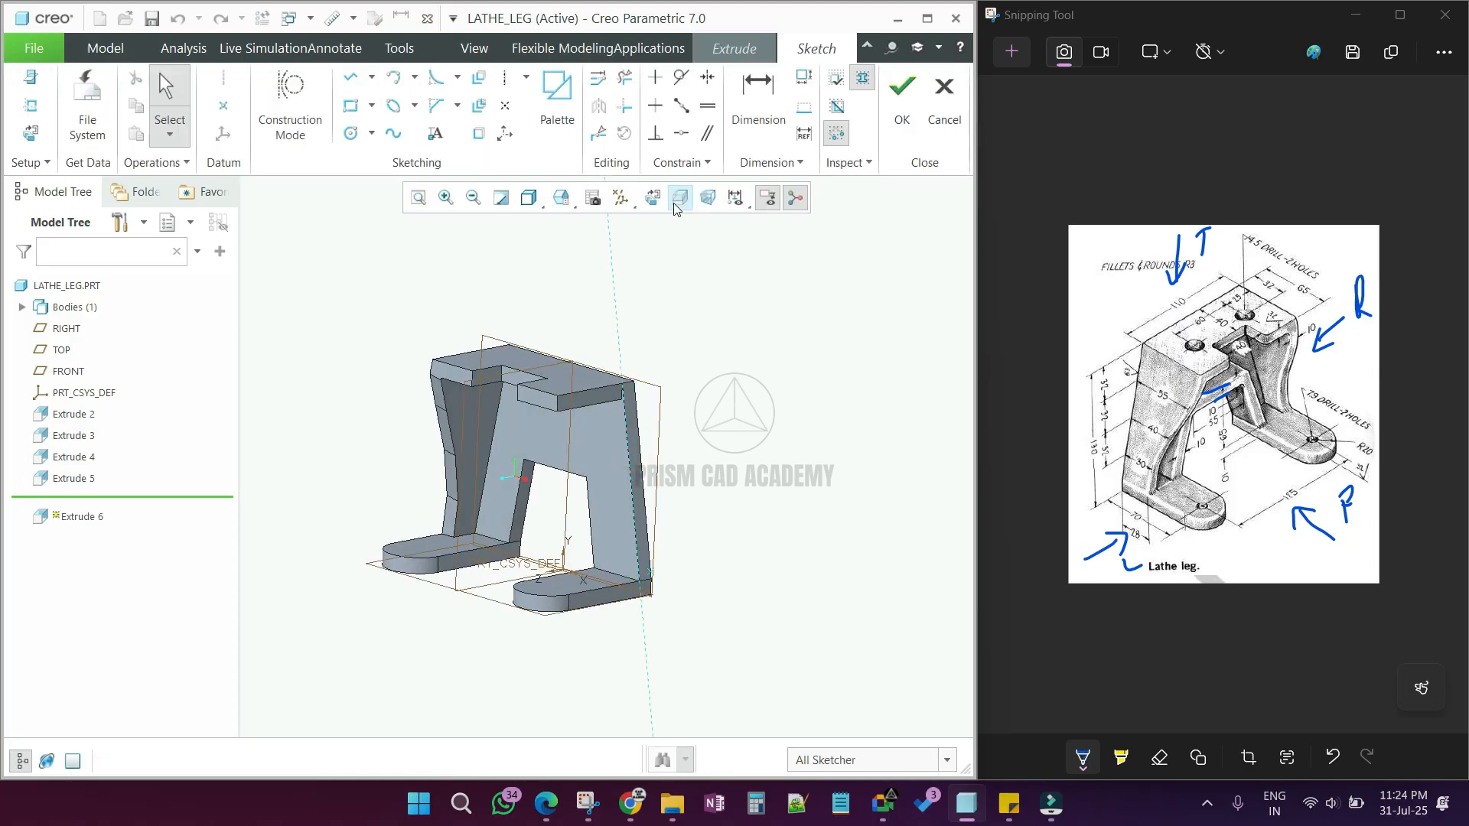
left_click(650, 197)
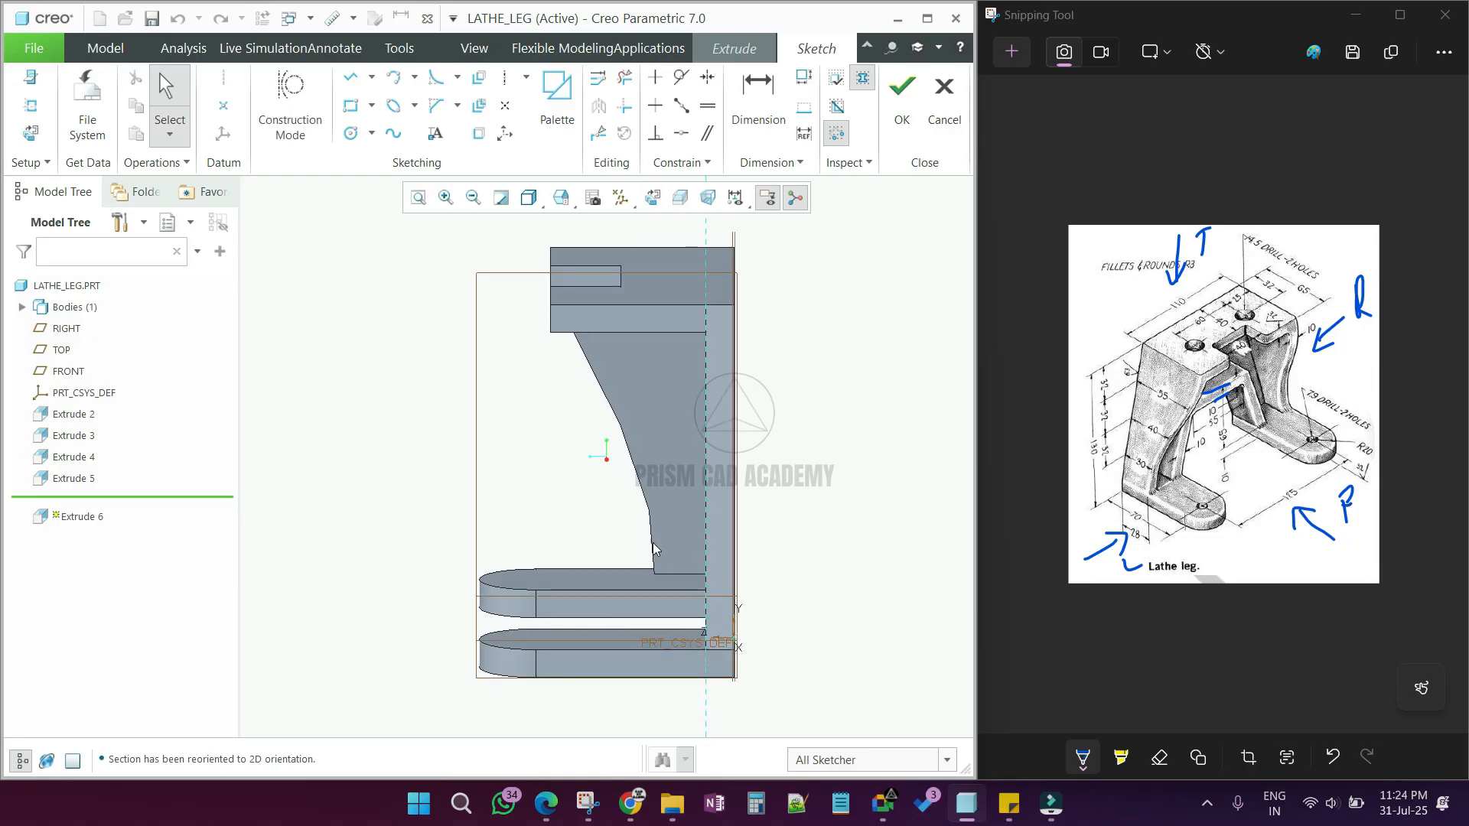
middle_click_drag(663, 425, 704, 393)
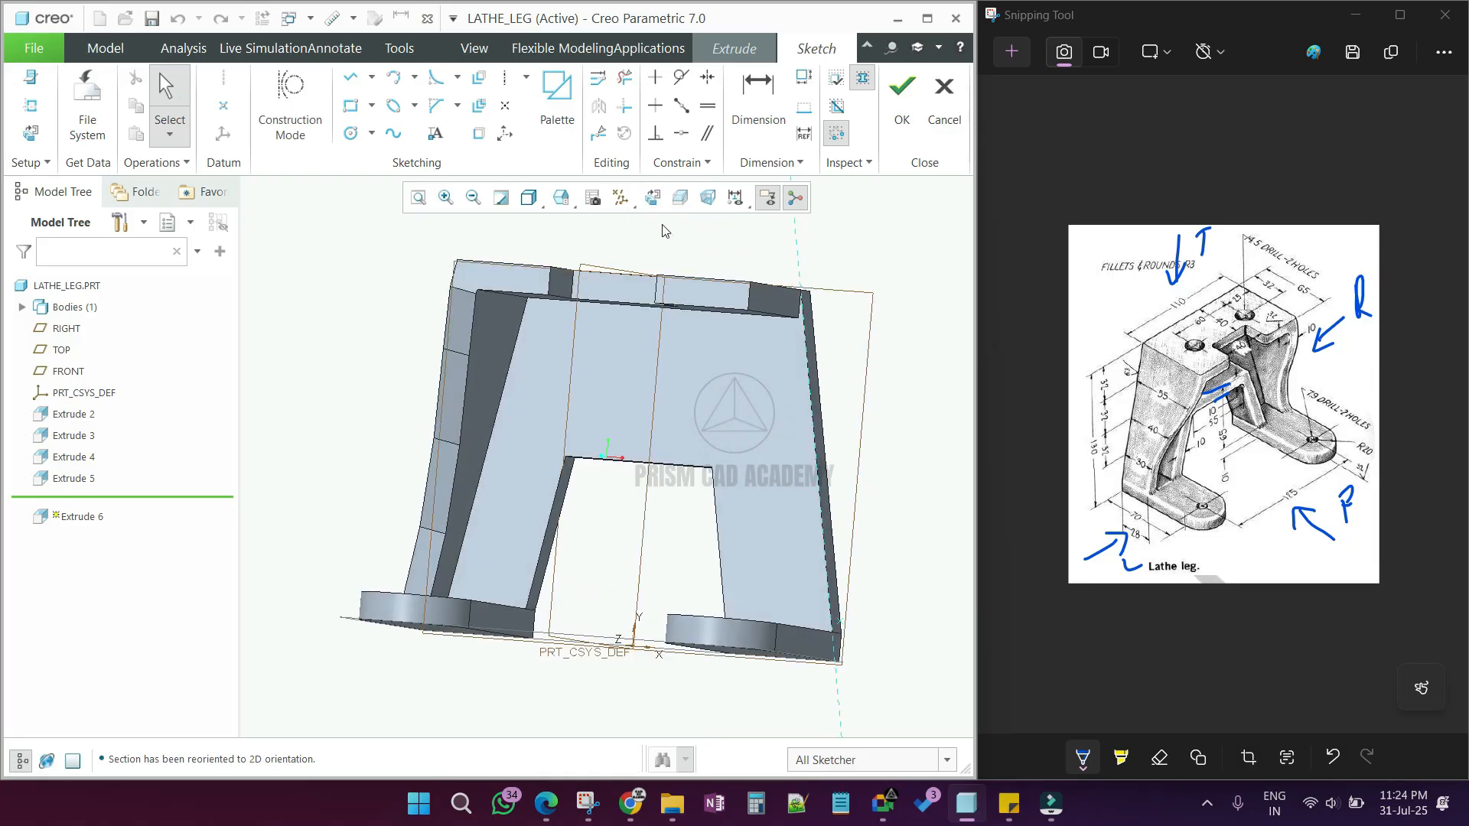
left_click(652, 197)
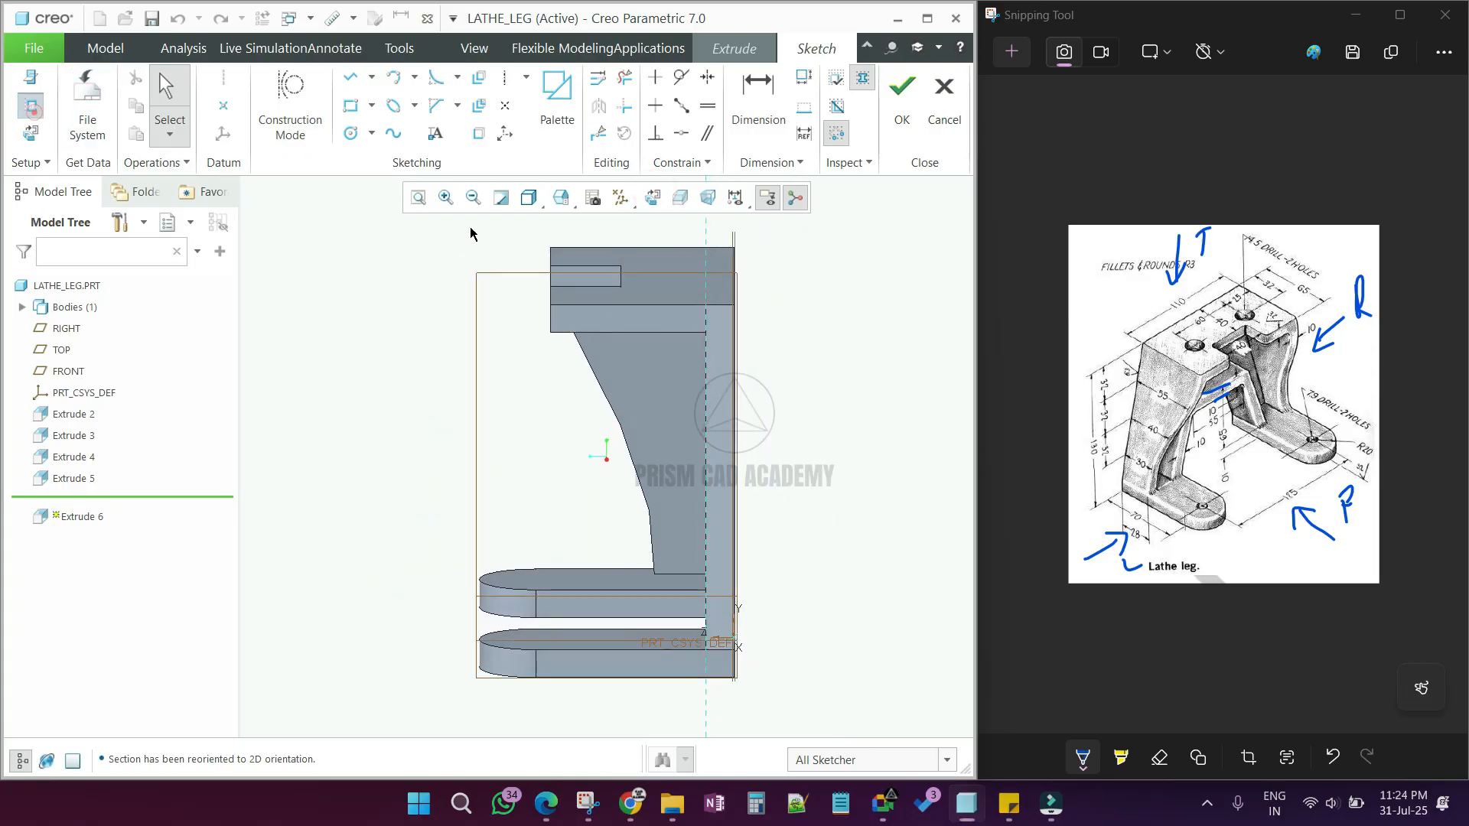
Step: Add the block's front edge and lower edge as sketch references
left_click(30, 105)
left_click(548, 328)
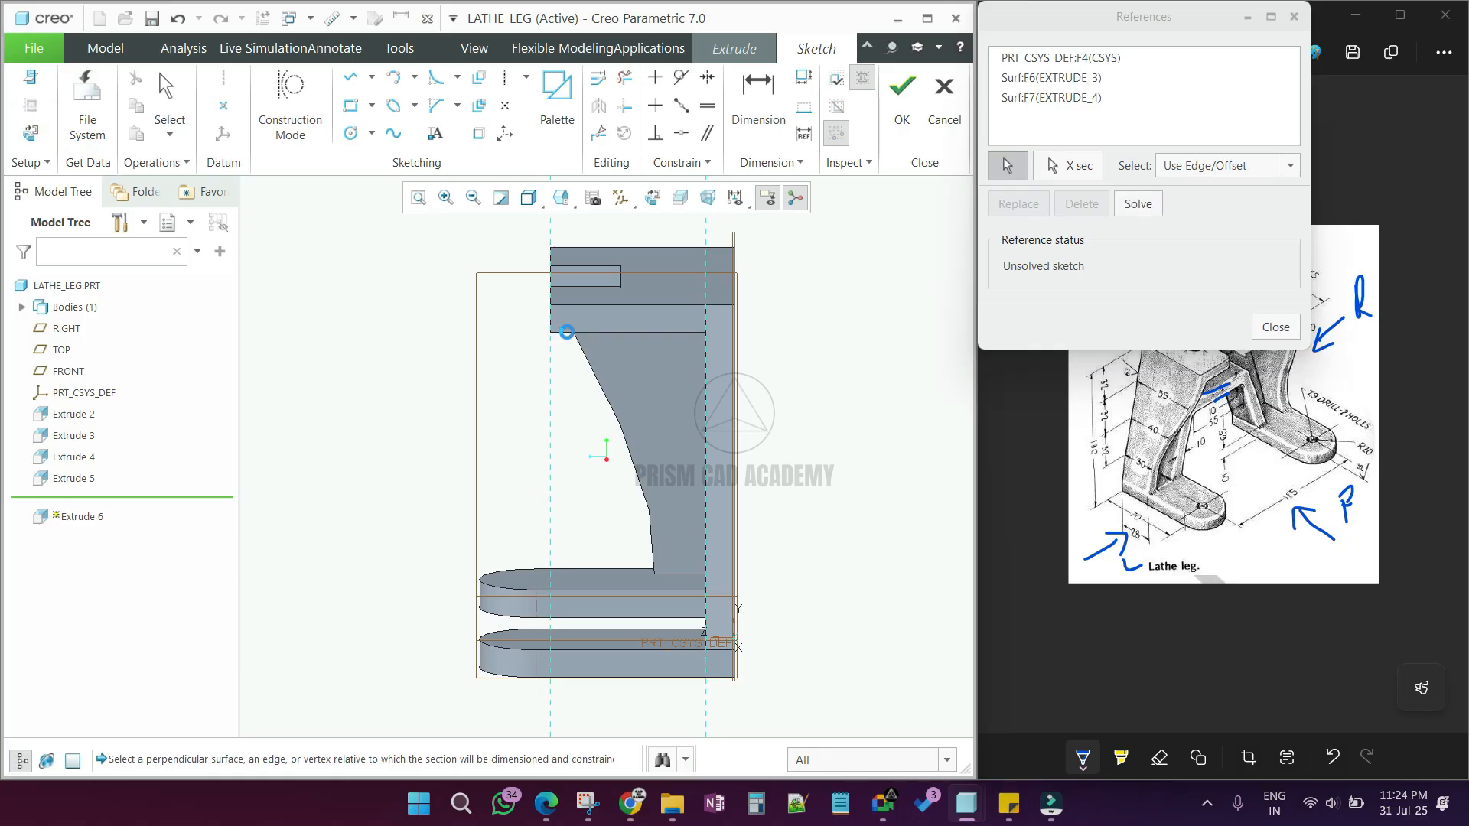
left_click(564, 331)
middle_click(809, 451)
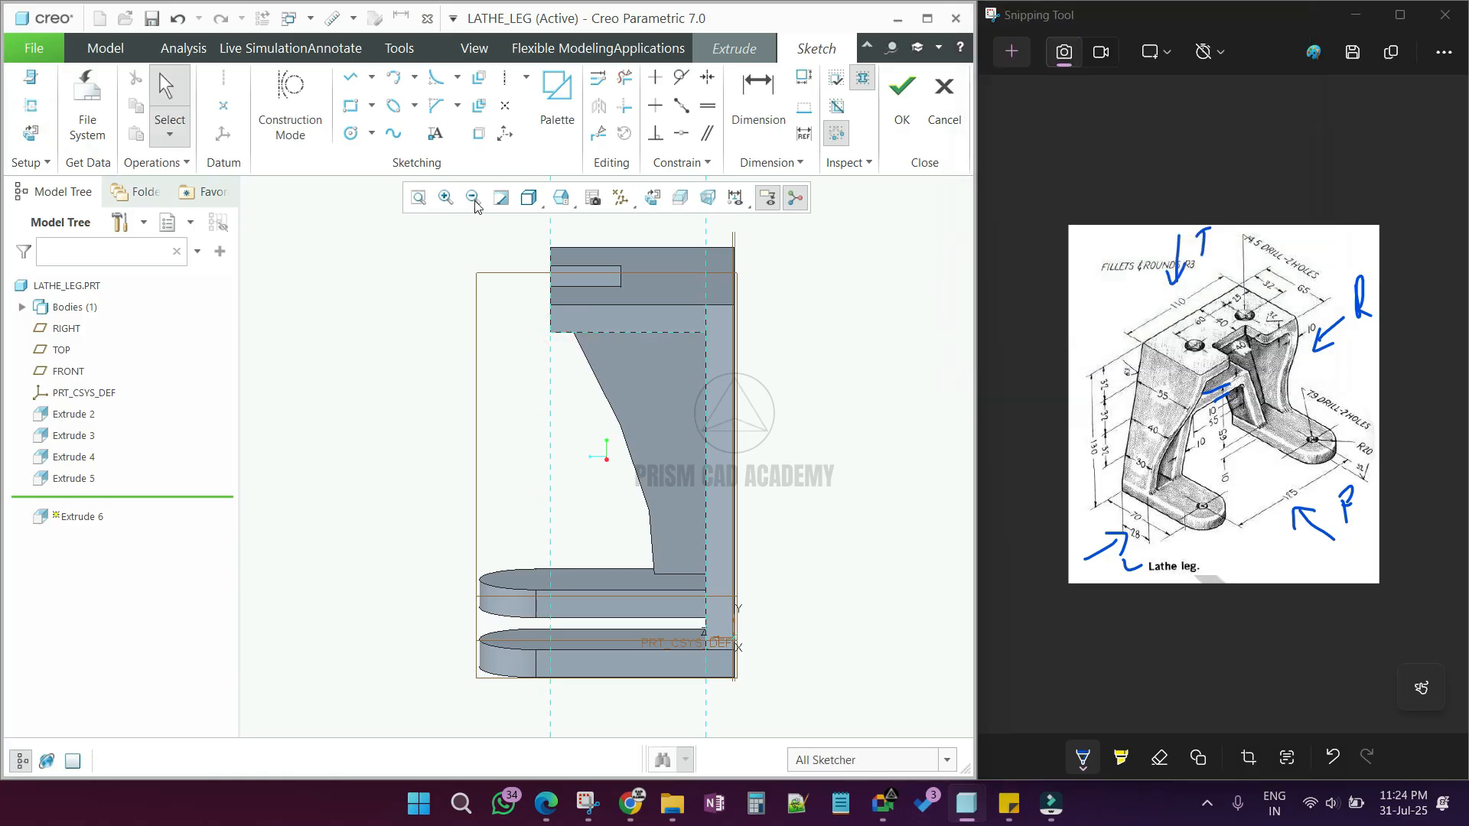
Step: Place three sketch points between the block and the feet and a fourth on the foot's top edge
left_click(504, 115)
left_click(577, 380)
left_click(616, 472)
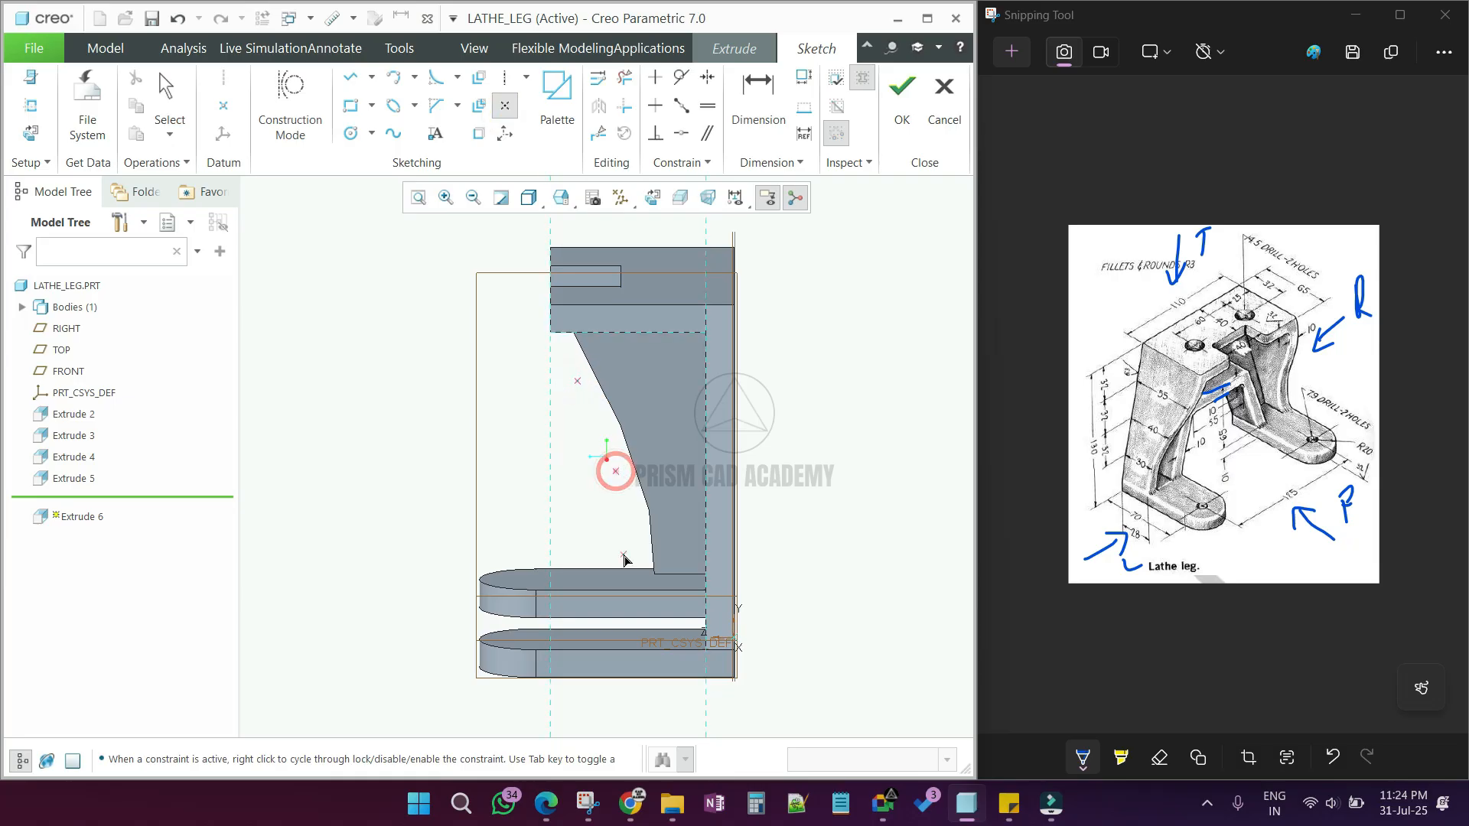
left_click(624, 558)
scroll(643, 659, "up", 5)
left_click(669, 637)
middle_click(618, 649)
scroll(619, 649, "down", 5)
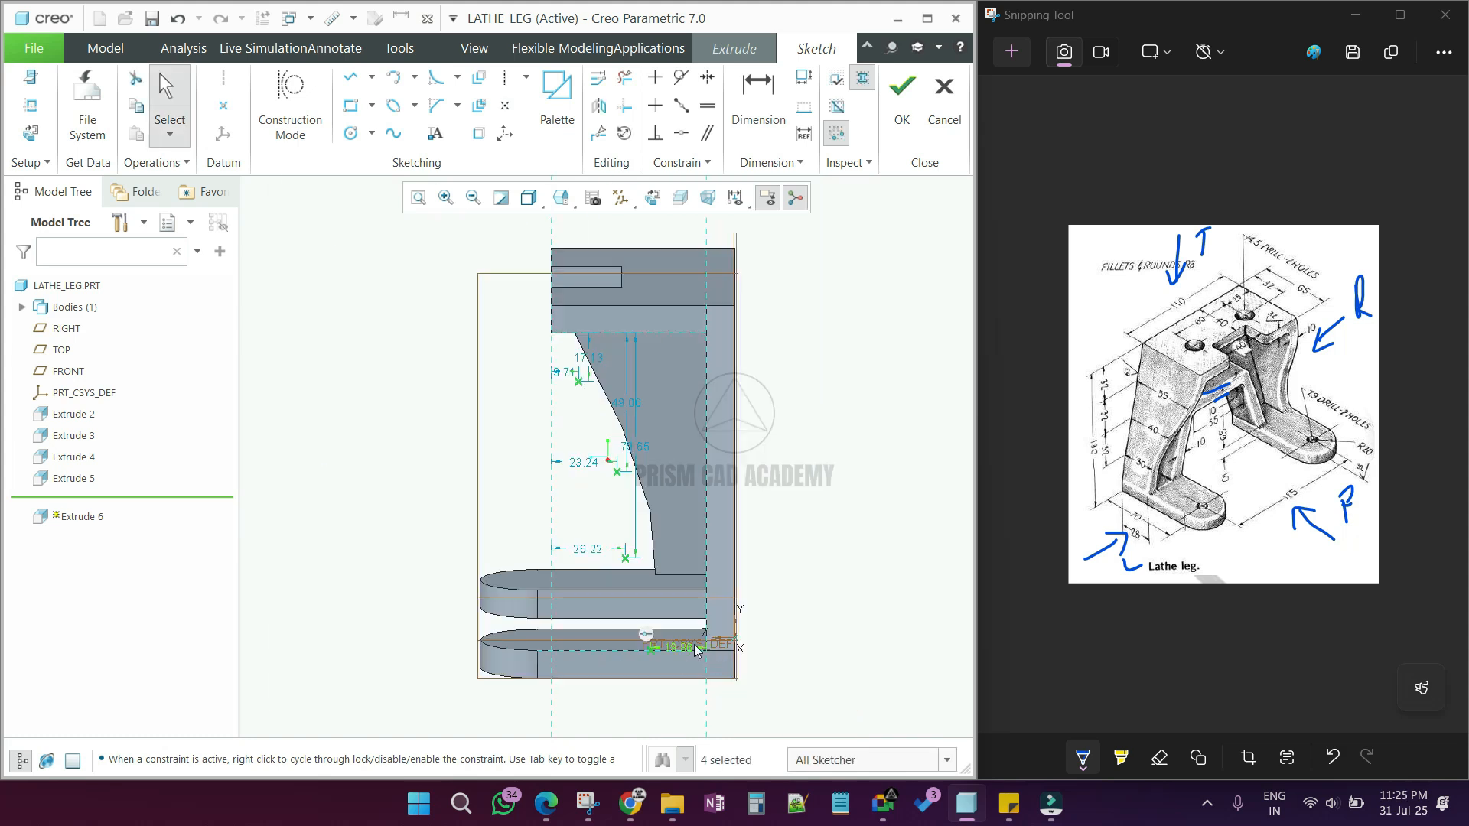
Step: Dimension the foot point 28 mm and the lowest free point 30 mm from the plate's back edge
left_click(775, 121)
left_click(736, 670)
left_click(650, 650)
middle_click(679, 671)
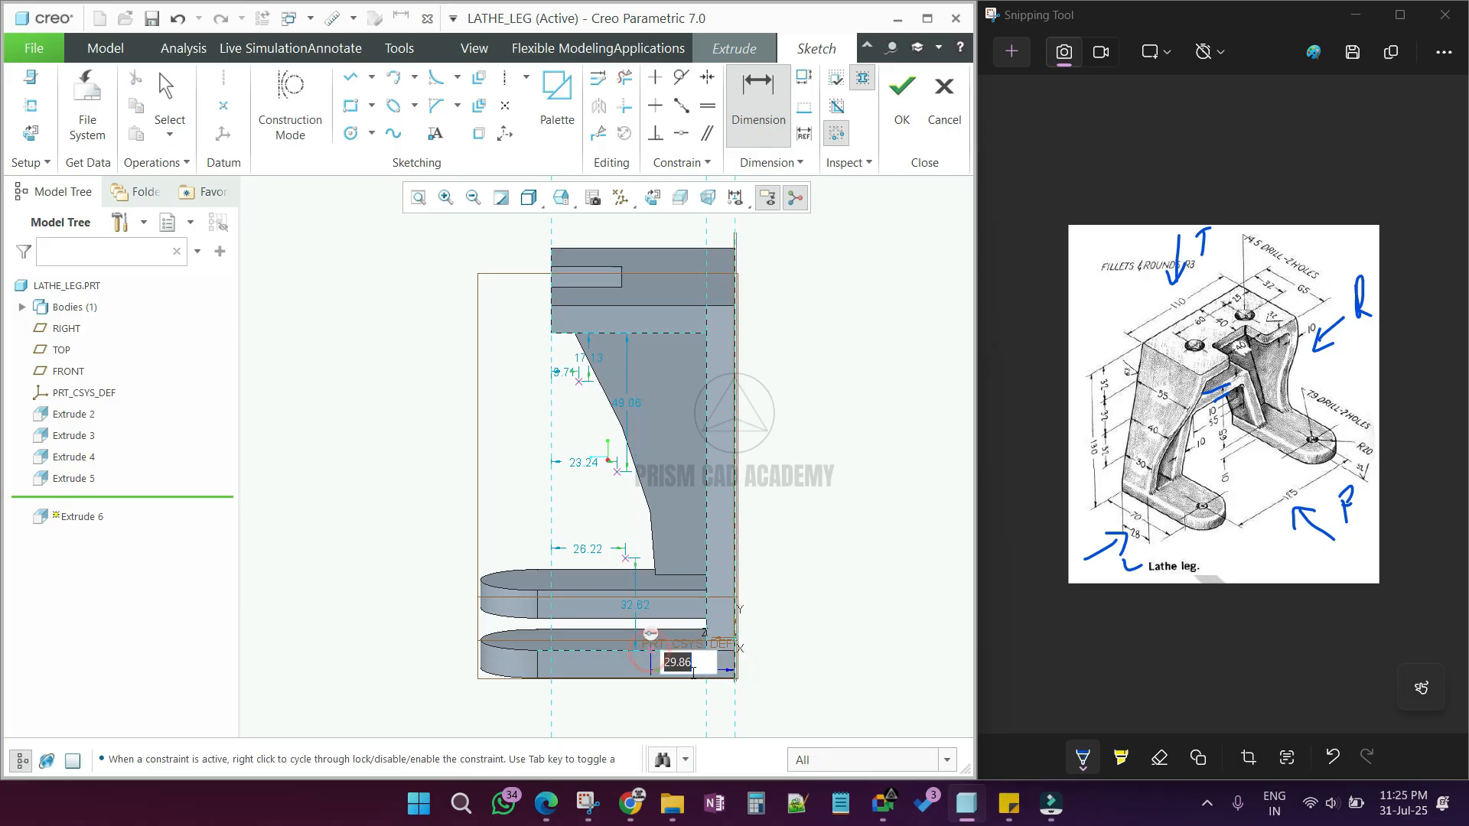
type("28")
key("Return")
left_click(626, 558)
left_click(734, 565)
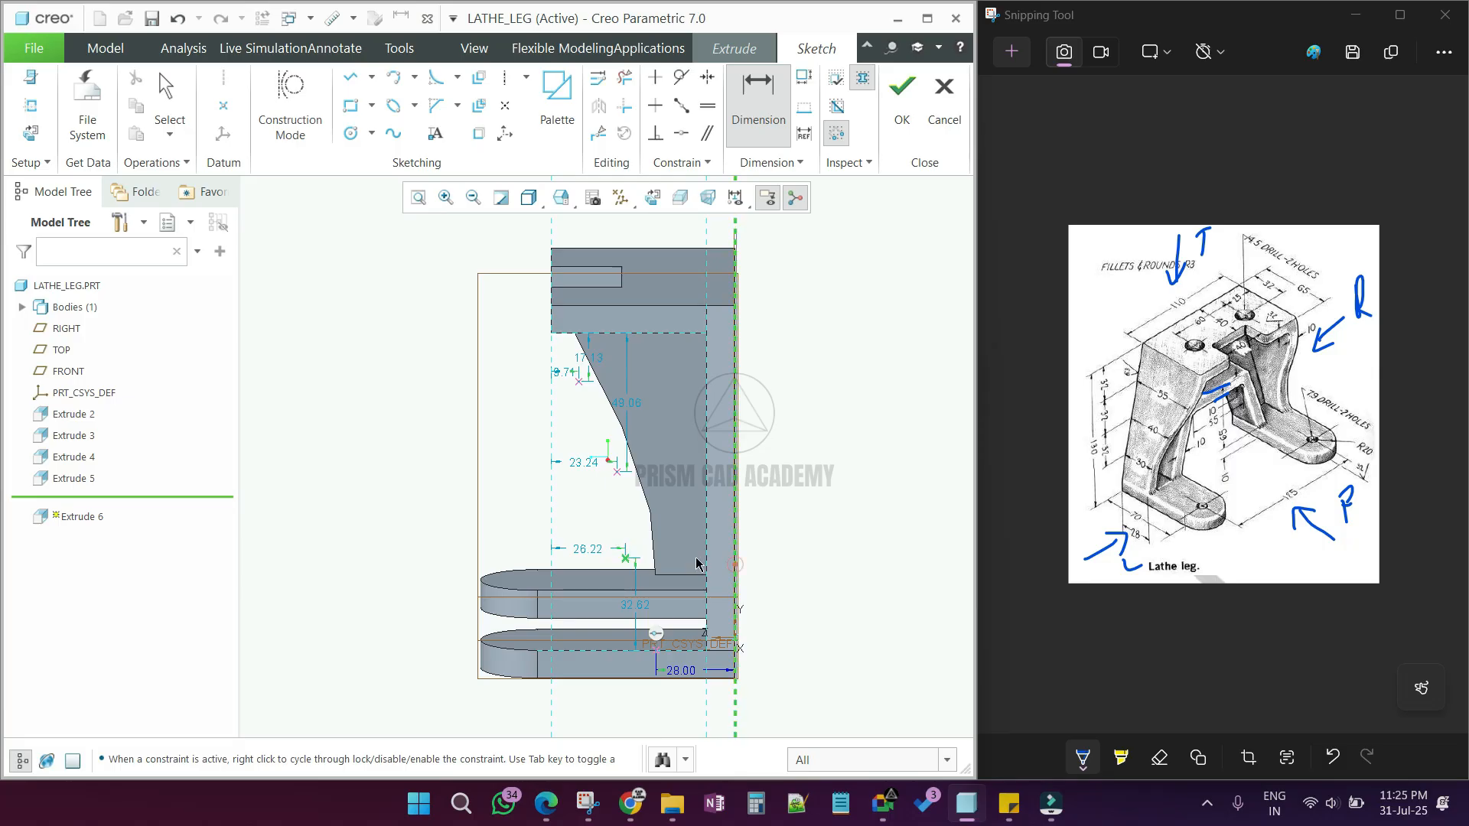
middle_click(704, 568)
type("30")
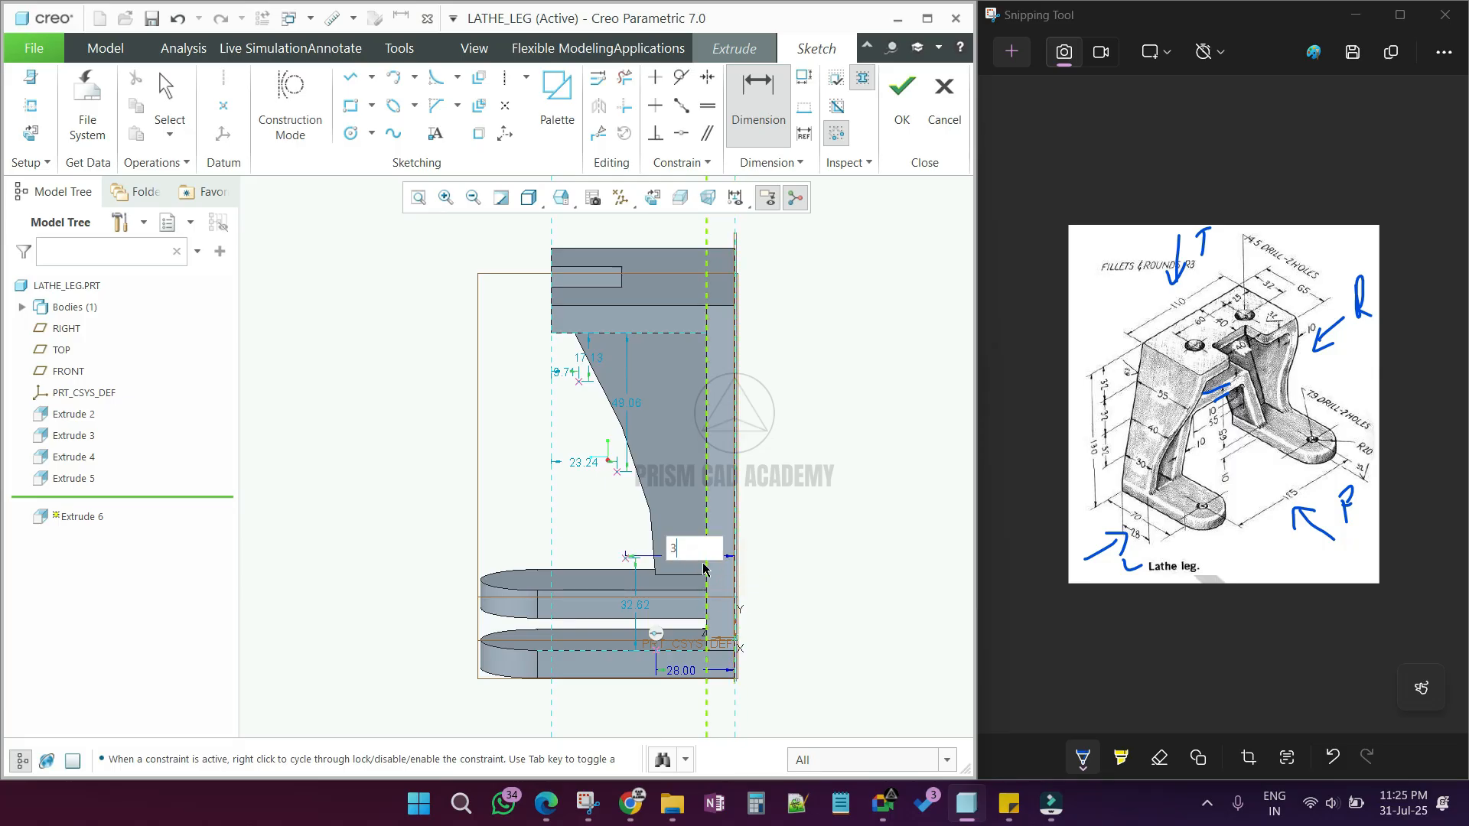
key("Return")
Step: Dimension the middle point 40 mm and the uppermost point 55 mm from the plate's back edge
left_click(617, 472)
left_click(734, 476)
middle_click(683, 476)
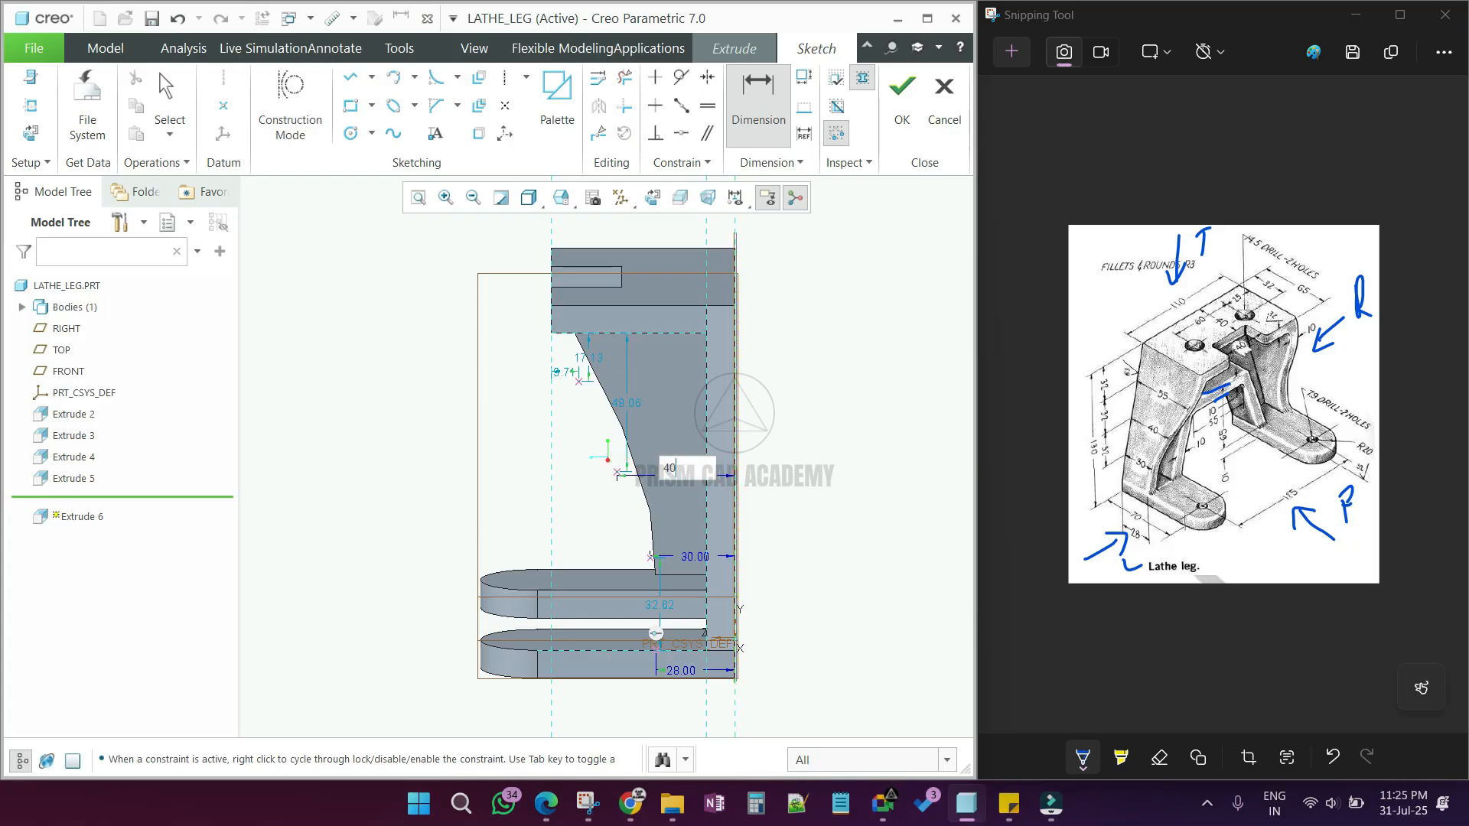
key("Return")
left_click(579, 380)
left_click(736, 406)
middle_click(668, 390)
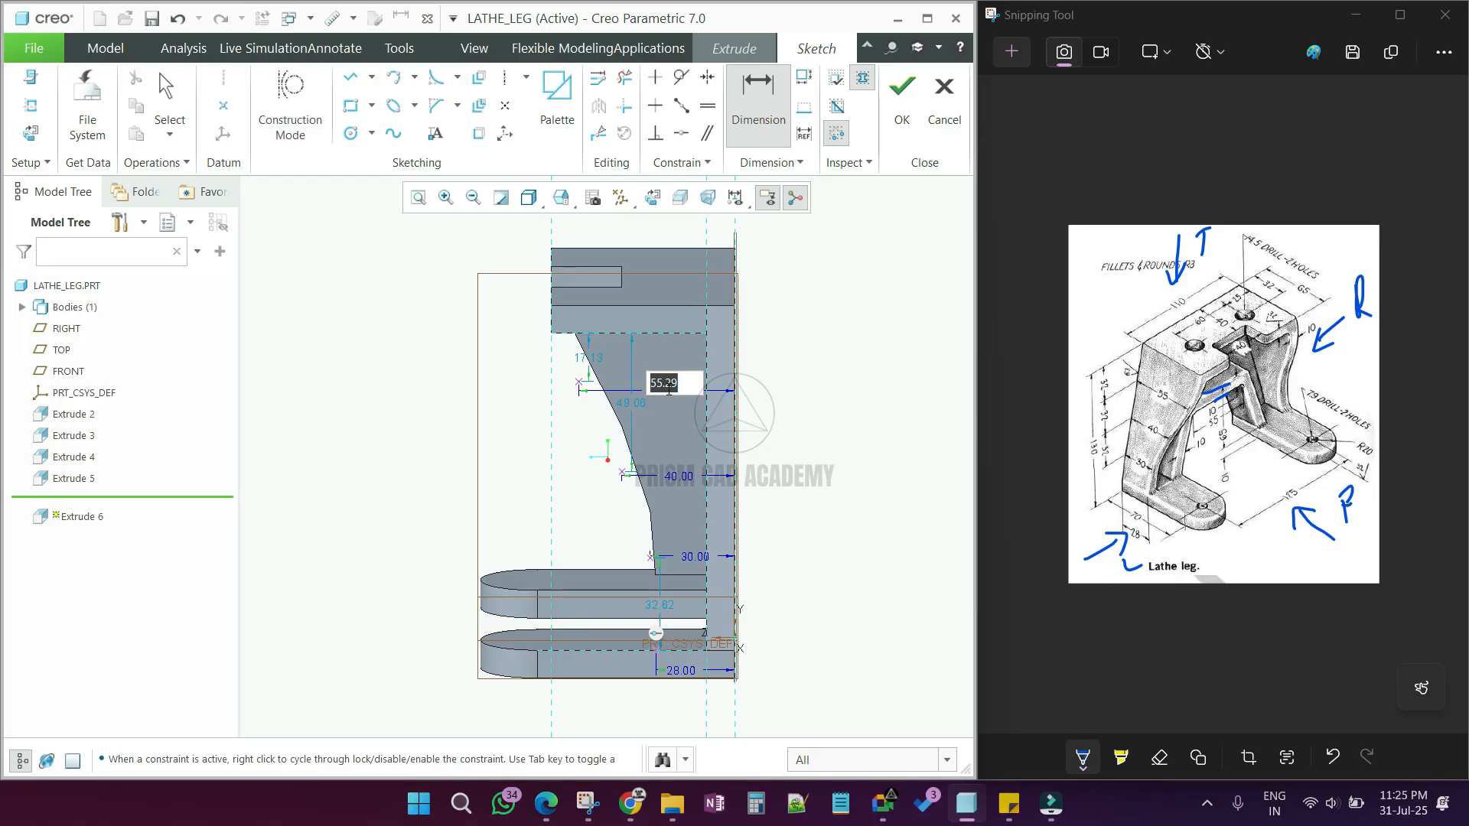
key("Return")
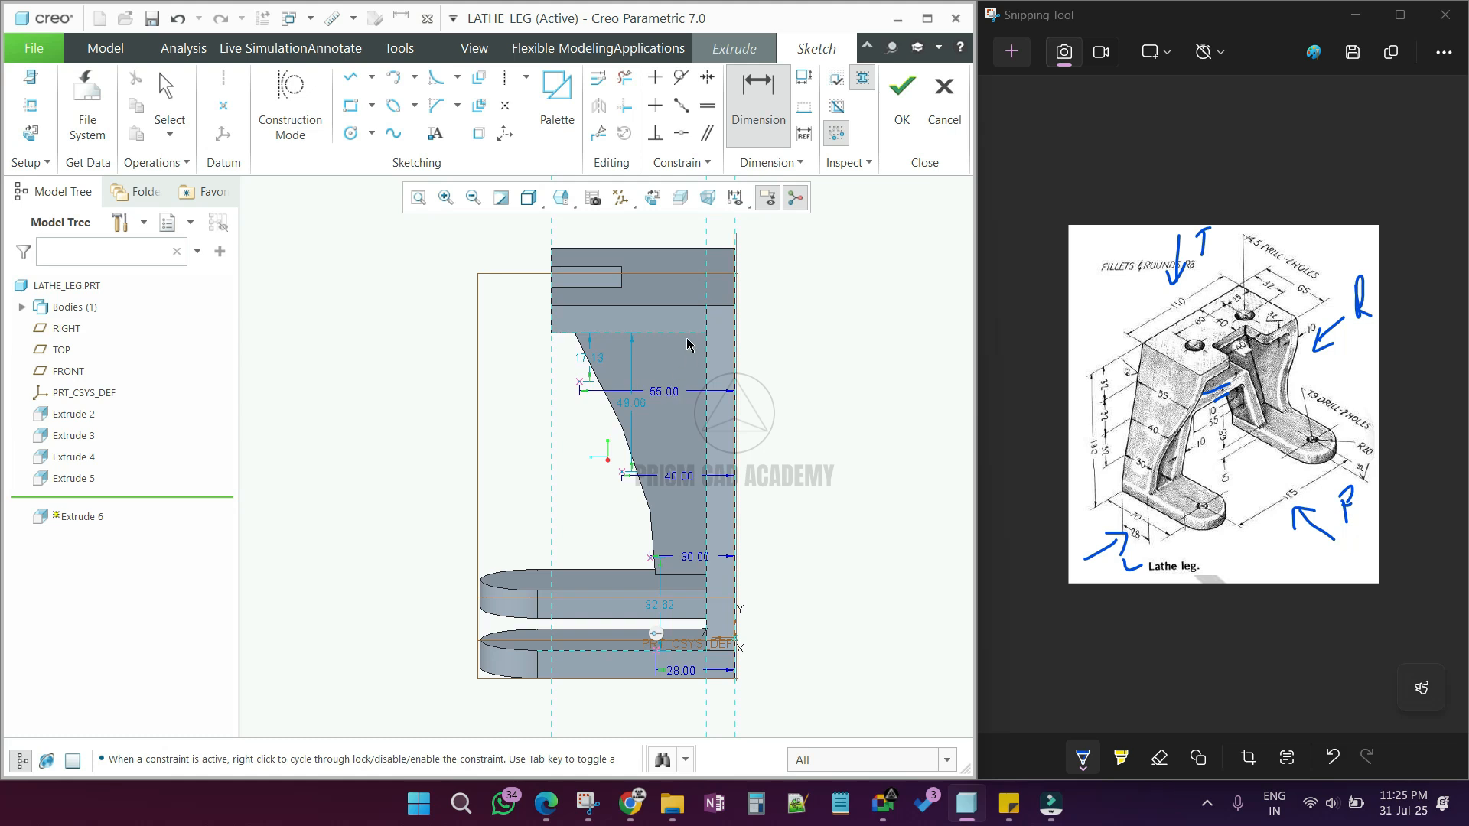
Step: Dimension the uppermost point 32 mm below the block's top edge
left_click(579, 381)
middle_click(770, 348)
type("32")
key("Return")
Step: Dimension the middle point 32 mm below the uppermost point and the third point 32 mm below the middle one
left_click(579, 395)
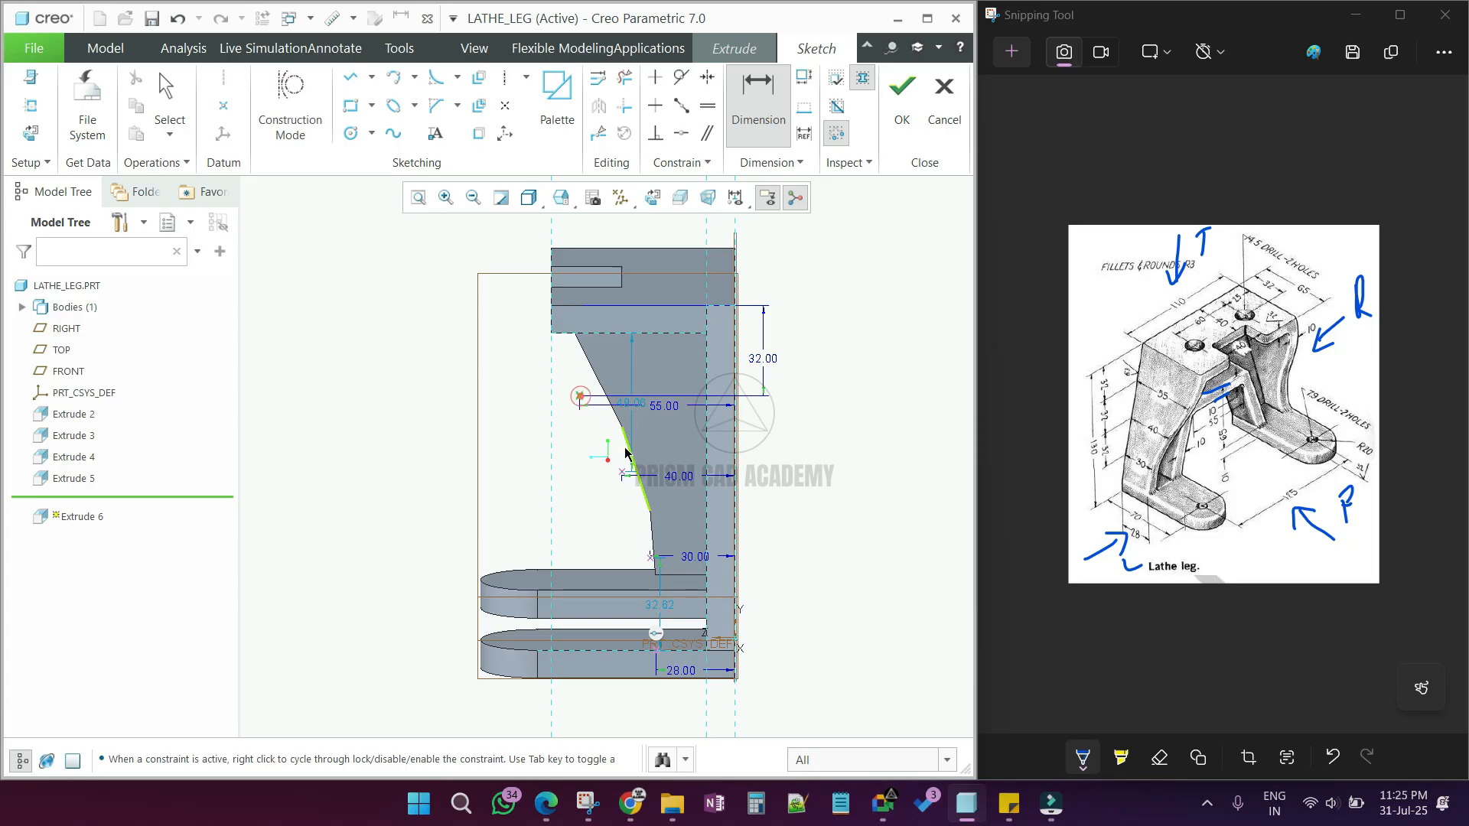
left_click(622, 472)
middle_click(779, 437)
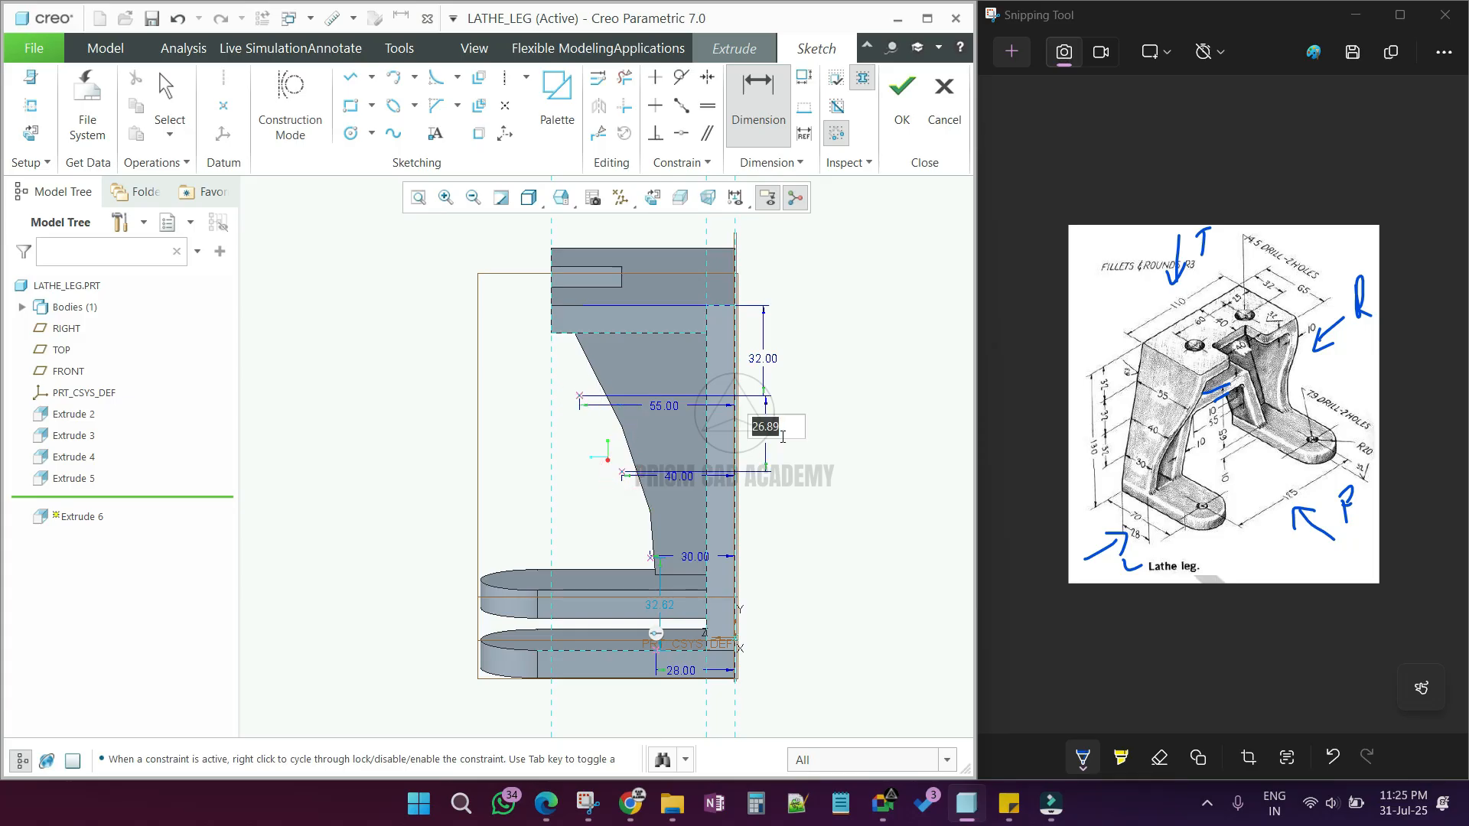
key("Return")
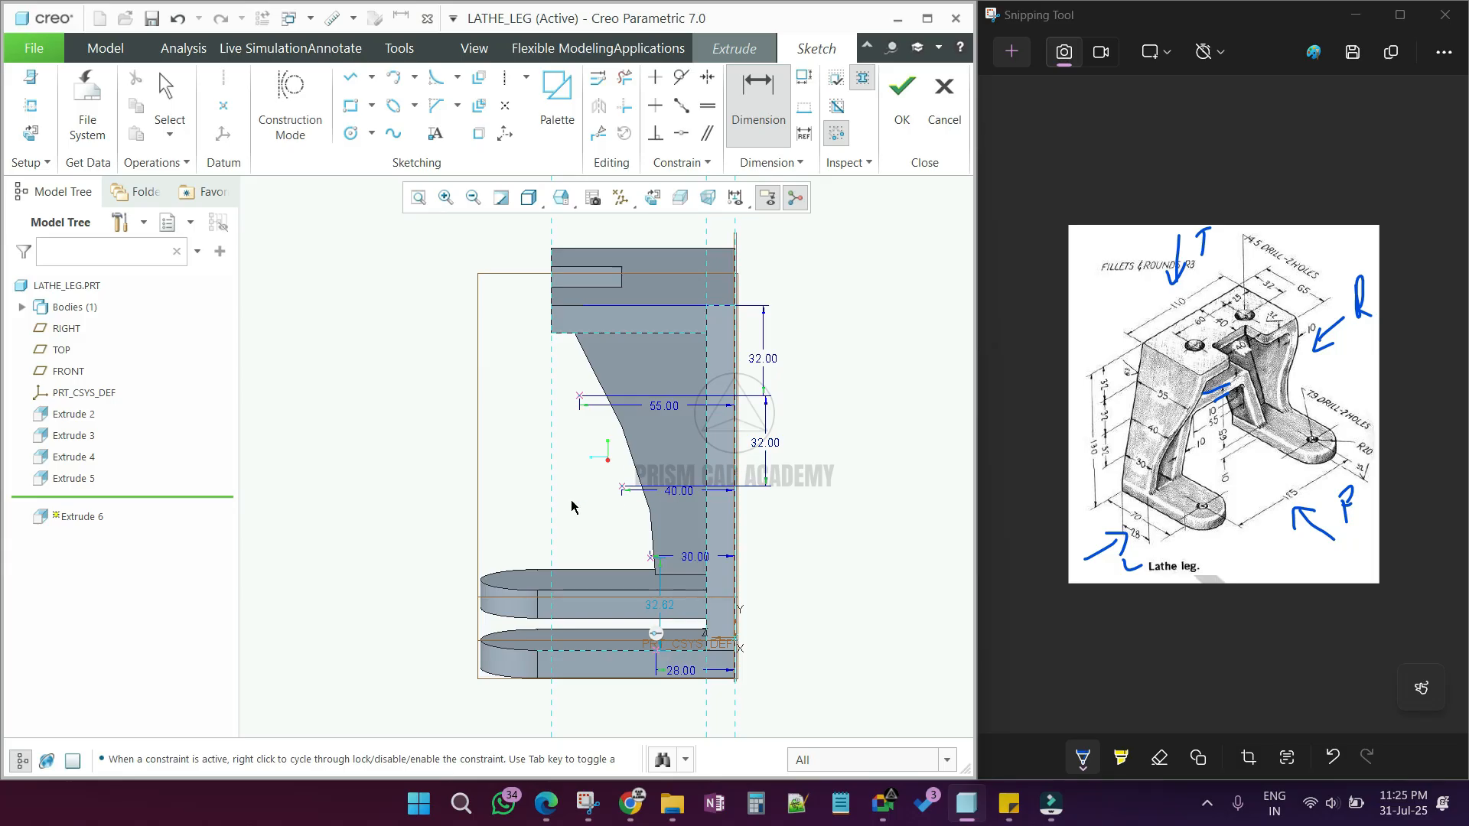
left_click(650, 556)
middle_click(783, 504)
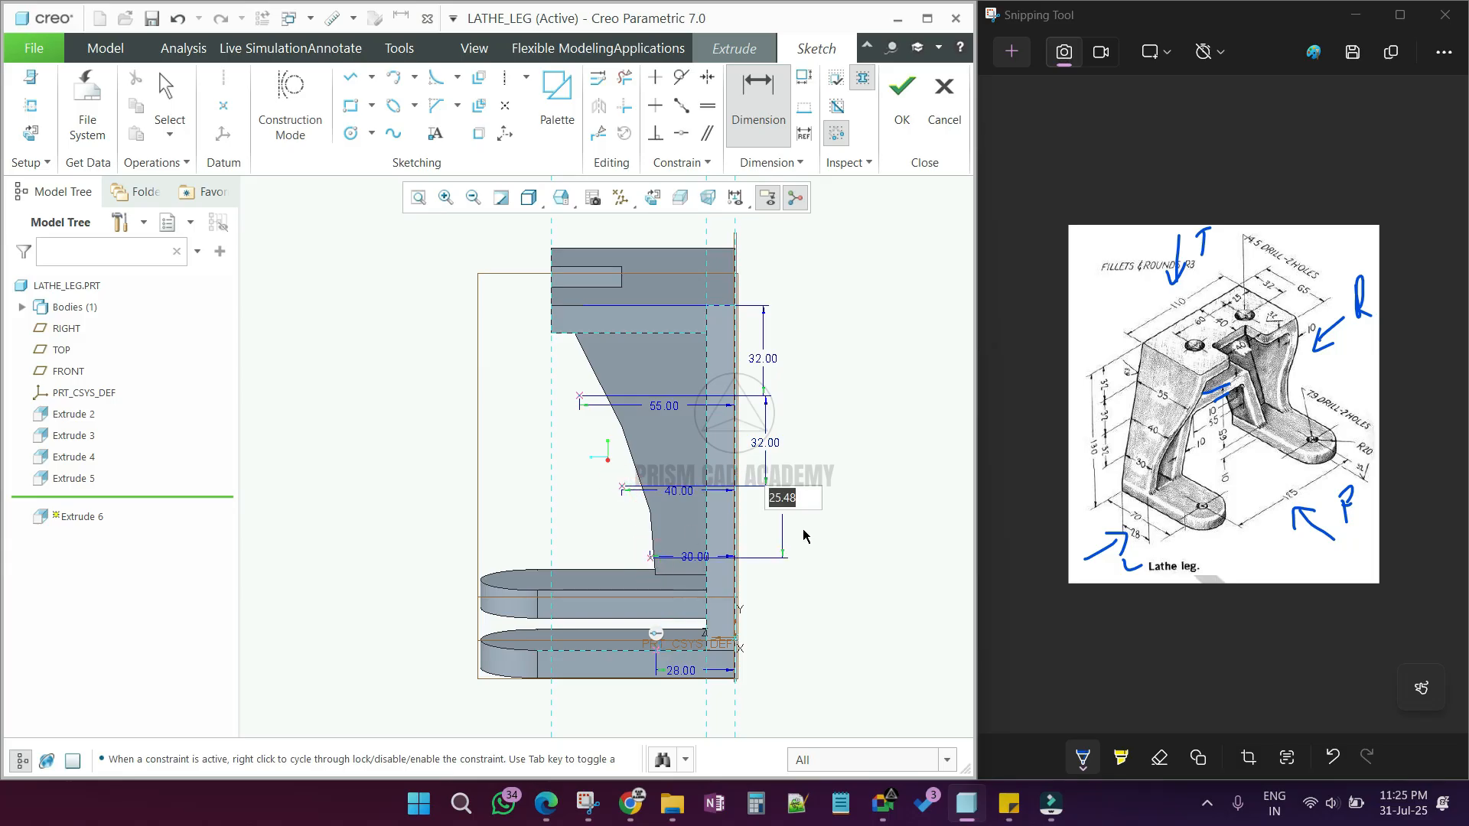
key("Return")
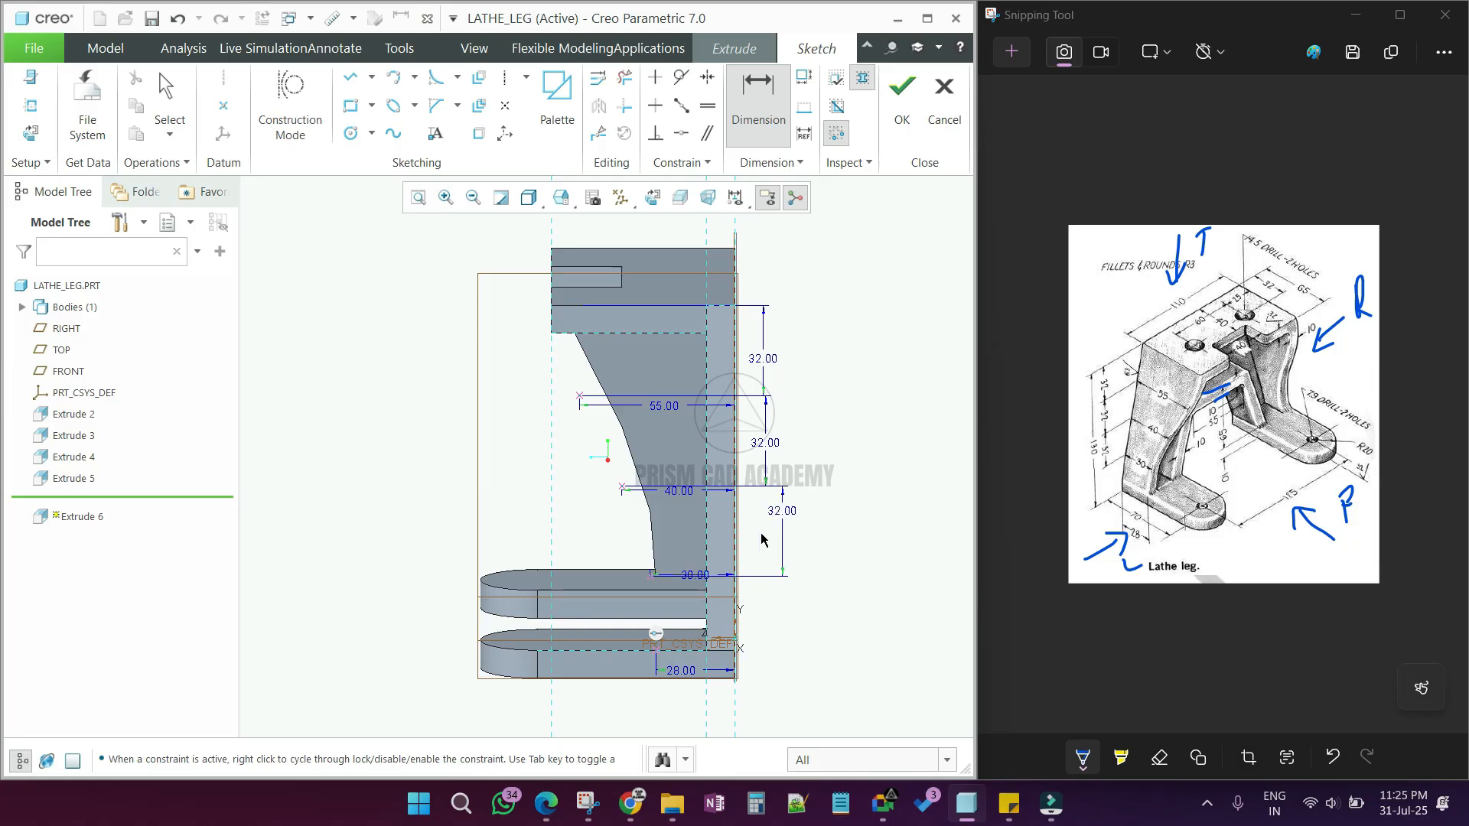
middle_click(782, 654)
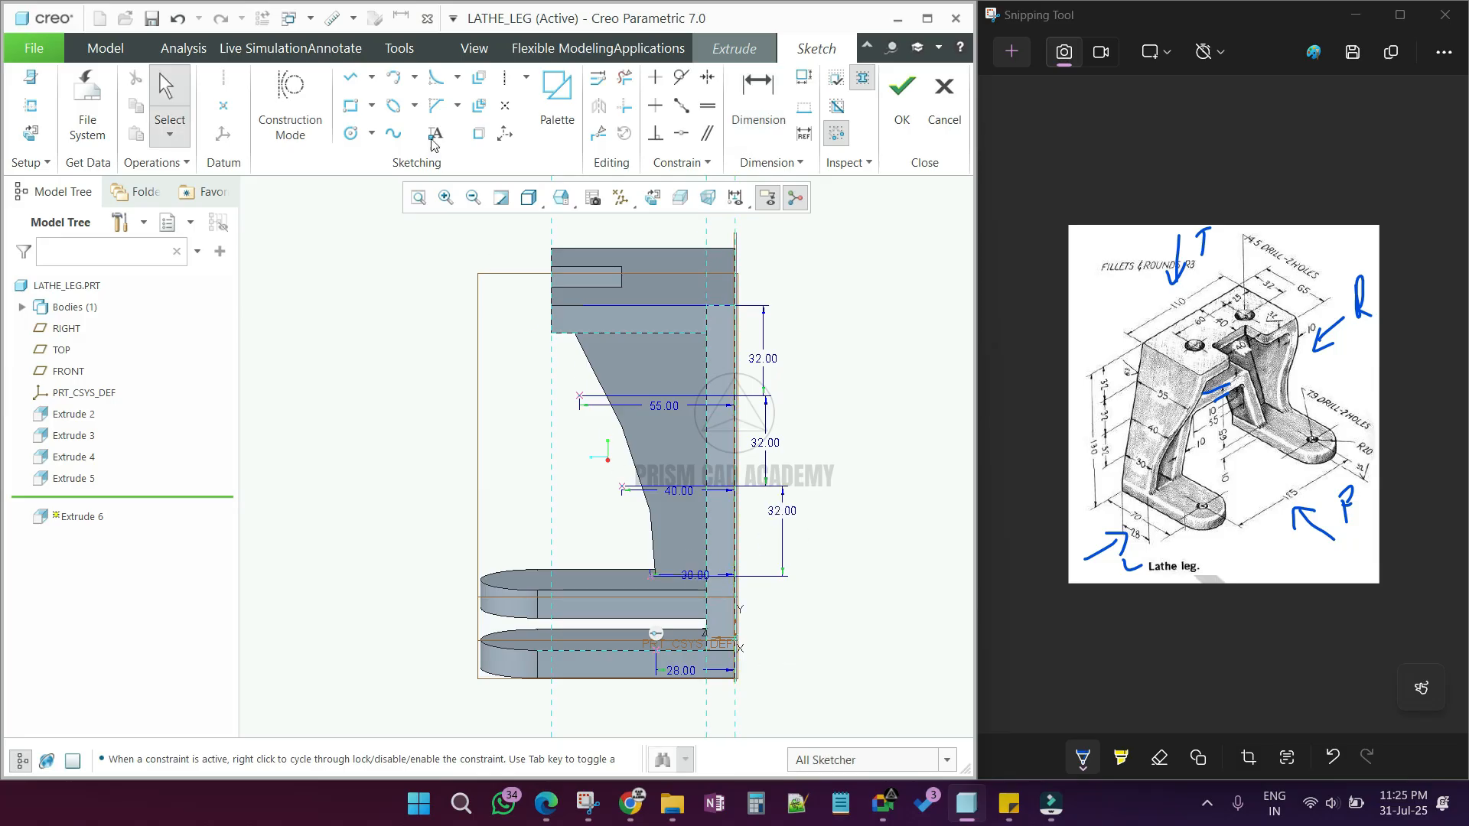
Step: Draw a line chain down the block's front edge and through the three free points, ending at the point on the foot's top edge
left_click(350, 76)
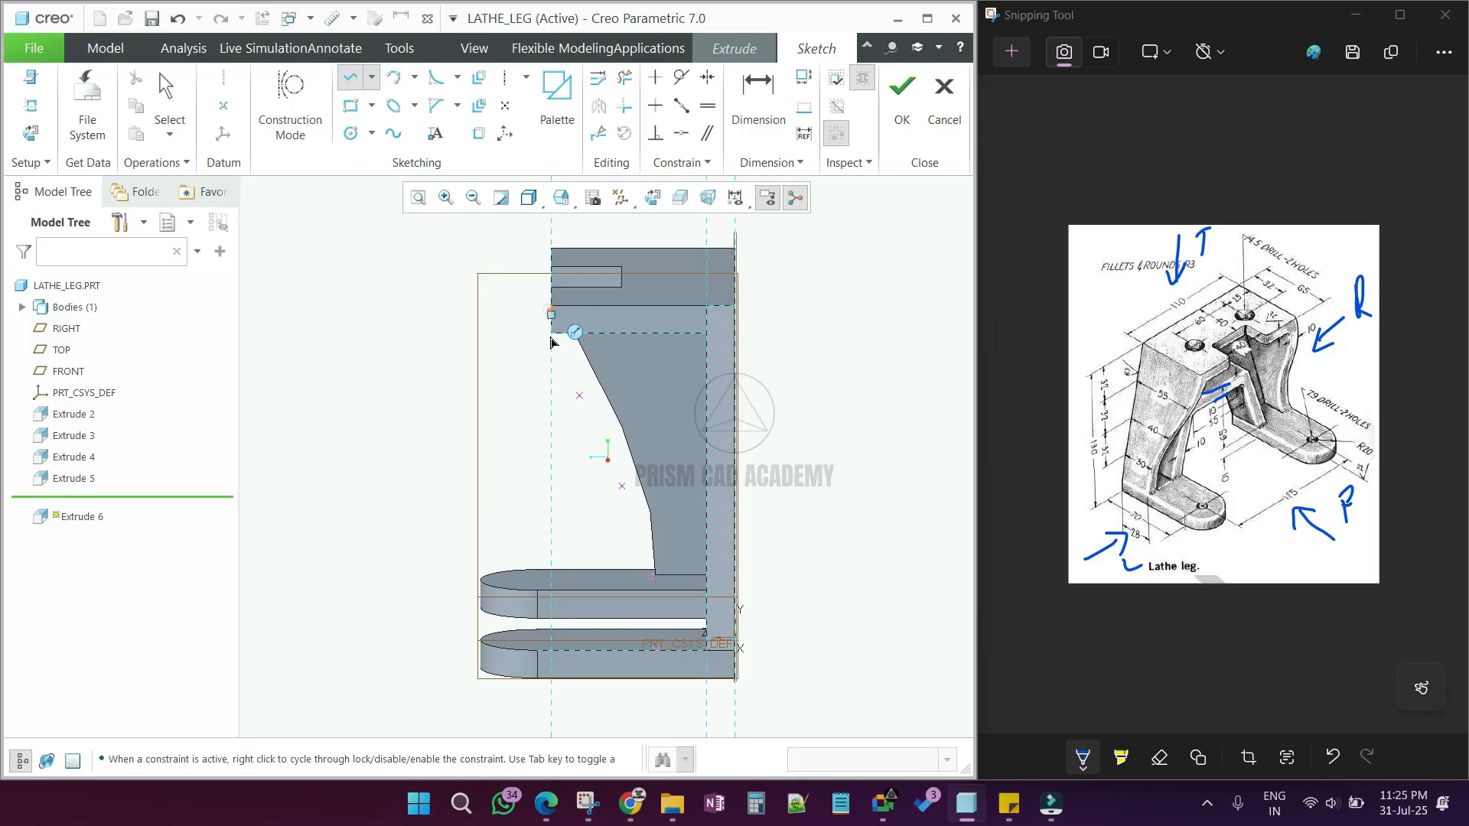
left_click(551, 334)
left_click(621, 486)
scroll(624, 613, "up", 3)
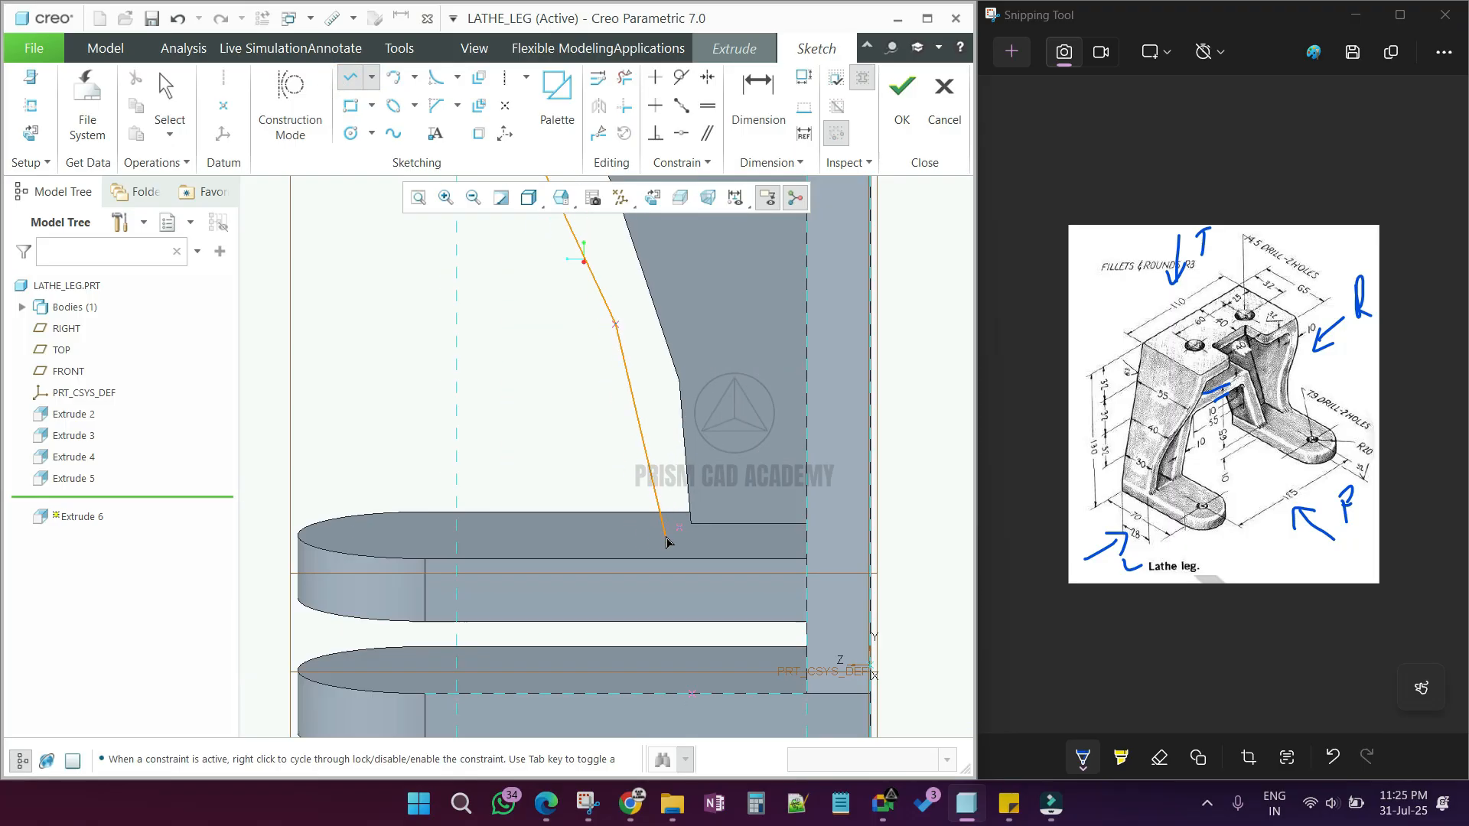
scroll(667, 542, "down", 2)
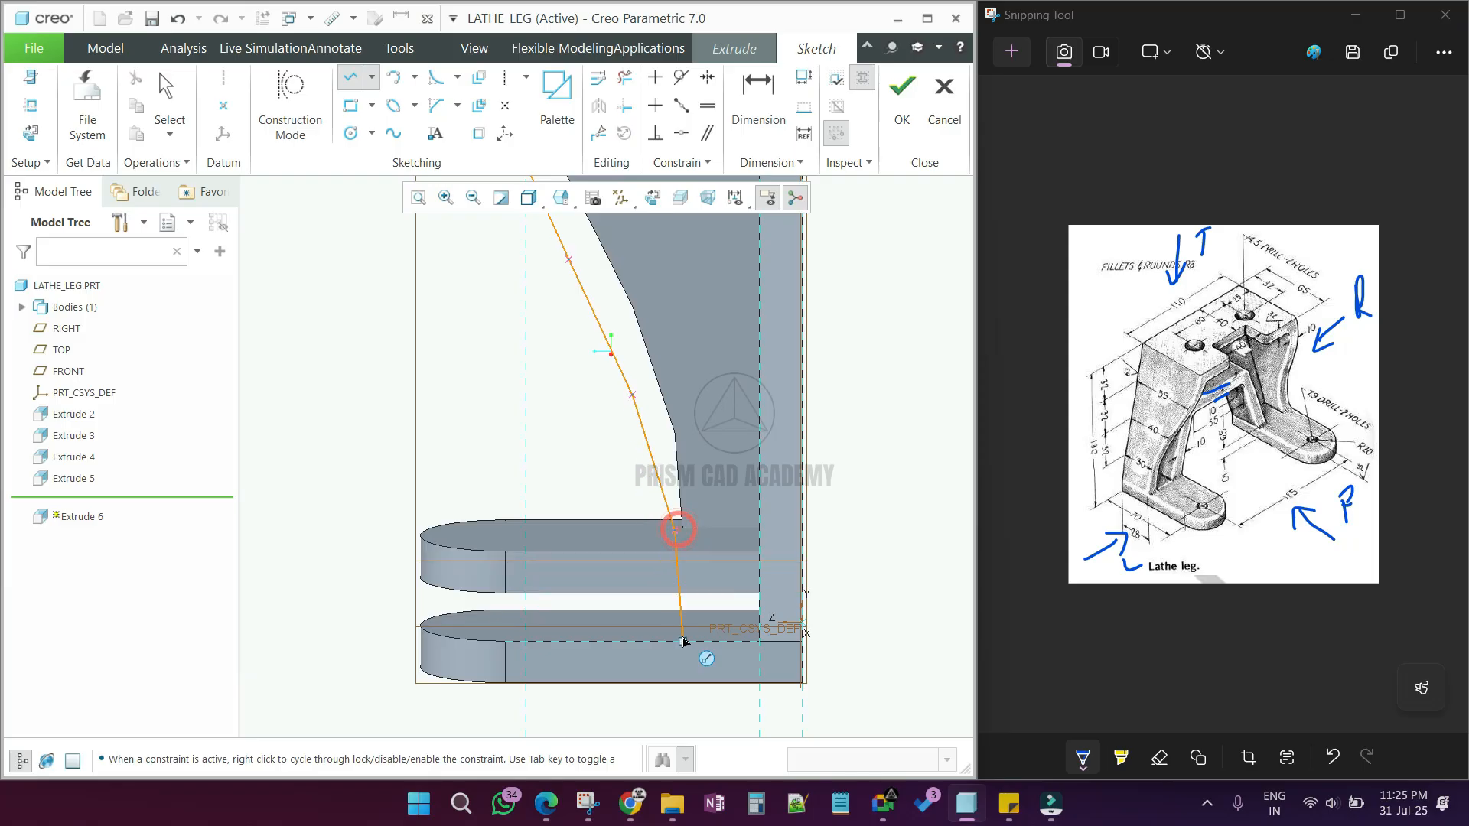
middle_click(704, 553)
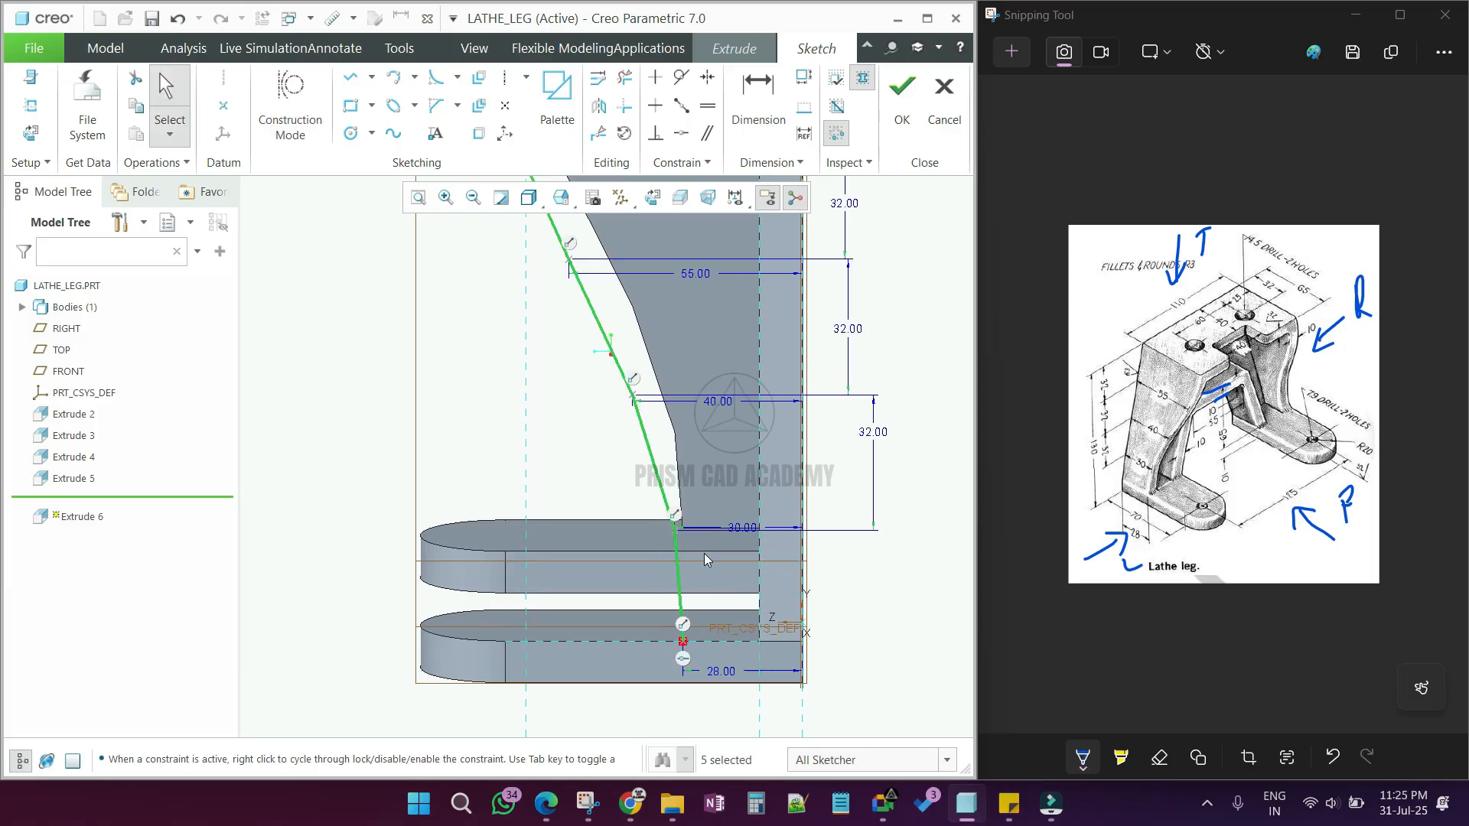
Step: Close the rib profile with lines across the block to the plate's back edge, down that edge, and back to the chain's foot end
scroll(670, 552, "down", 2)
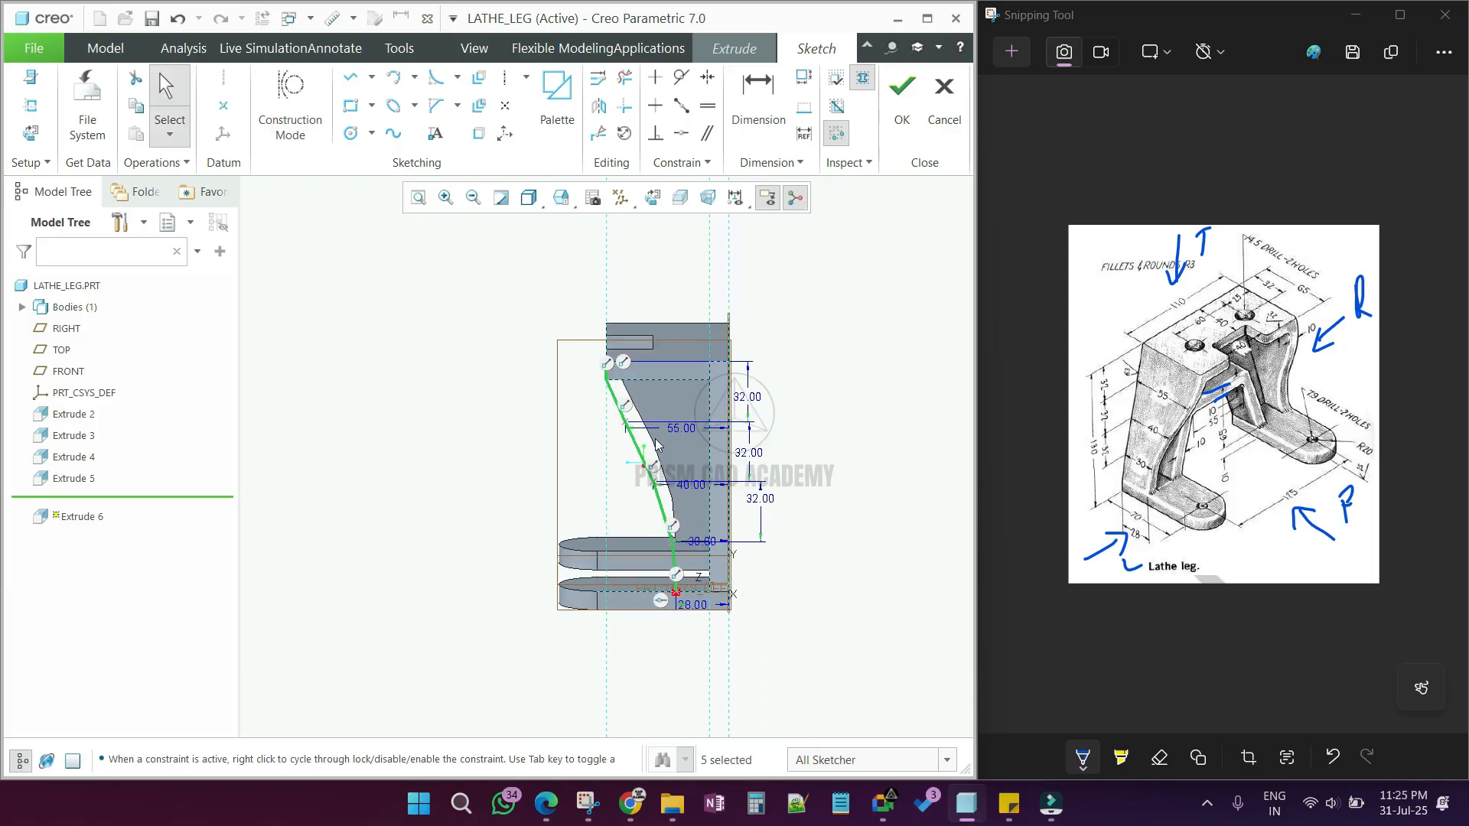
left_click(350, 76)
left_click(582, 323)
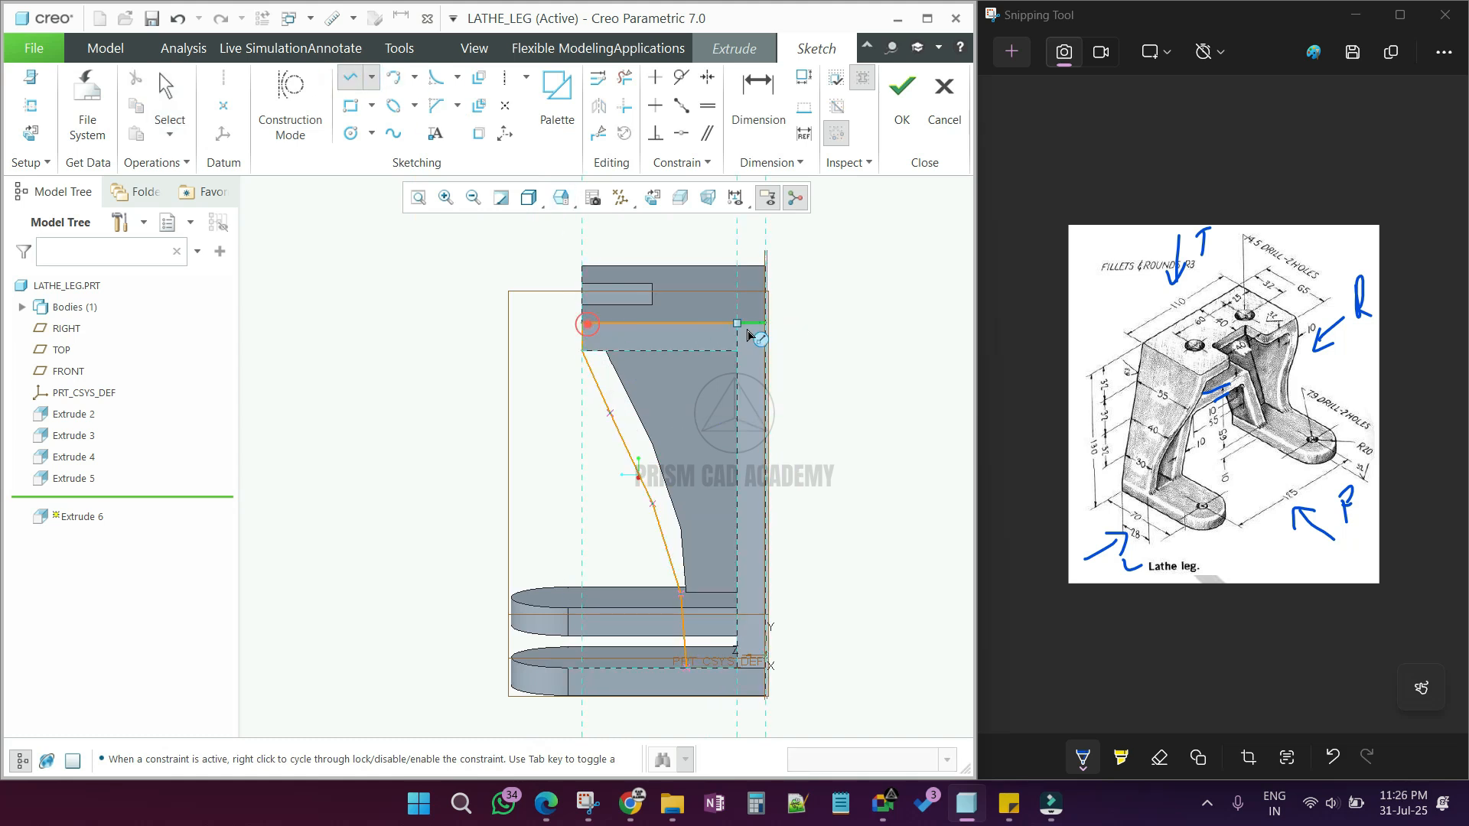
left_click(765, 324)
left_click(766, 672)
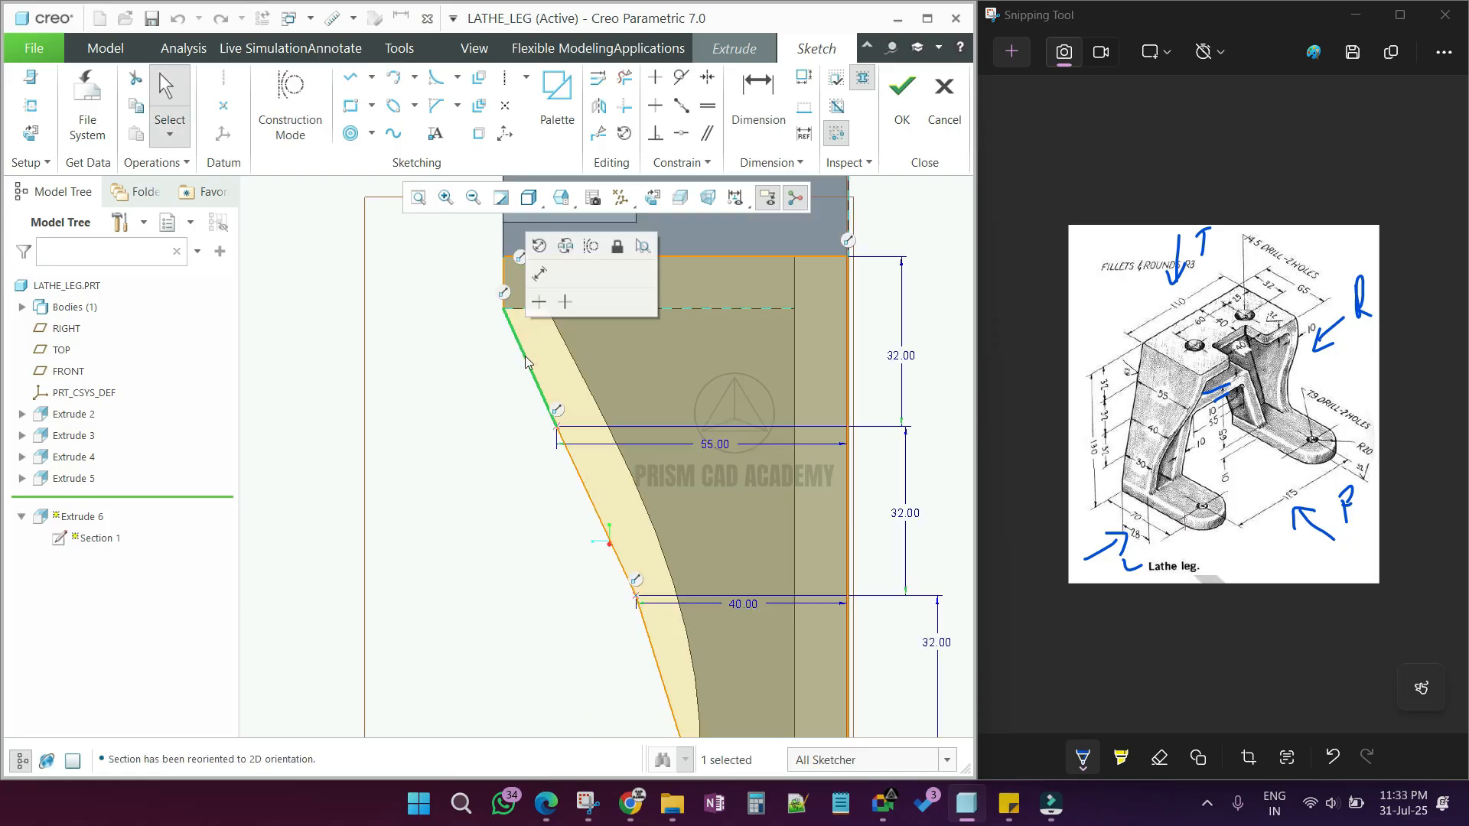
Step: Delete the straight segments running from the block's front edge through the three points to the foot in the rib sketch
key("Delete")
left_click_drag(580, 475, 583, 473)
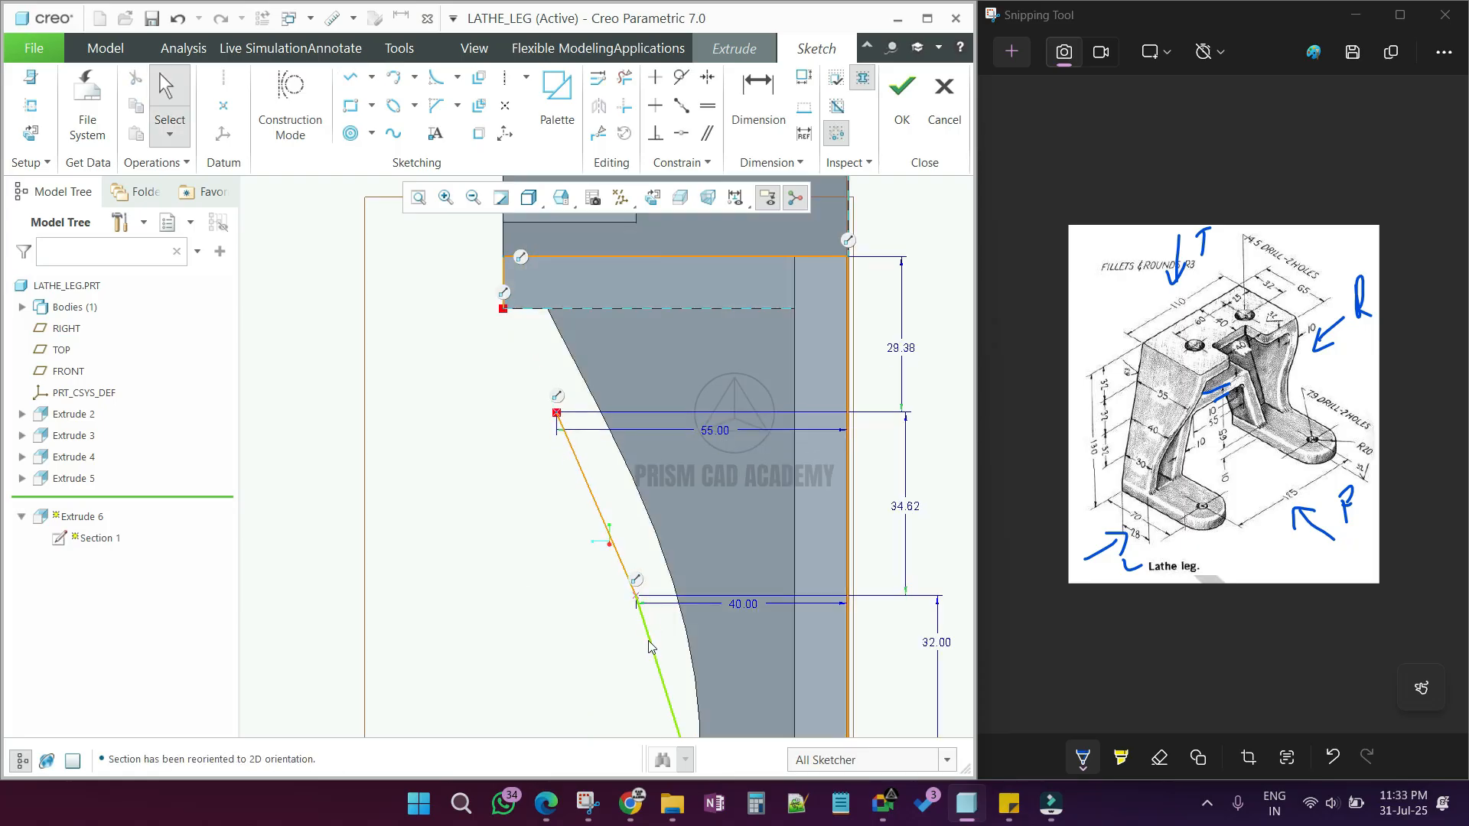
left_click(649, 642)
left_click(621, 562)
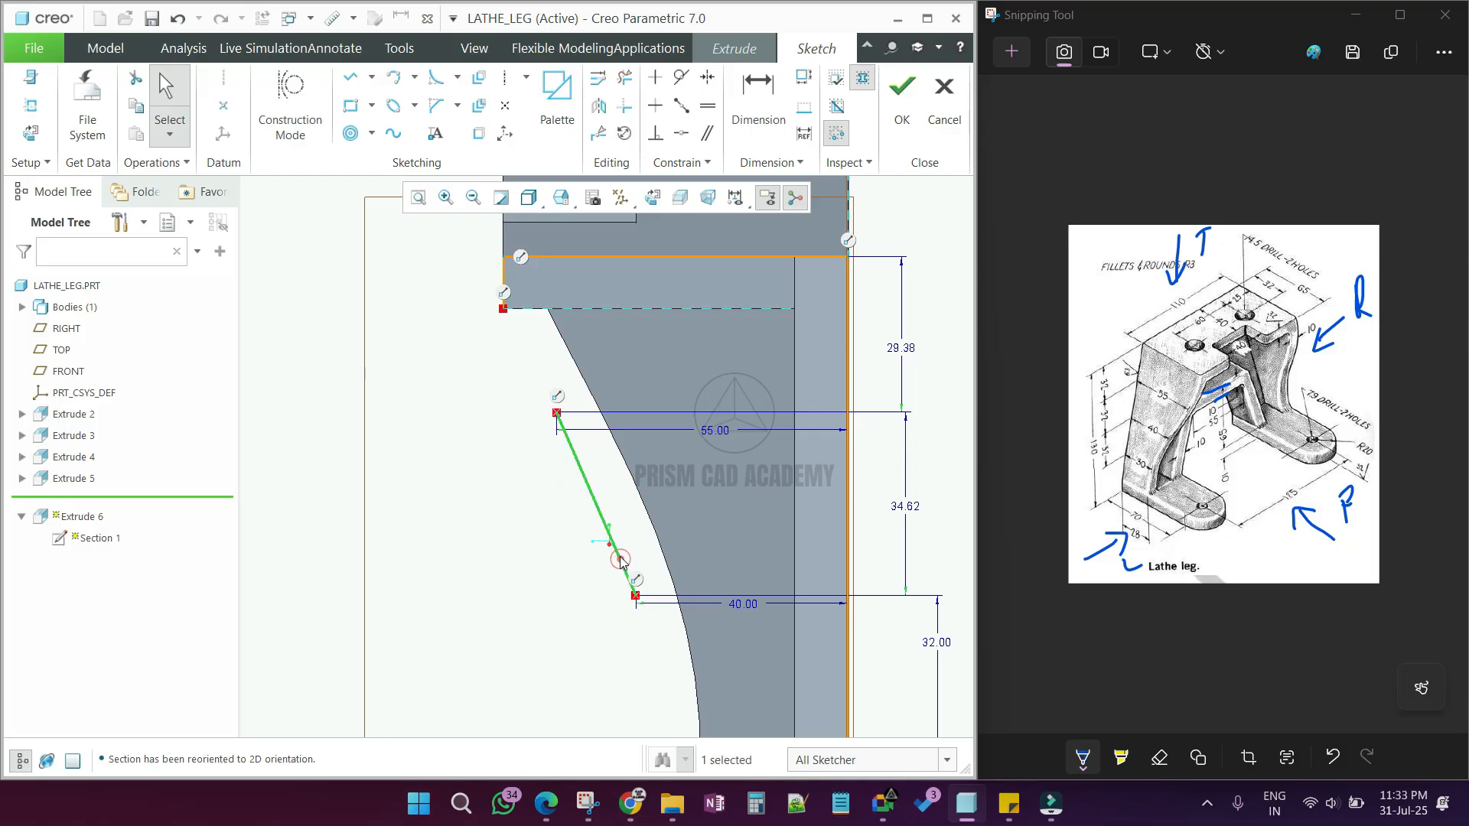
key("Delete")
scroll(621, 488, "up", 5)
scroll(619, 528, "down", 5)
left_click(701, 724)
scroll(655, 606, "up", 5)
scroll(655, 606, "down", 2)
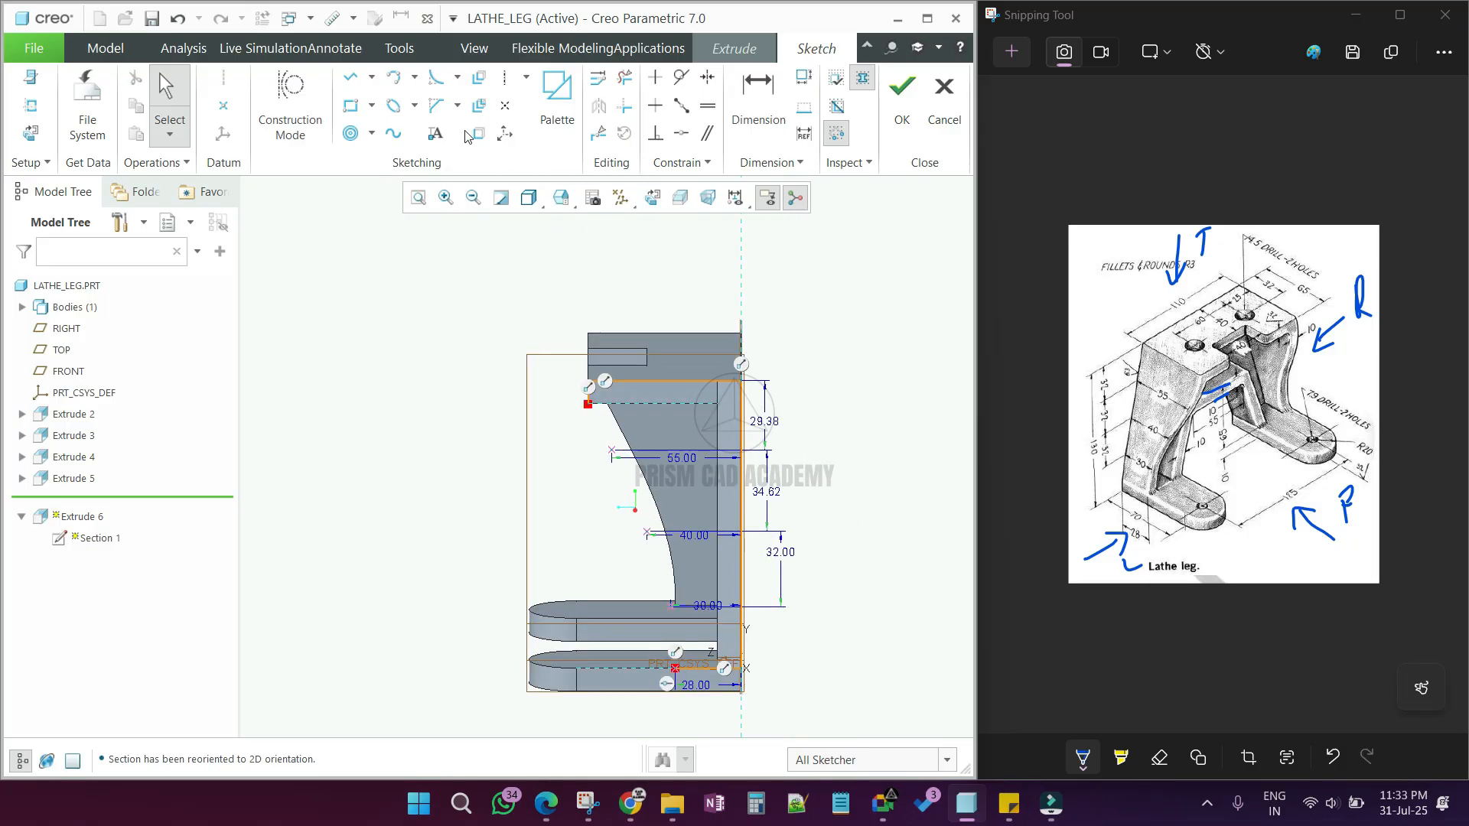
Step: Draw a spline from the block's front edge line through the three points to the foot's profile endpoint, and finish the rib sketch
left_click(392, 132)
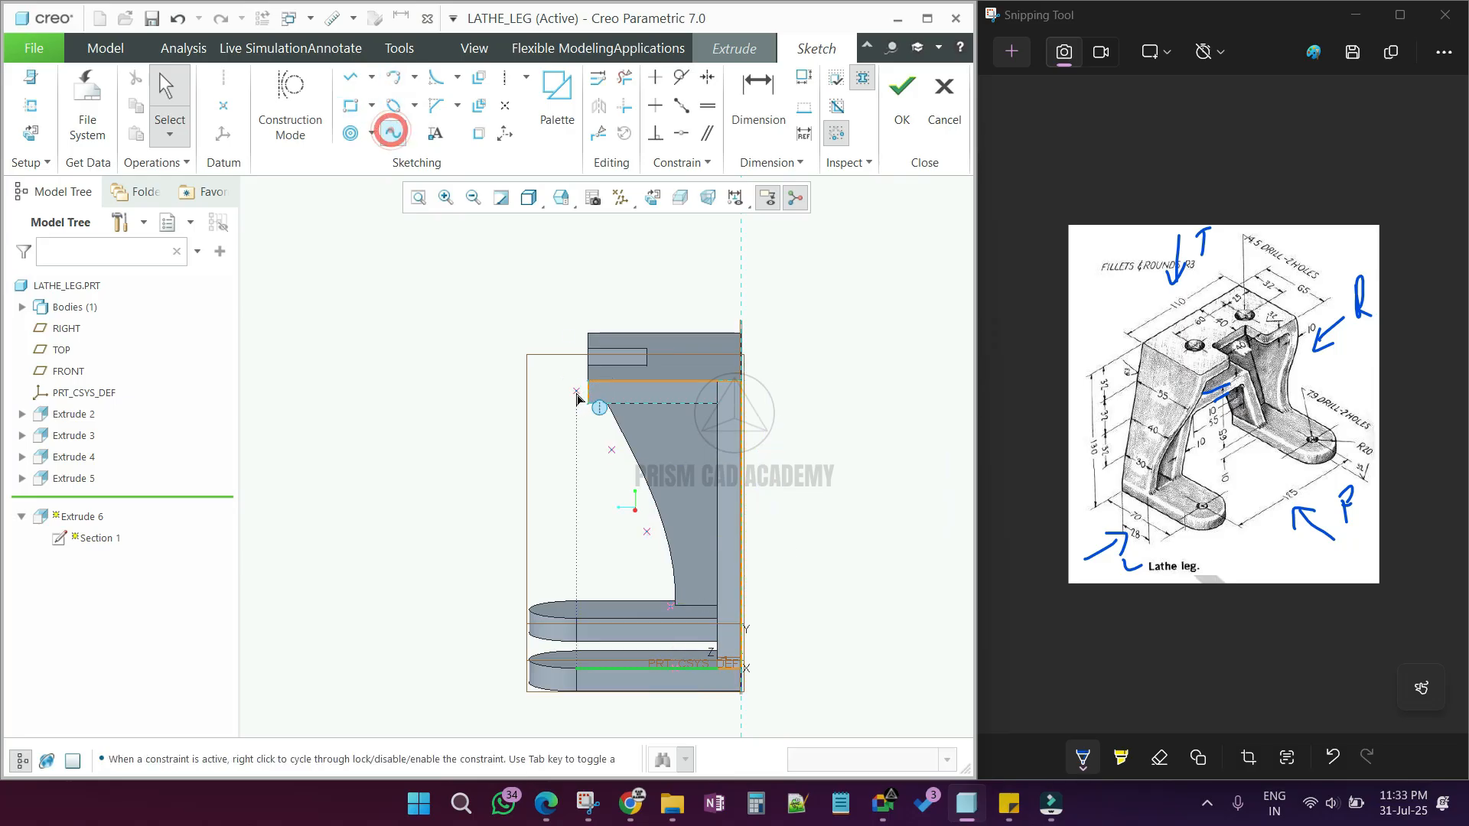
left_click(584, 400)
left_click(639, 520)
scroll(693, 612, "down", 5)
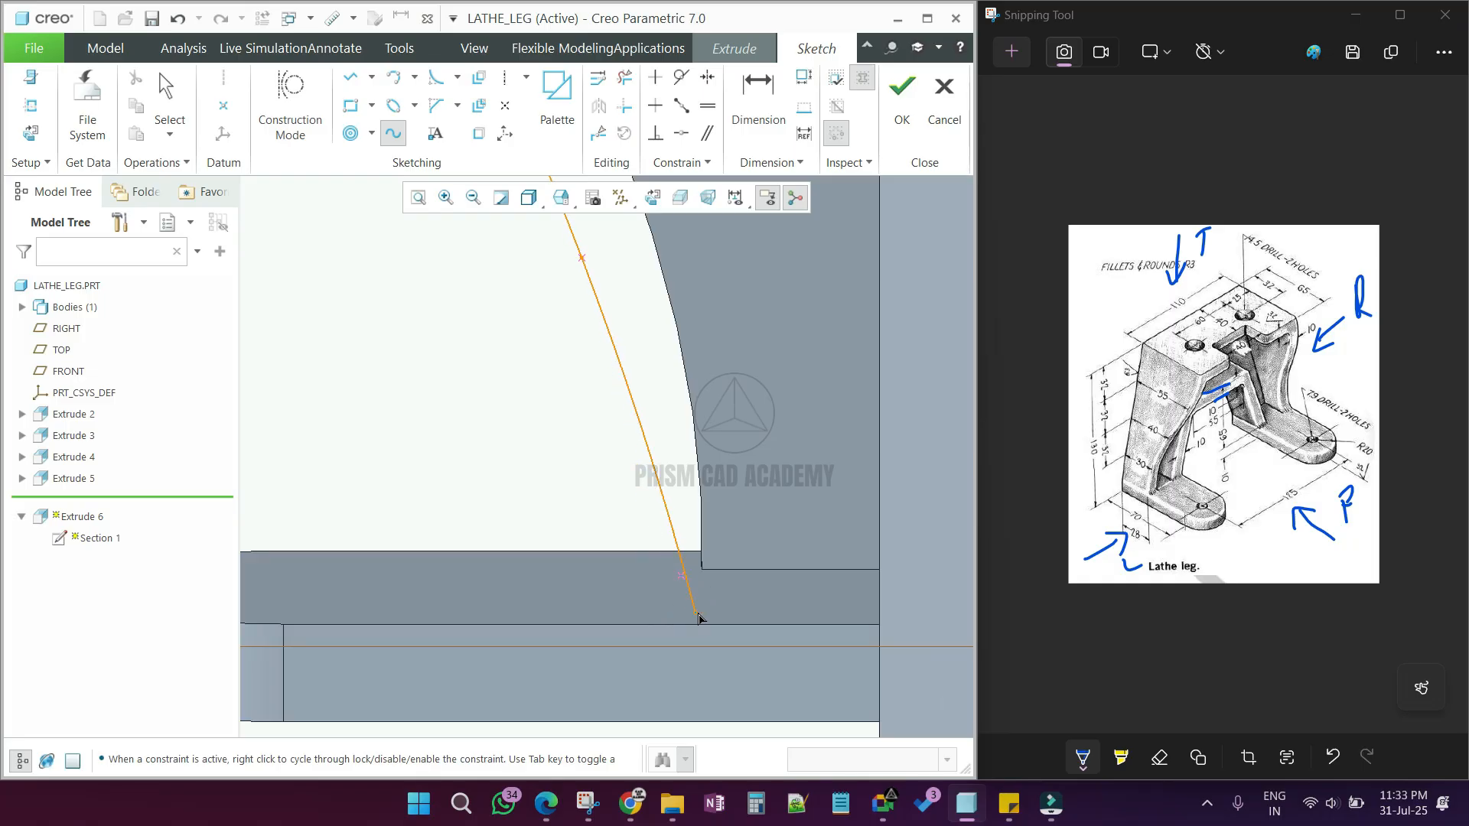
left_click(702, 568)
middle_click(702, 568)
scroll(702, 568, "up", 5)
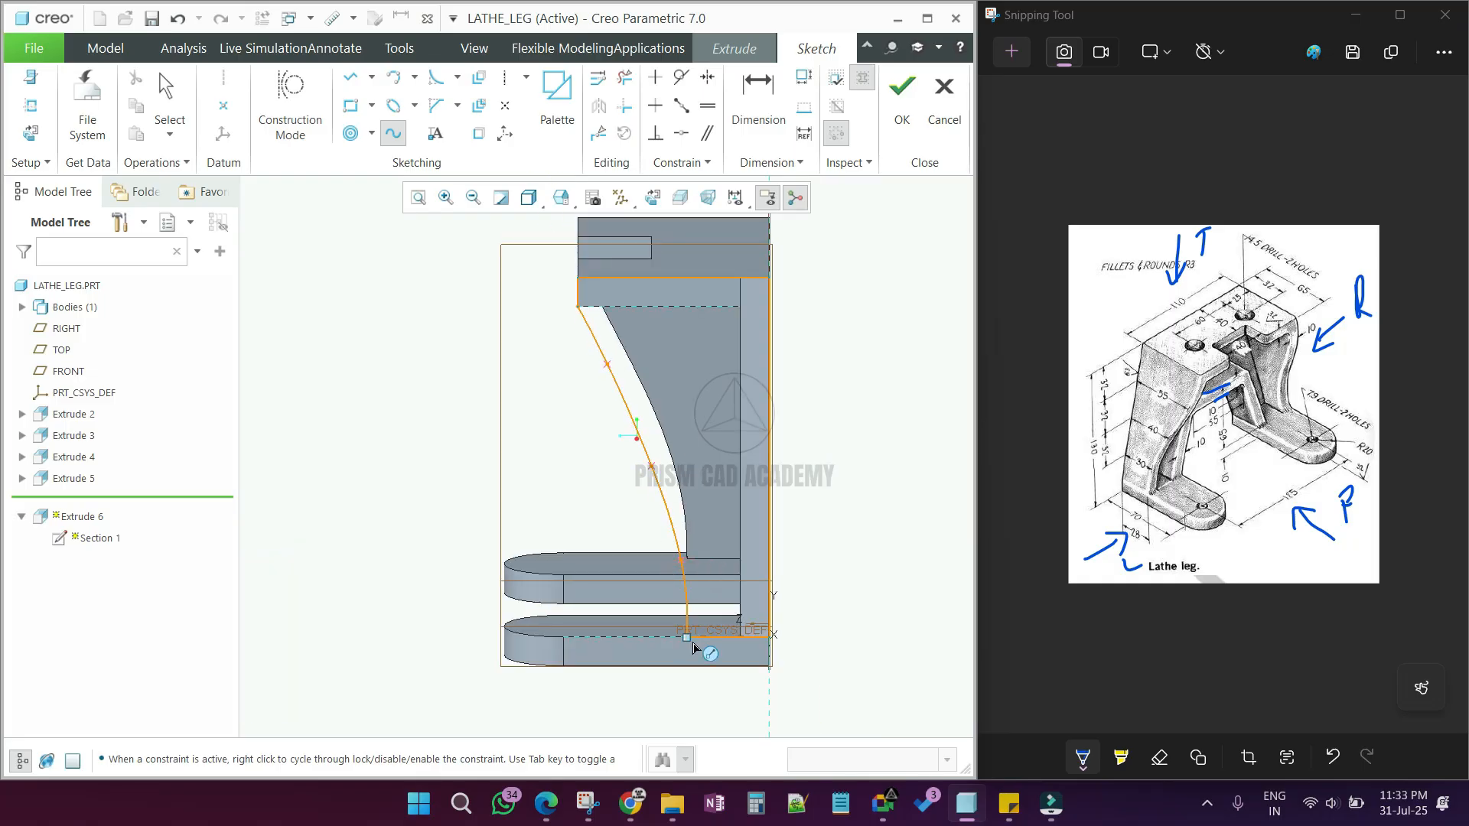
scroll(689, 641, "down", 5)
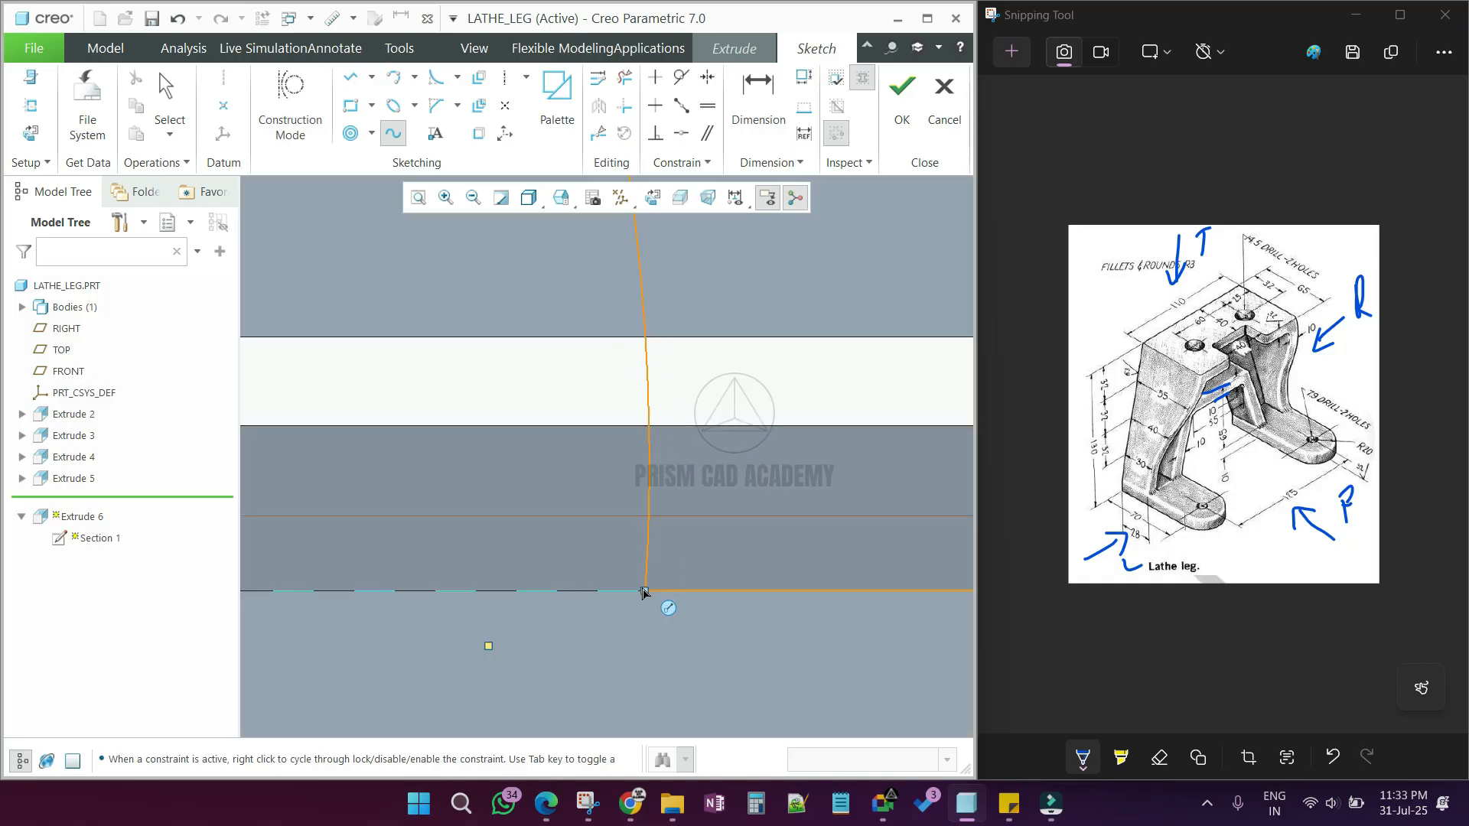
middle_click(647, 600)
scroll(654, 620, "up", 2)
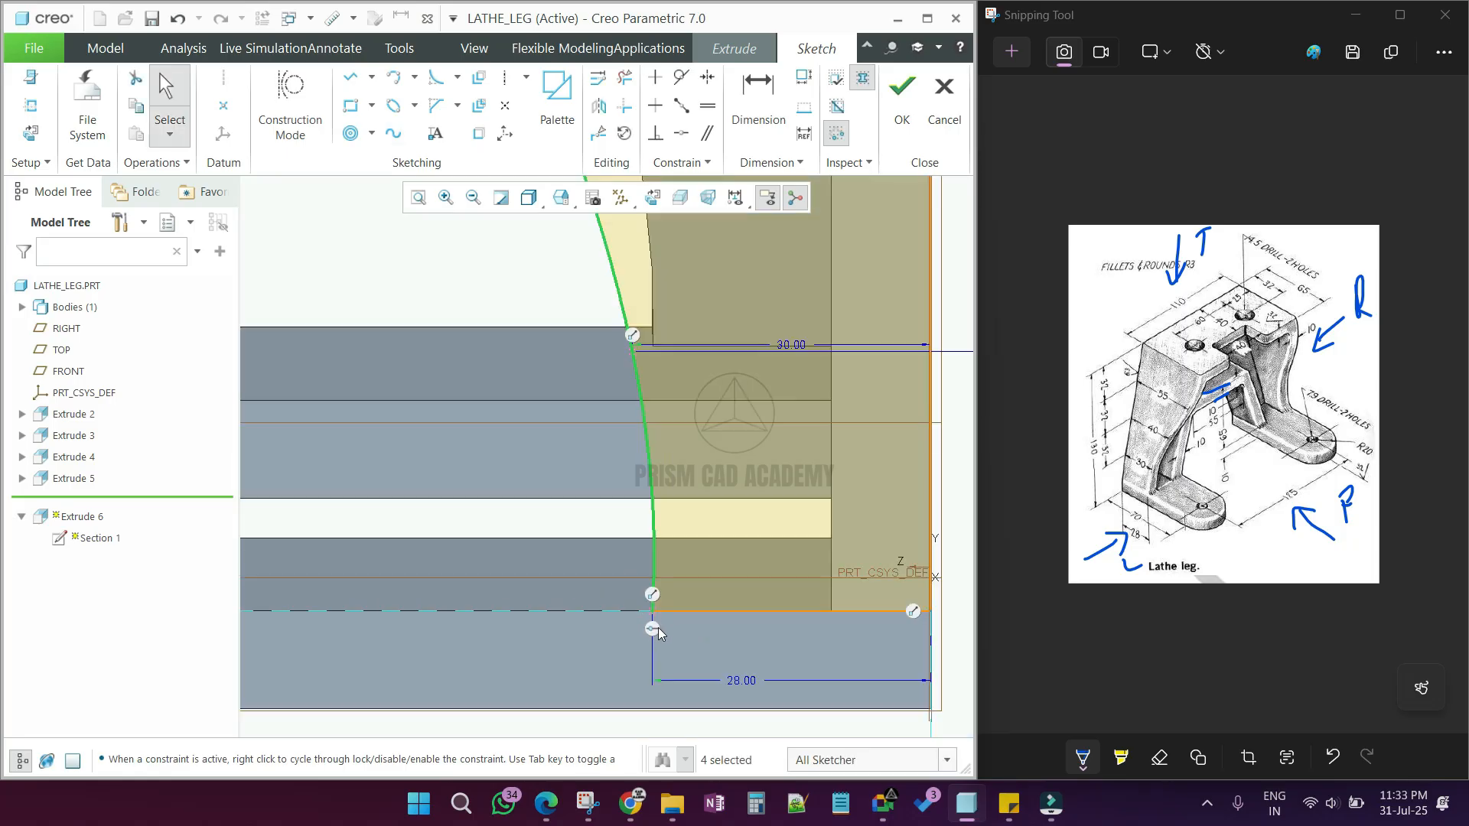
scroll(660, 633, "up", 2)
scroll(658, 633, "up", 1)
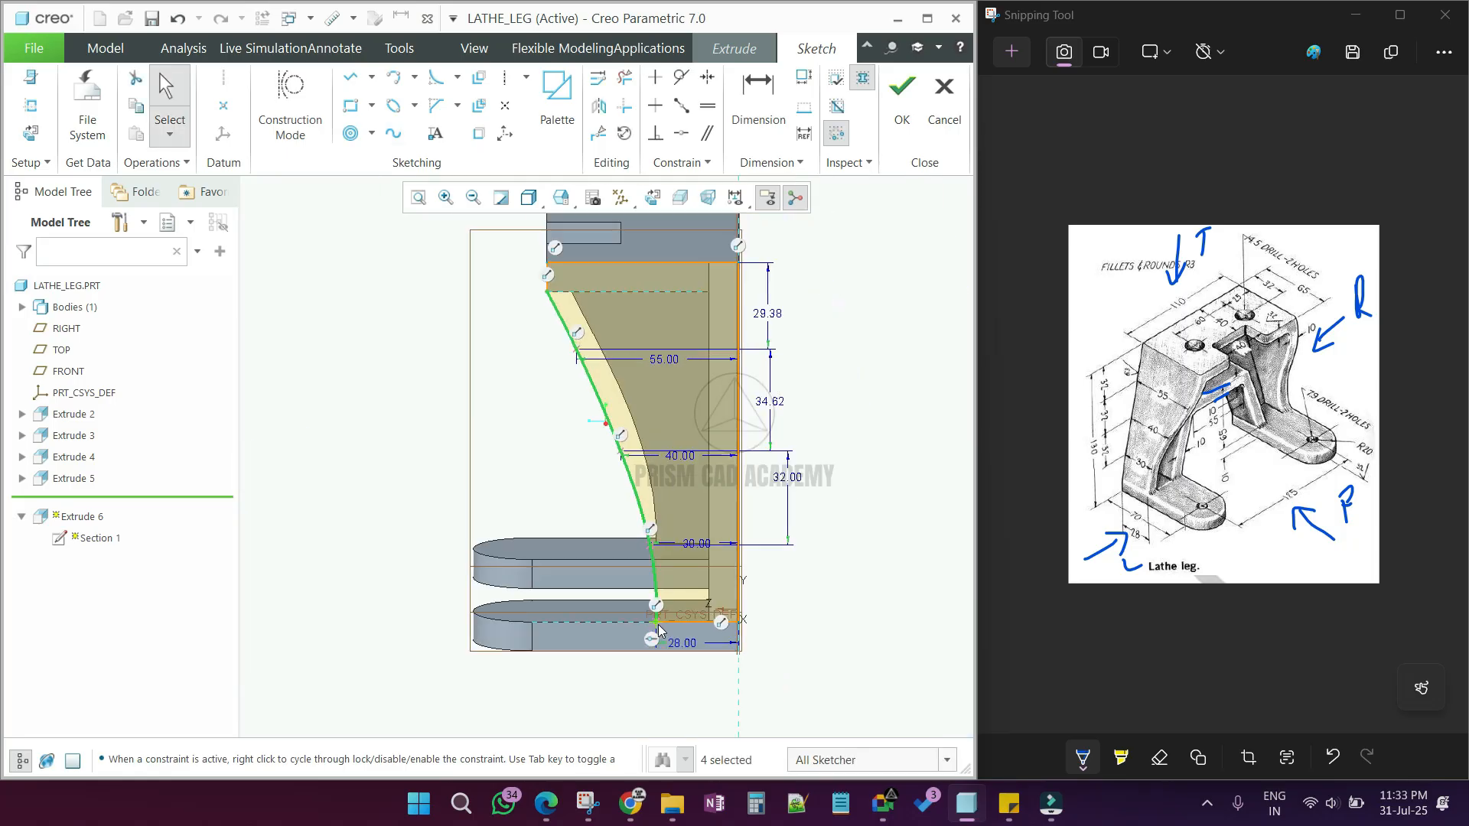
left_click(903, 99)
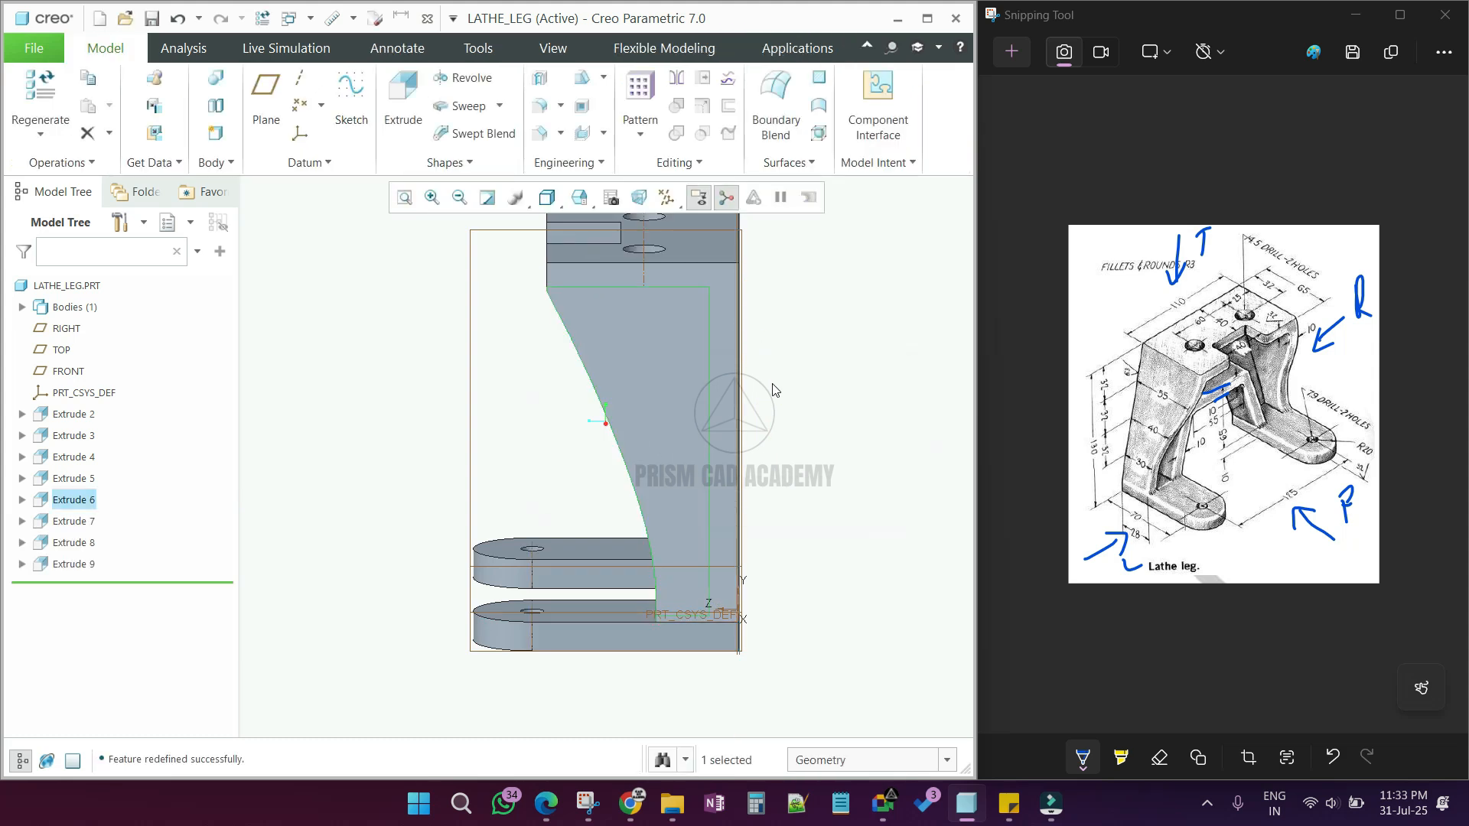
key("ctrl+d")
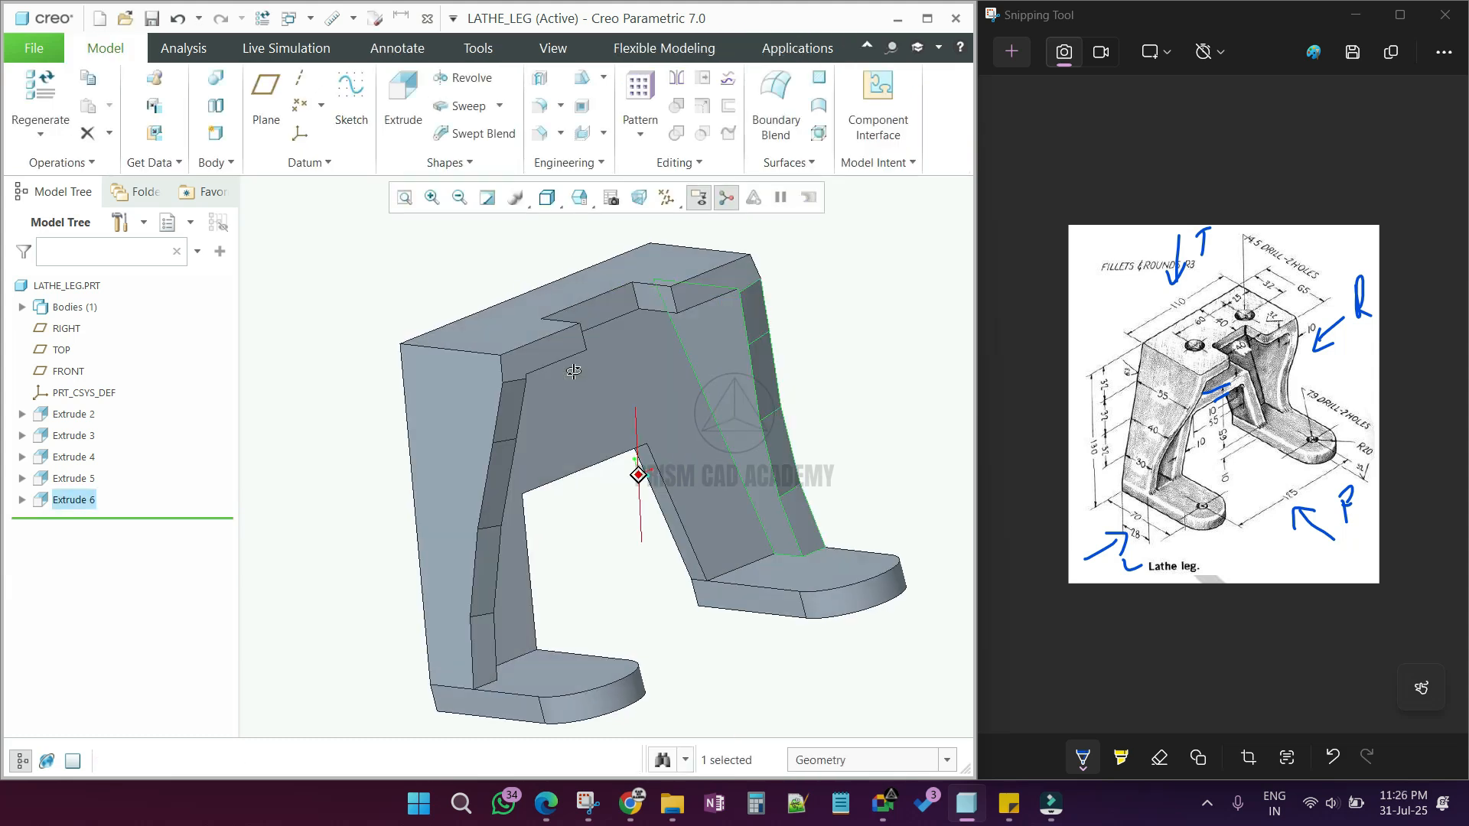
Step: Start an extrude sketch on the block's top face and draw two level, equal circles about 14 mm in diameter
left_click(821, 365)
mouse_move(816, 355)
middle_mouse_down()
mouse_move(767, 410)
mouse_move(749, 405)
mouse_move(750, 421)
middle_mouse_up()
left_click(403, 98)
left_click(709, 294)
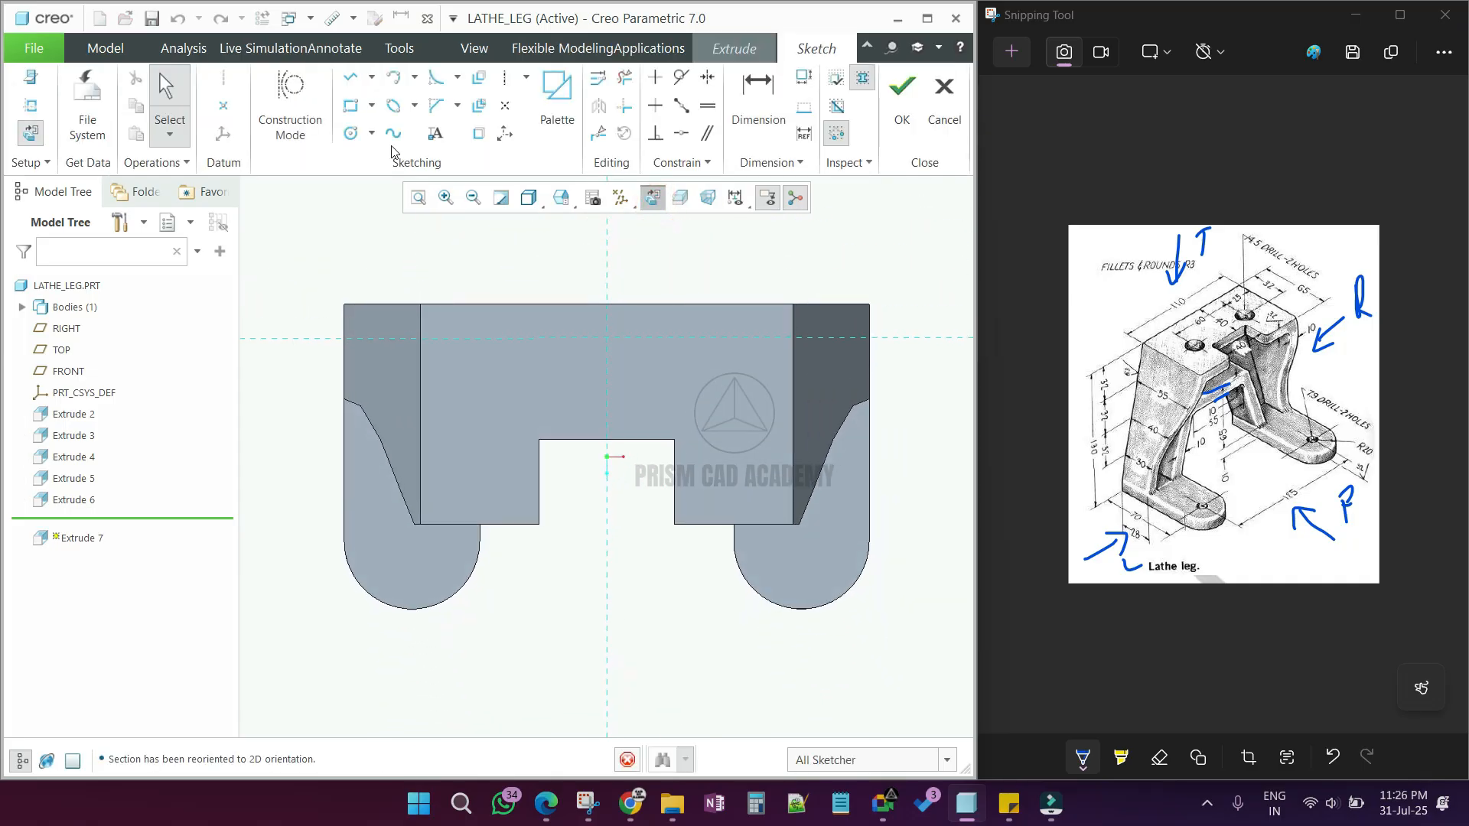
left_click(349, 131)
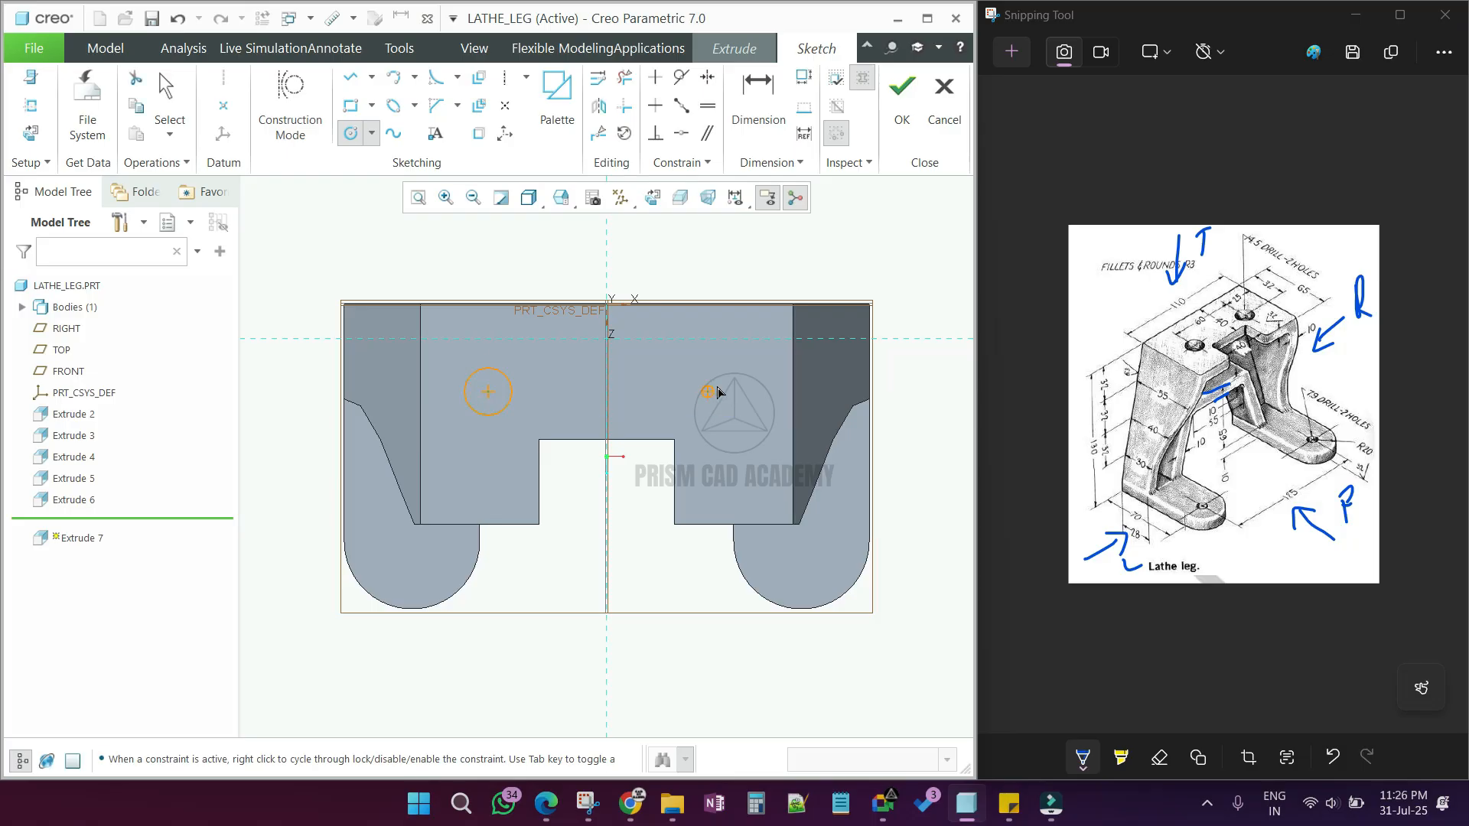
left_click(725, 385)
middle_click(751, 371)
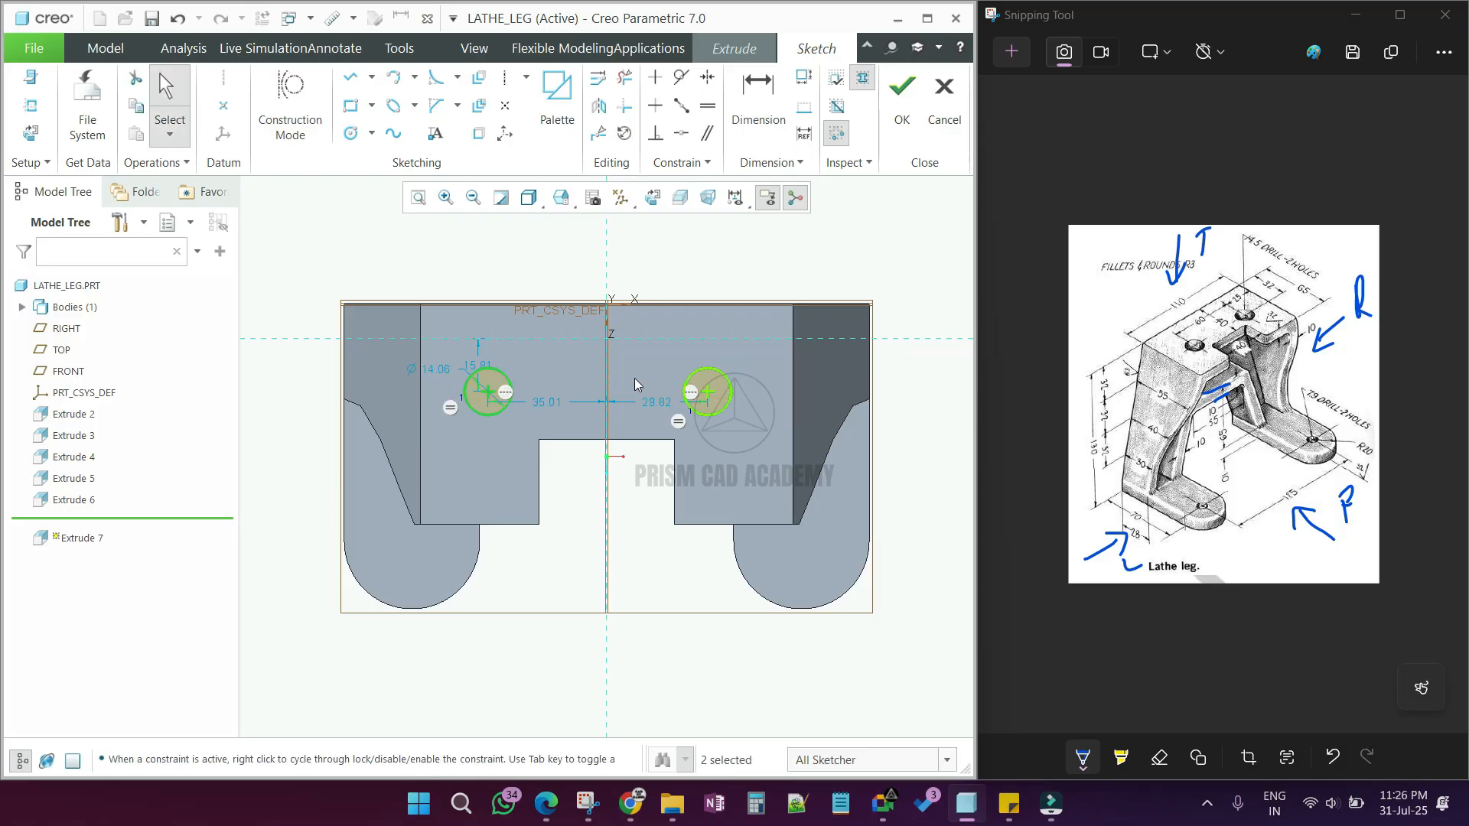
Step: Make the two circle centres symmetric about the vertical centre reference
left_click(707, 77)
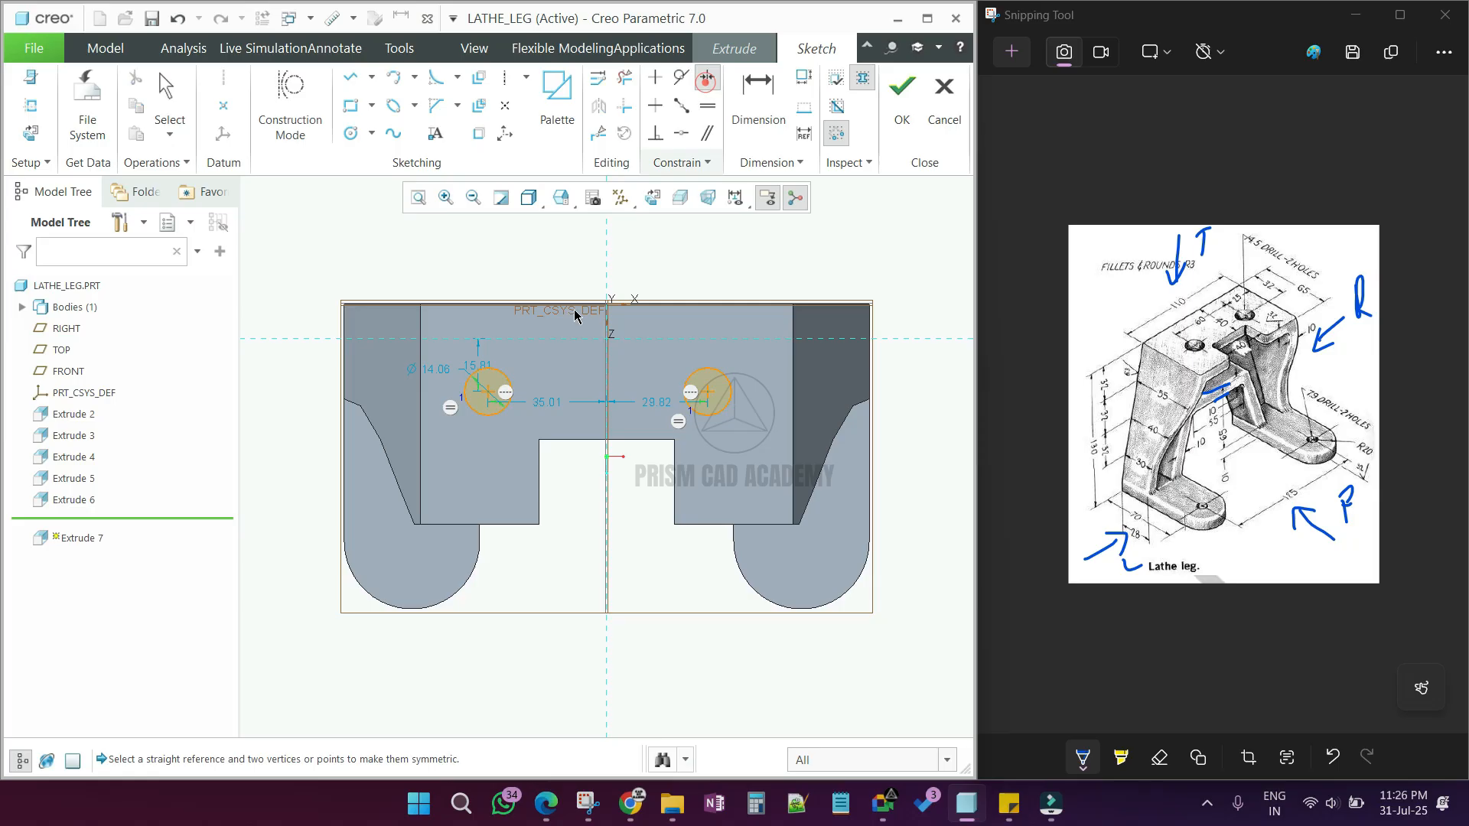
left_click(490, 393)
left_click(610, 374)
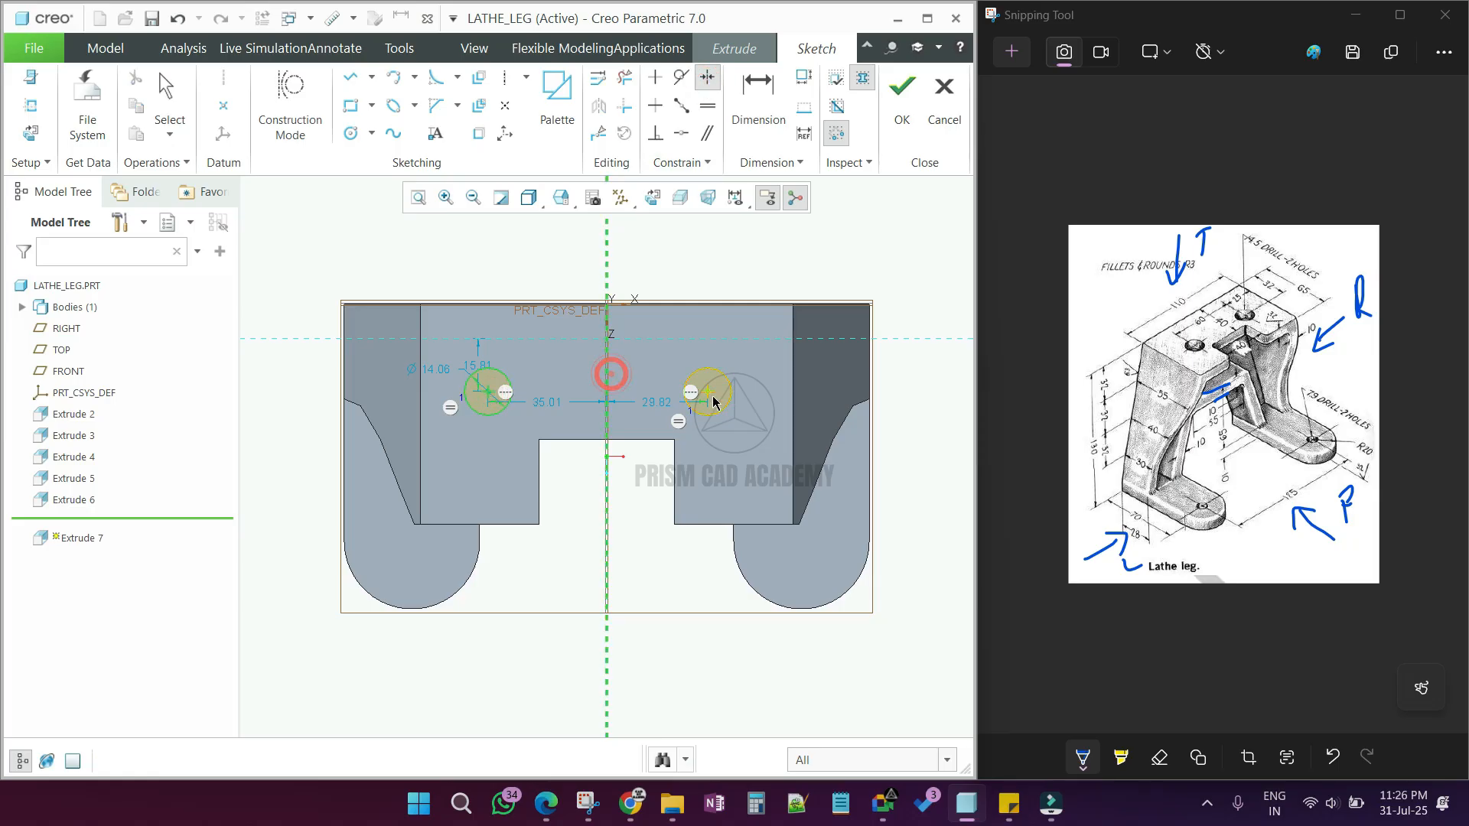
left_click(710, 394)
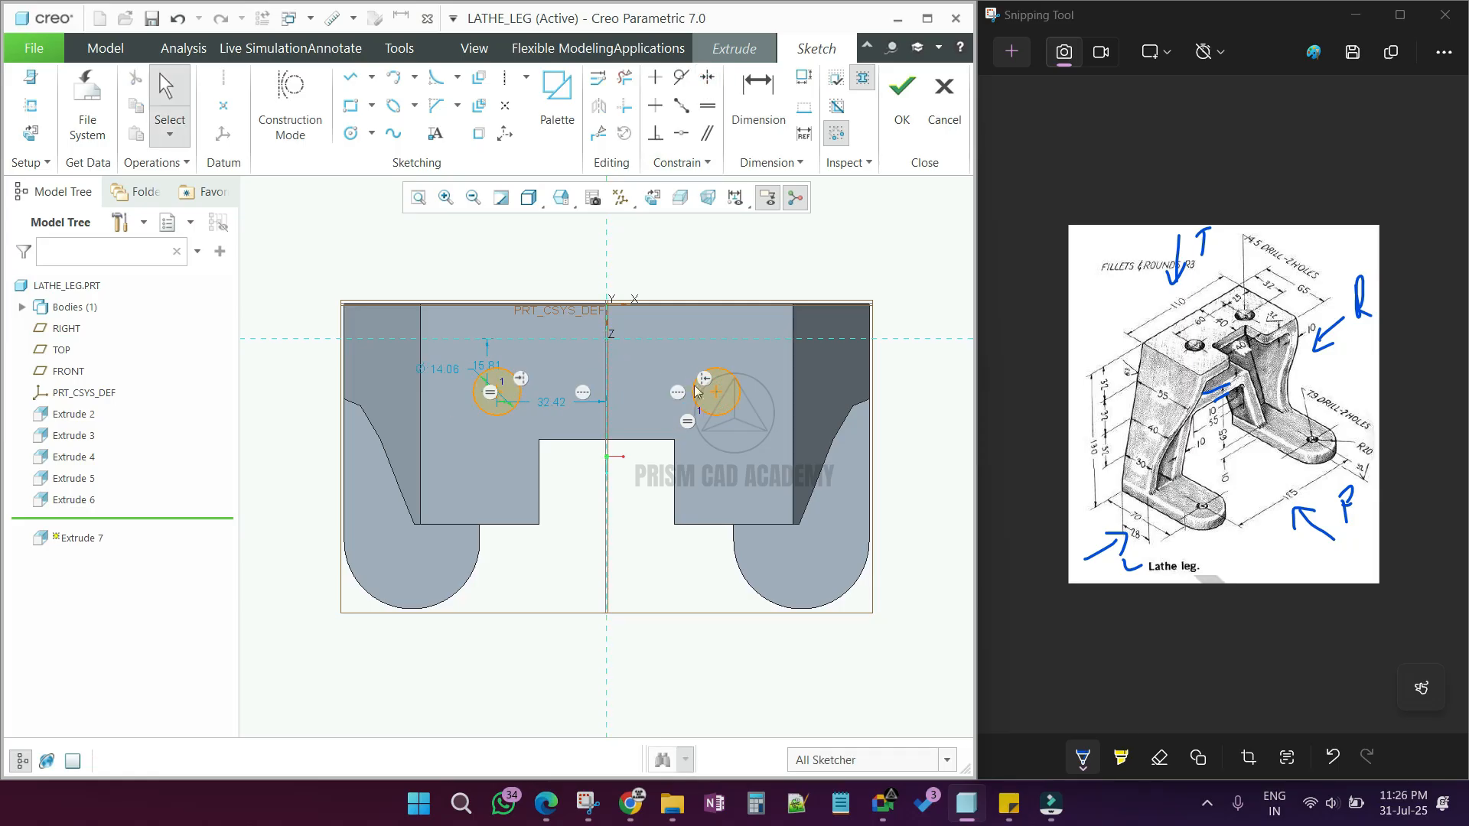
Step: Dimension the distance between the two circle centres as 60 mm
left_click(756, 98)
left_click(497, 394)
left_click(716, 392)
middle_click(669, 280)
type("60")
key("Return")
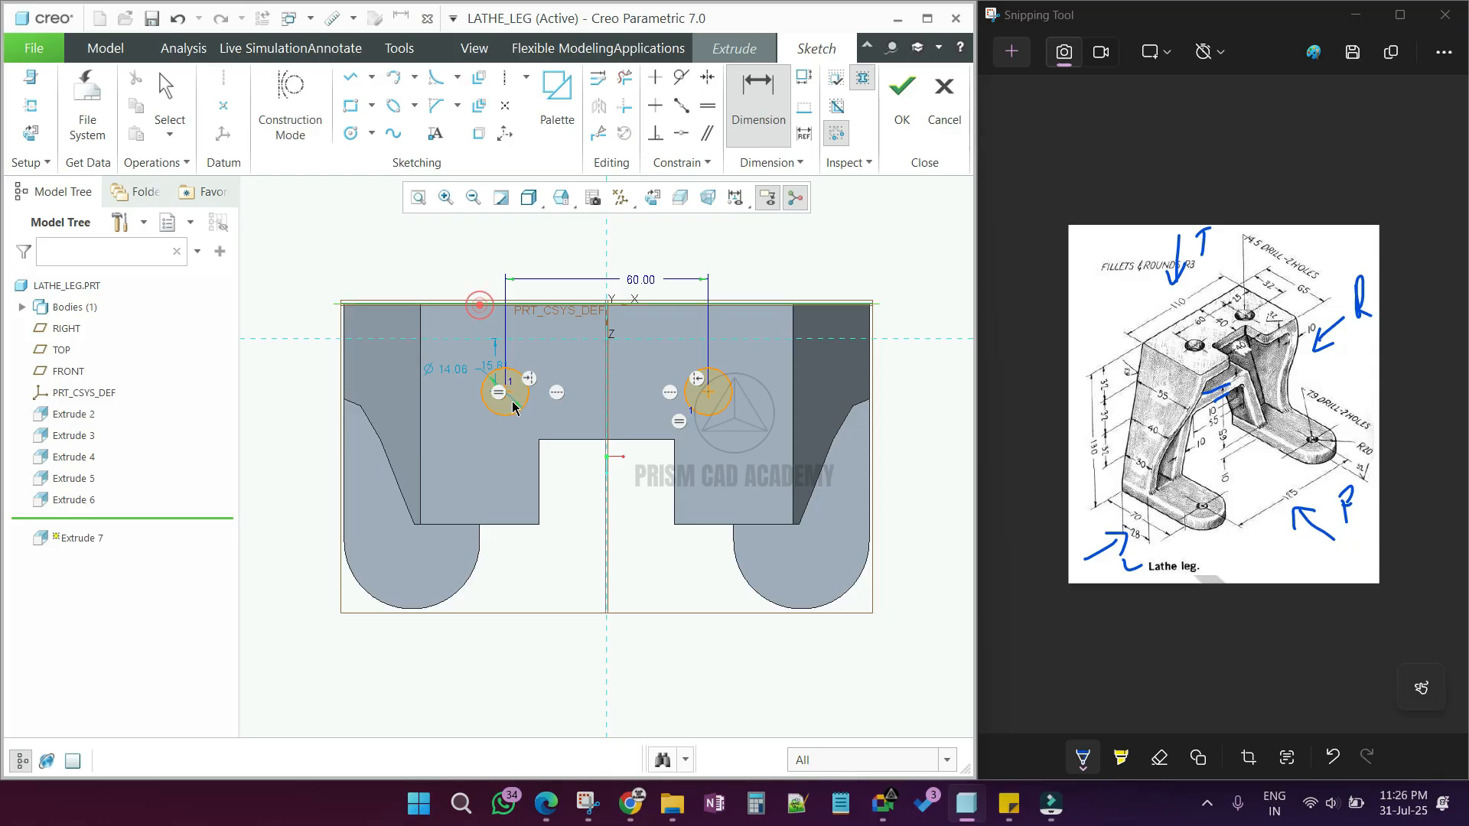
Step: Dimension the circle centres 32 mm from the block's back edge
left_click(484, 349)
middle_click(503, 358)
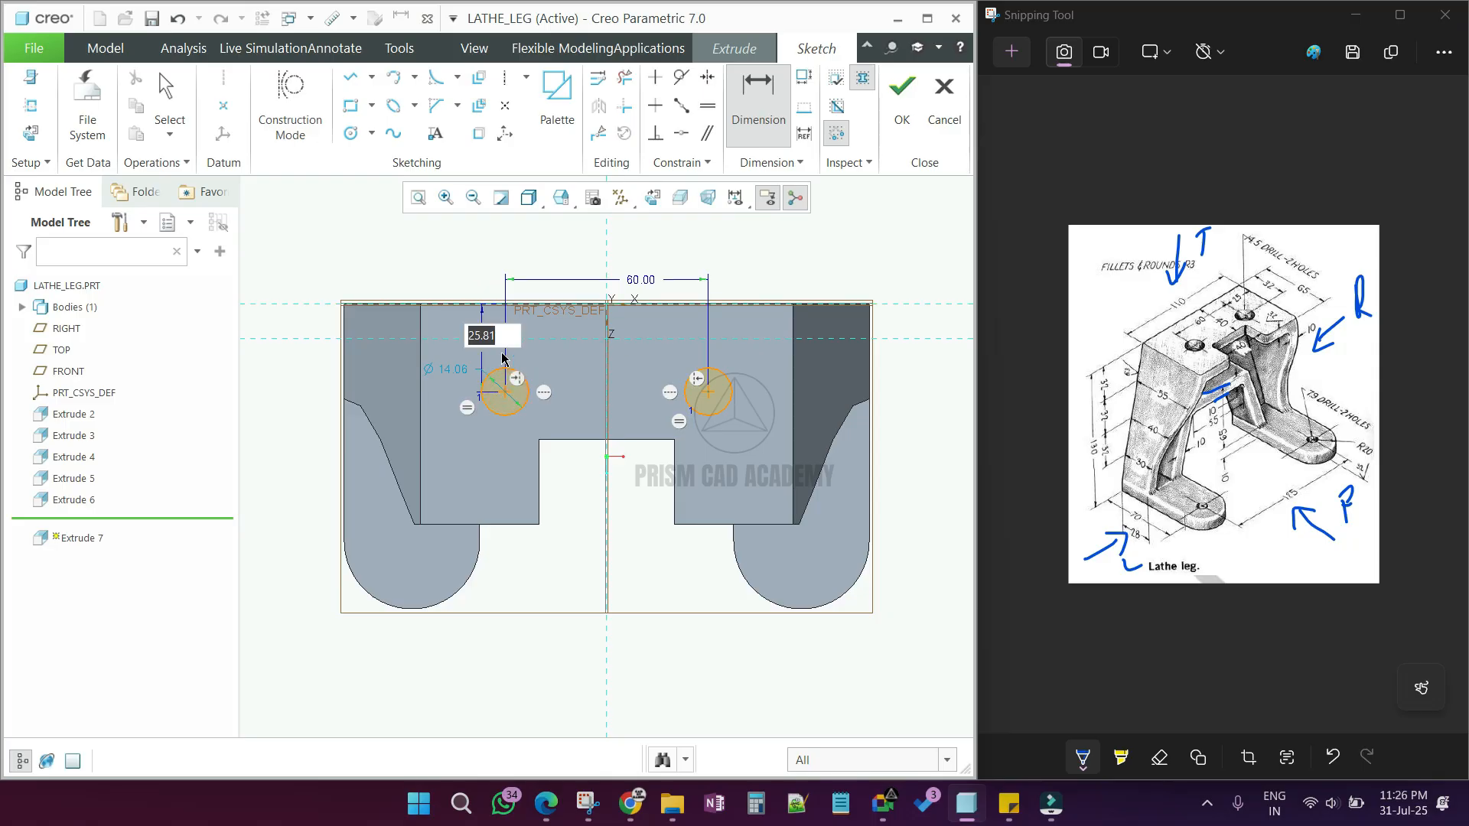
key("Return")
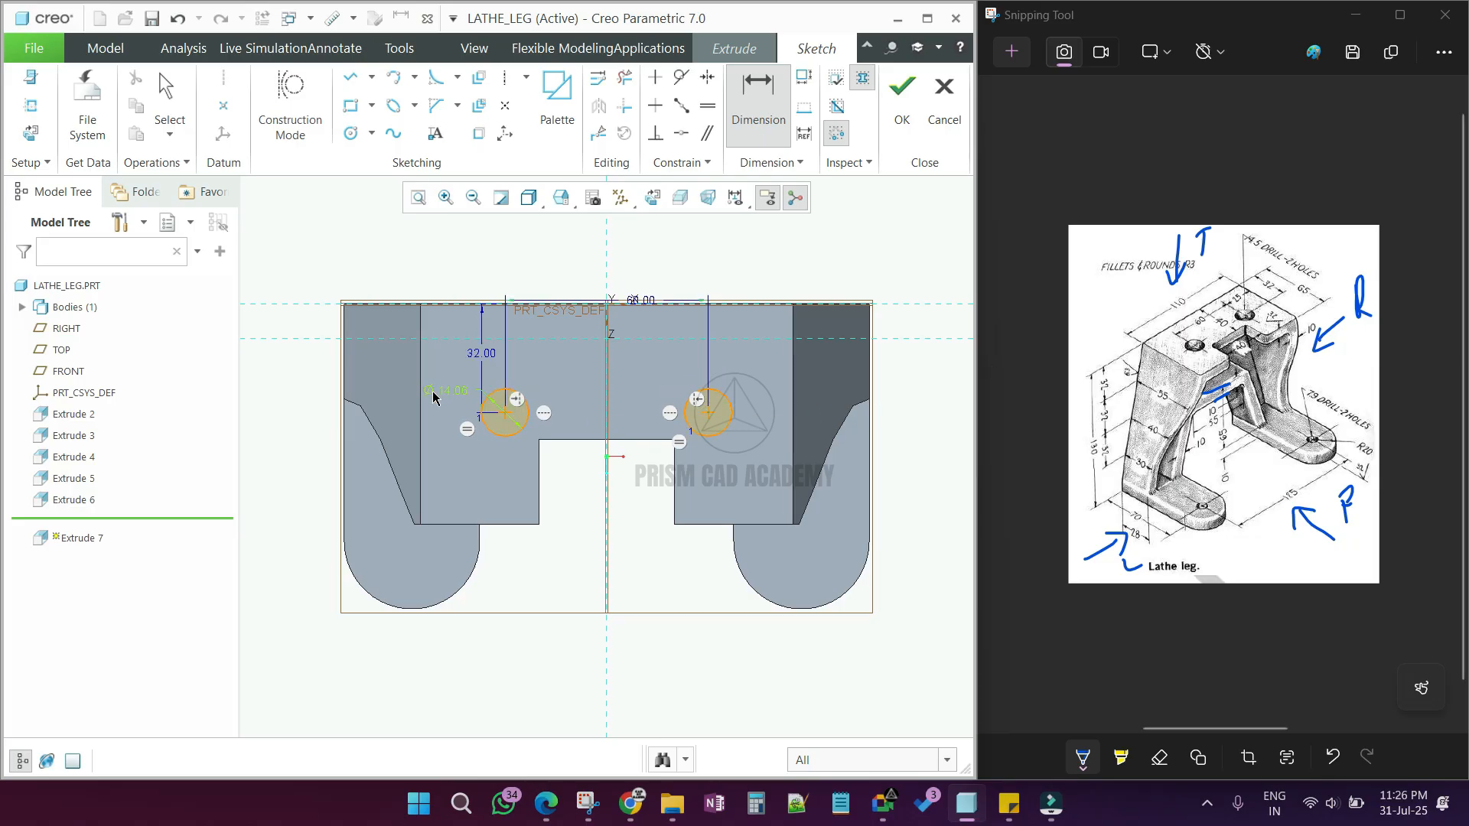
Step: Set the diameter of the two equal circles on the block's top face to 14.5 mm
middle_click(462, 393)
double_click(462, 392)
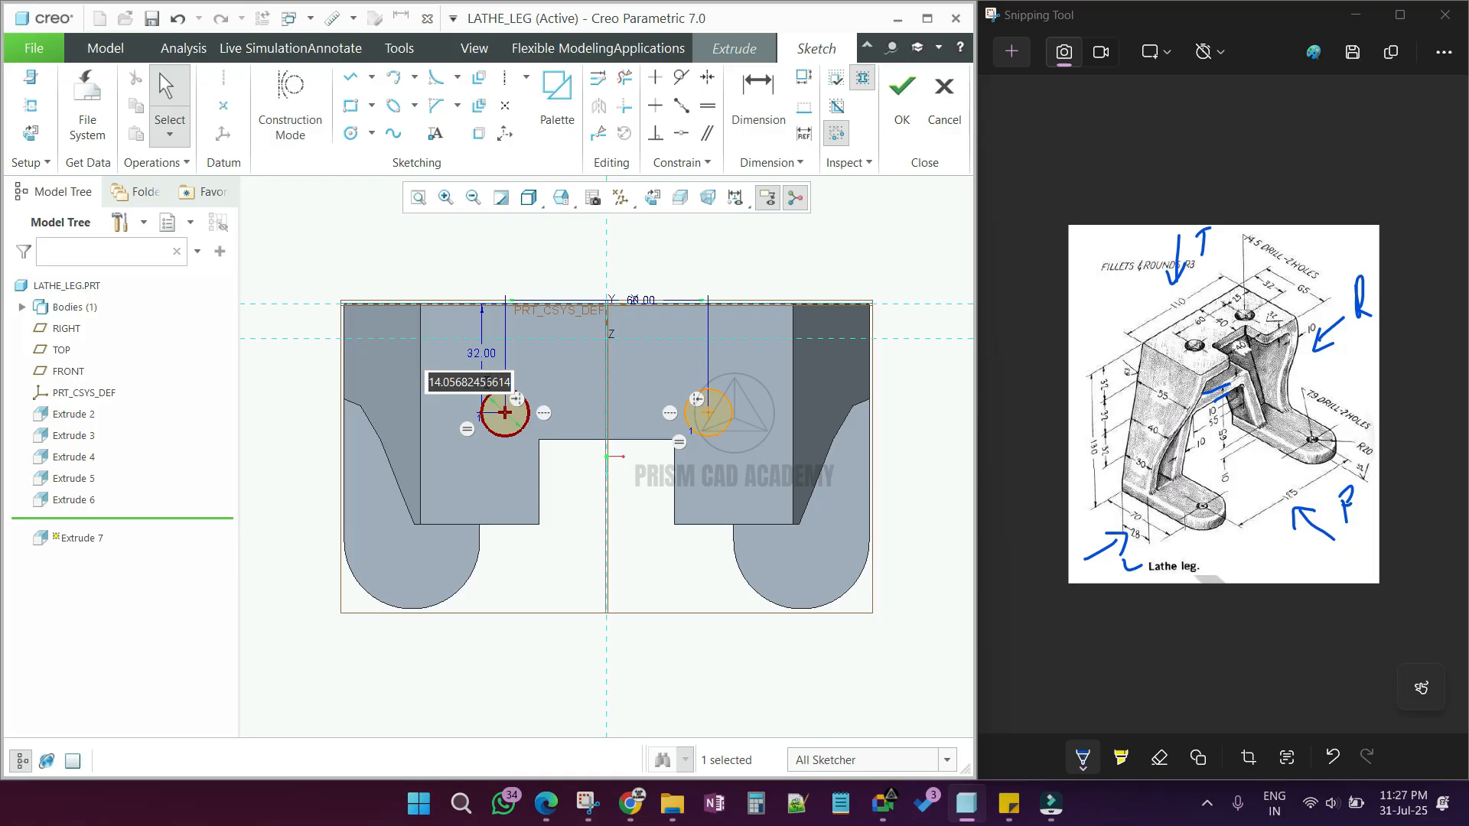
type("14.5")
key("Return")
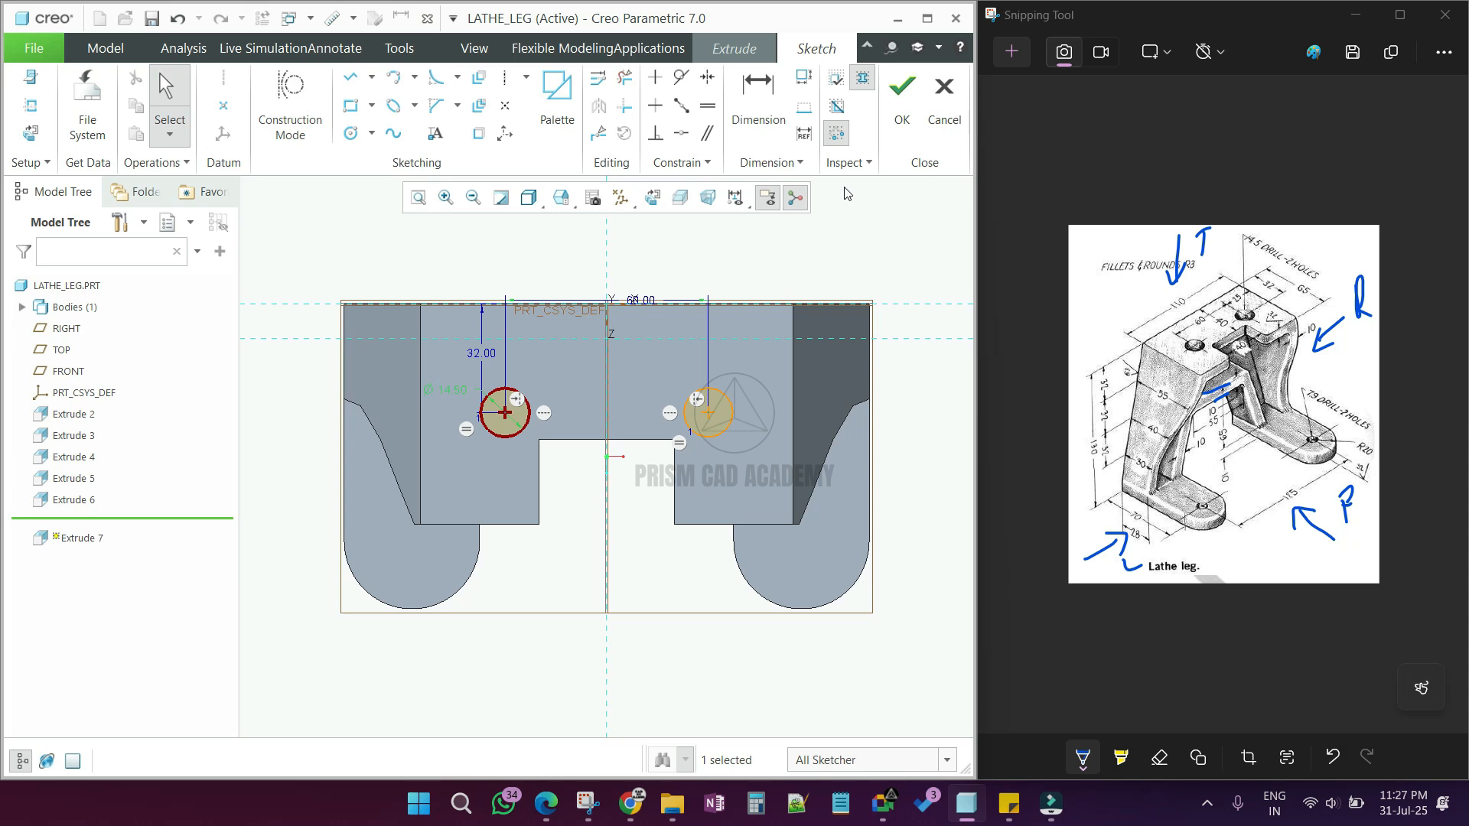
Step: Finish the sketch and reverse the extrusion into the top block to cut the two holes
left_click(902, 107)
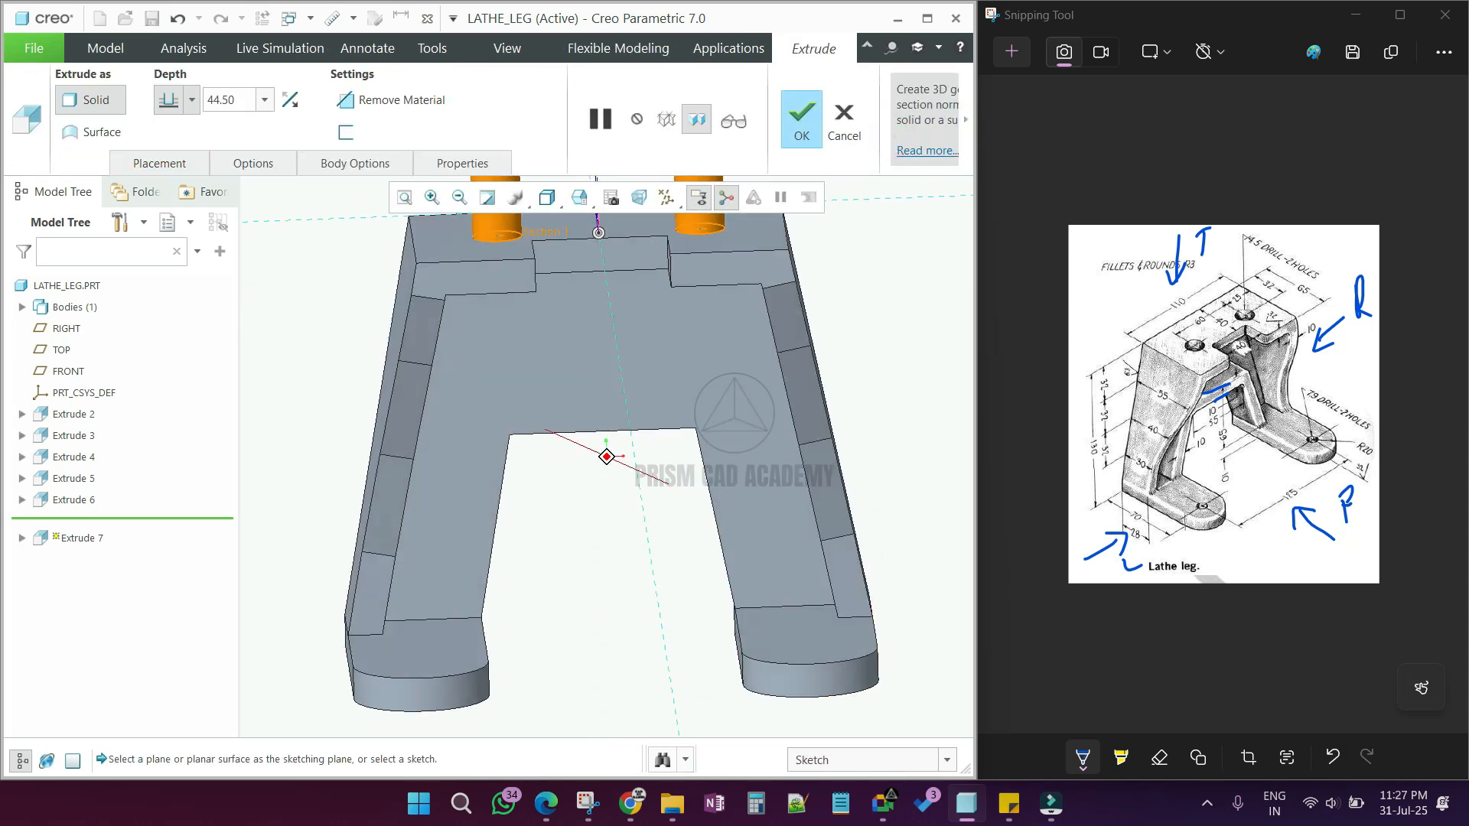
scroll(676, 456, "up", 5)
middle_click_drag(663, 420, 660, 434)
scroll(660, 434, "down", 5)
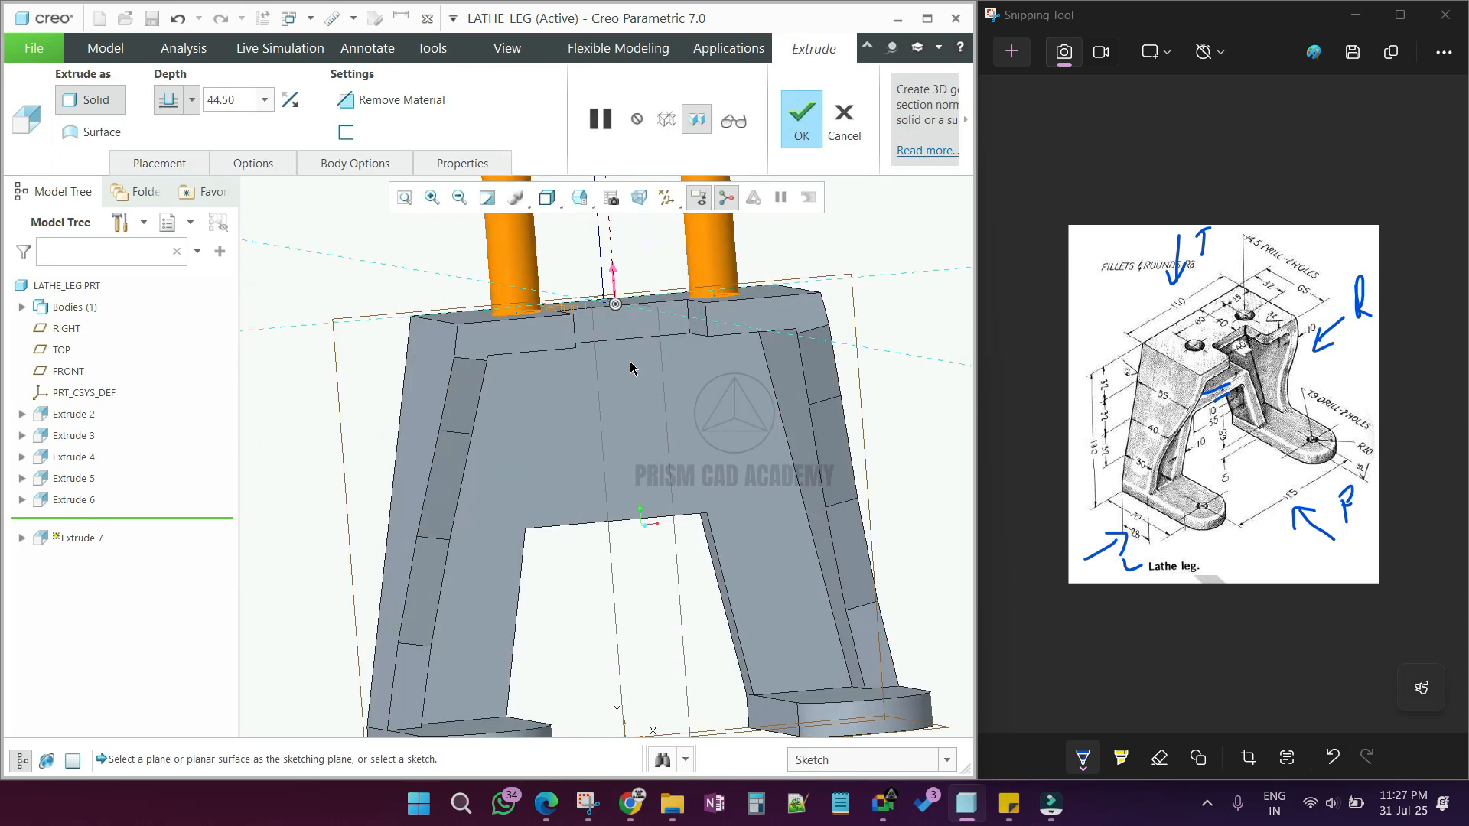
left_click(618, 279)
middle_click_drag(559, 354, 562, 363)
middle_click(566, 356)
Step: Start an extrude sketch on a foot's top face and draw equal circles about 22 mm in diameter, concentric with both feet's rounded ends
left_click(817, 440)
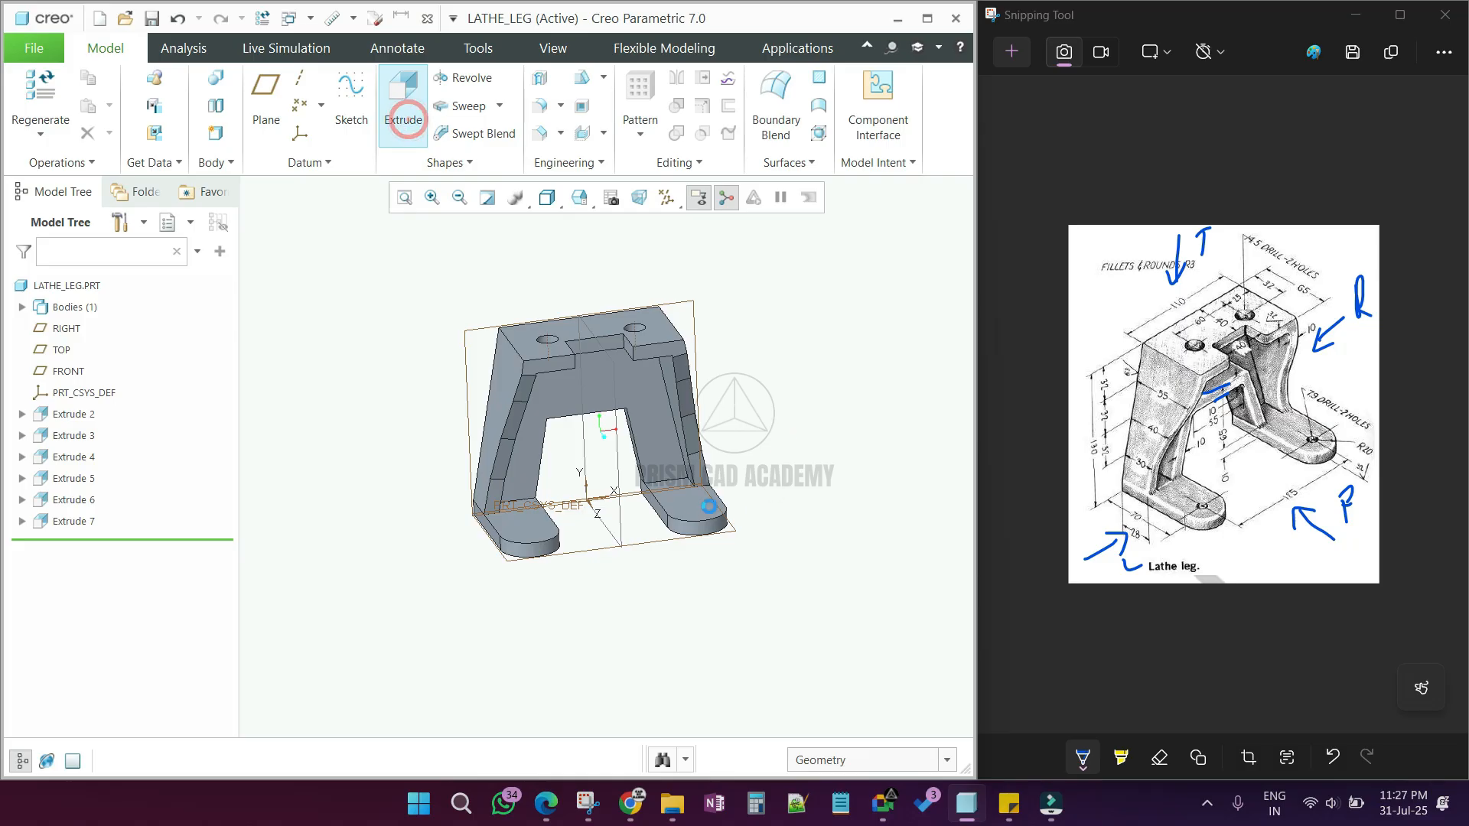
left_click(404, 99)
left_click(695, 508)
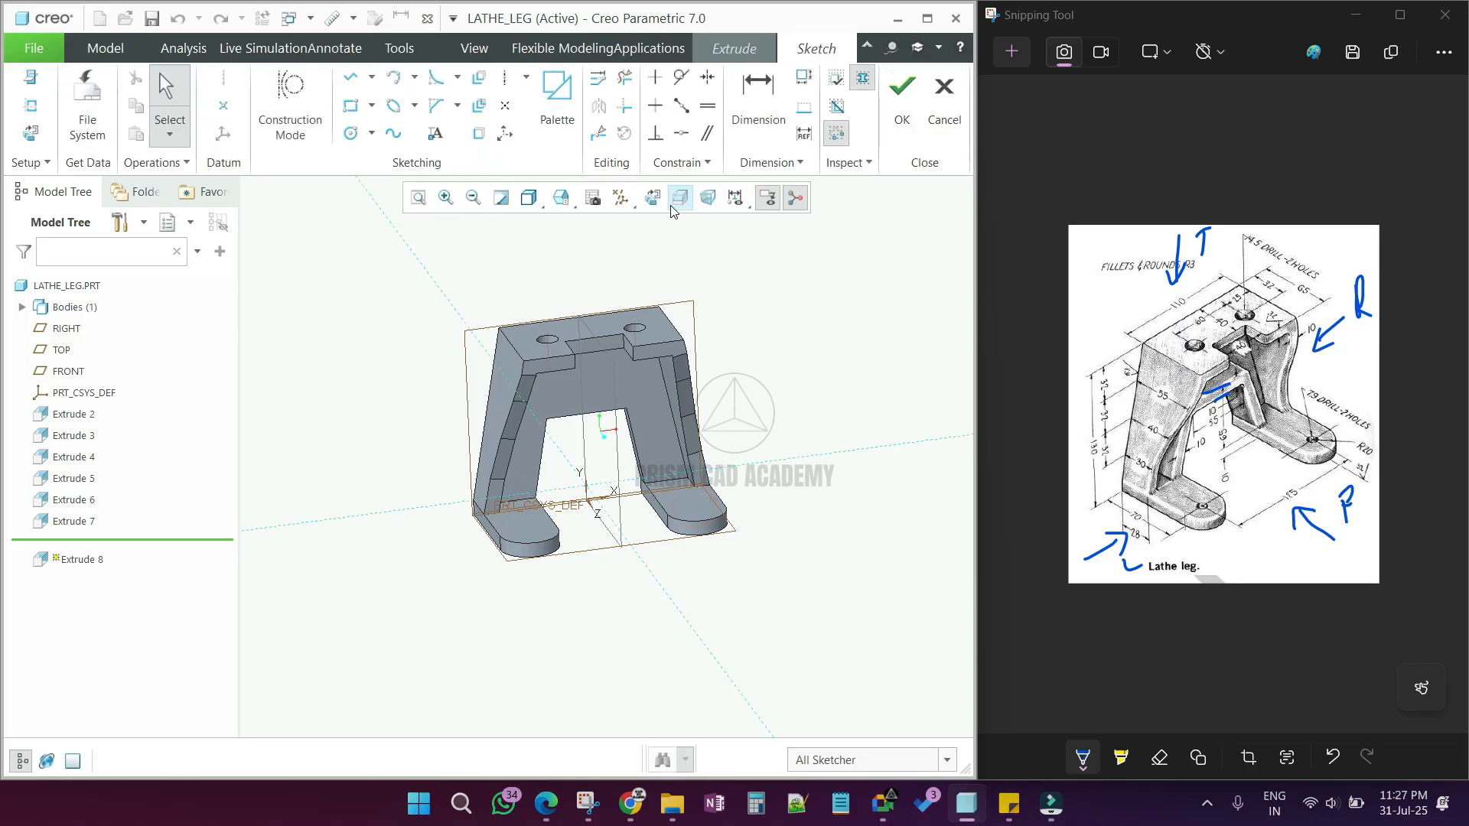
left_click(656, 200)
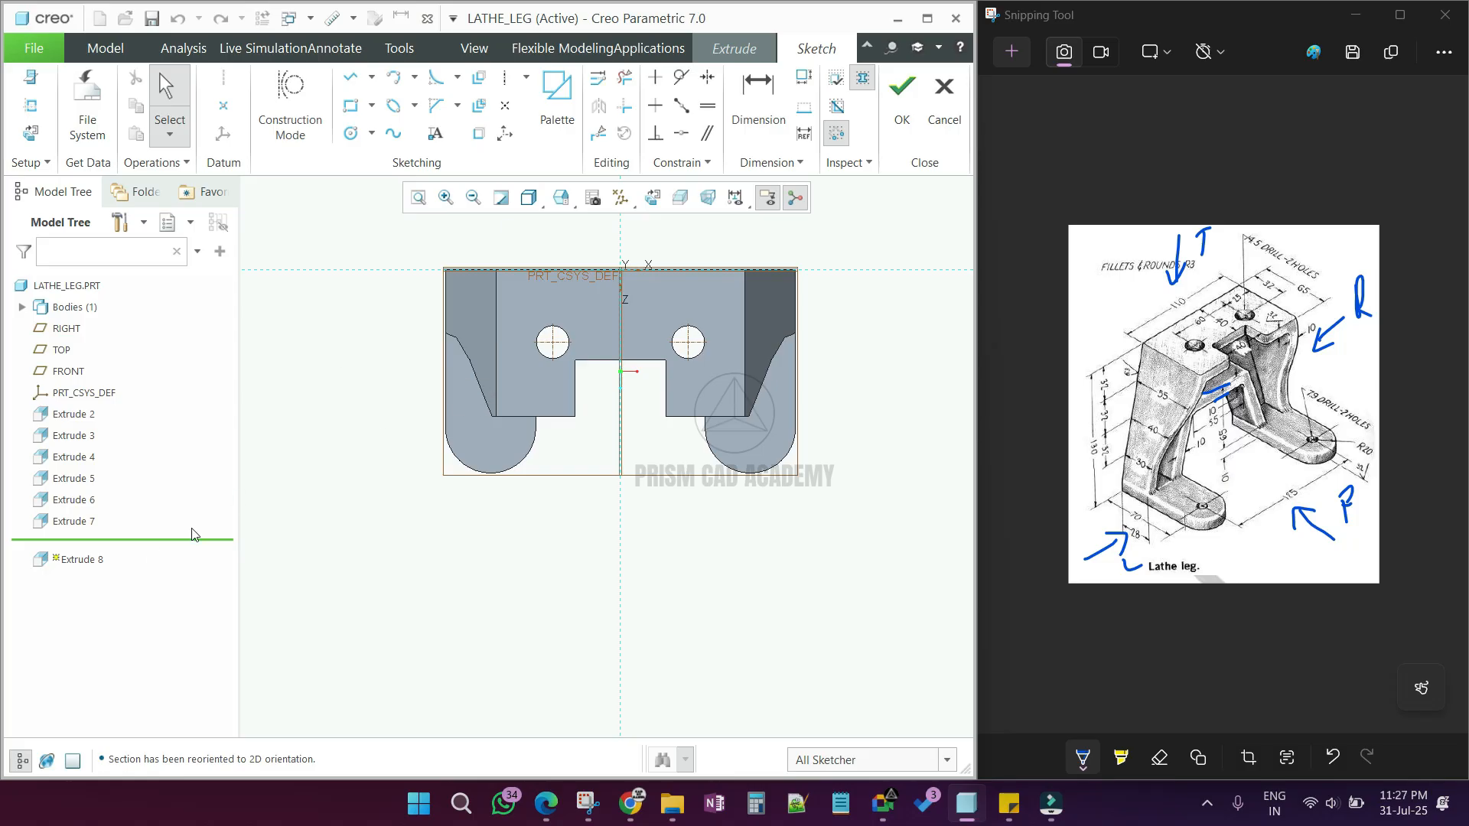
left_click(372, 133)
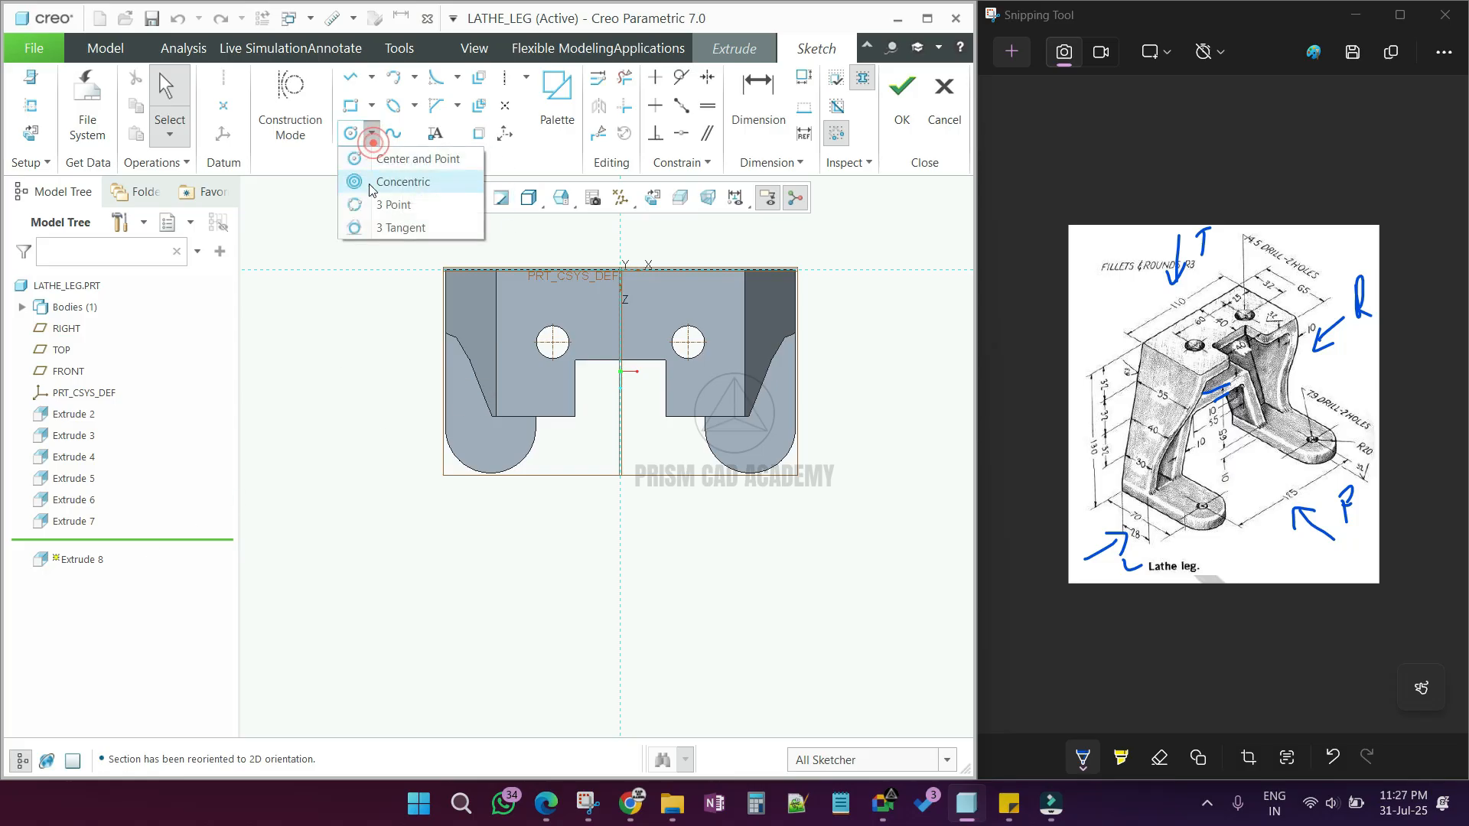
left_click(372, 181)
left_click(506, 471)
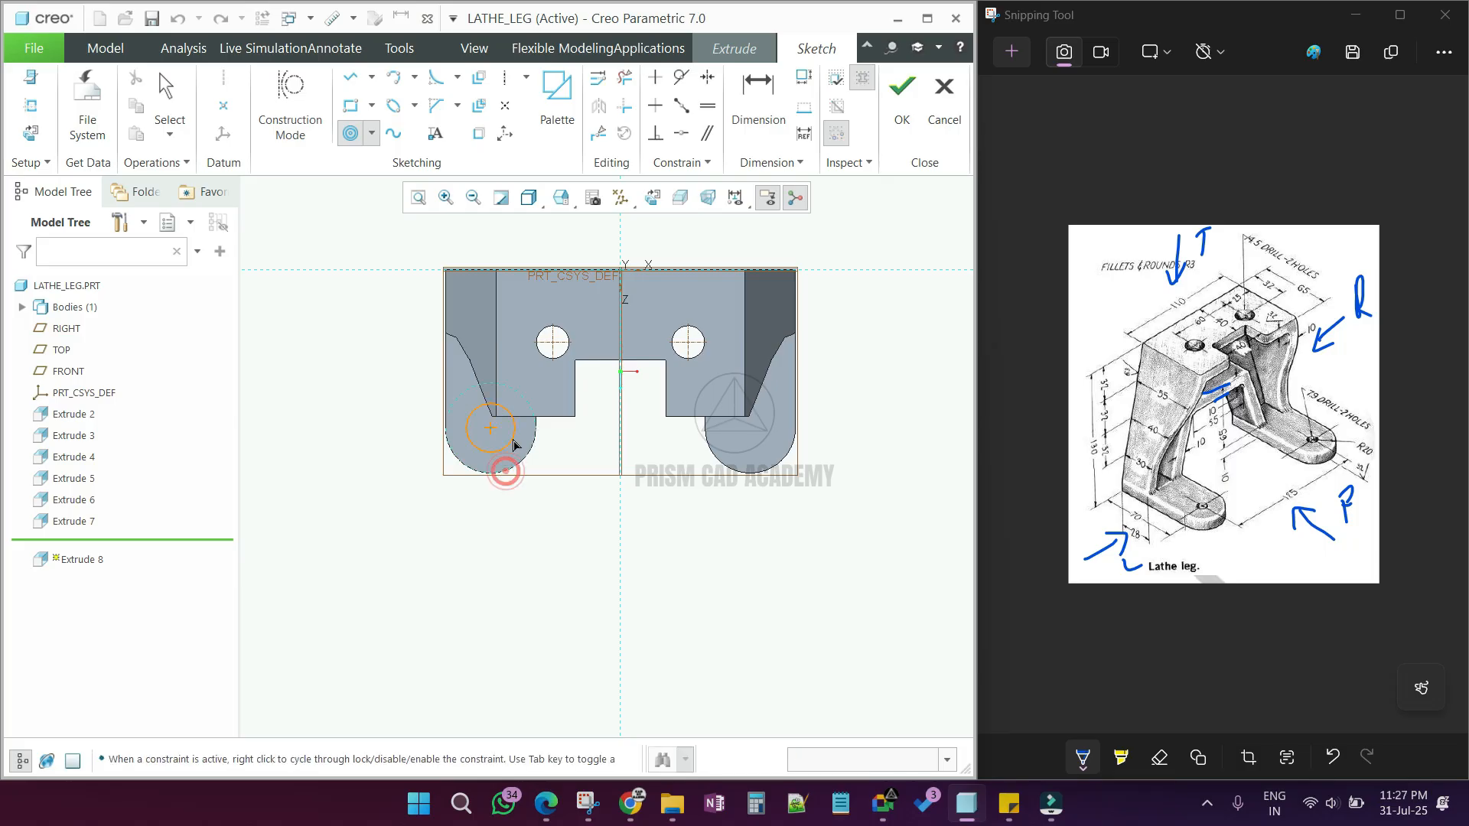
middle_click(762, 438)
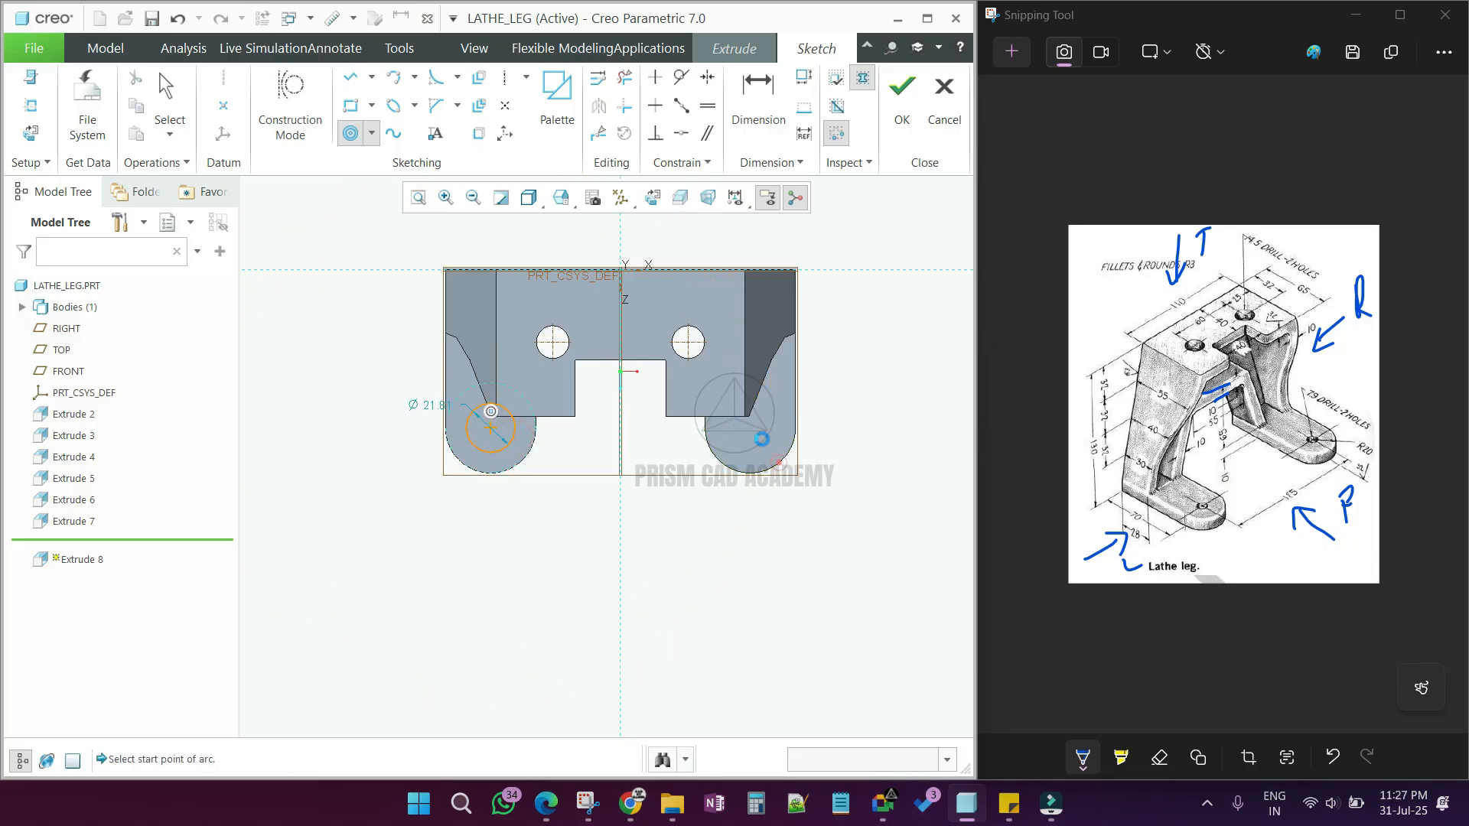
left_click(764, 445)
left_click(799, 452)
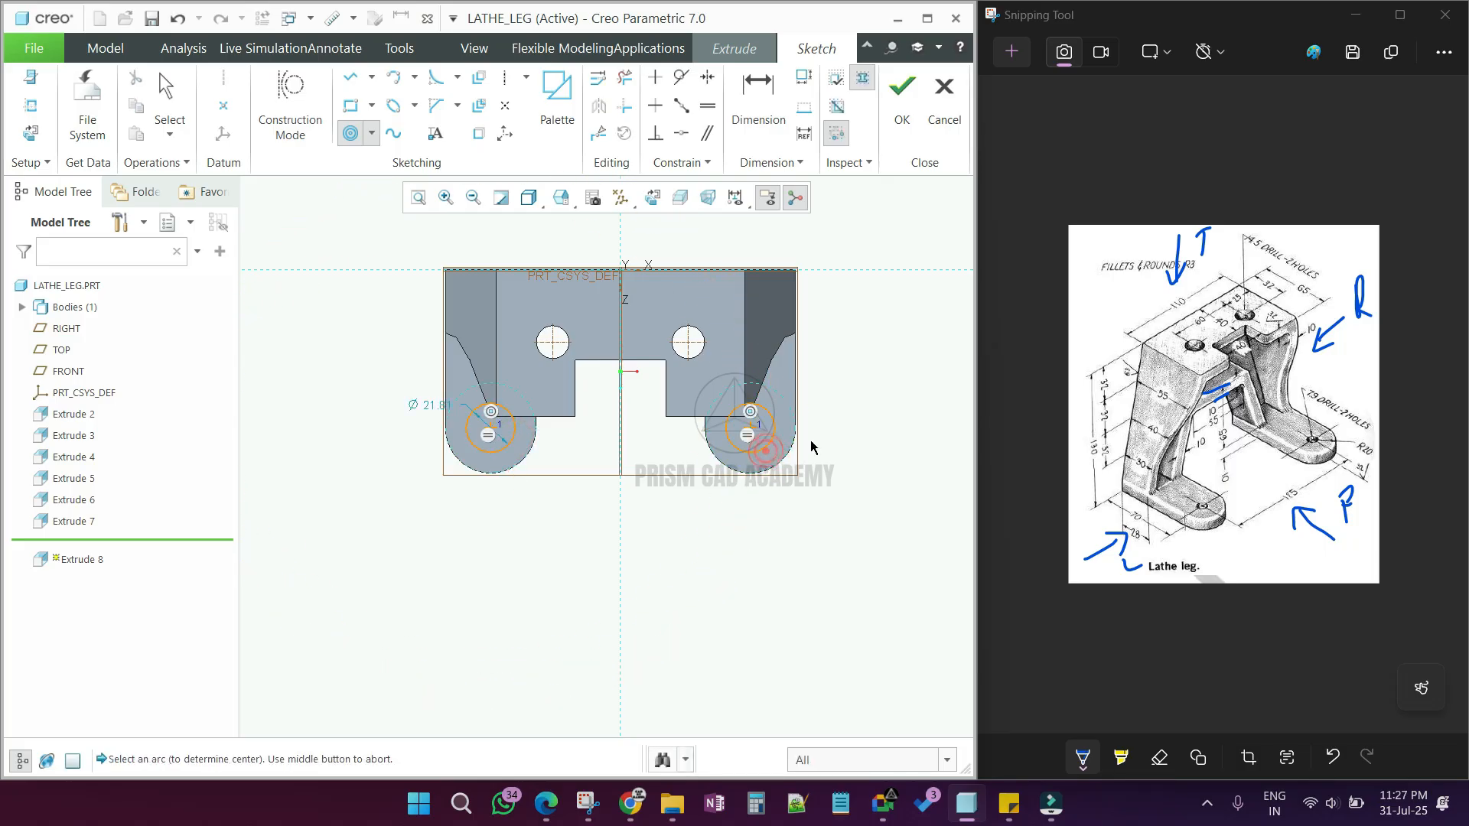
middle_click(809, 436)
Step: Set the diameter of the two equal circles on the feet to 7.9 mm
double_click(435, 411)
type("7")
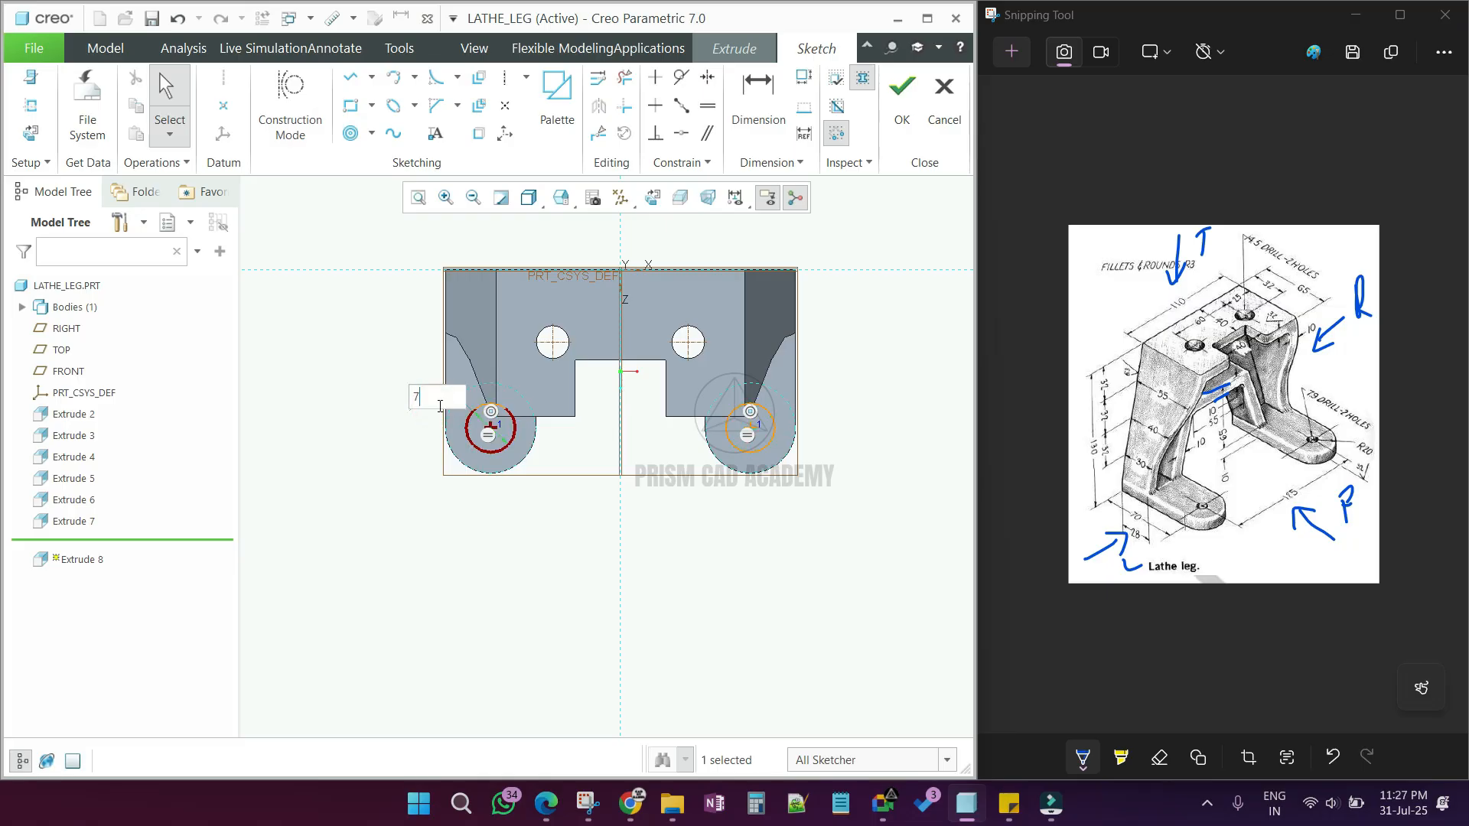
type(".9")
key("Return")
Step: Finish the sketch and reverse the extrusion down into the feet to cut the two holes
key("ctrl+d")
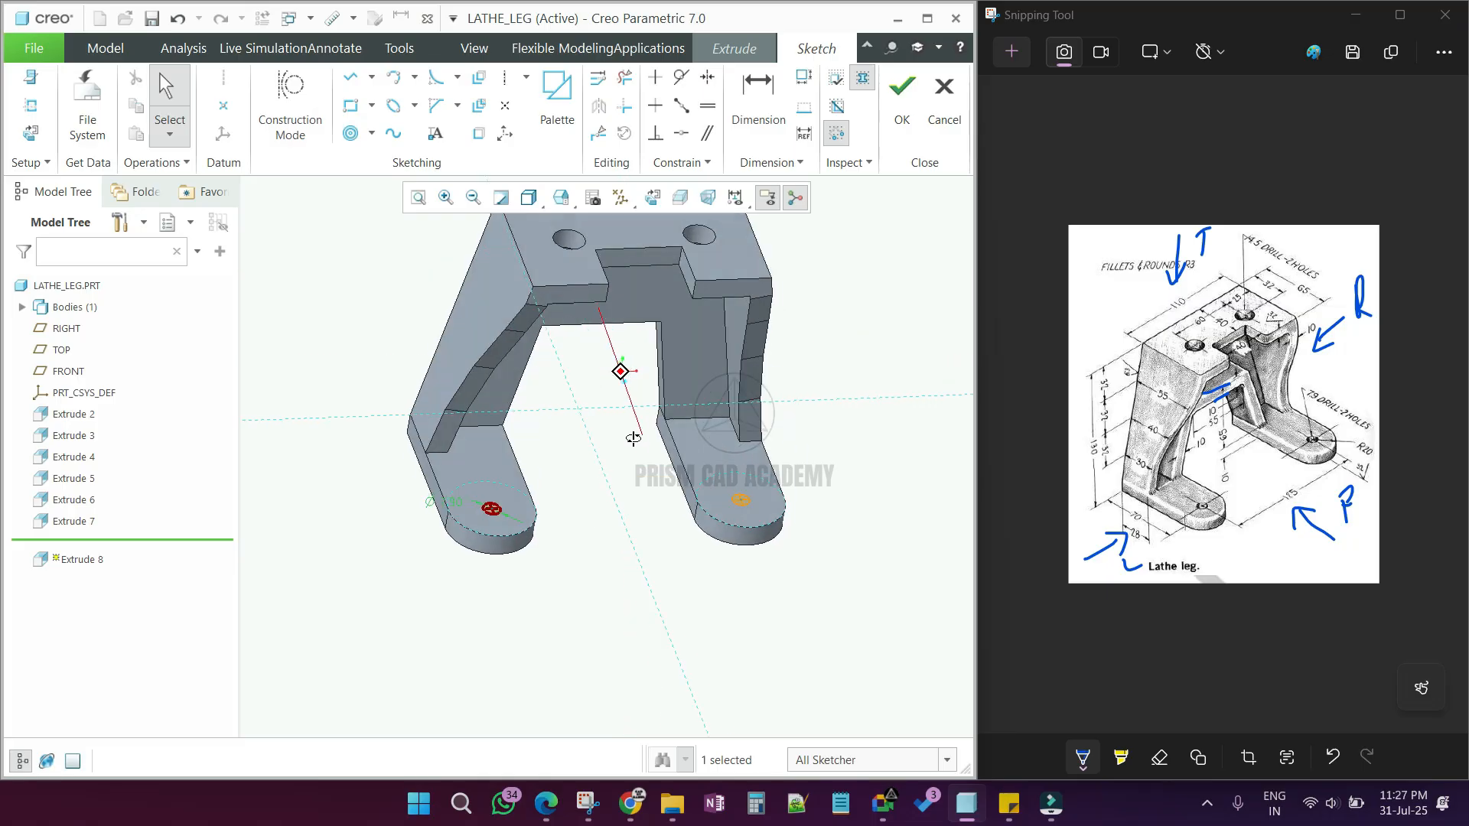
left_click(902, 108)
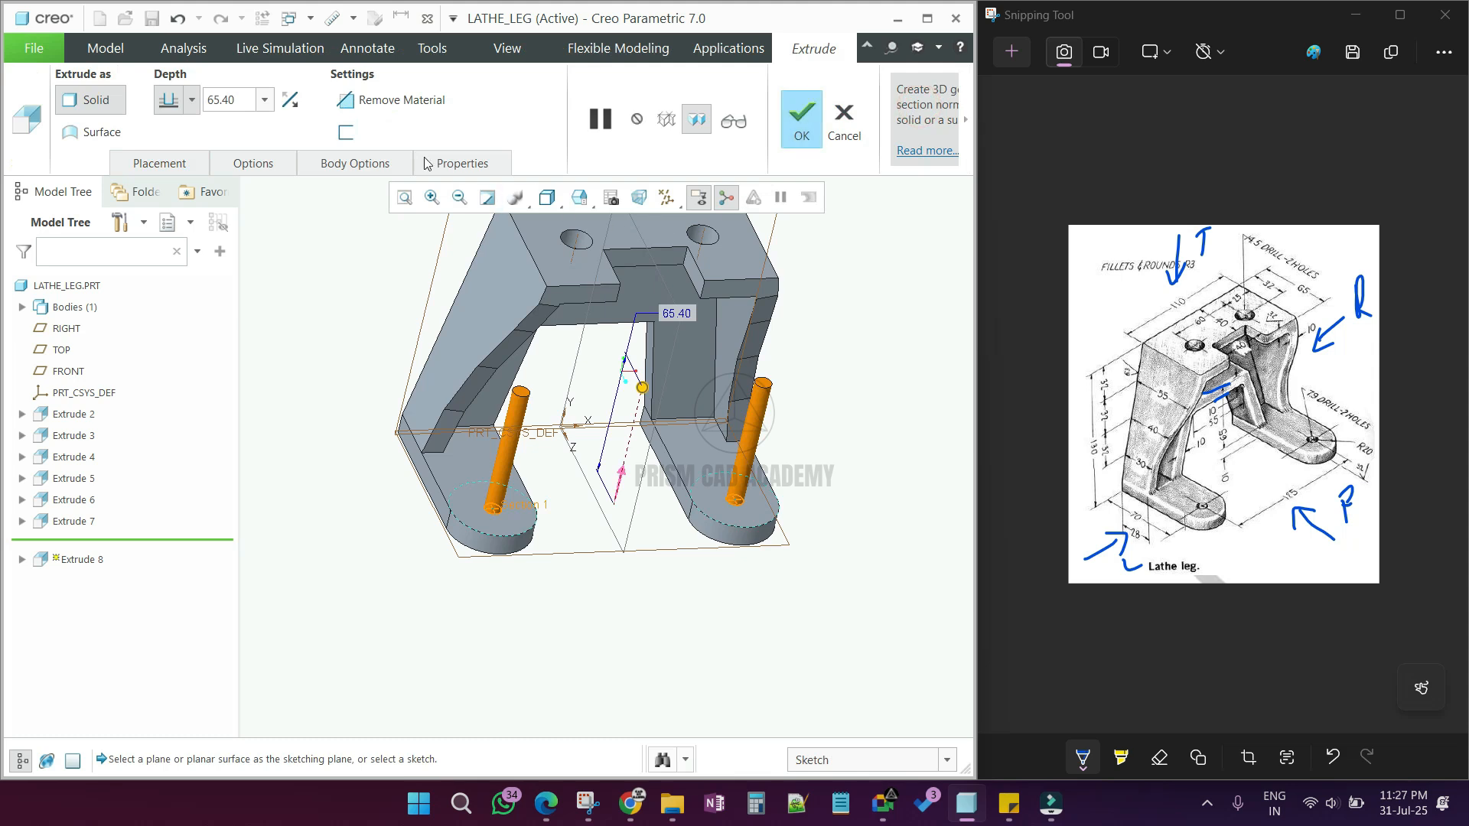
left_click(289, 100)
middle_click(381, 431)
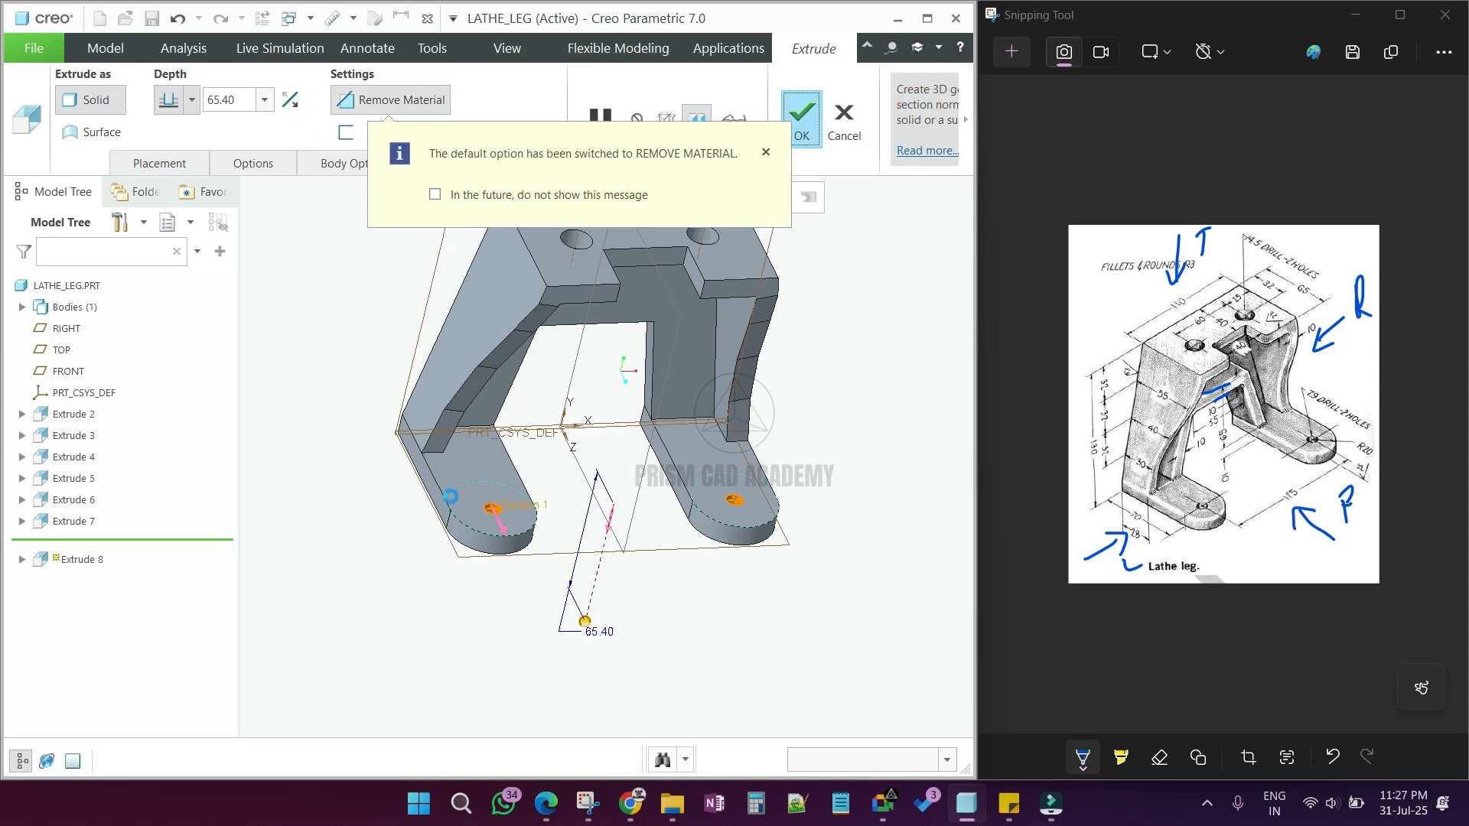
middle_click_drag(538, 438, 482, 400)
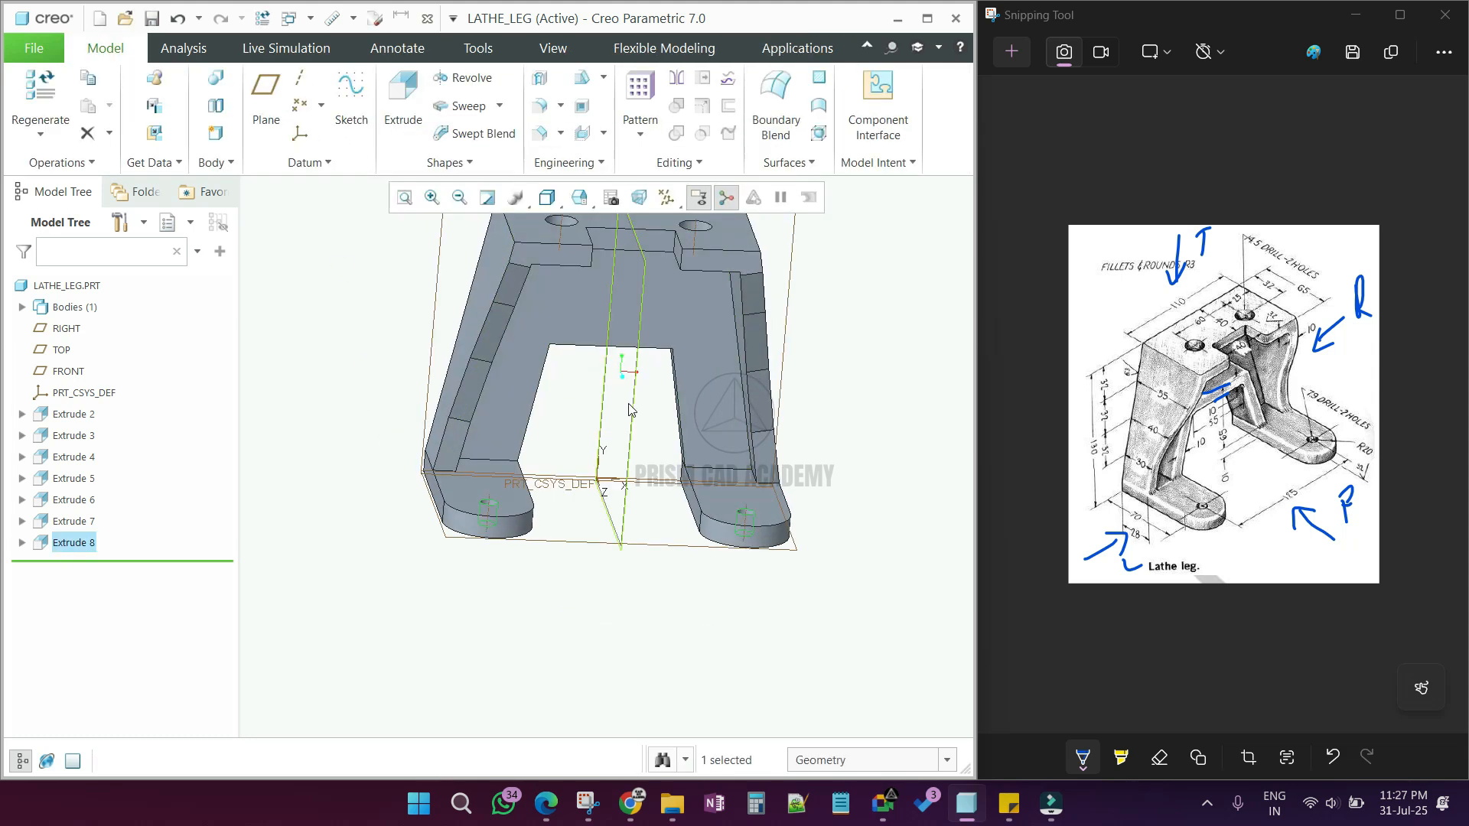
Step: Start an extrude sketch on the front face of the upright web and add the foot's top surface as a sketch reference
left_click(857, 445)
left_click(416, 140)
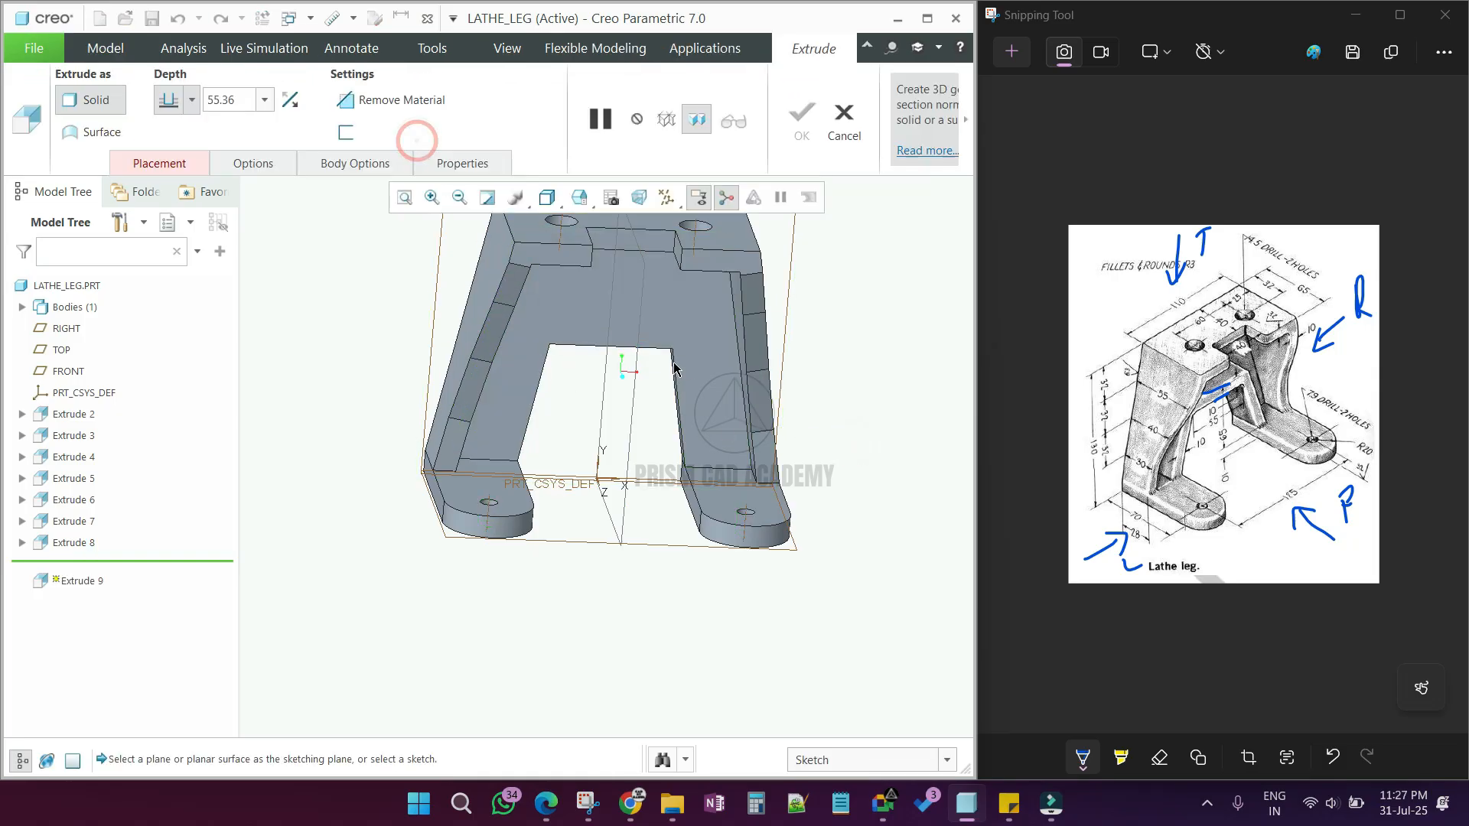
left_click(697, 364)
left_click(679, 201)
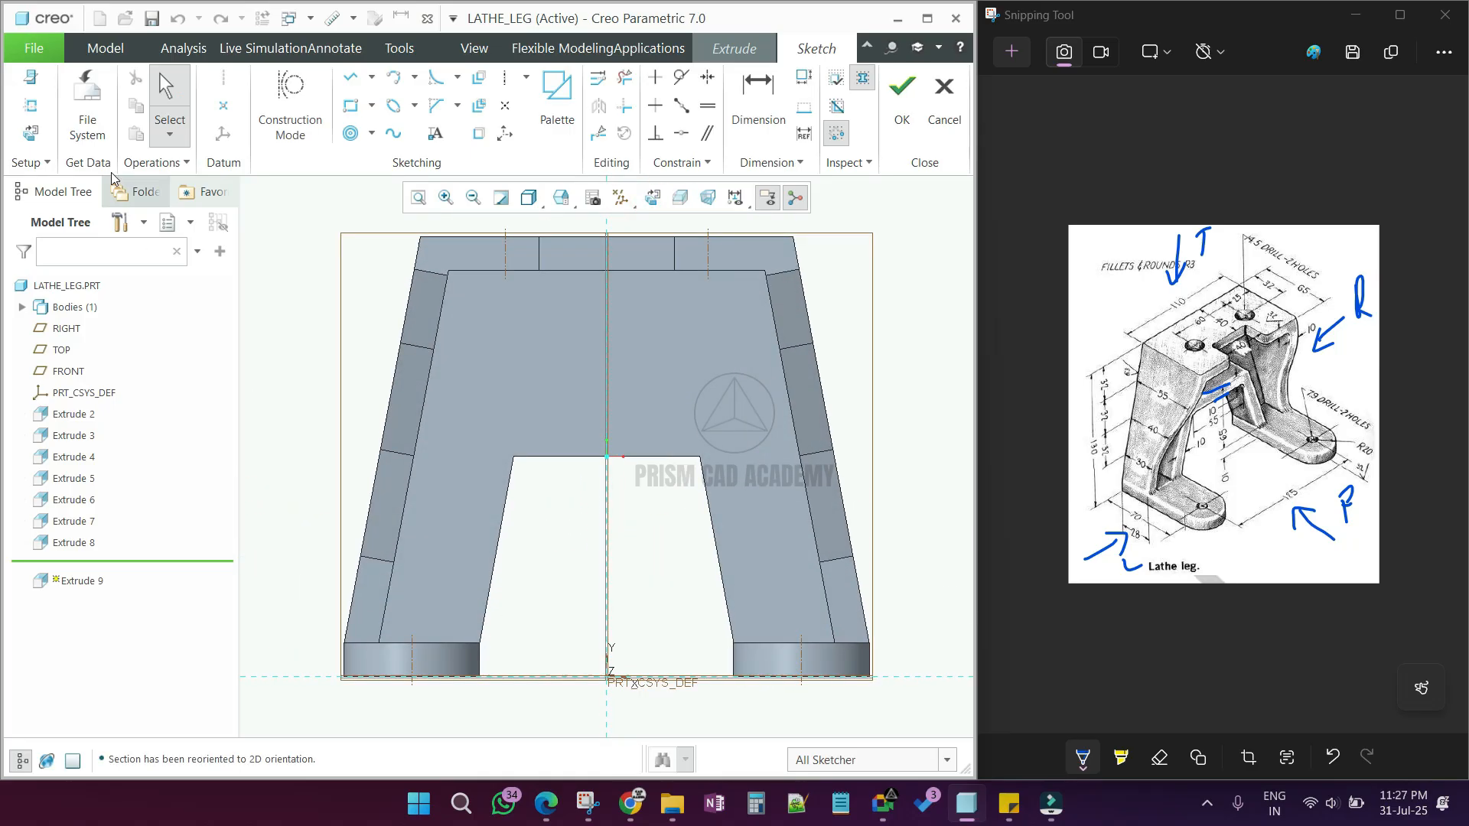
left_click(31, 105)
left_click(449, 643)
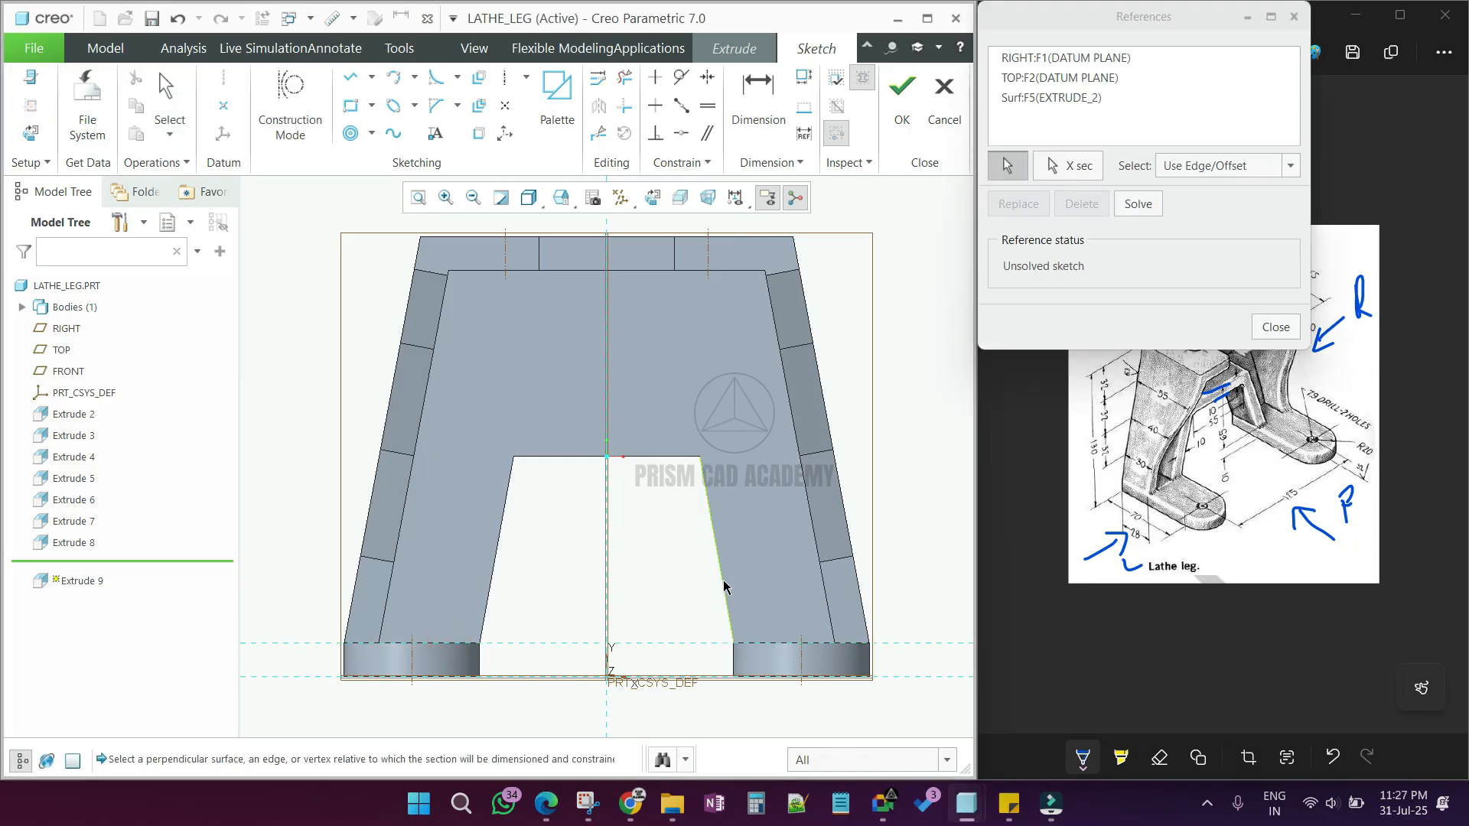
left_click(1276, 327)
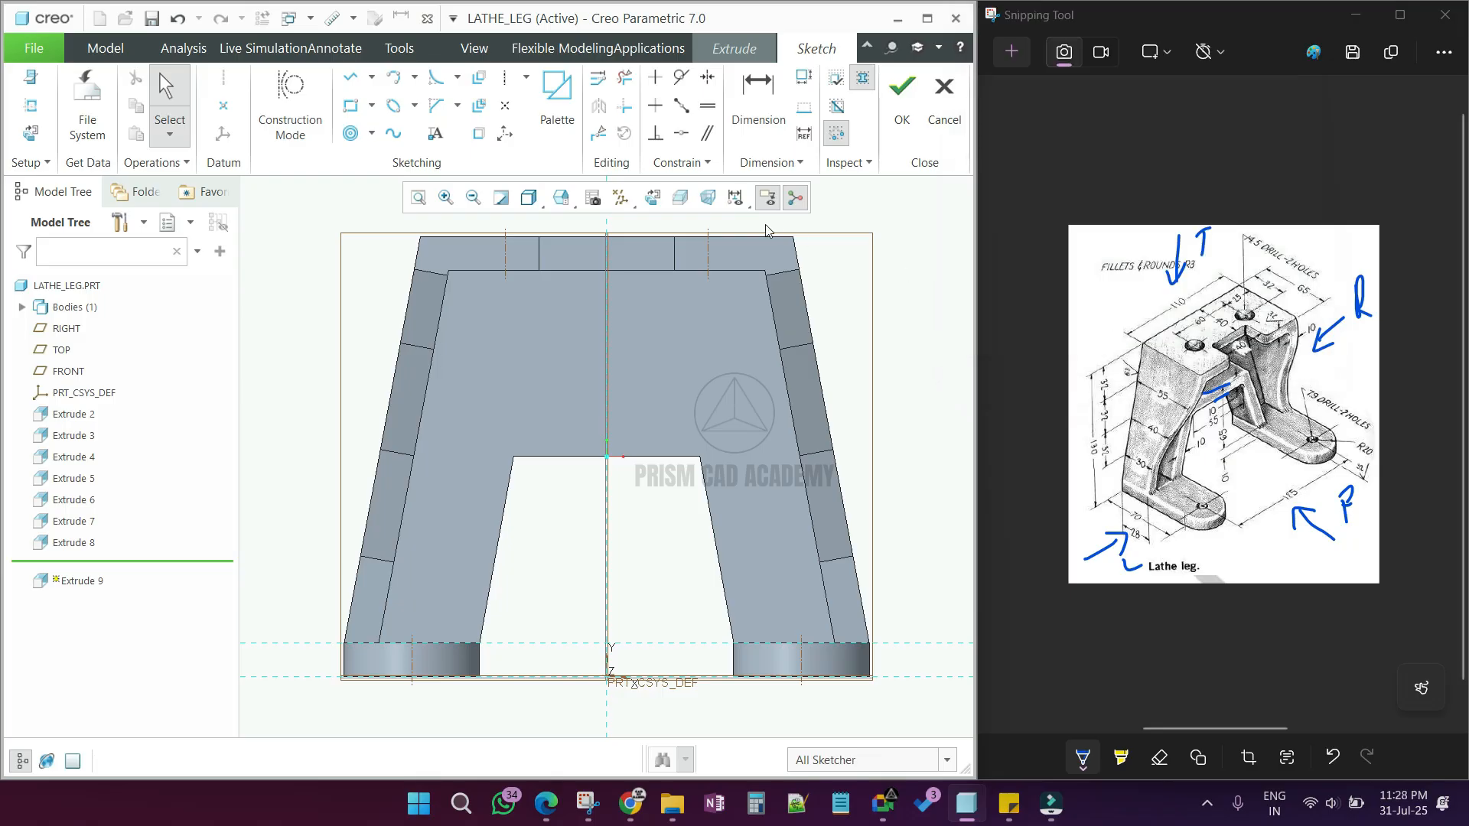
Step: Offset the opening's two slanted edges and its top edge outward by 10 mm into the web
left_click(479, 77)
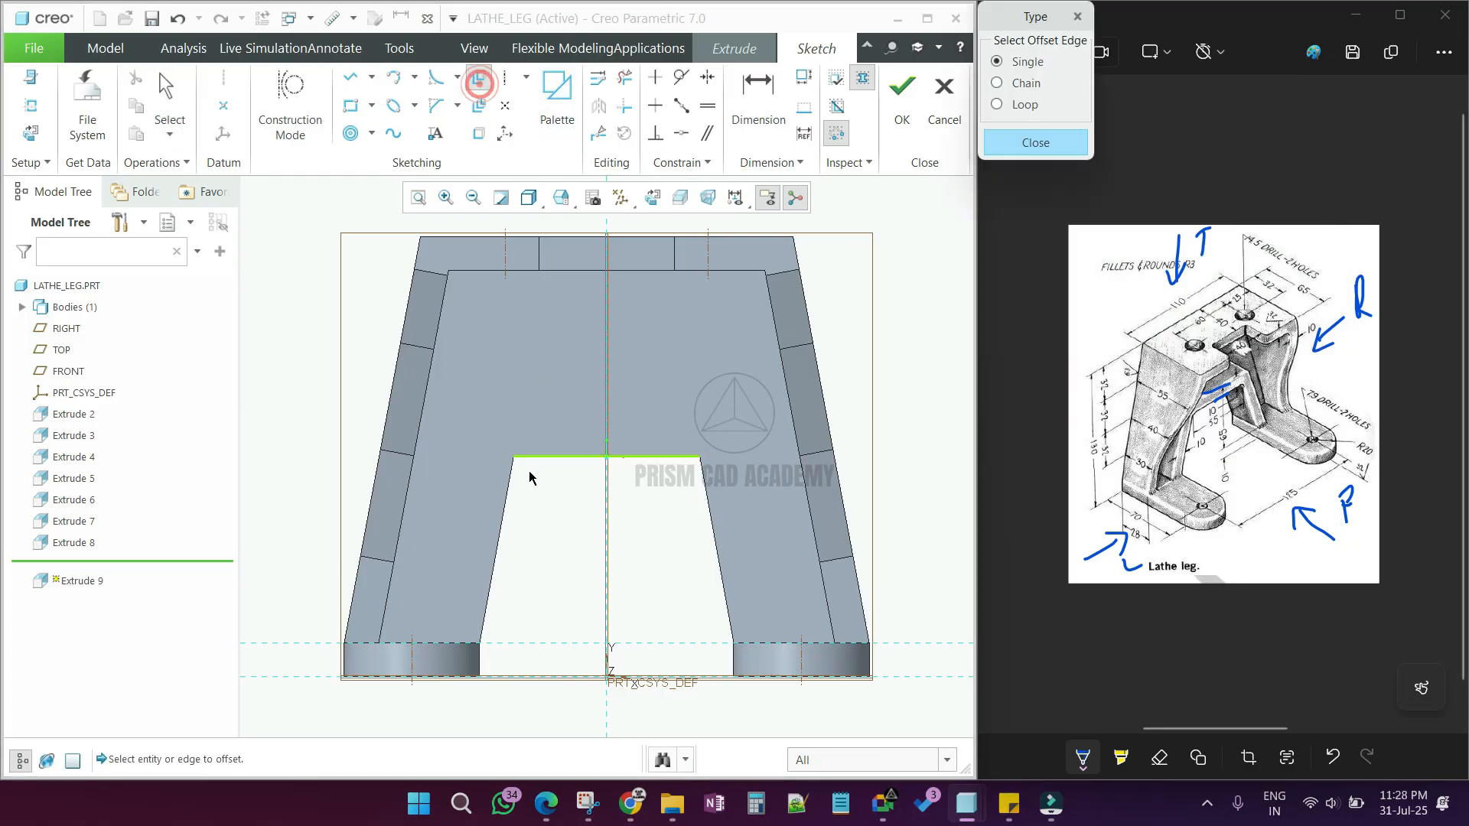
left_click(505, 511)
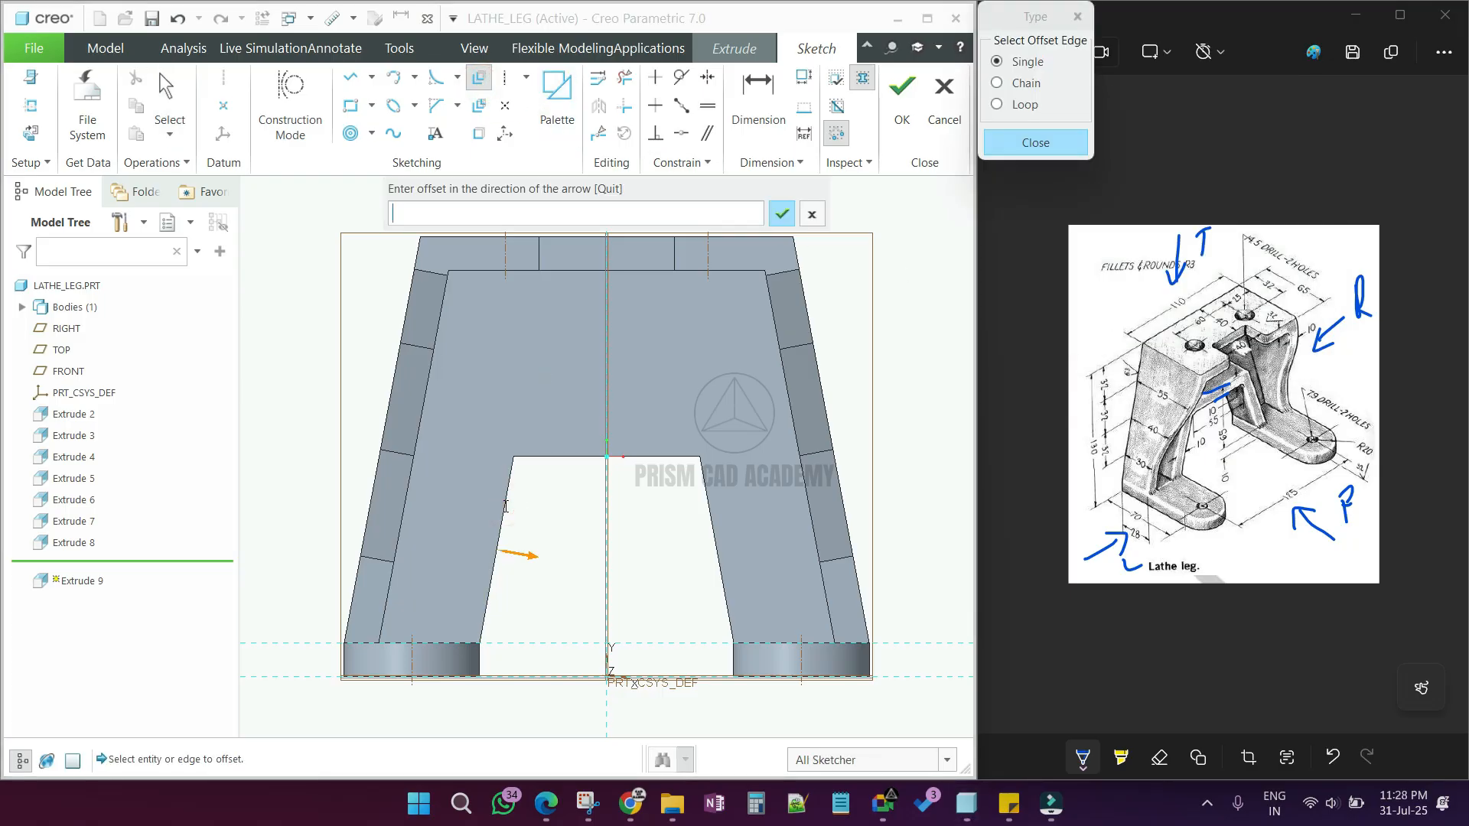
type("-1")
key("Return")
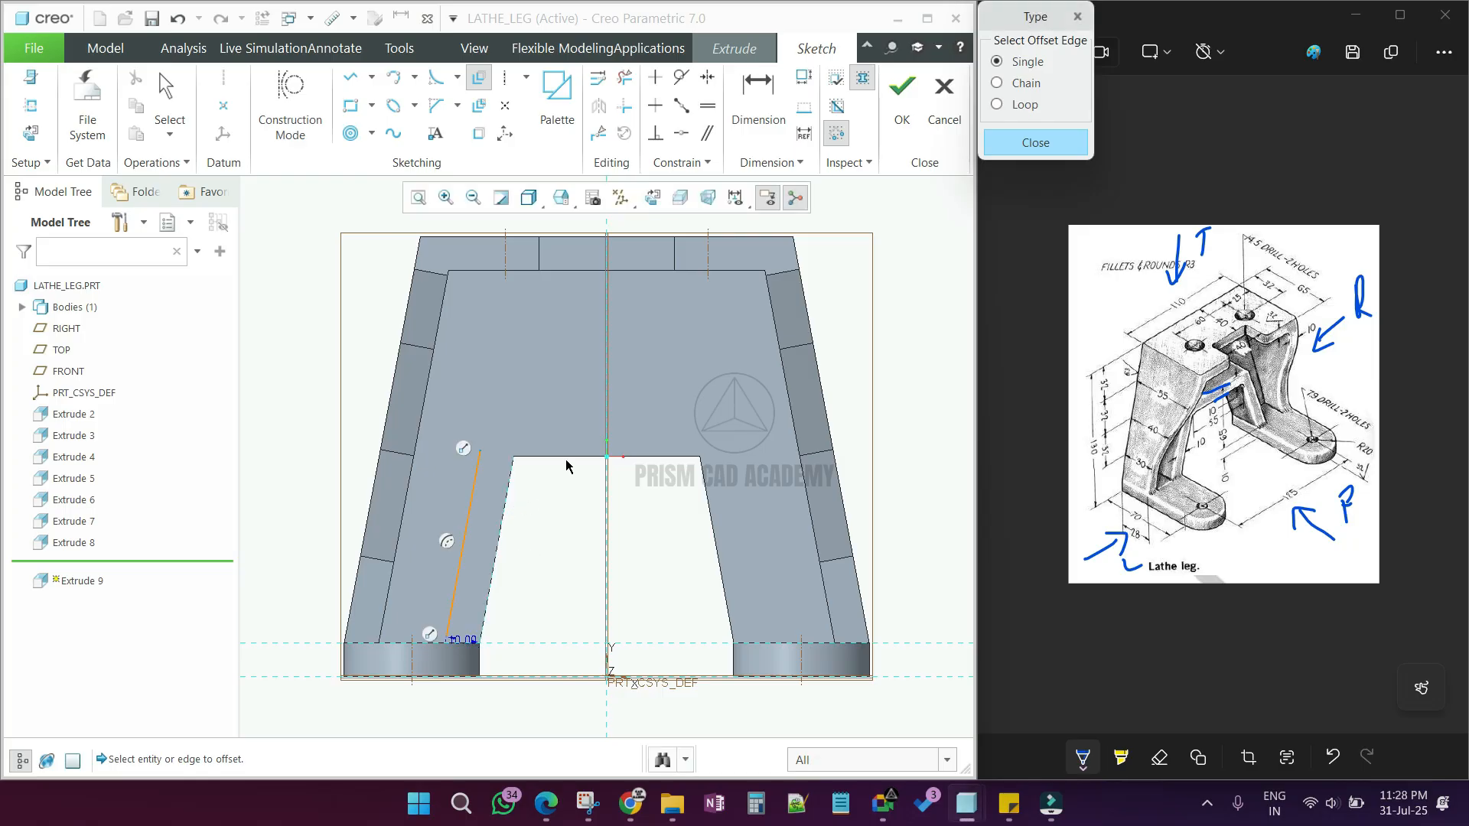
left_click(567, 459)
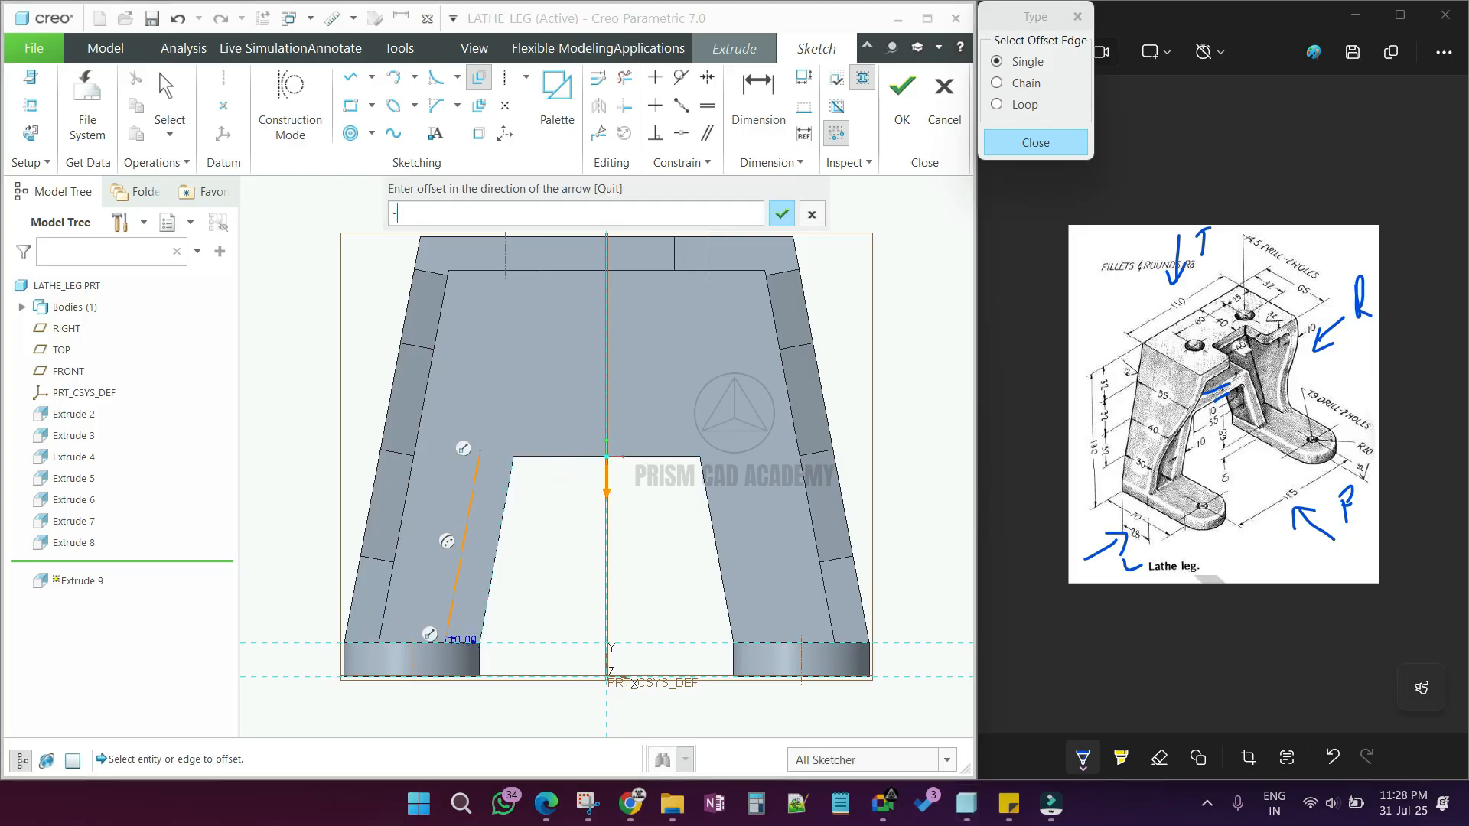
type("-1")
key("Return")
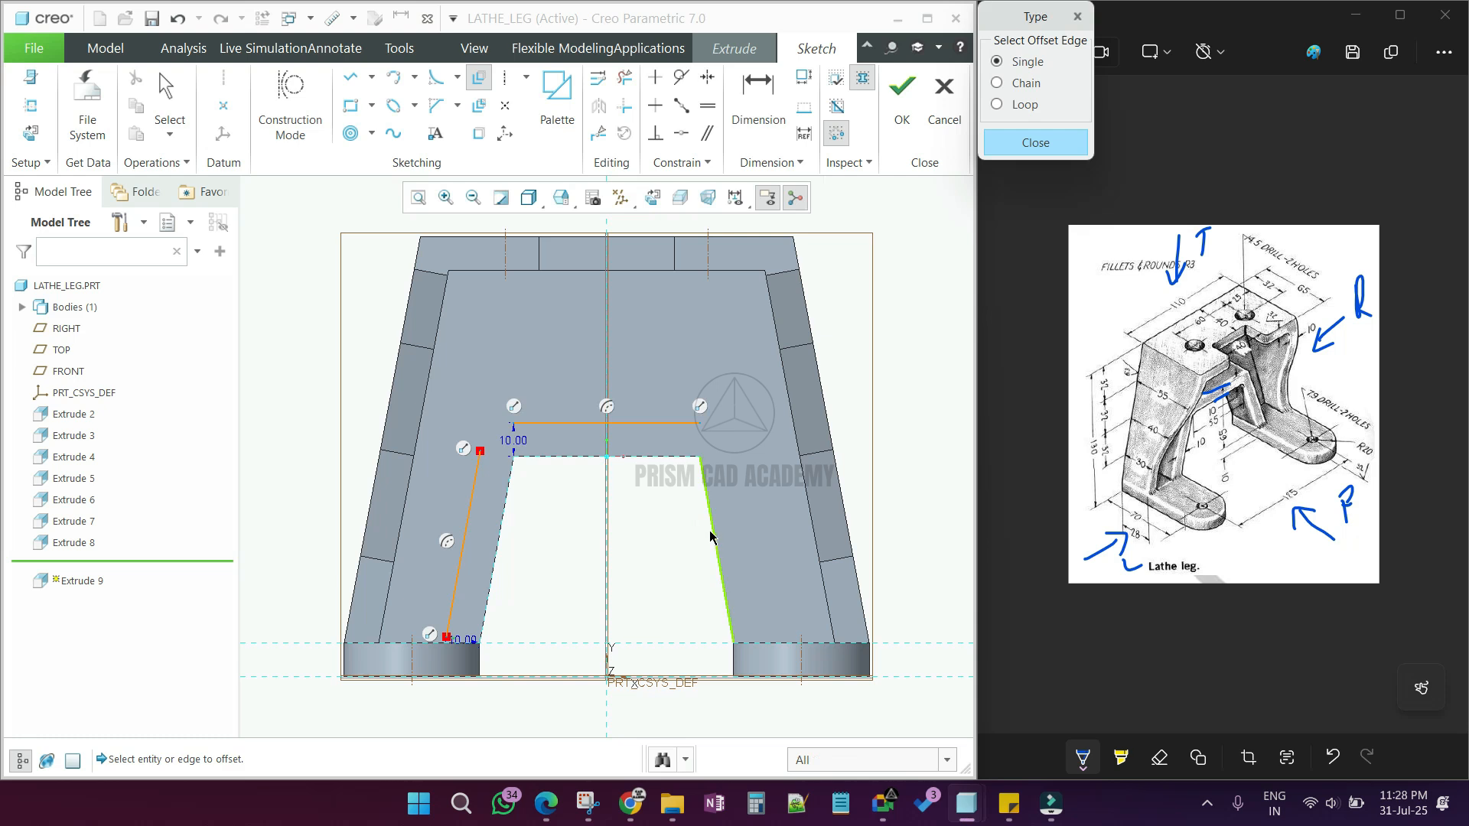
left_click(710, 530)
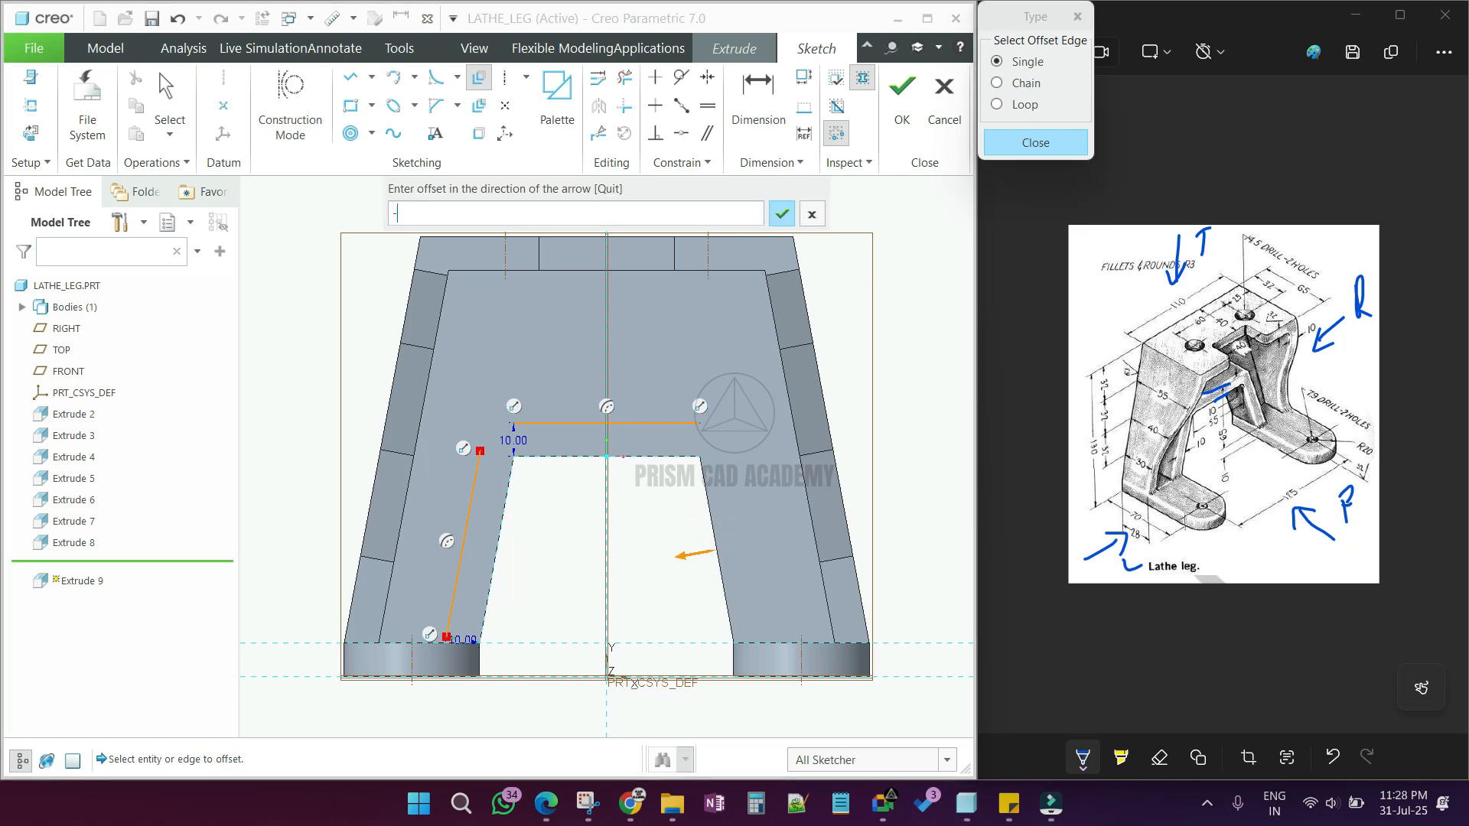
key("Return")
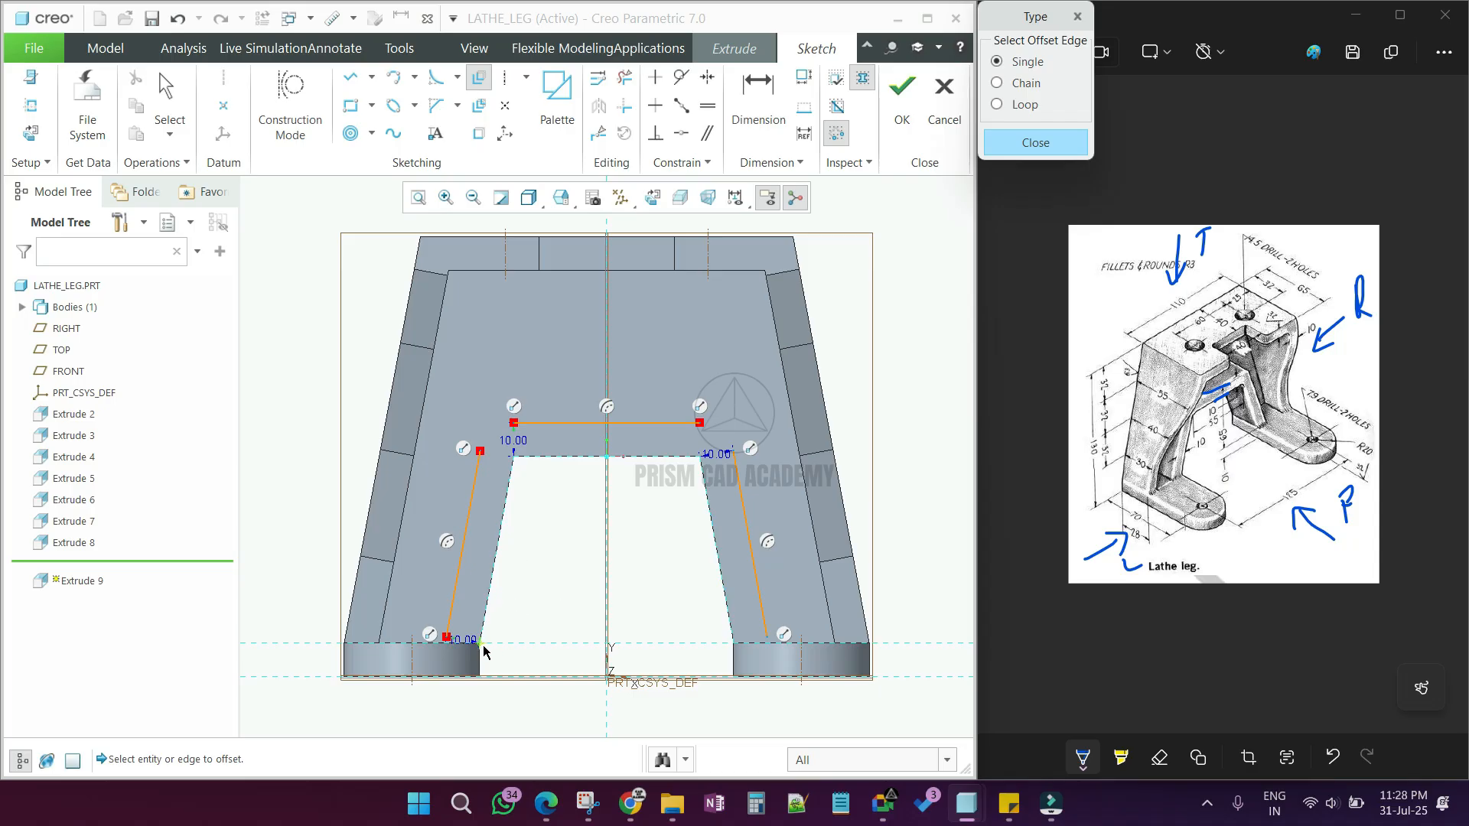
scroll(488, 635, "up", 5)
scroll(491, 616, "down", 3)
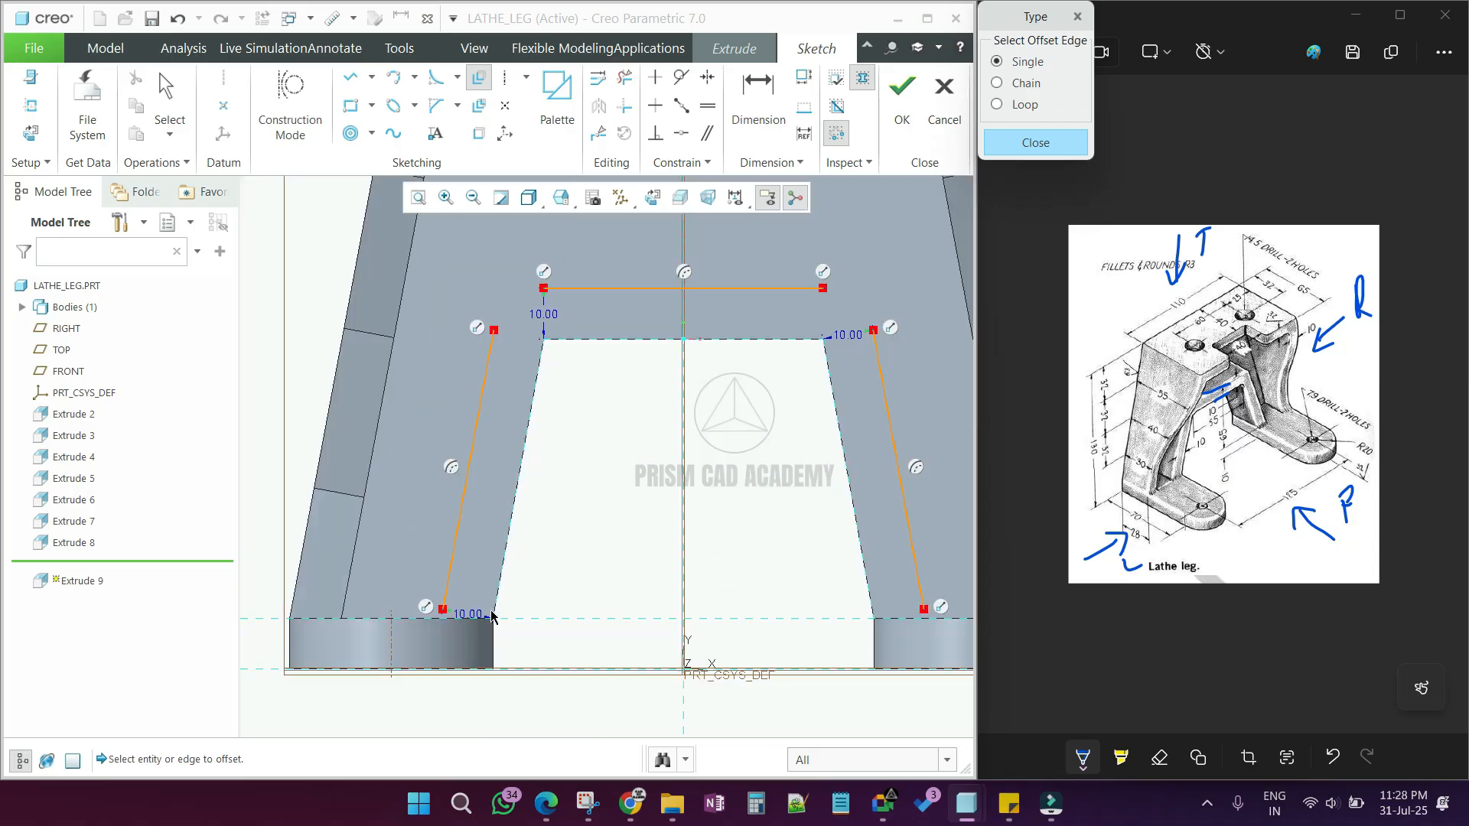
middle_click(666, 571)
left_click(1036, 143)
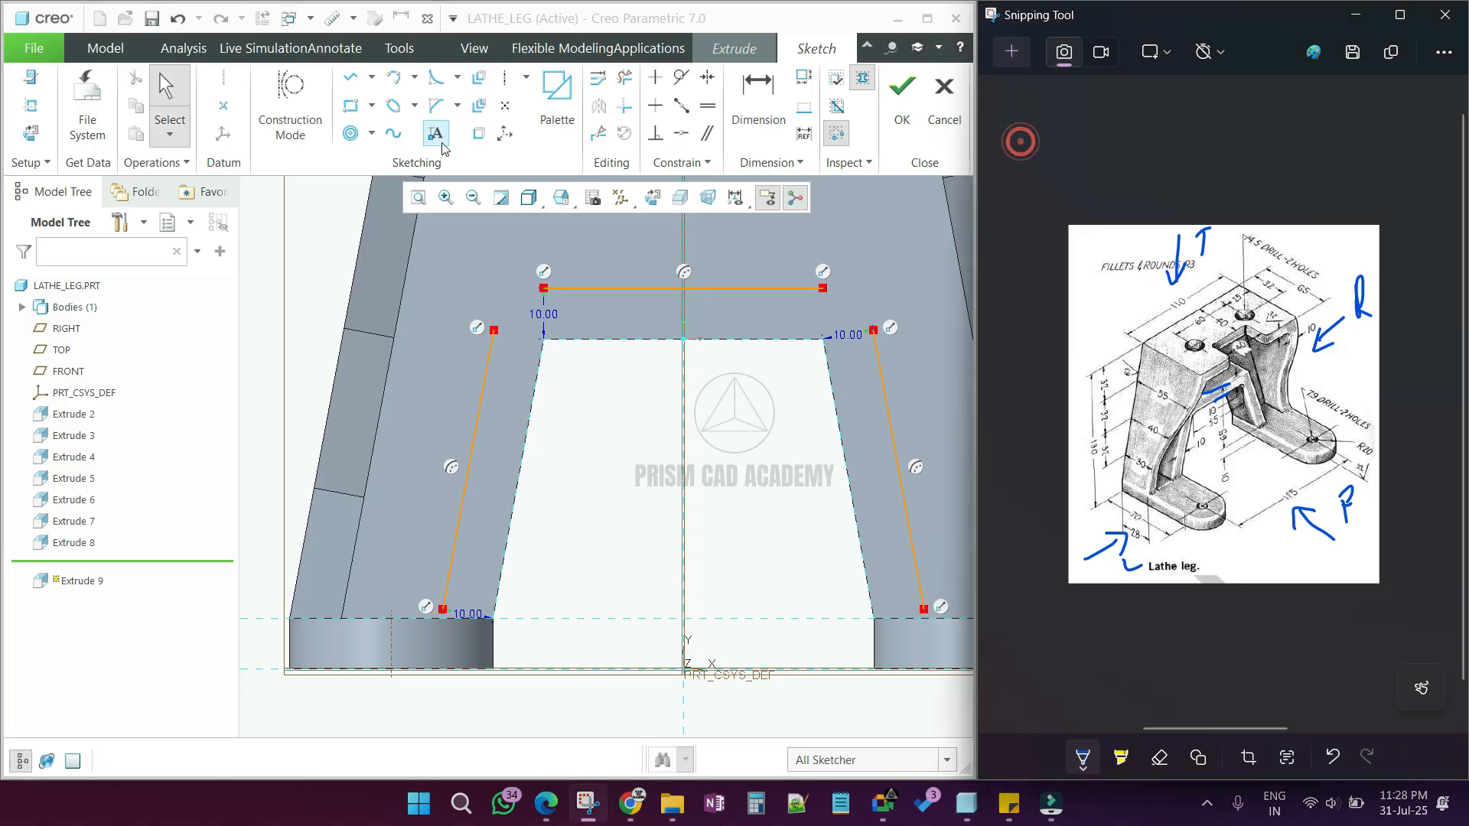
Step: Project the top edges of both feet and the three edges of the opening into the sketch
left_click(428, 619)
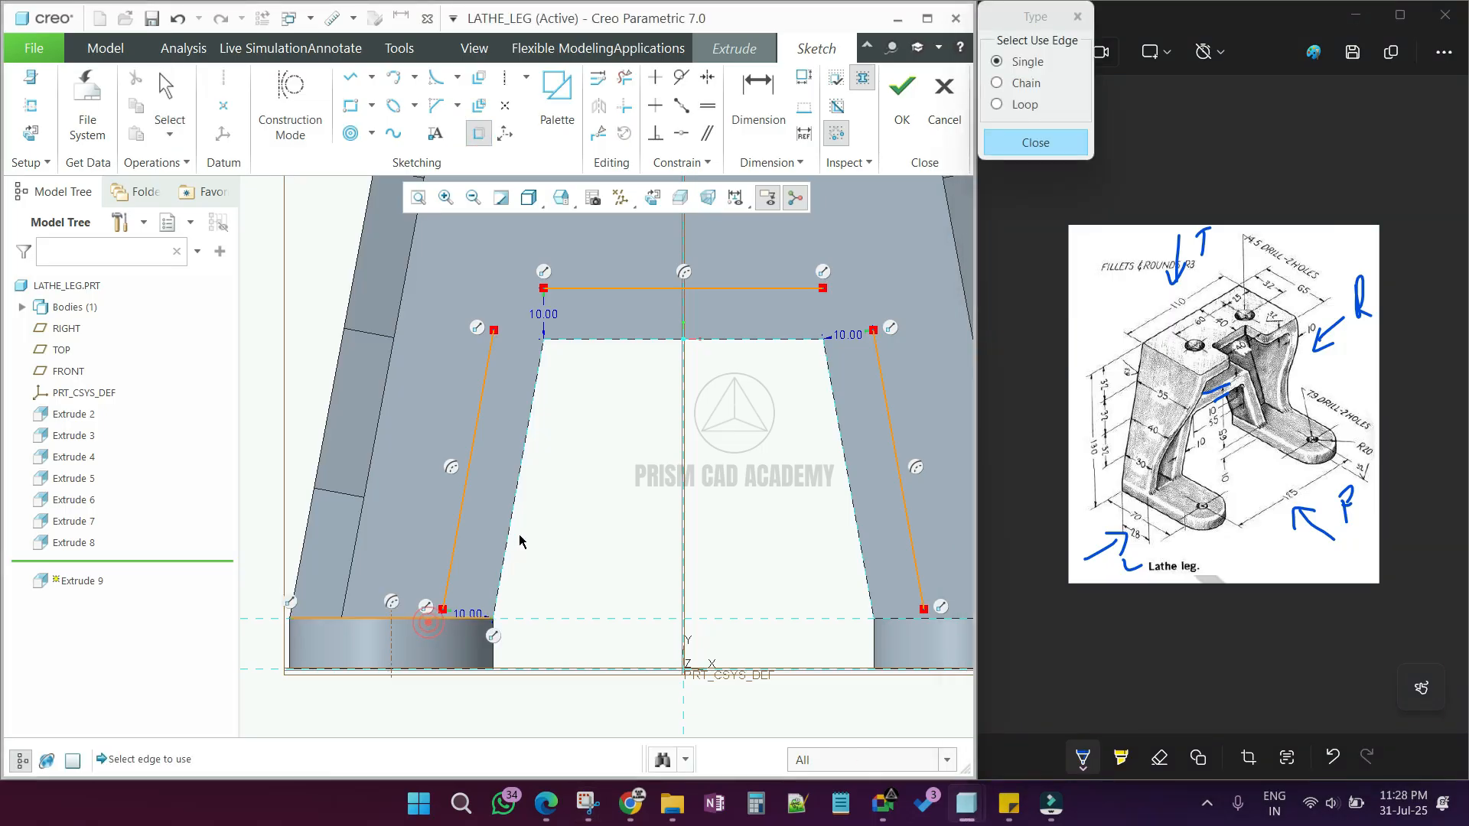
left_click(511, 531)
left_click(629, 340)
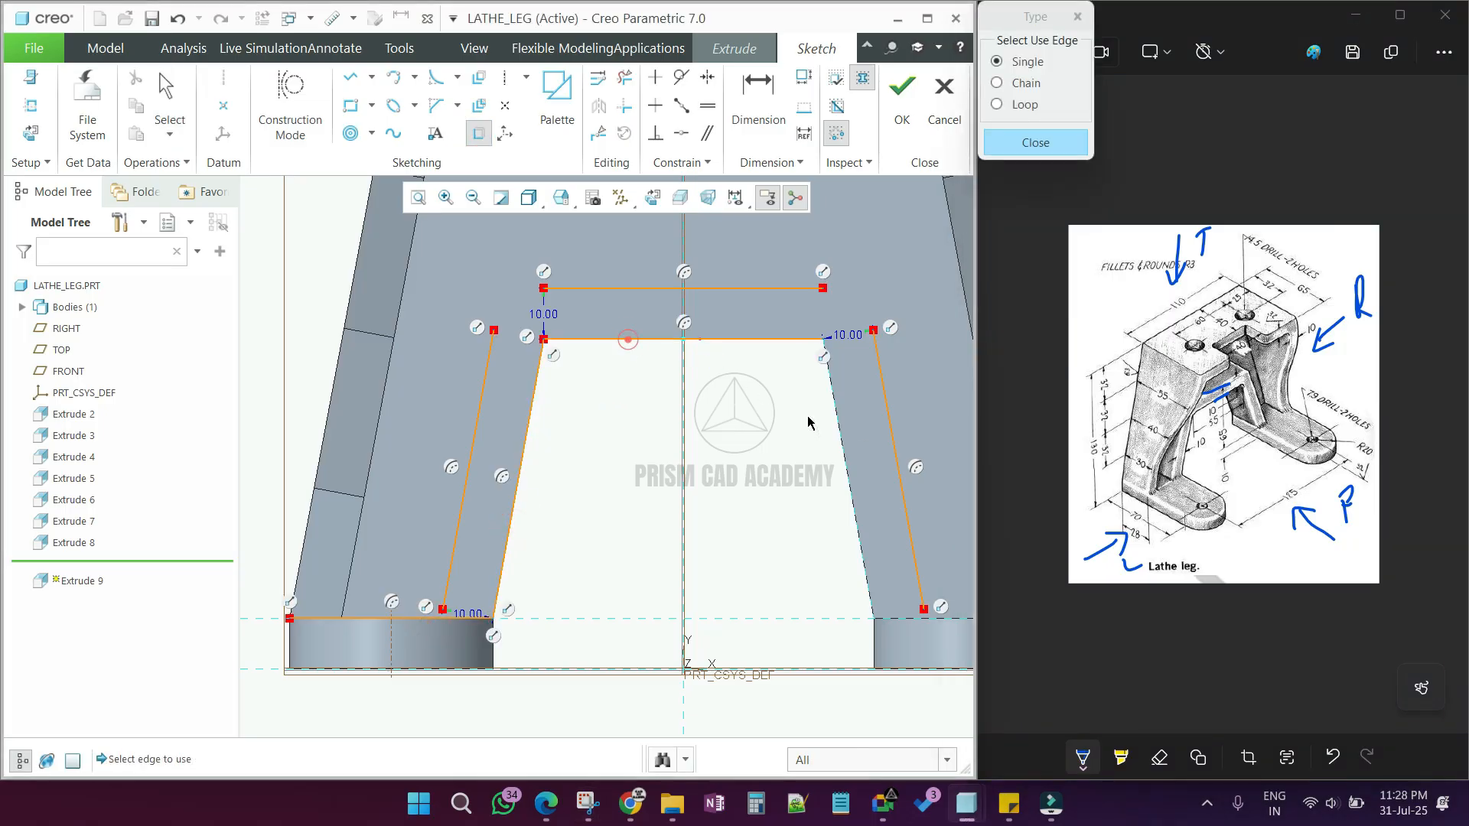
left_click(840, 455)
left_click(884, 620)
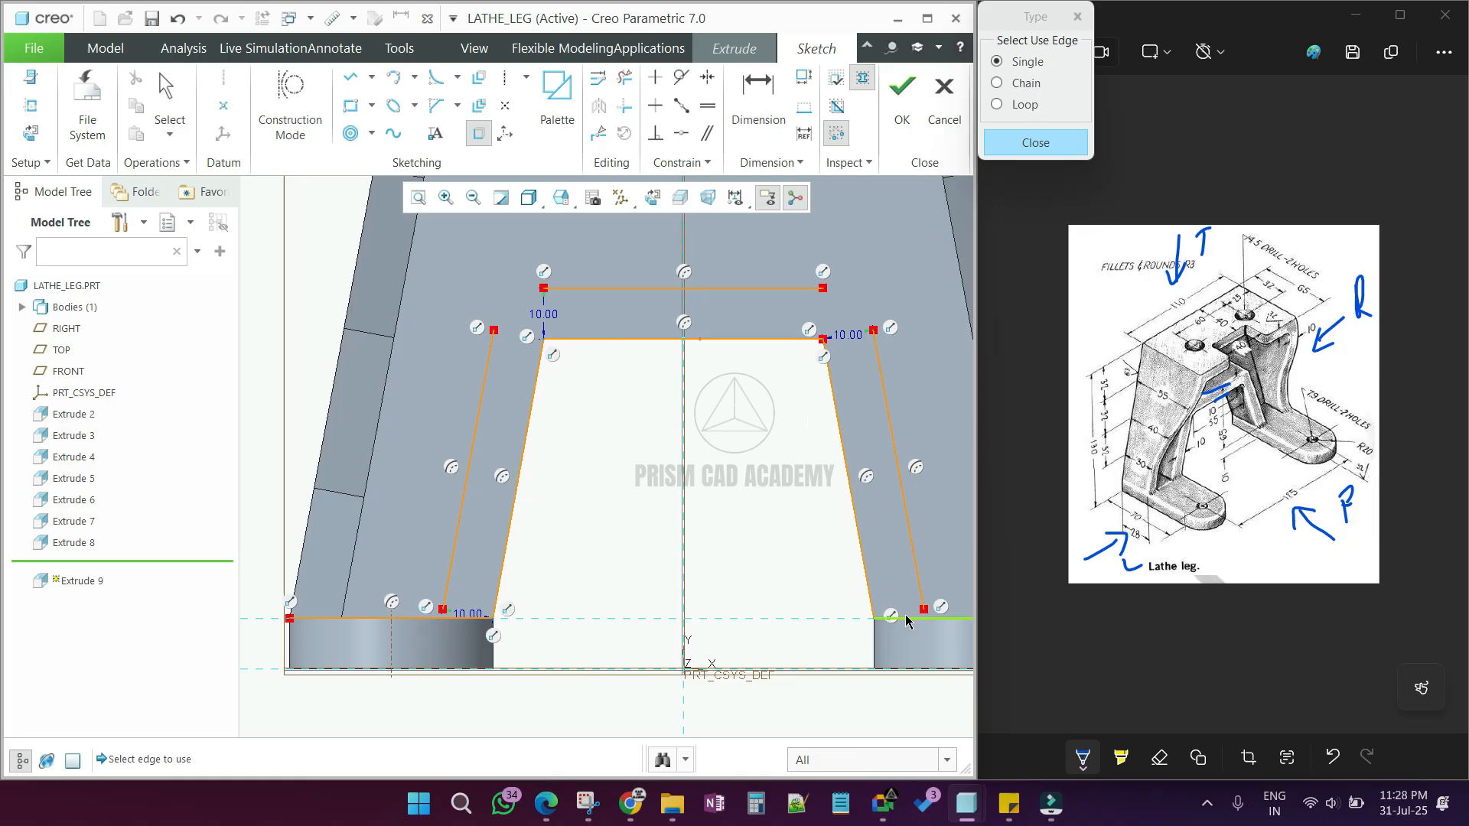
middle_click(781, 564)
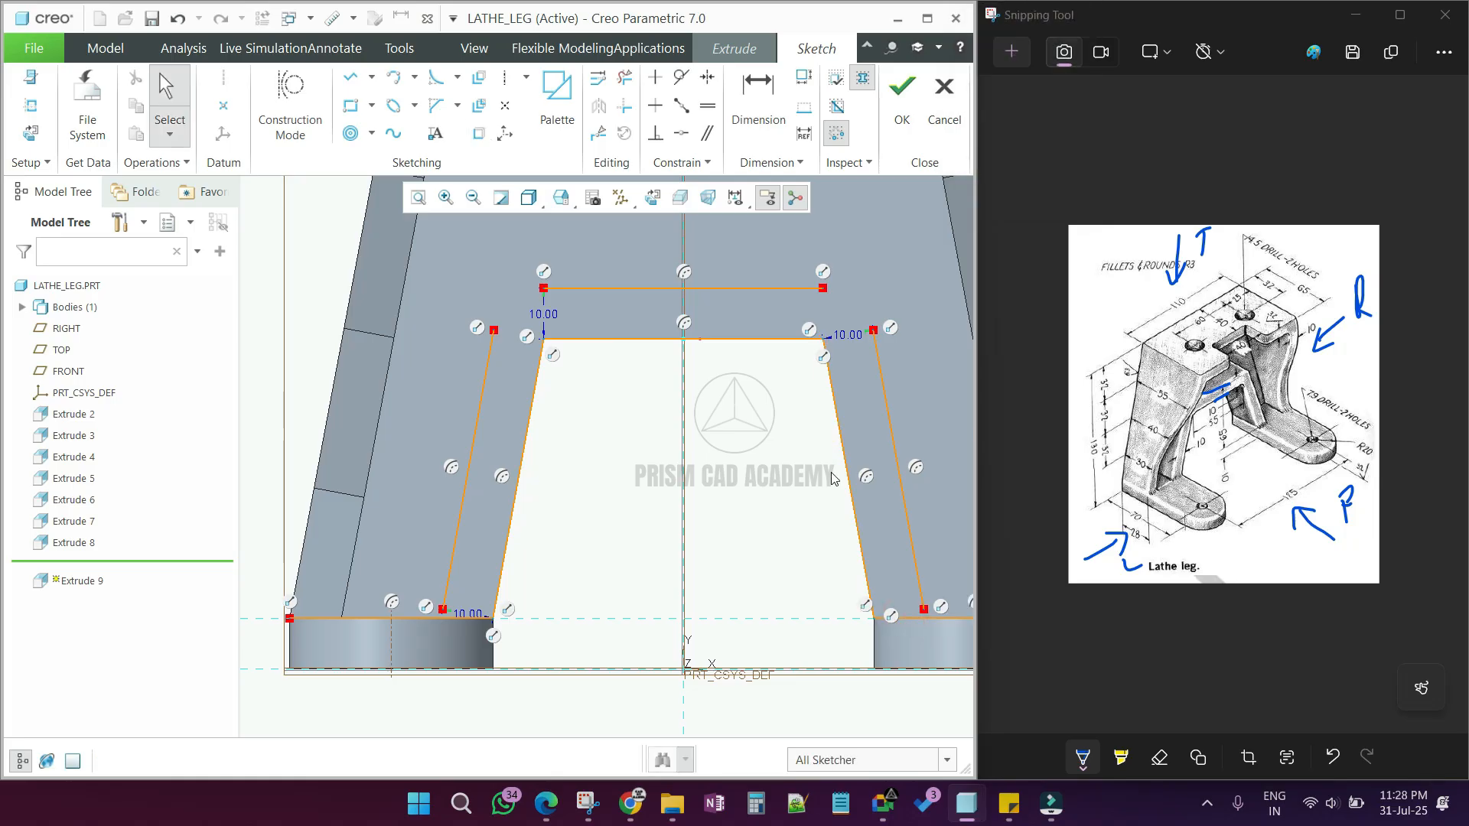
Step: Corner-trim the offset top line with both slanted offset lines so they meet at the upper corners
left_click(628, 109)
left_click(772, 289)
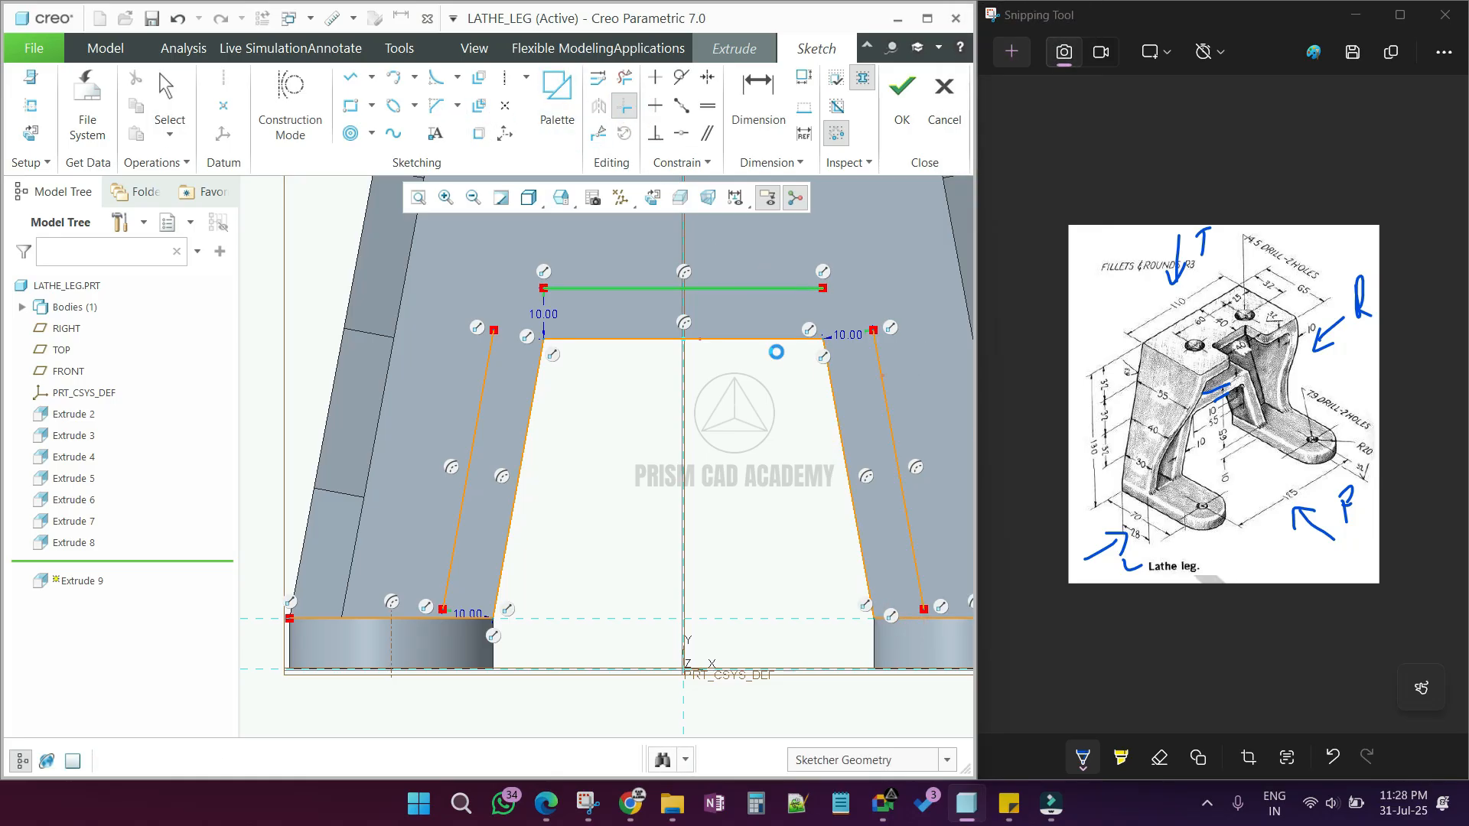
left_click(880, 372)
left_click(495, 379)
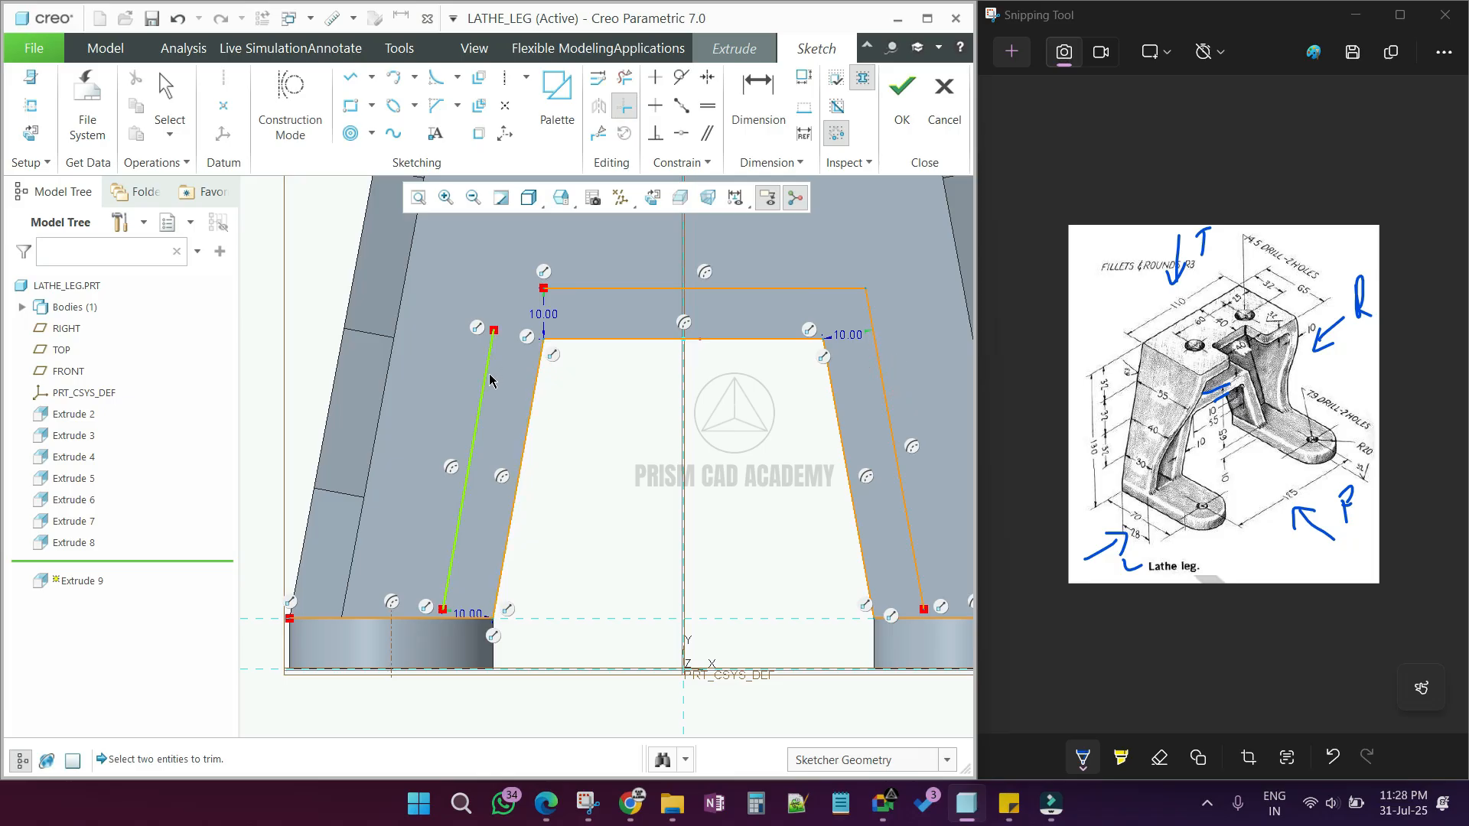
left_click(570, 292)
Step: Corner-trim both slanted offset lines with the projected top edges of the feet to close the frame profile
left_click(448, 586)
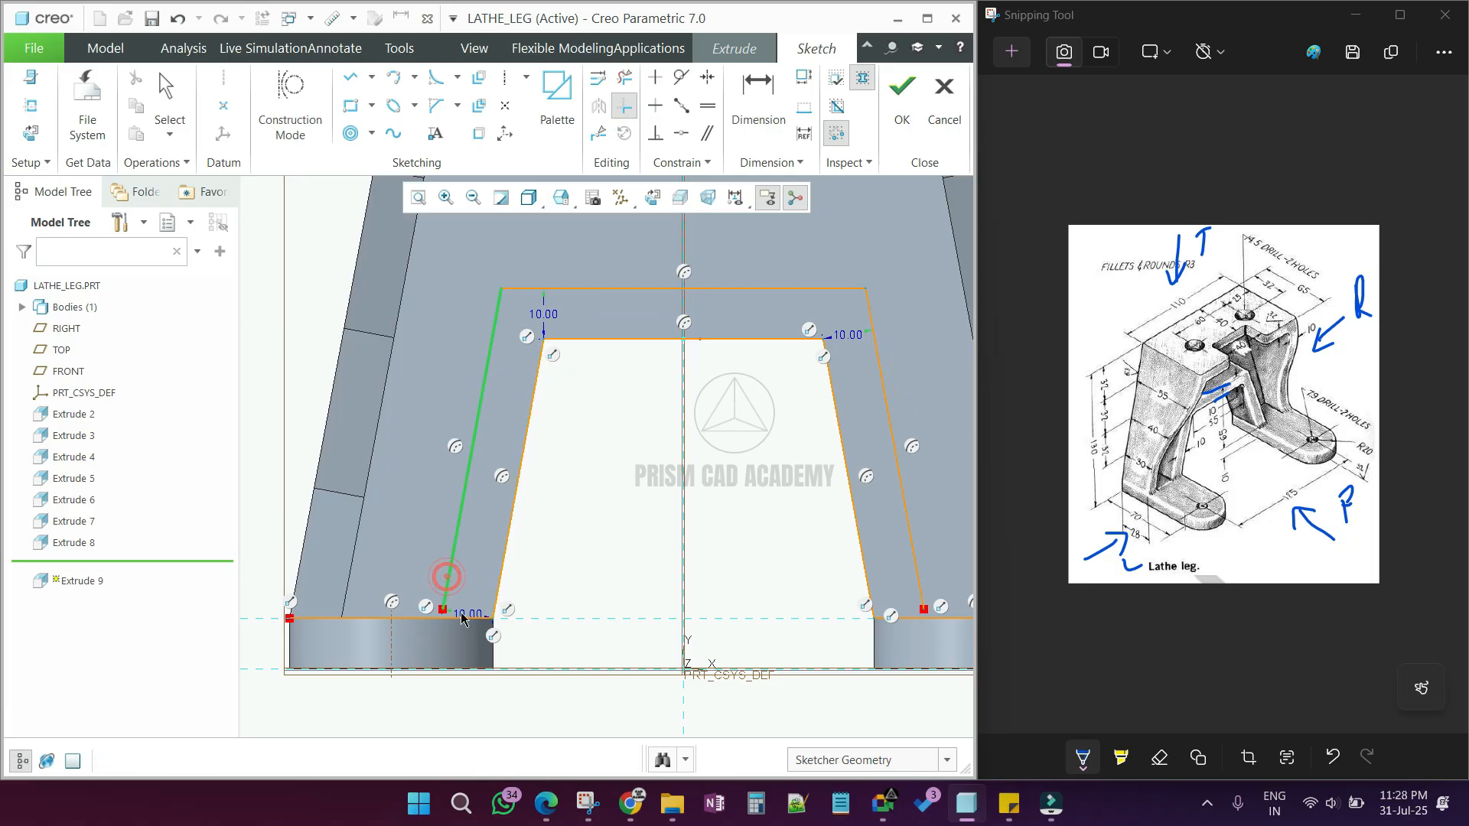
left_click(463, 618)
scroll(699, 600, "down", 2)
scroll(789, 577, "up", 5)
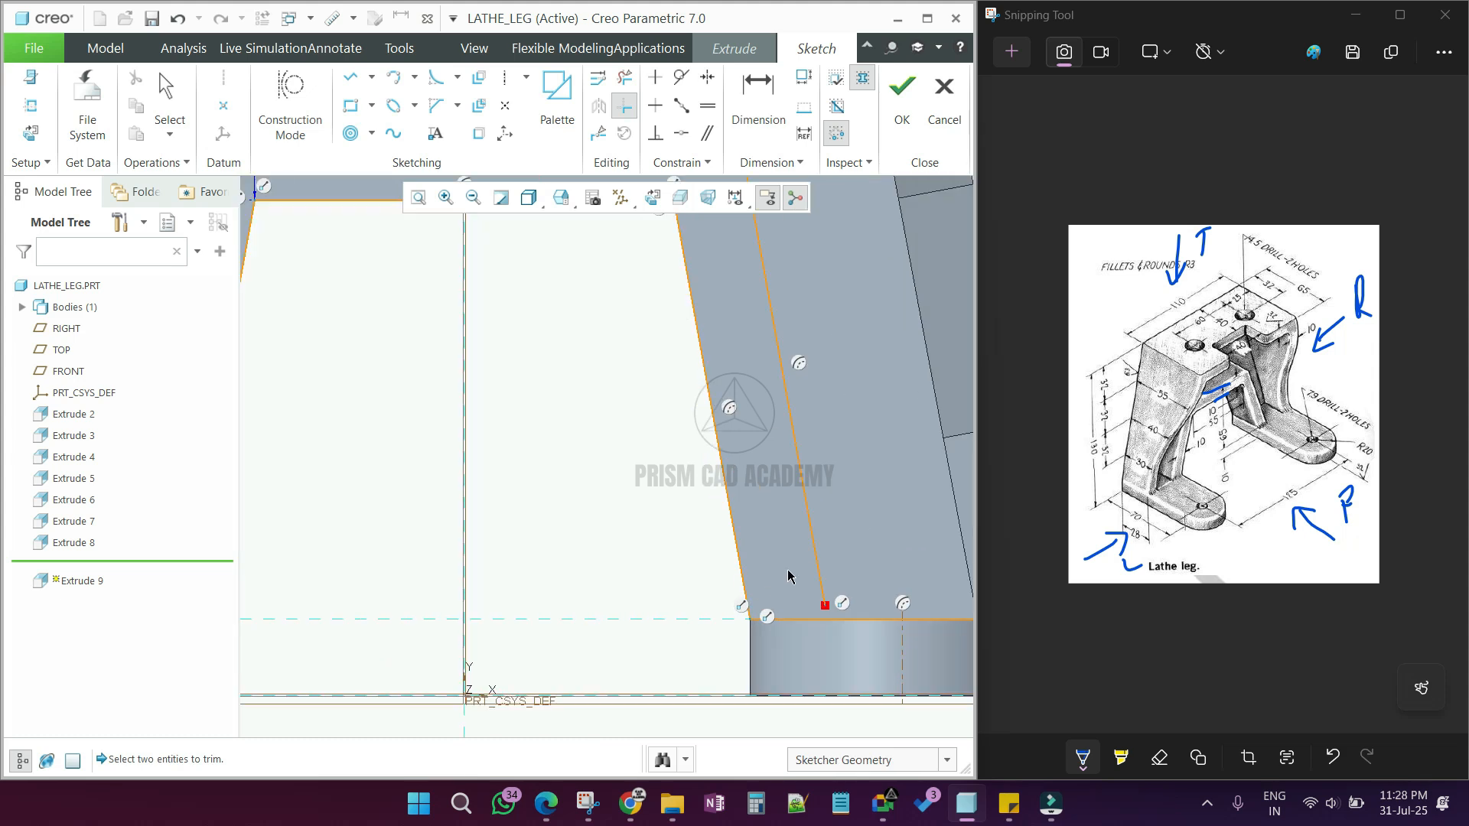
left_click(812, 560)
left_click(801, 618)
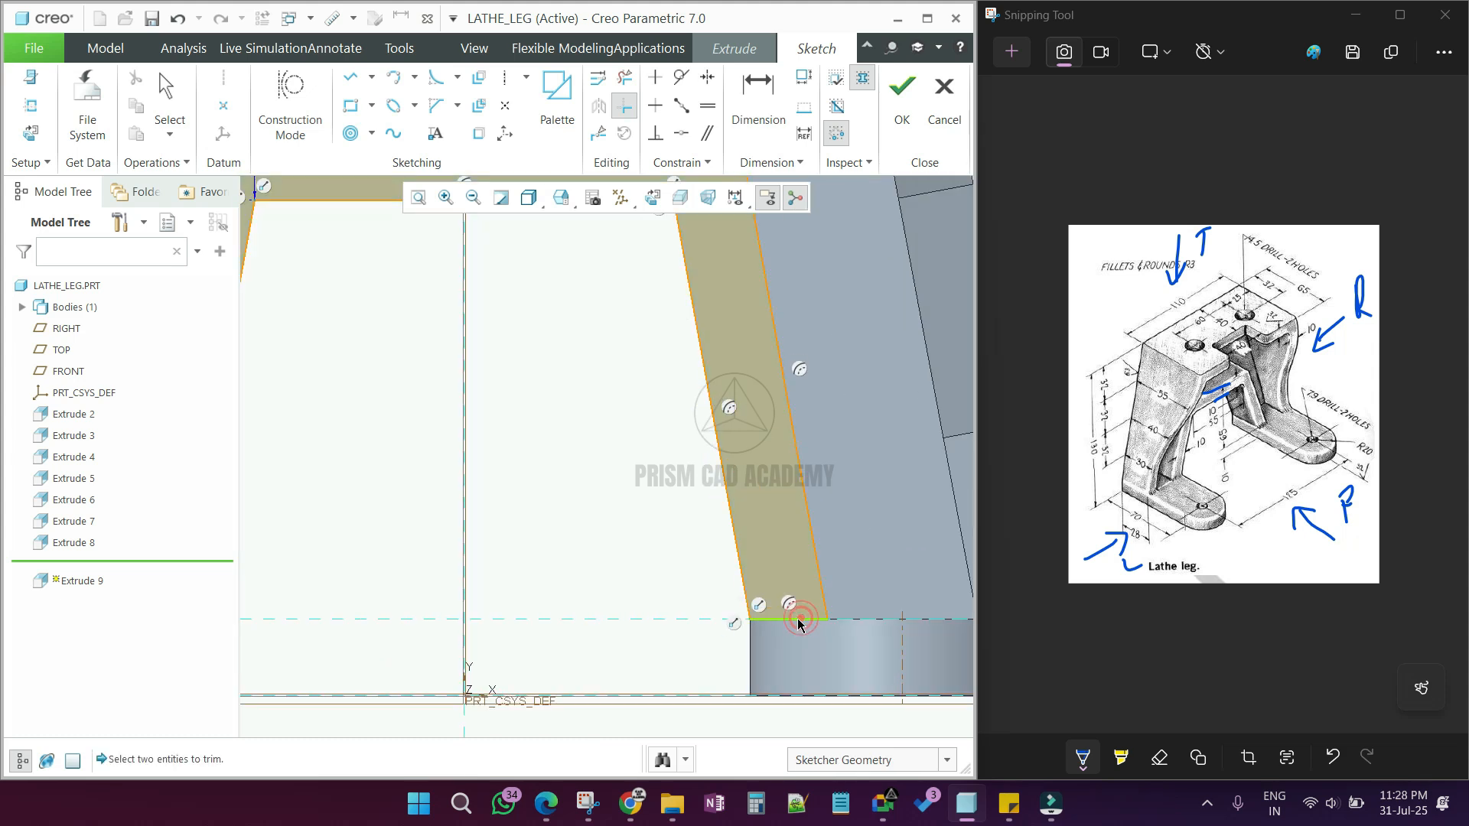
middle_click(801, 617)
scroll(737, 585, "down", 5)
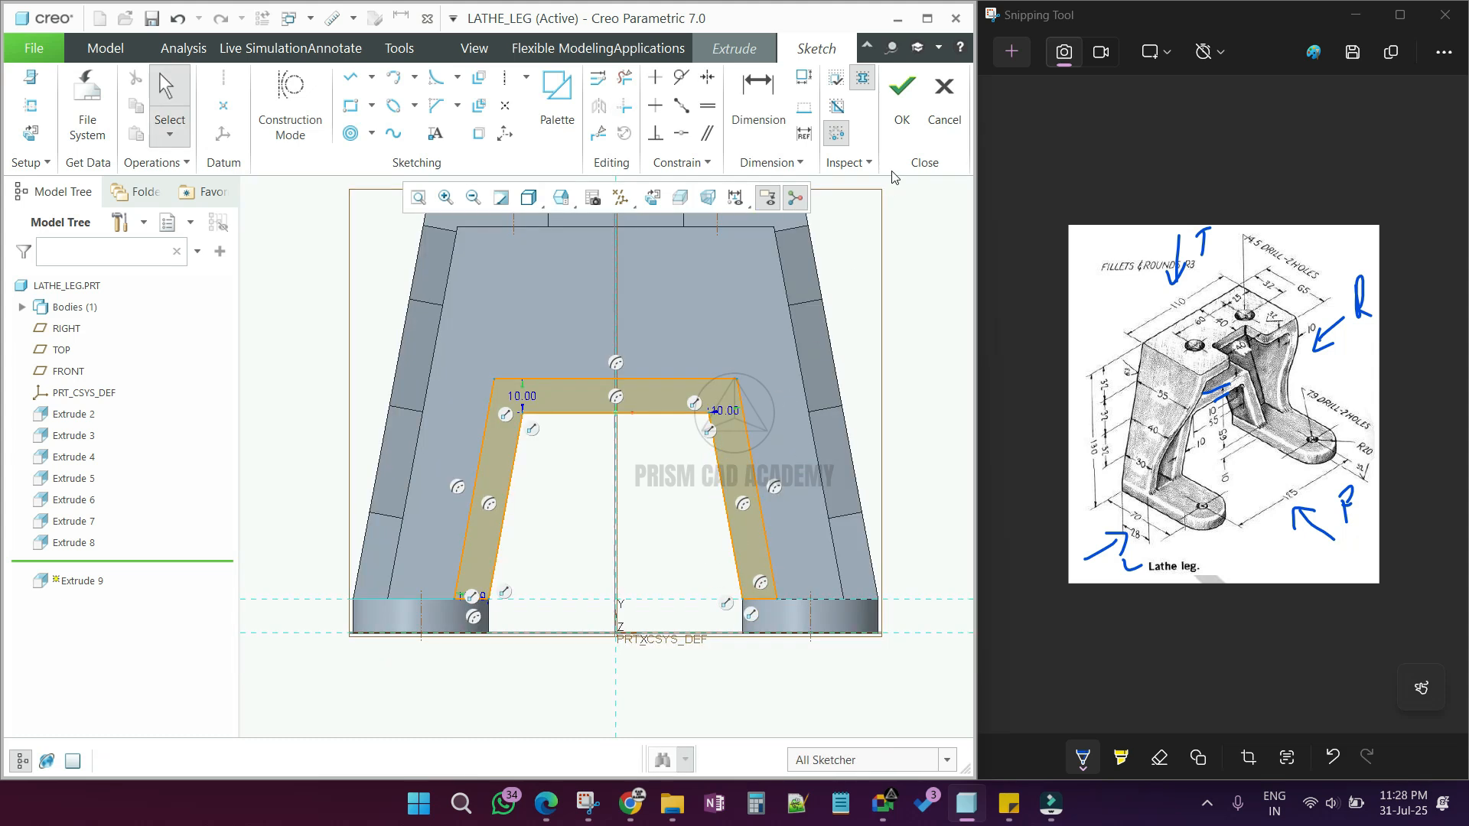
Step: Finish the sketch and extrude the frame profile around the opening forward by 18 mm
left_click(902, 99)
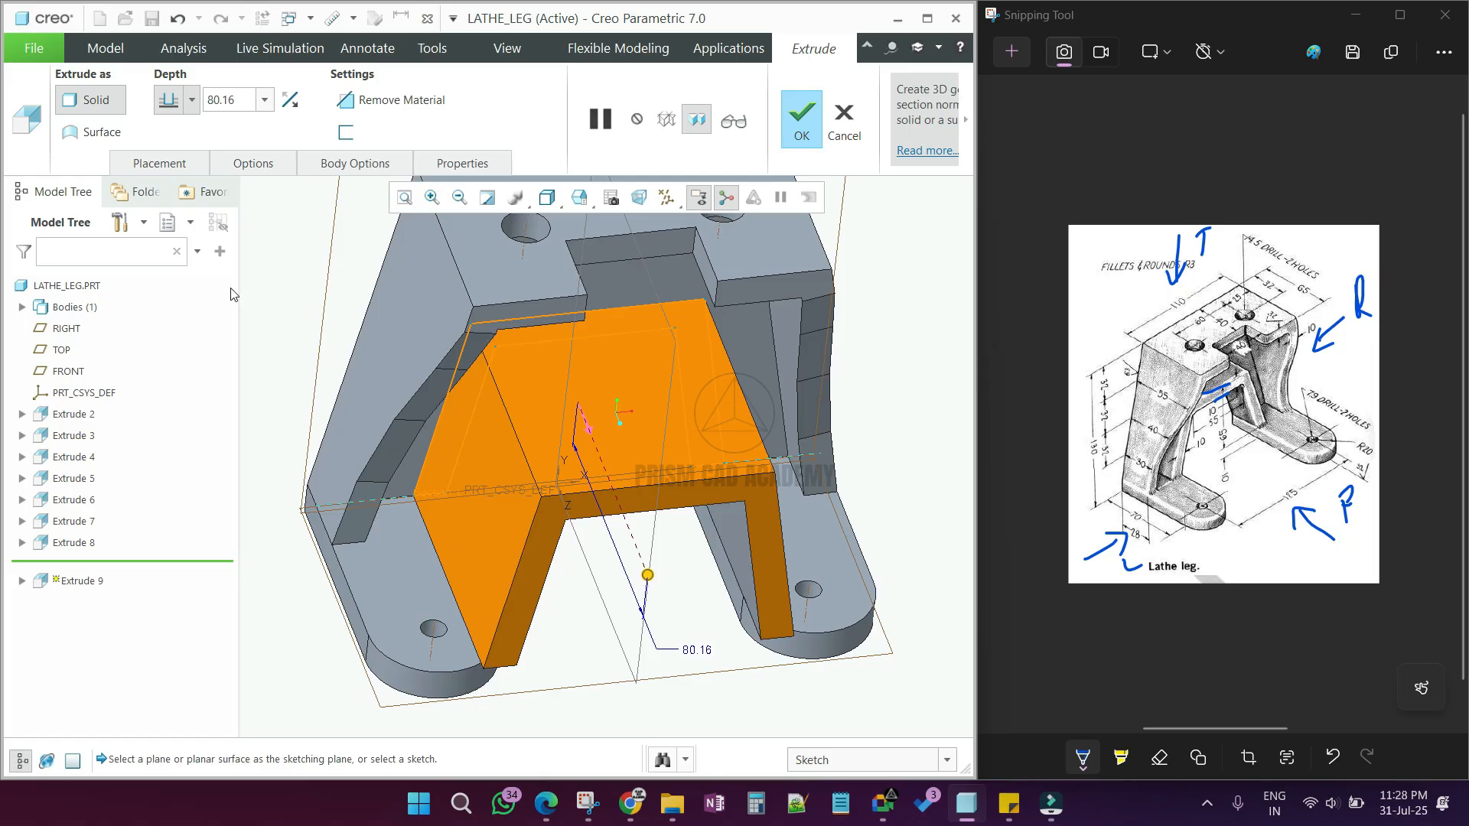
type("28.00")
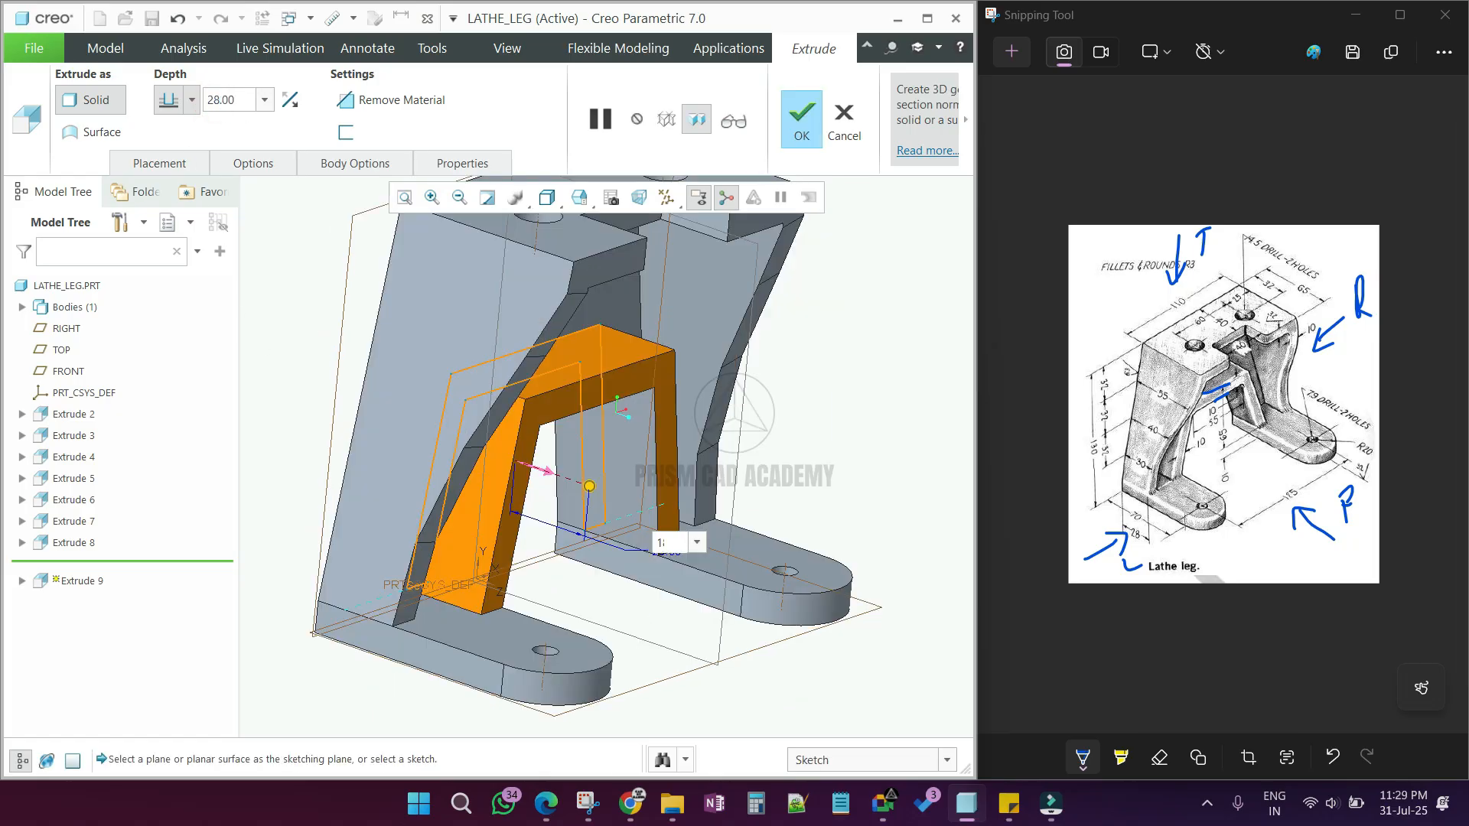
key("Return")
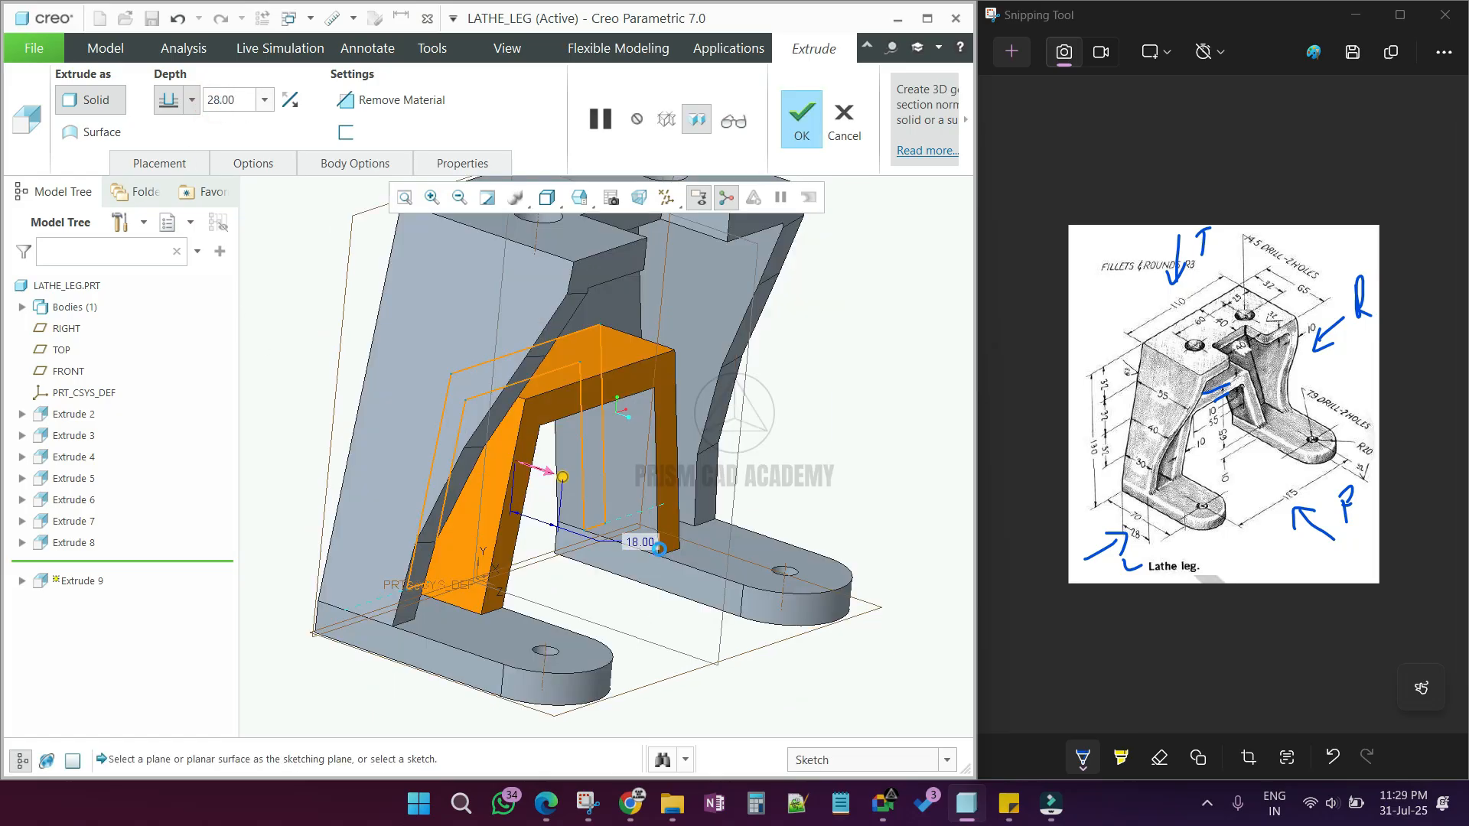
middle_click_drag(604, 596, 521, 413)
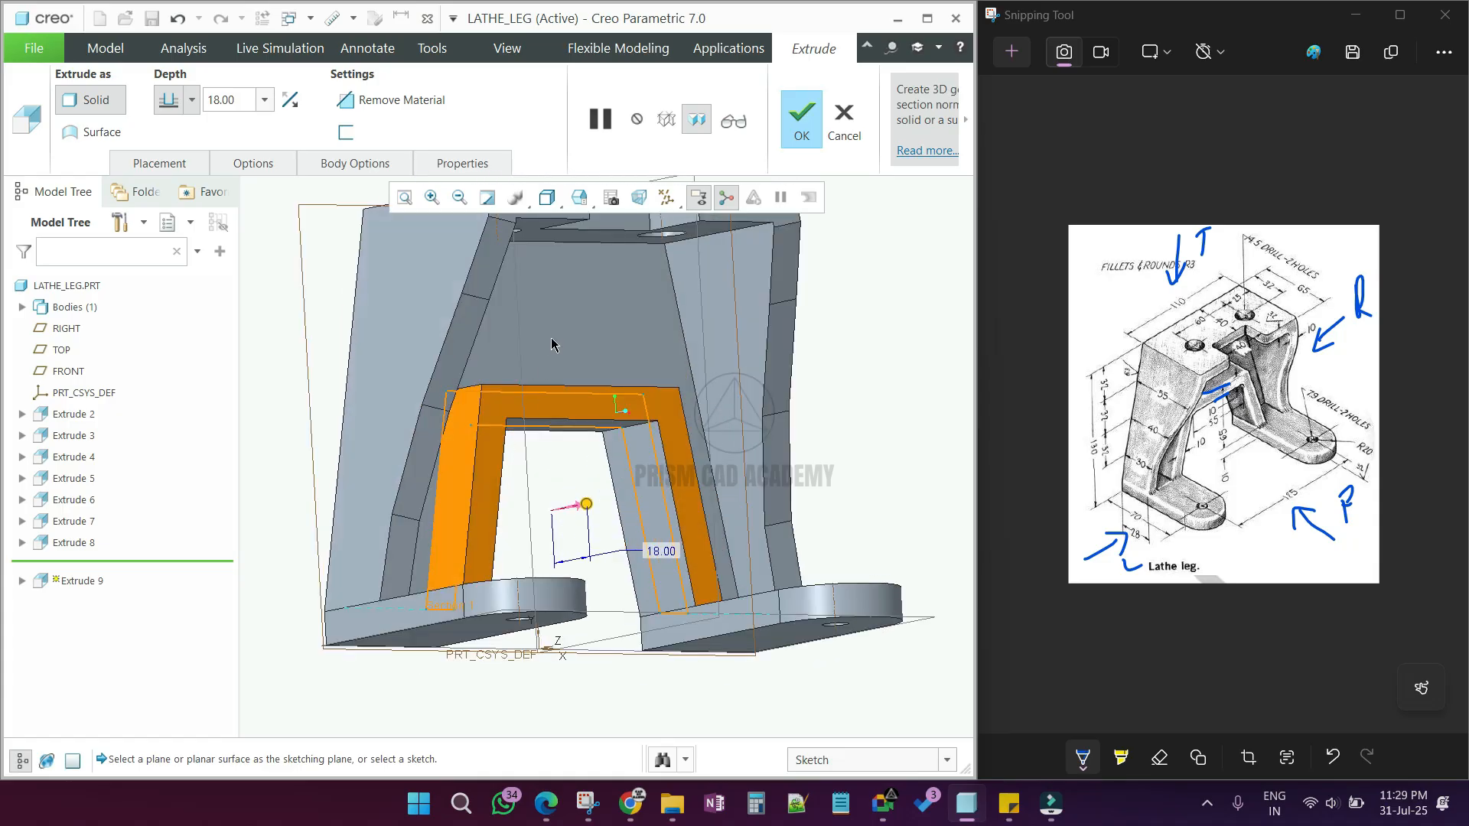
middle_click(563, 387)
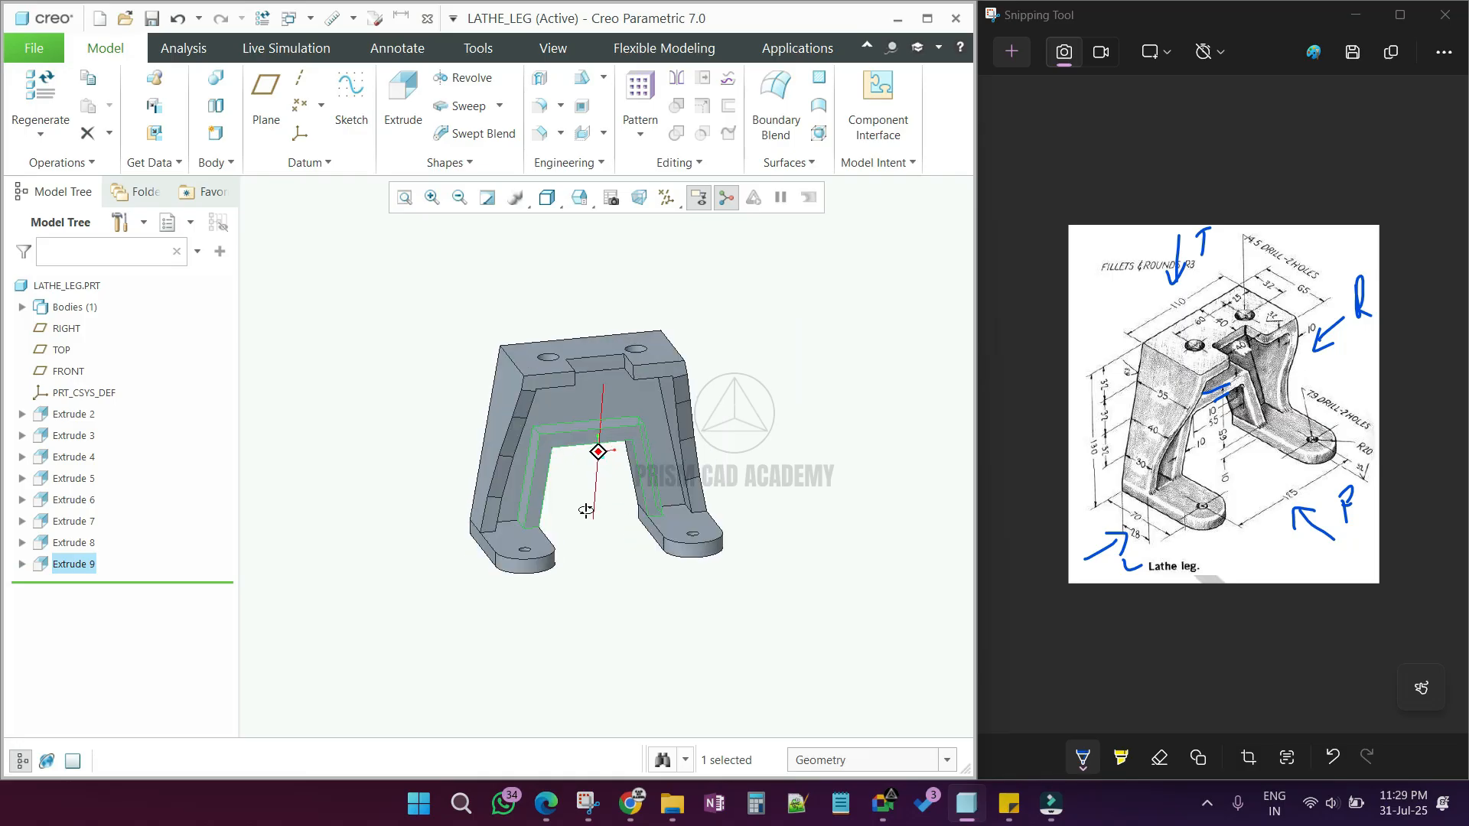
Step: Round the edges where both curved ribs meet the underside of the top block with a 10 mm radius
left_click(541, 108)
scroll(564, 367, "down", 3)
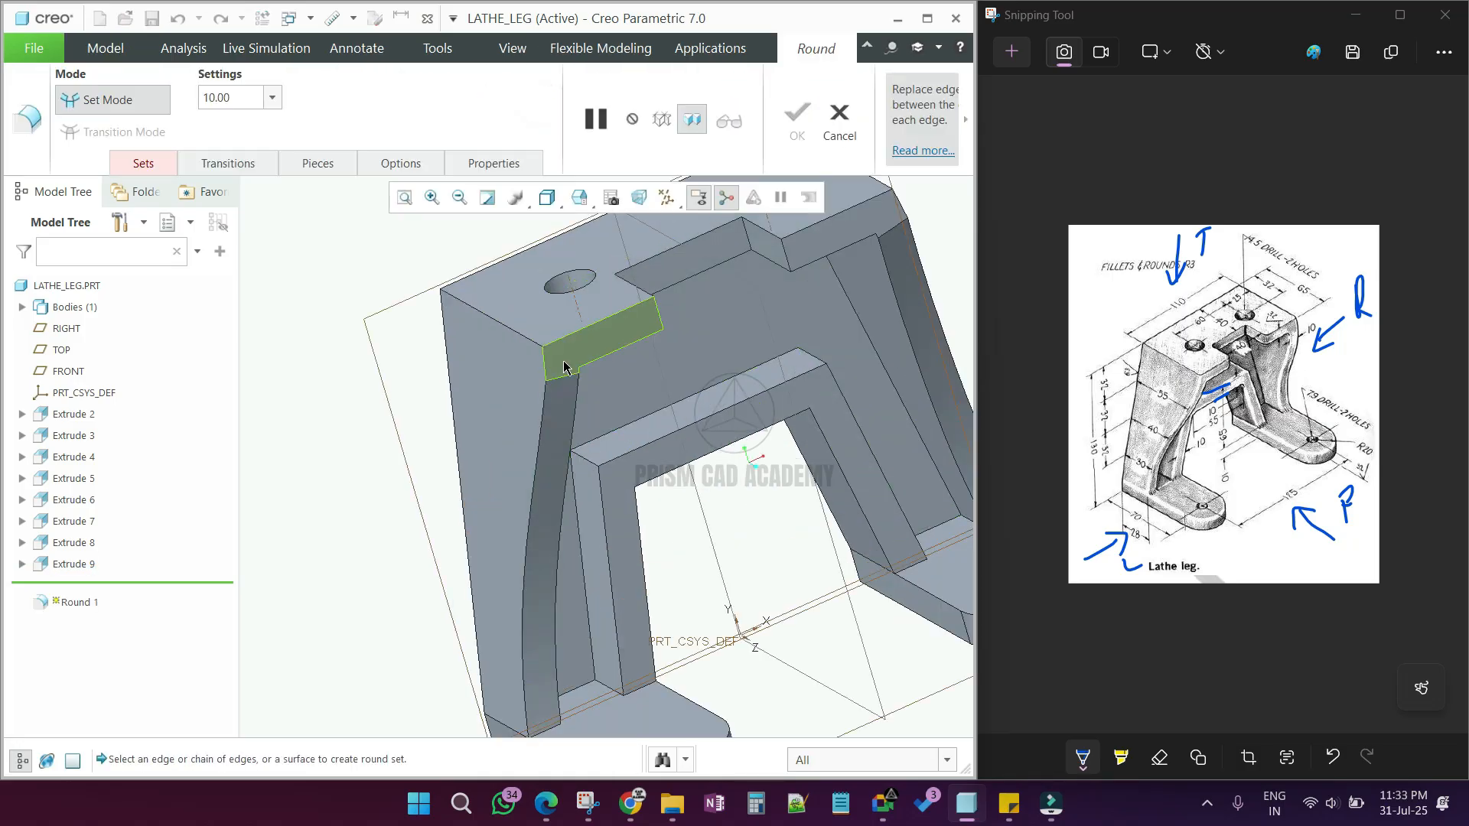
left_click(563, 376)
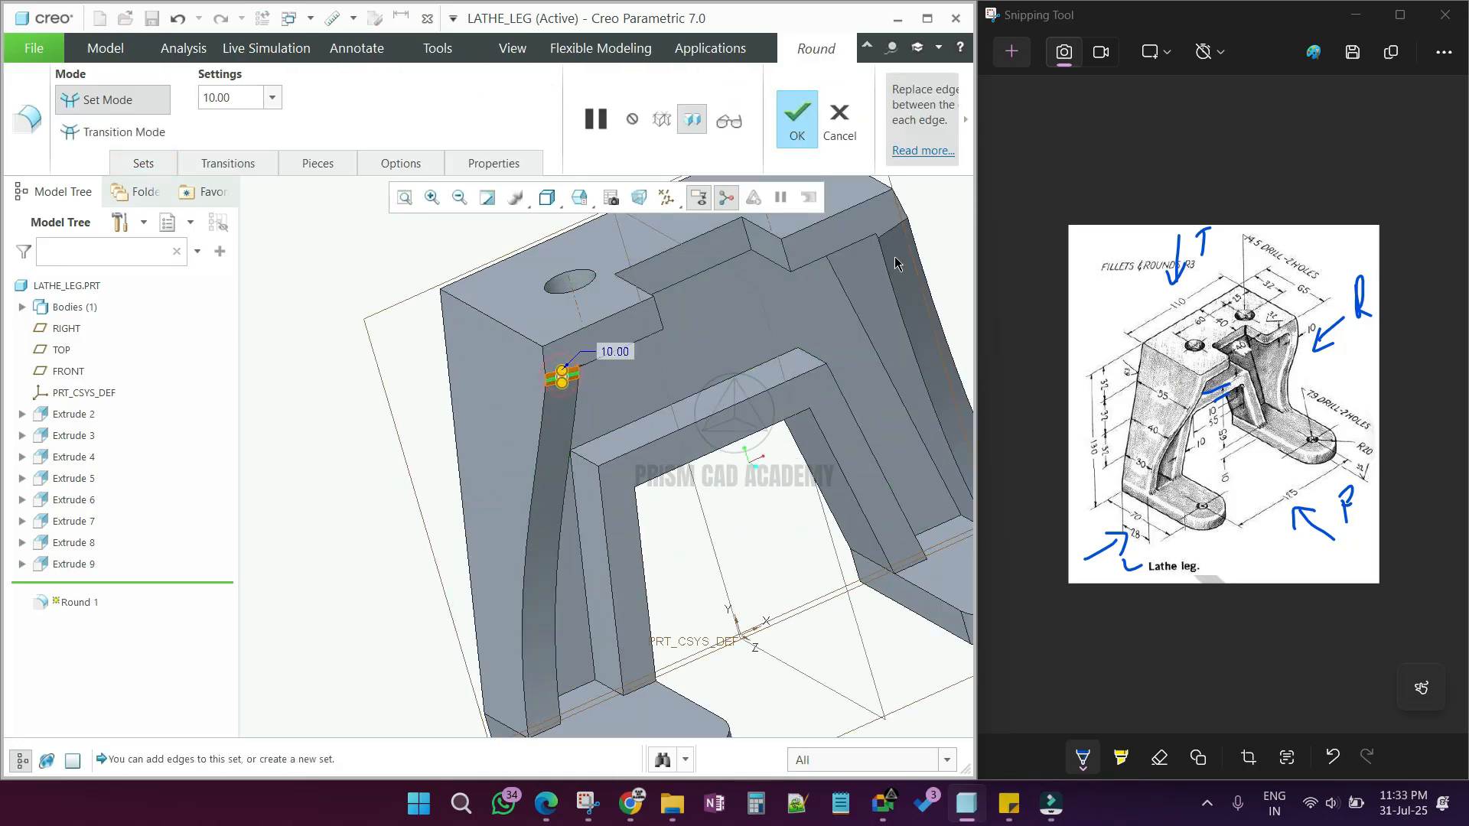
middle_click(900, 228)
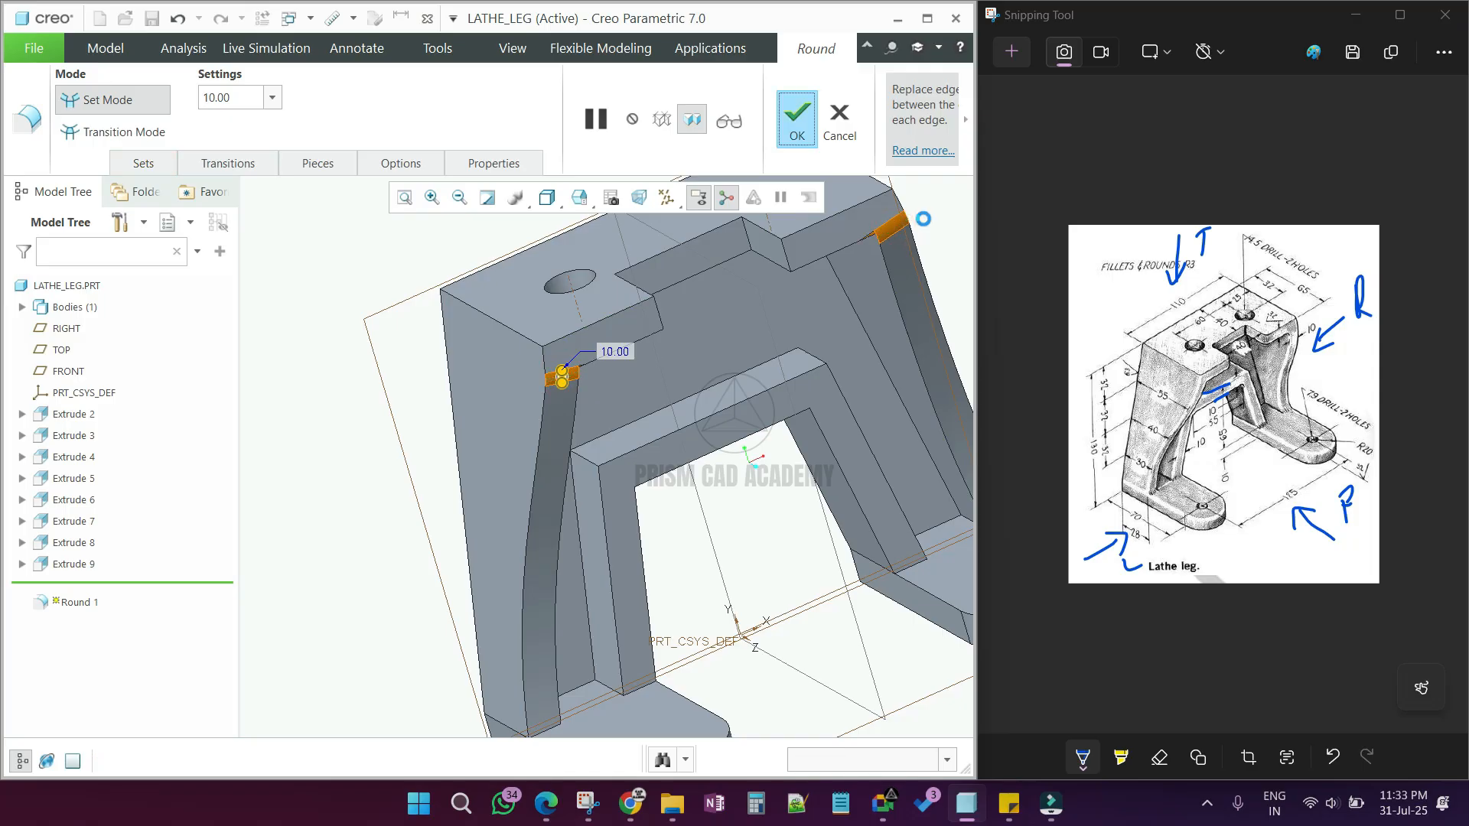
middle_click_drag(842, 428, 726, 456)
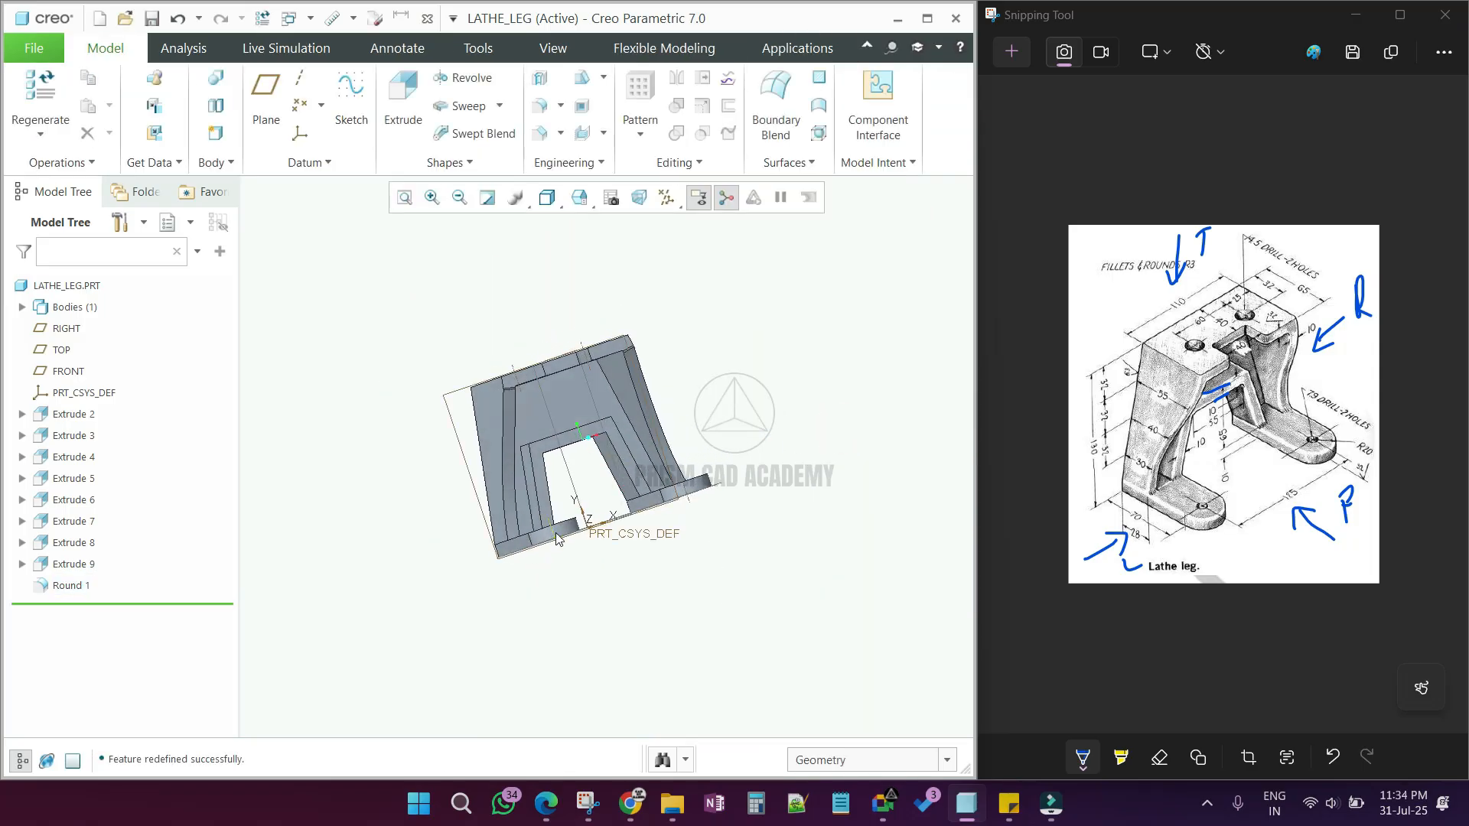
Step: Start a 3 mm round set on the edges where the front faces of both curved ribs meet the feet
key("ctrl+d")
scroll(534, 552, "up", 5)
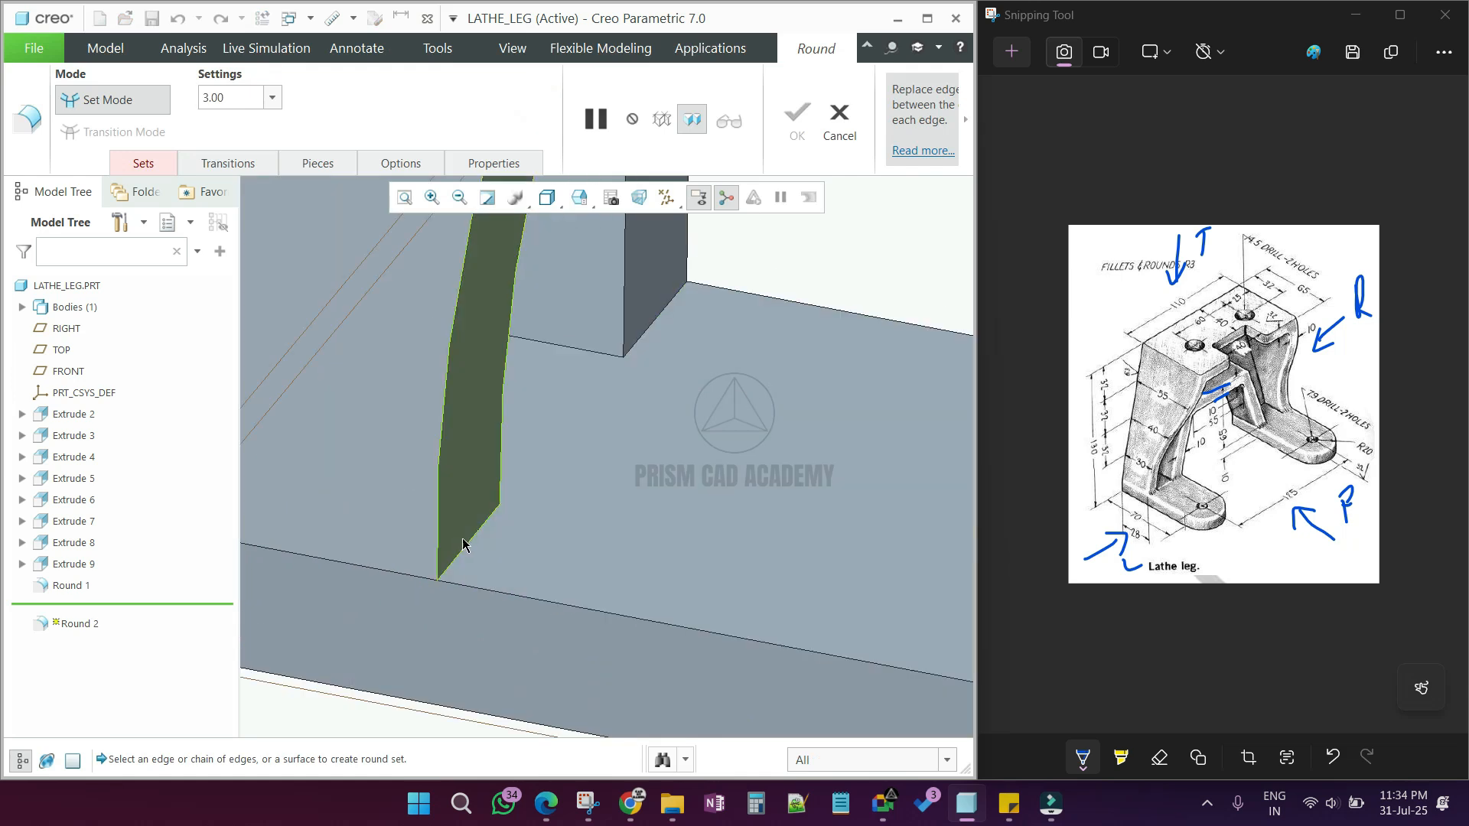
left_click(473, 533)
left_click(470, 522)
left_click(475, 541)
scroll(529, 499, "down", 4)
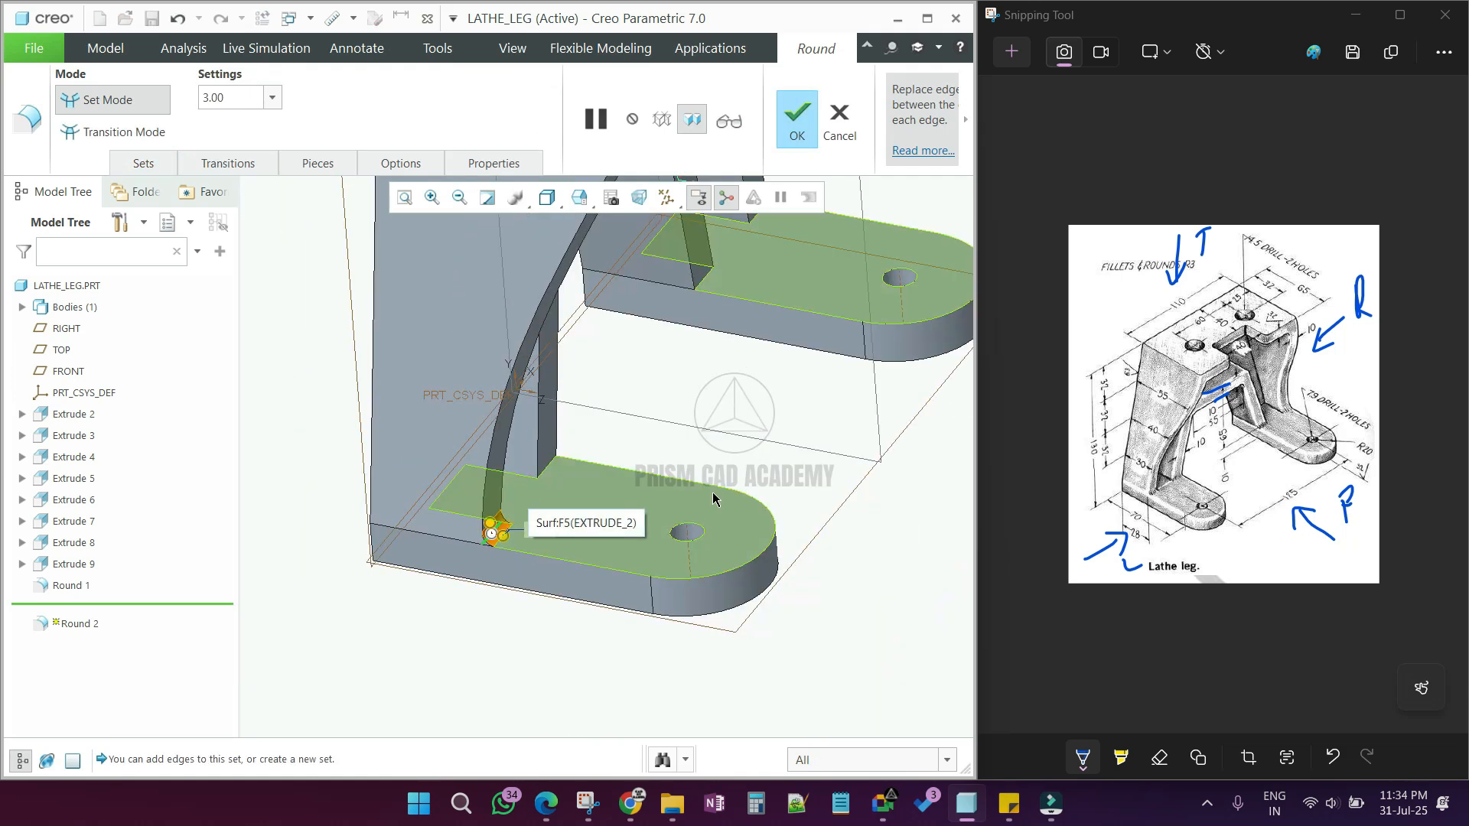
middle_click_drag(766, 225, 649, 374, "shift")
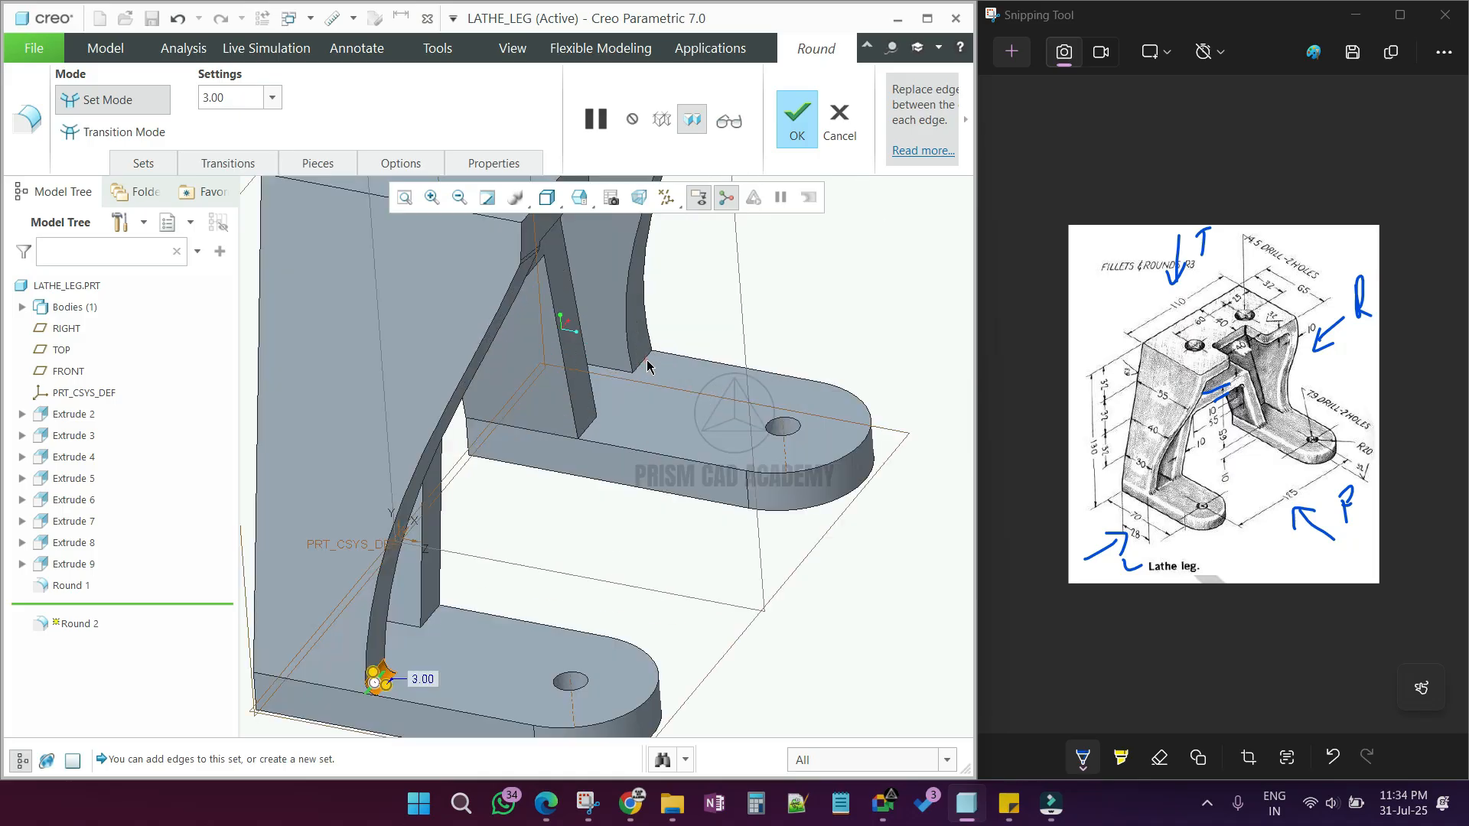
left_click(1163, 390)
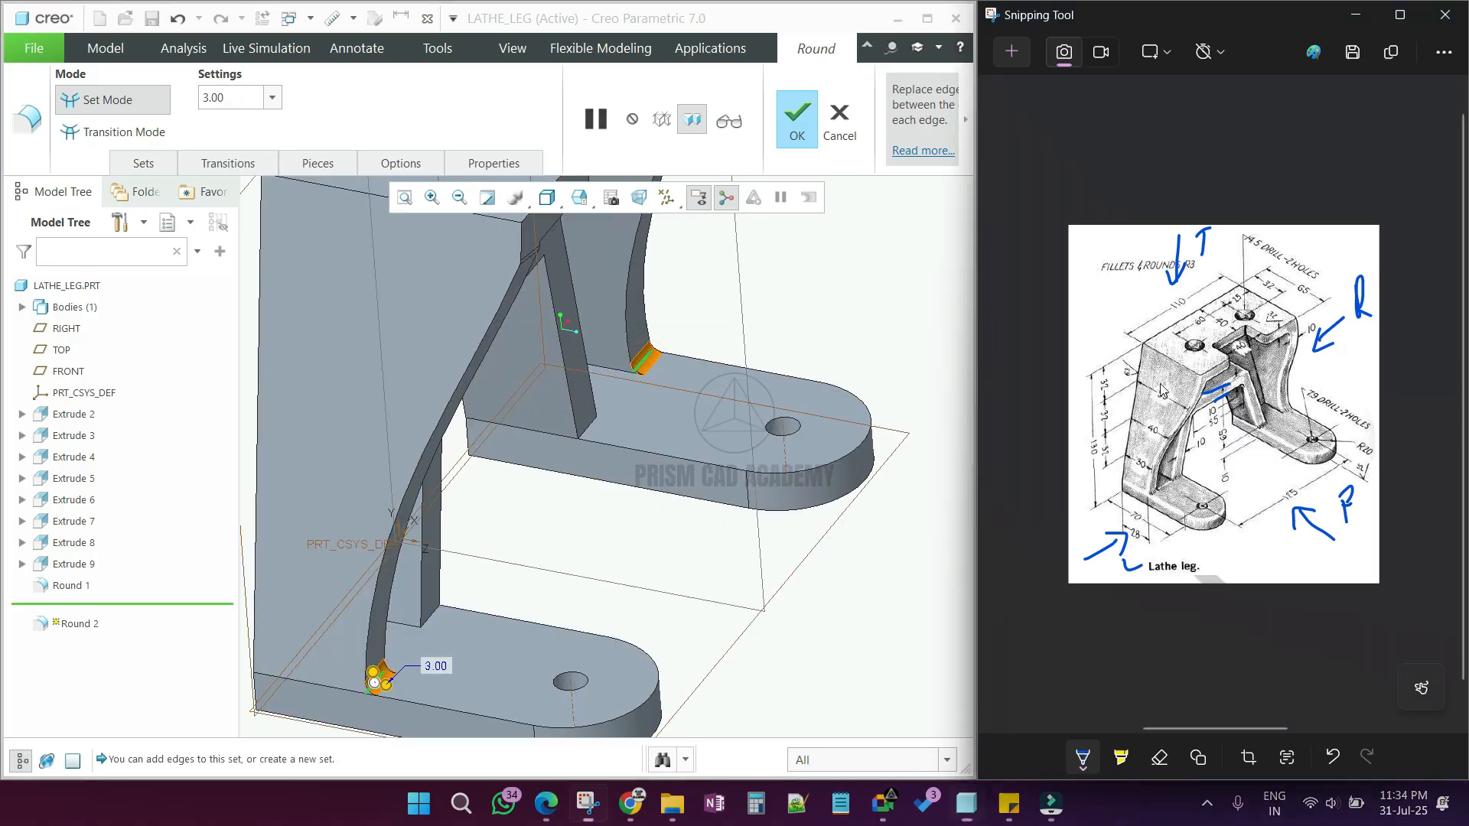
Step: Add the back wall's inner edges along the ribs, top block and opening frame to the 3 mm round set
scroll(754, 425, "up", 4)
middle_click_drag(672, 417, 701, 325)
scroll(704, 329, "down", 2)
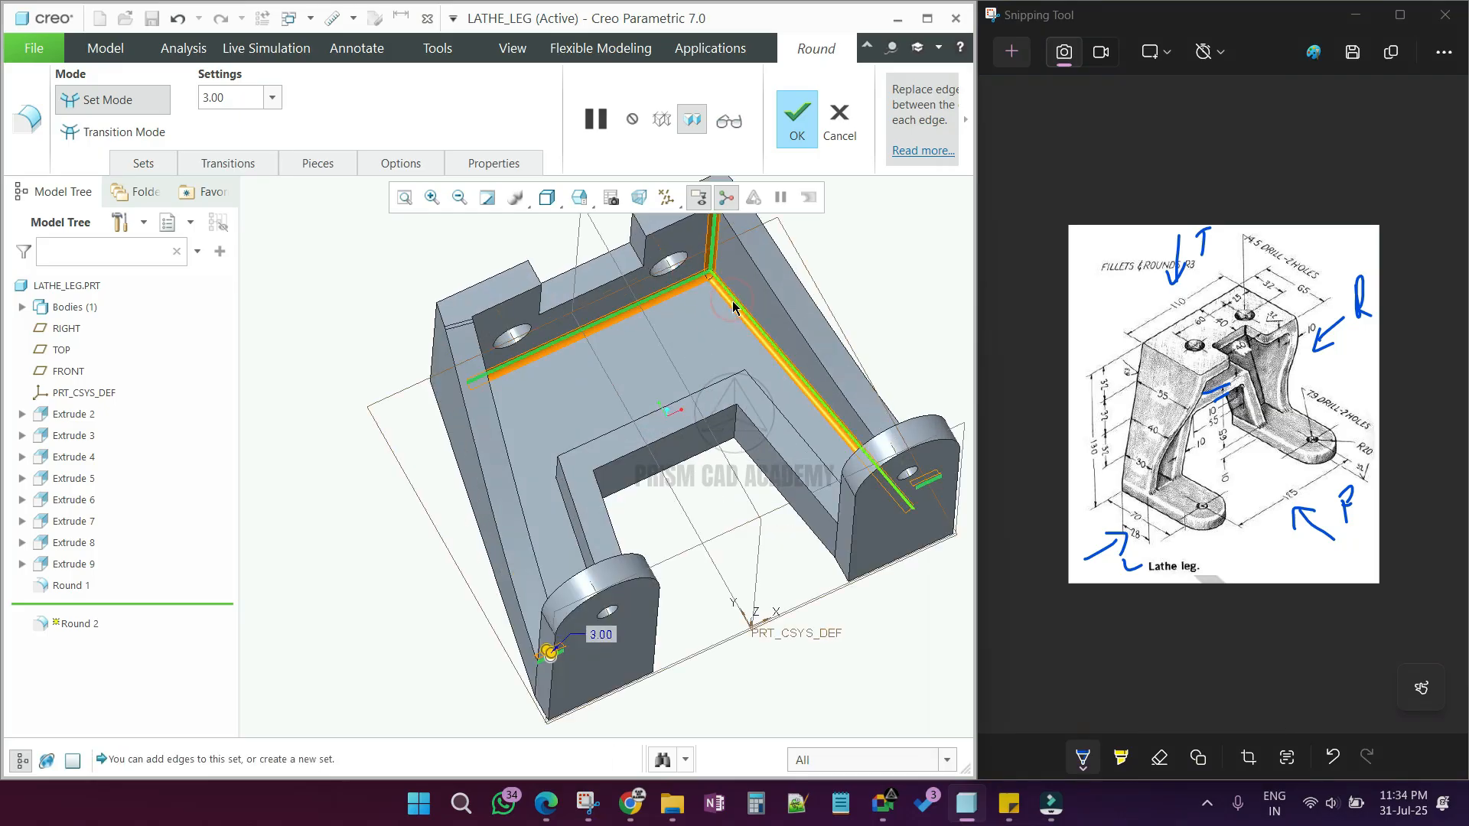
middle_click_drag(733, 306, 647, 337)
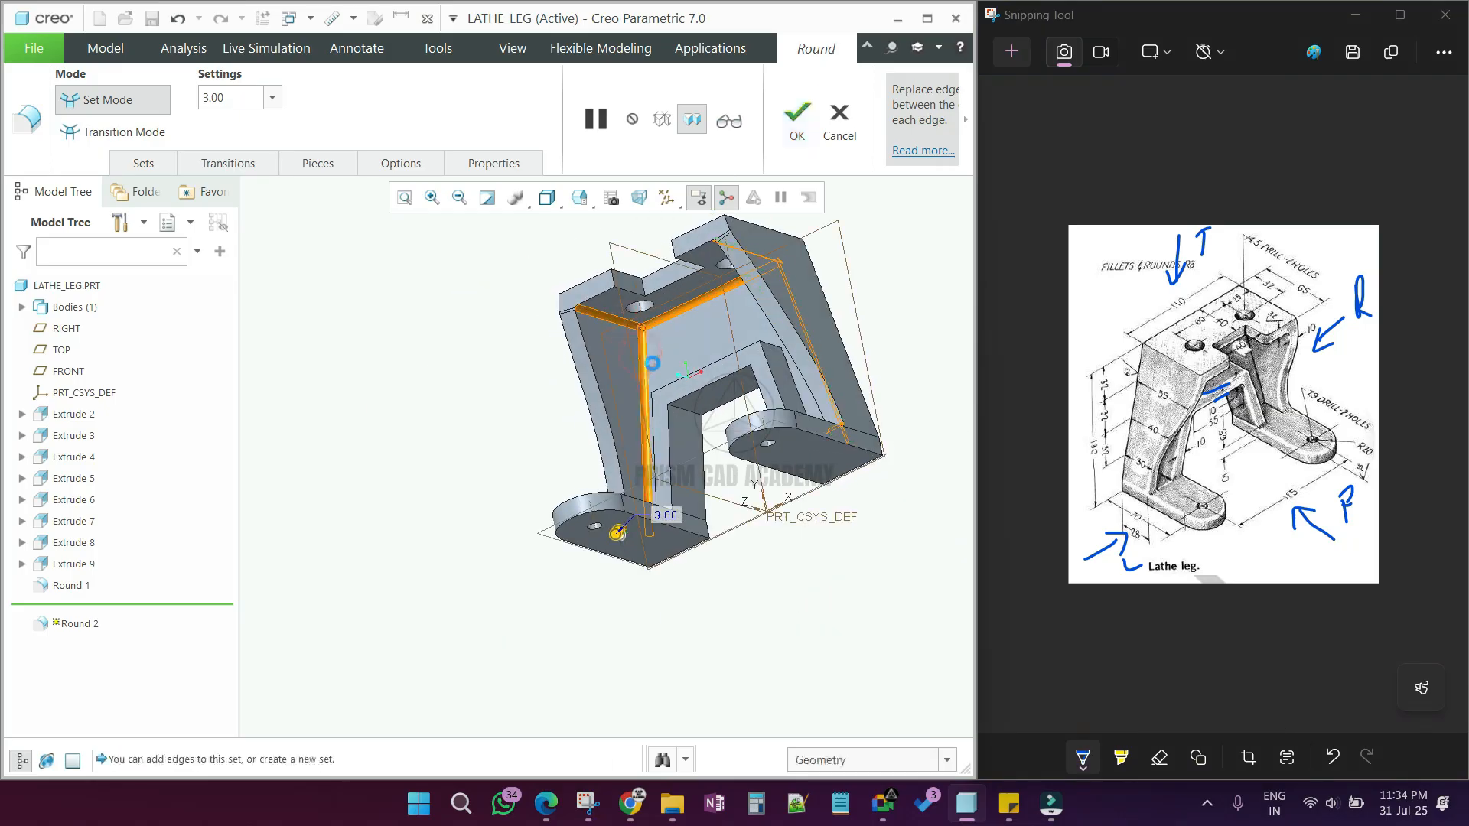
scroll(591, 493, "down", 4)
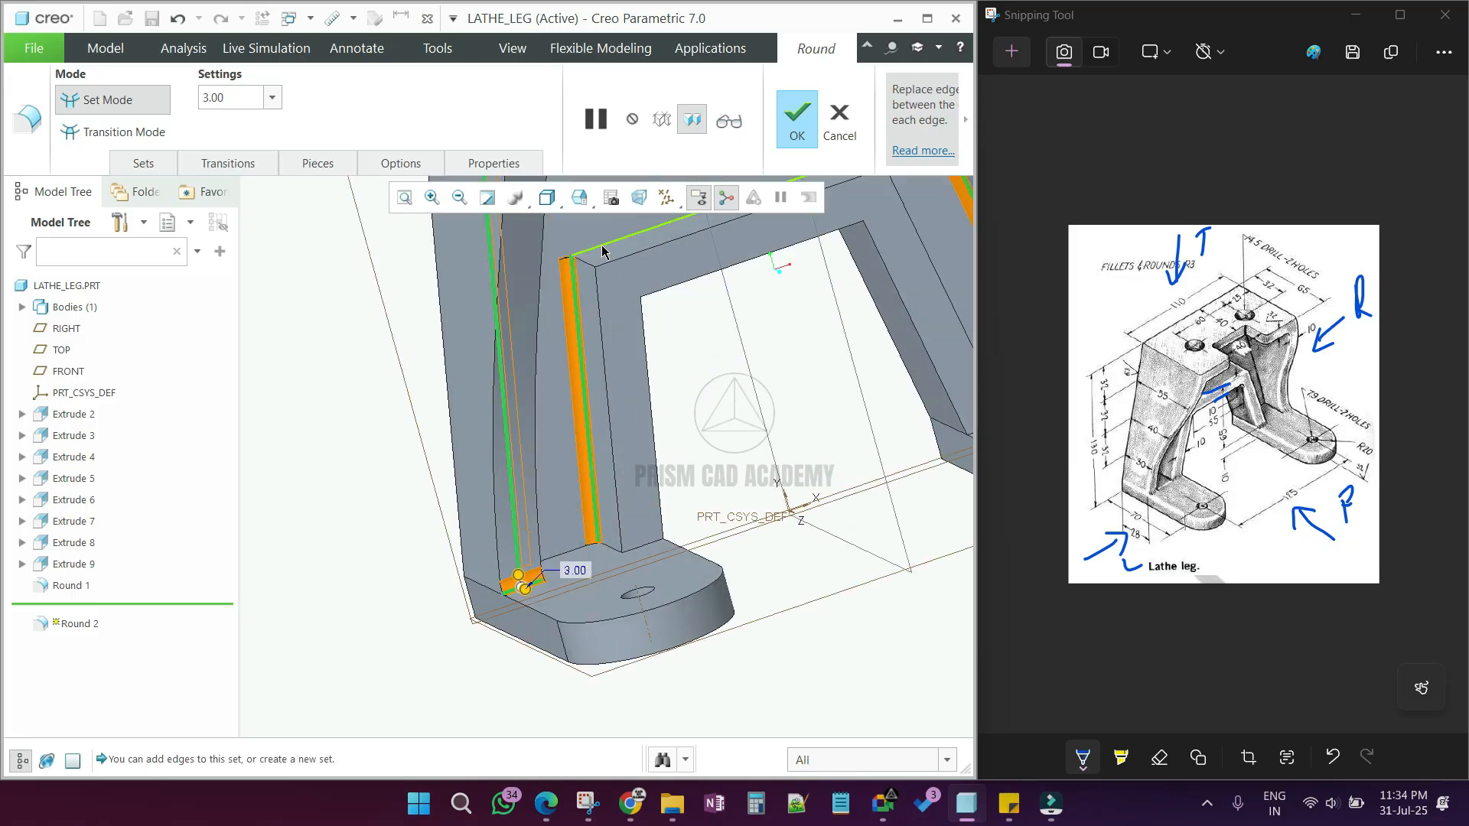
scroll(677, 254, "up", 2)
middle_click_drag(677, 260, 832, 217)
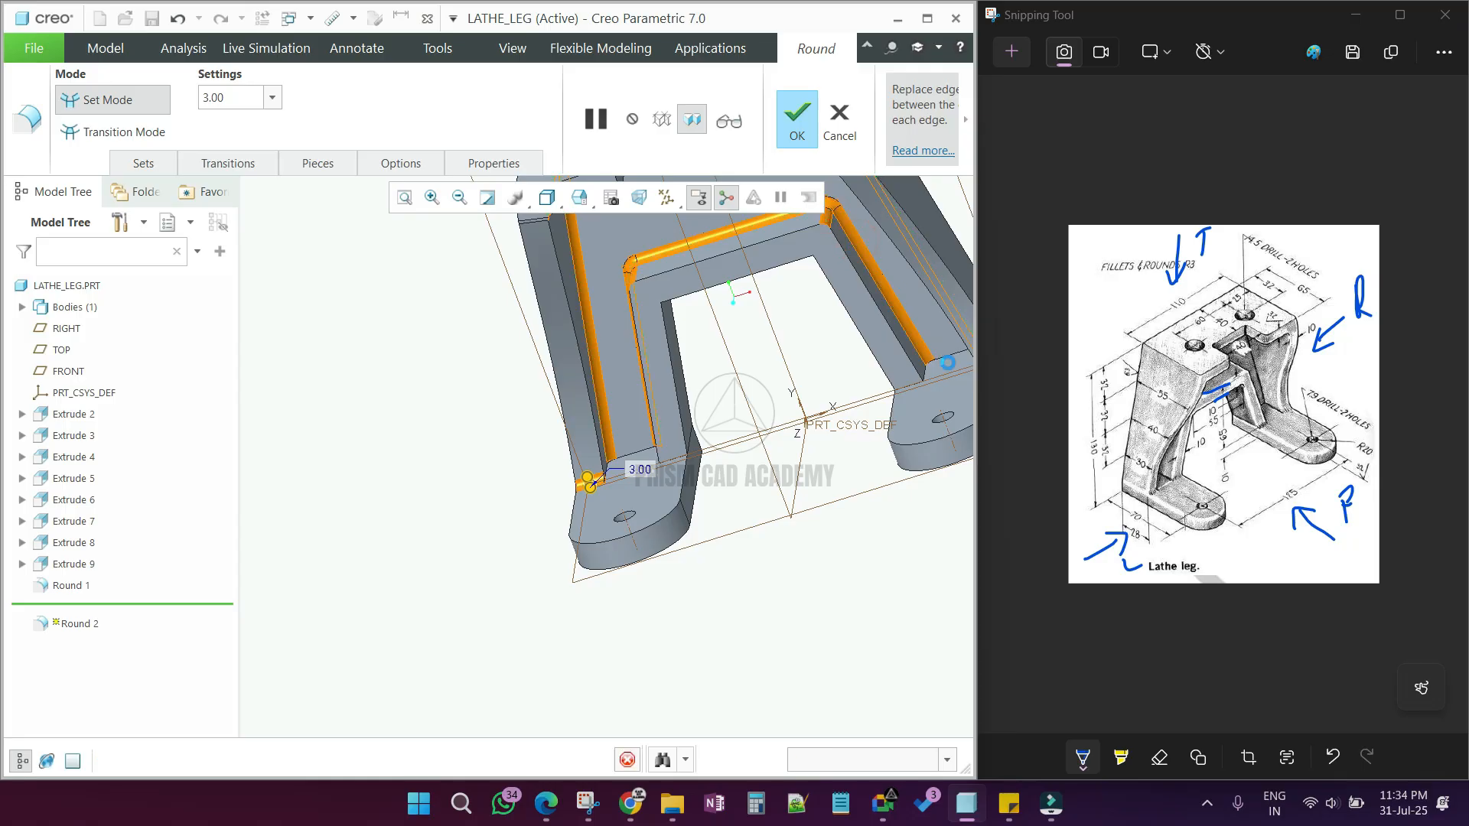
Step: Finish the round set and round the foot edges between each rib and the opening frame as a separate feature
left_click(541, 101)
left_click(641, 459)
middle_click_drag(642, 459, 754, 364)
left_click(797, 118)
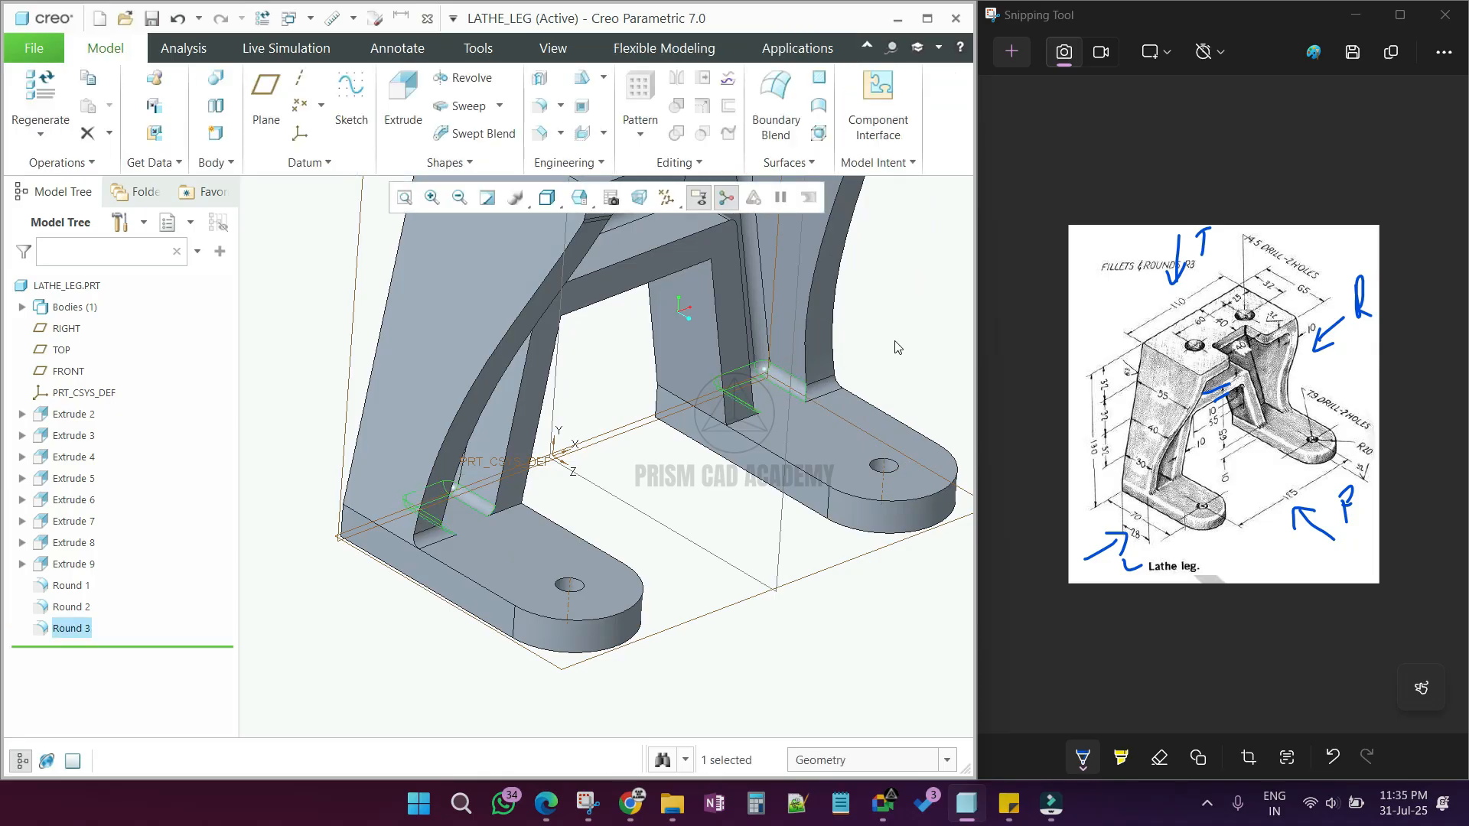
Step: Hide the datum planes and coordinate system to leave only the solid part on display
key("ctrl+d")
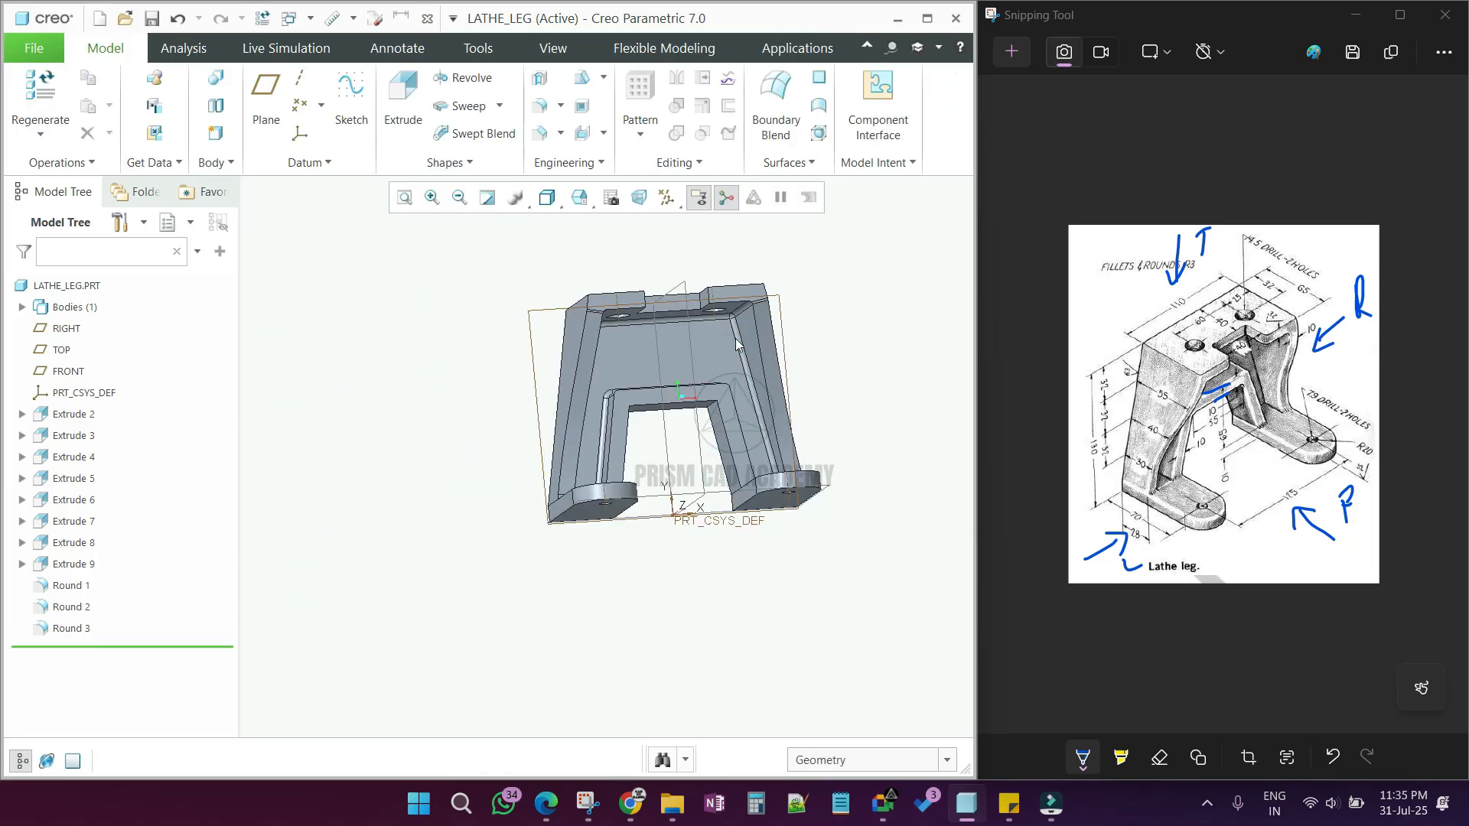
left_click(699, 198)
left_click(688, 316)
left_click(852, 316)
middle_click_drag(855, 374, 821, 367)
Step: Inspect the finished part in the default, right and top orientations
left_click(584, 197)
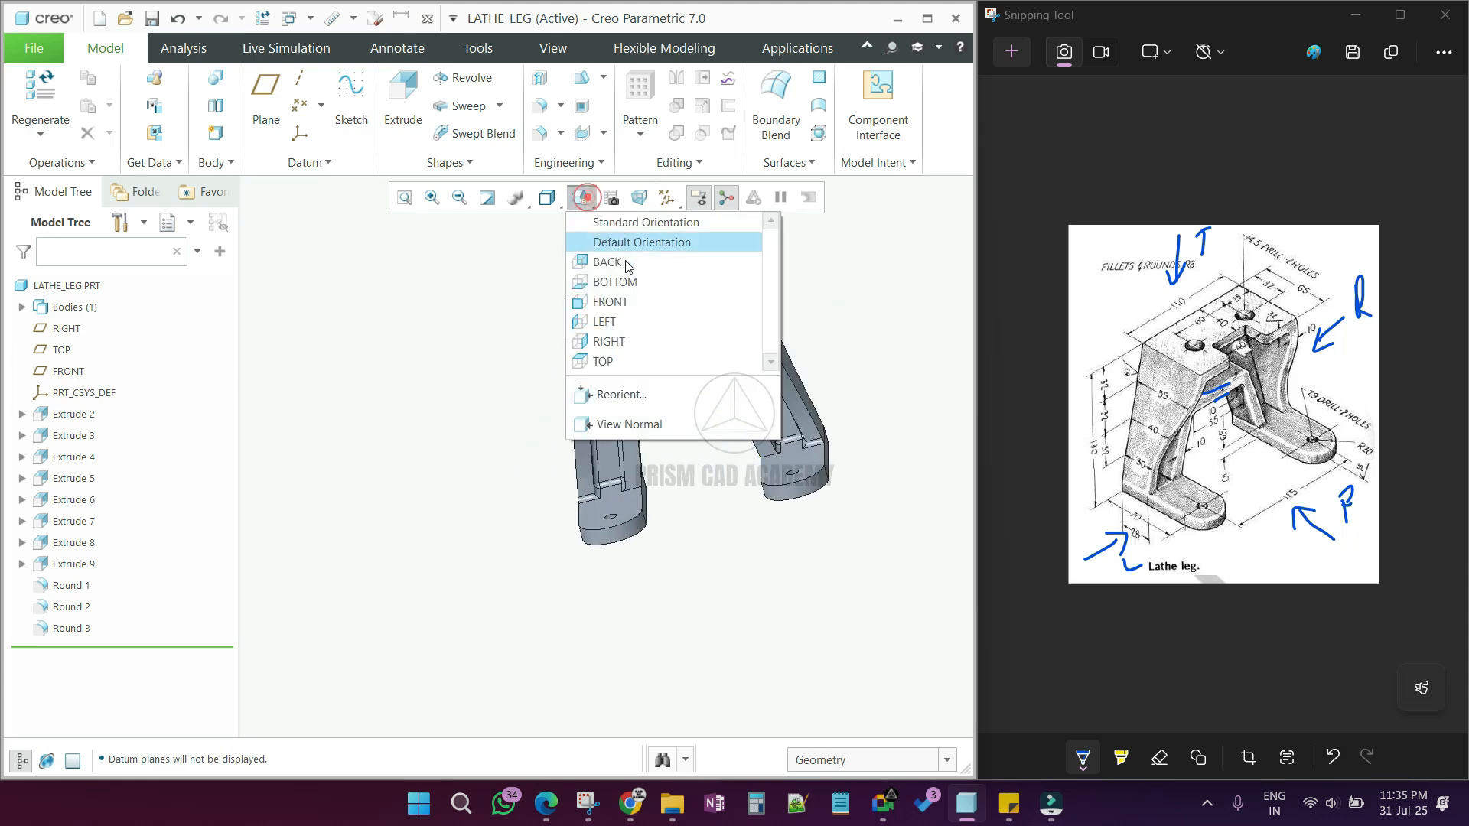
left_click(627, 341)
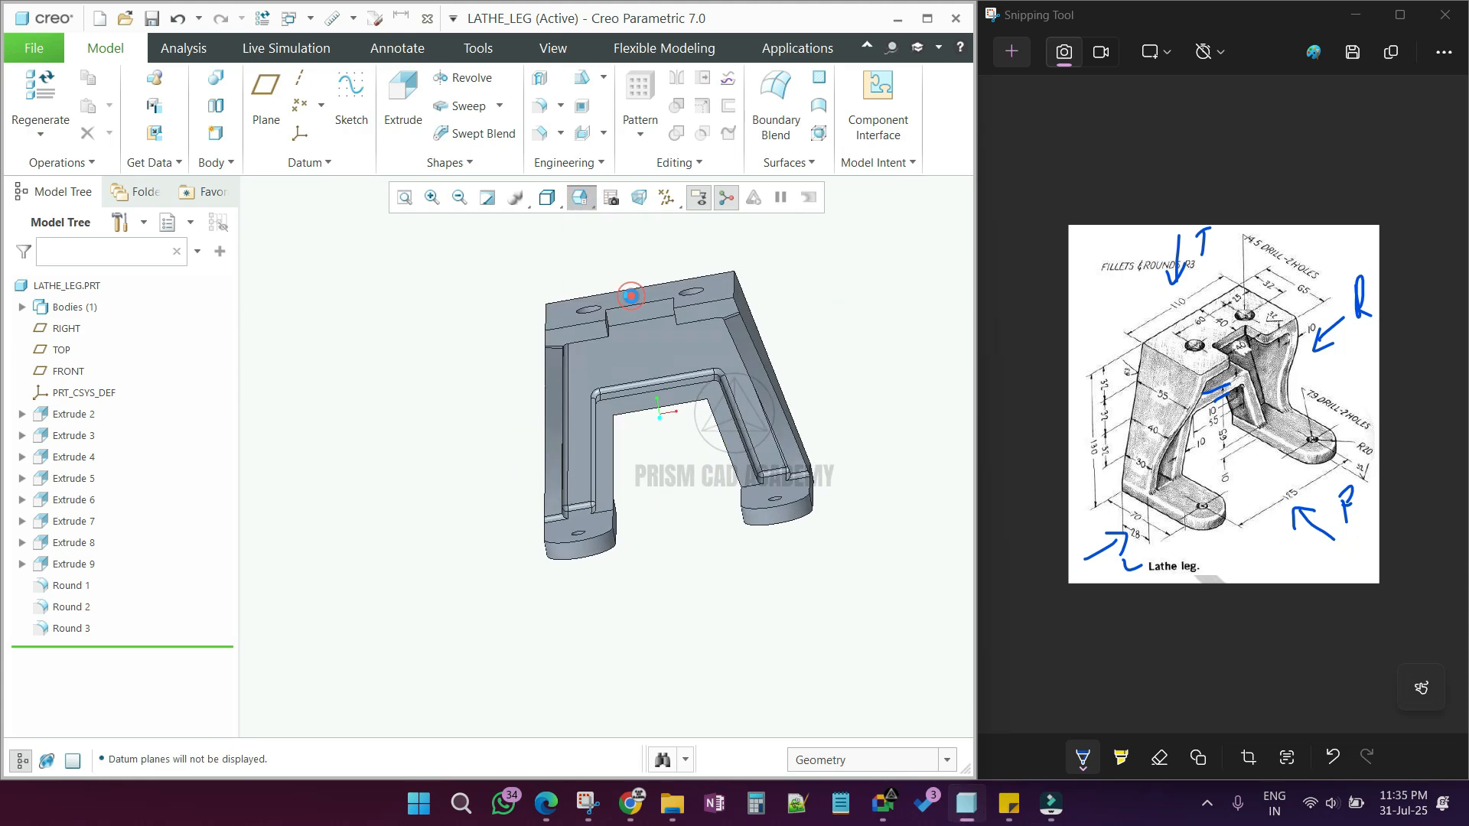
left_click(584, 198)
left_click(618, 342)
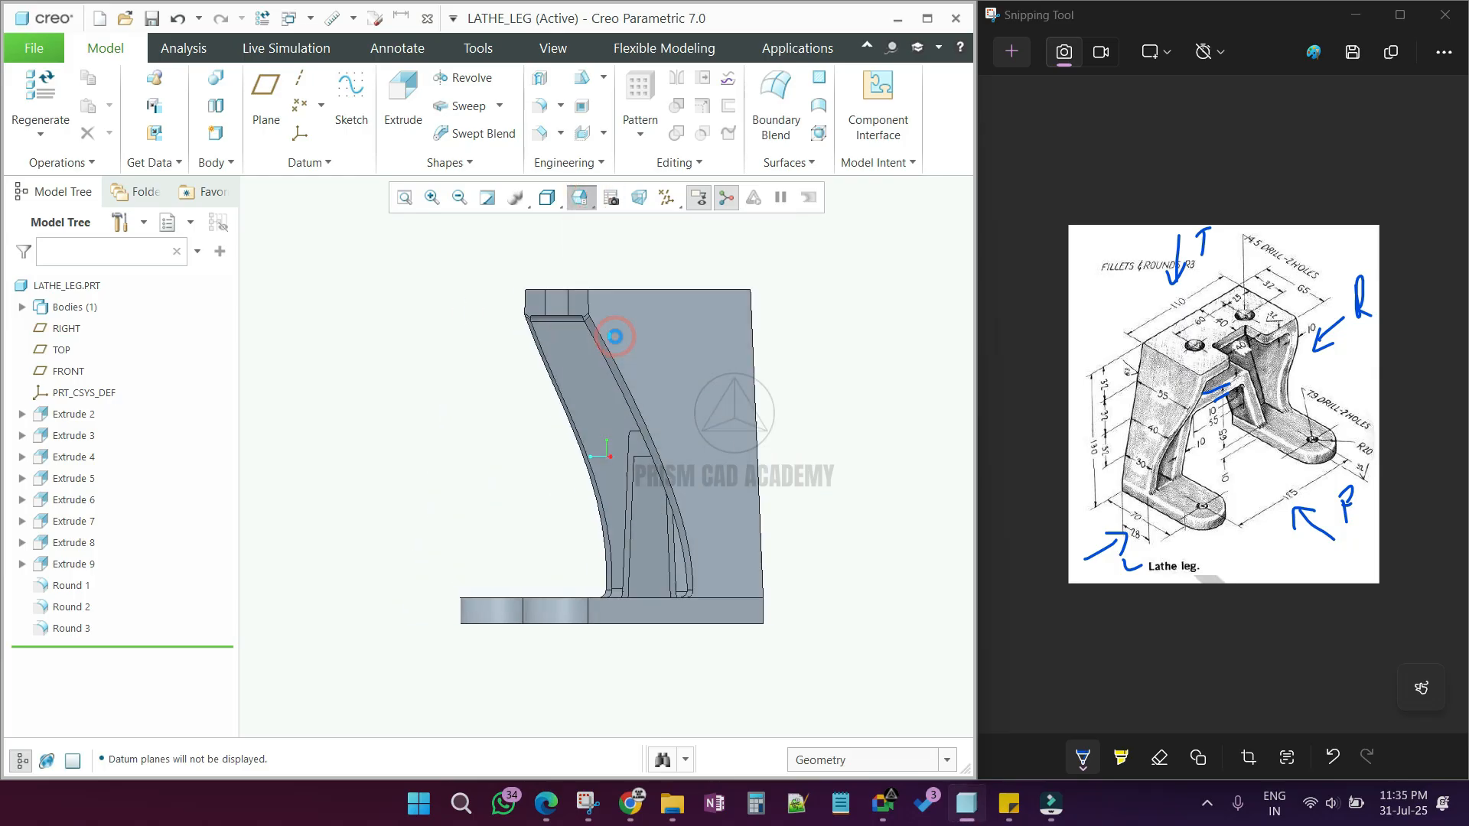
left_click(584, 197)
left_click(610, 360)
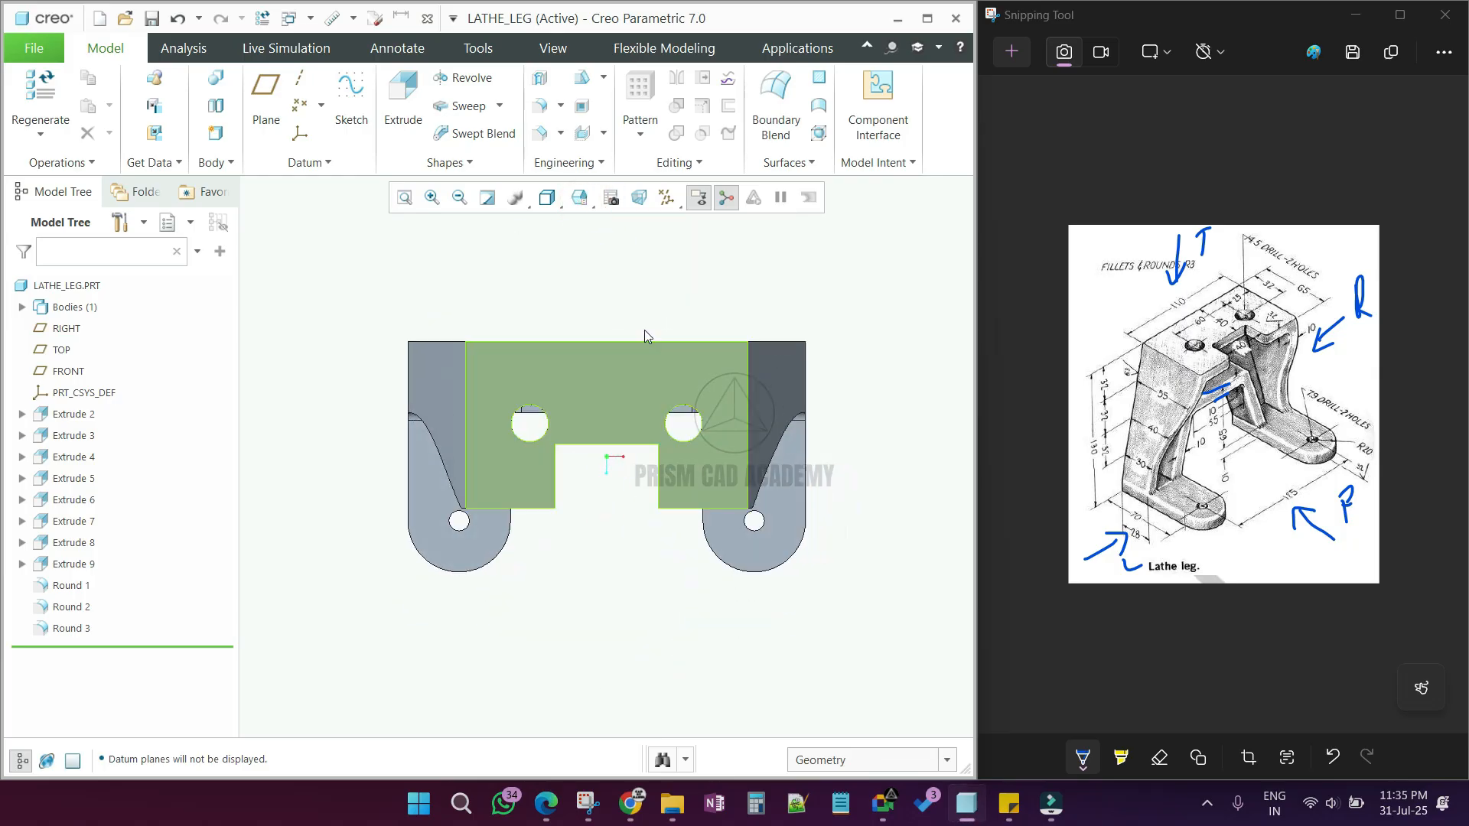
Step: Turn the part to a three-dimensional front view and save it
middle_click_drag(666, 297, 684, 380)
key("ctrl+s")
left_click(585, 722)
middle_click_drag(629, 579, 588, 557)
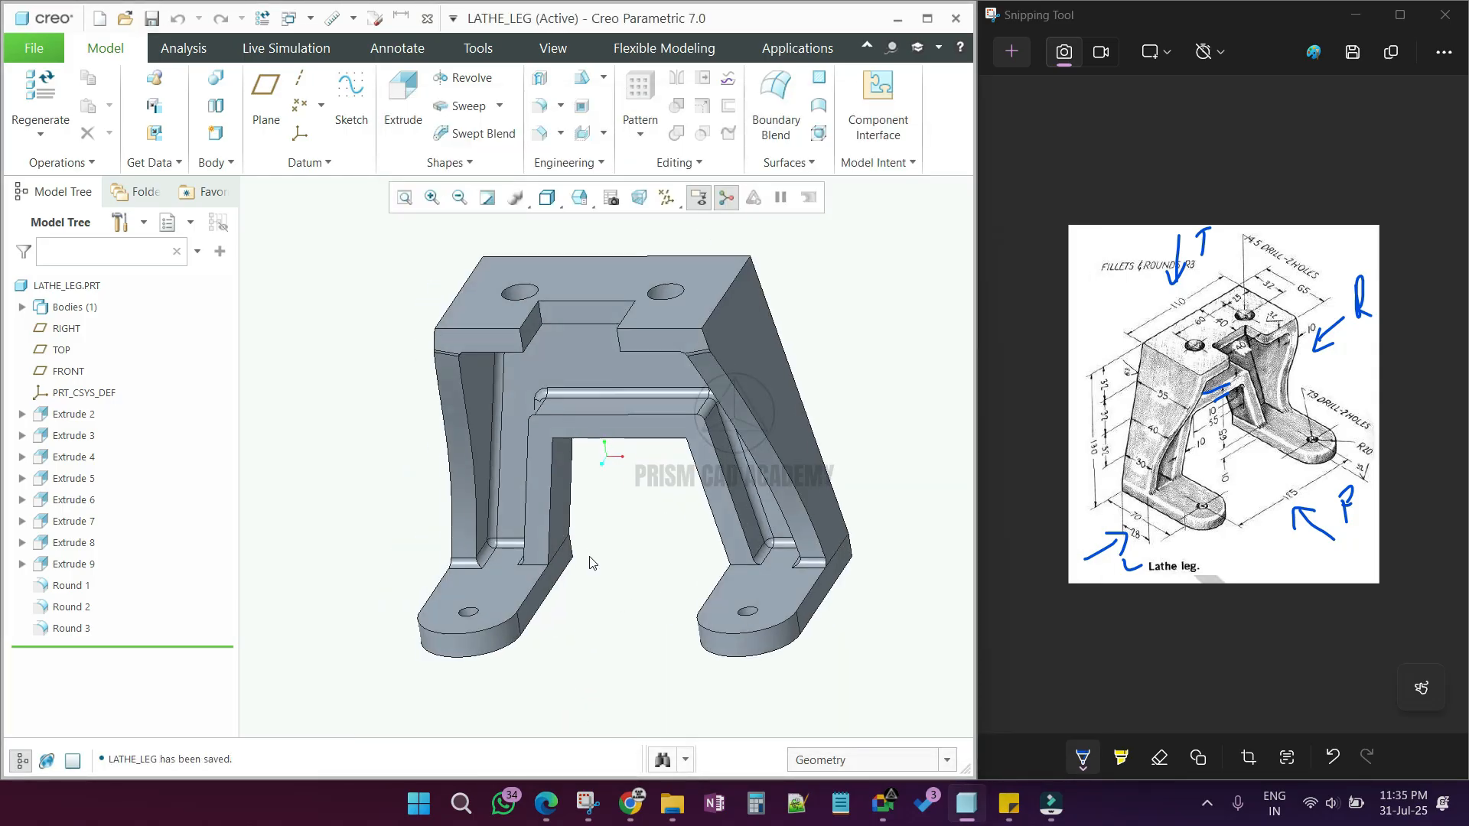